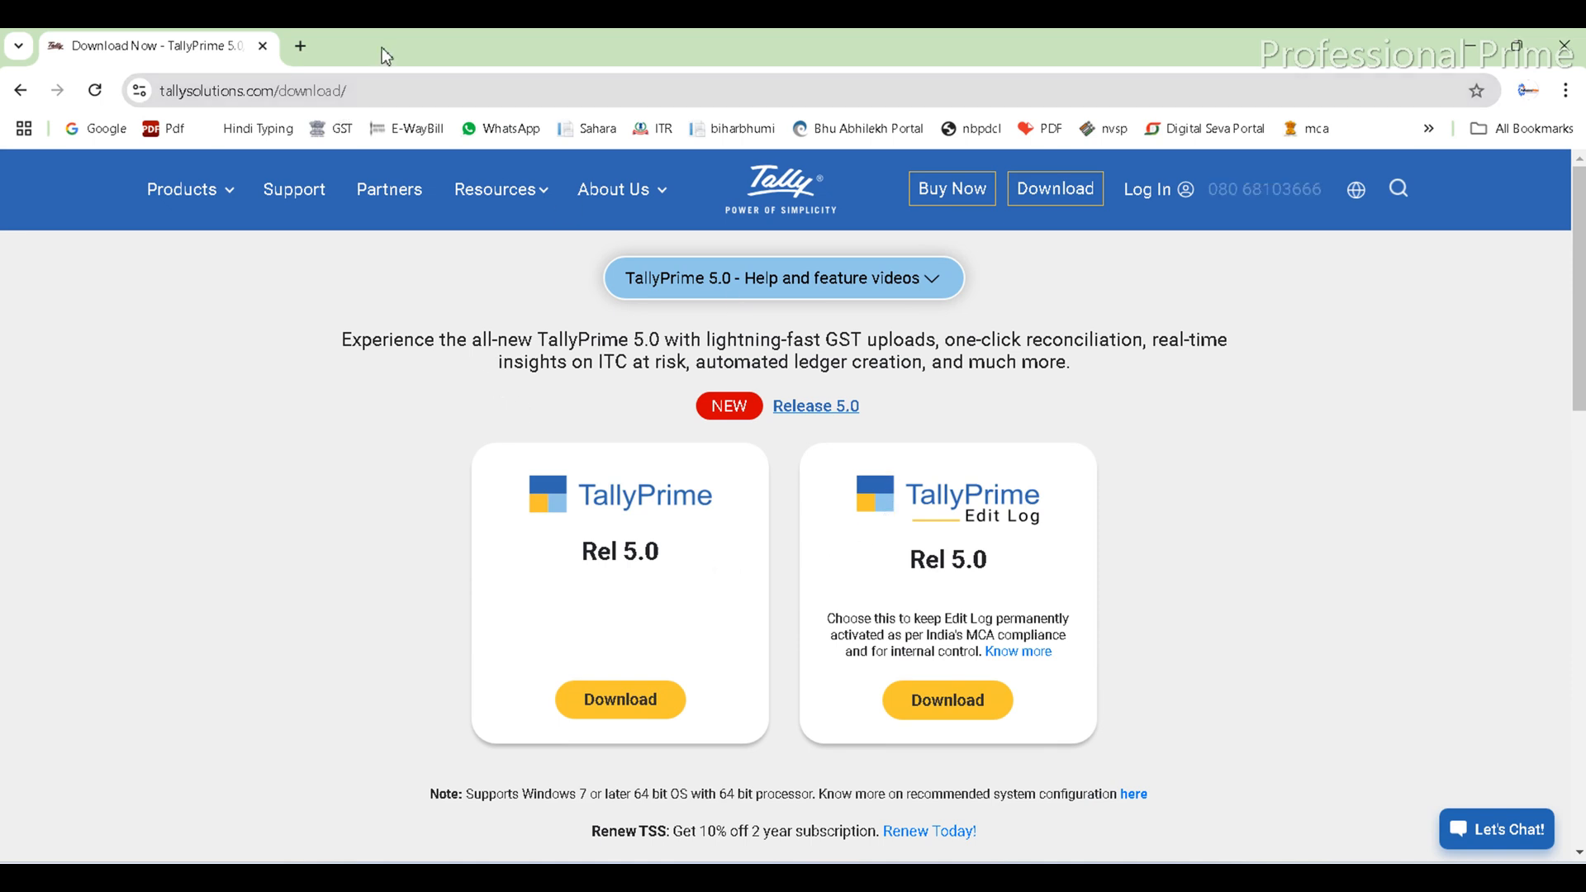
Search Google for "tallysolutions" in a new browser tab and open the Tally Solutions website.
{"action": "left_click", "coordinate": [302, 47]}
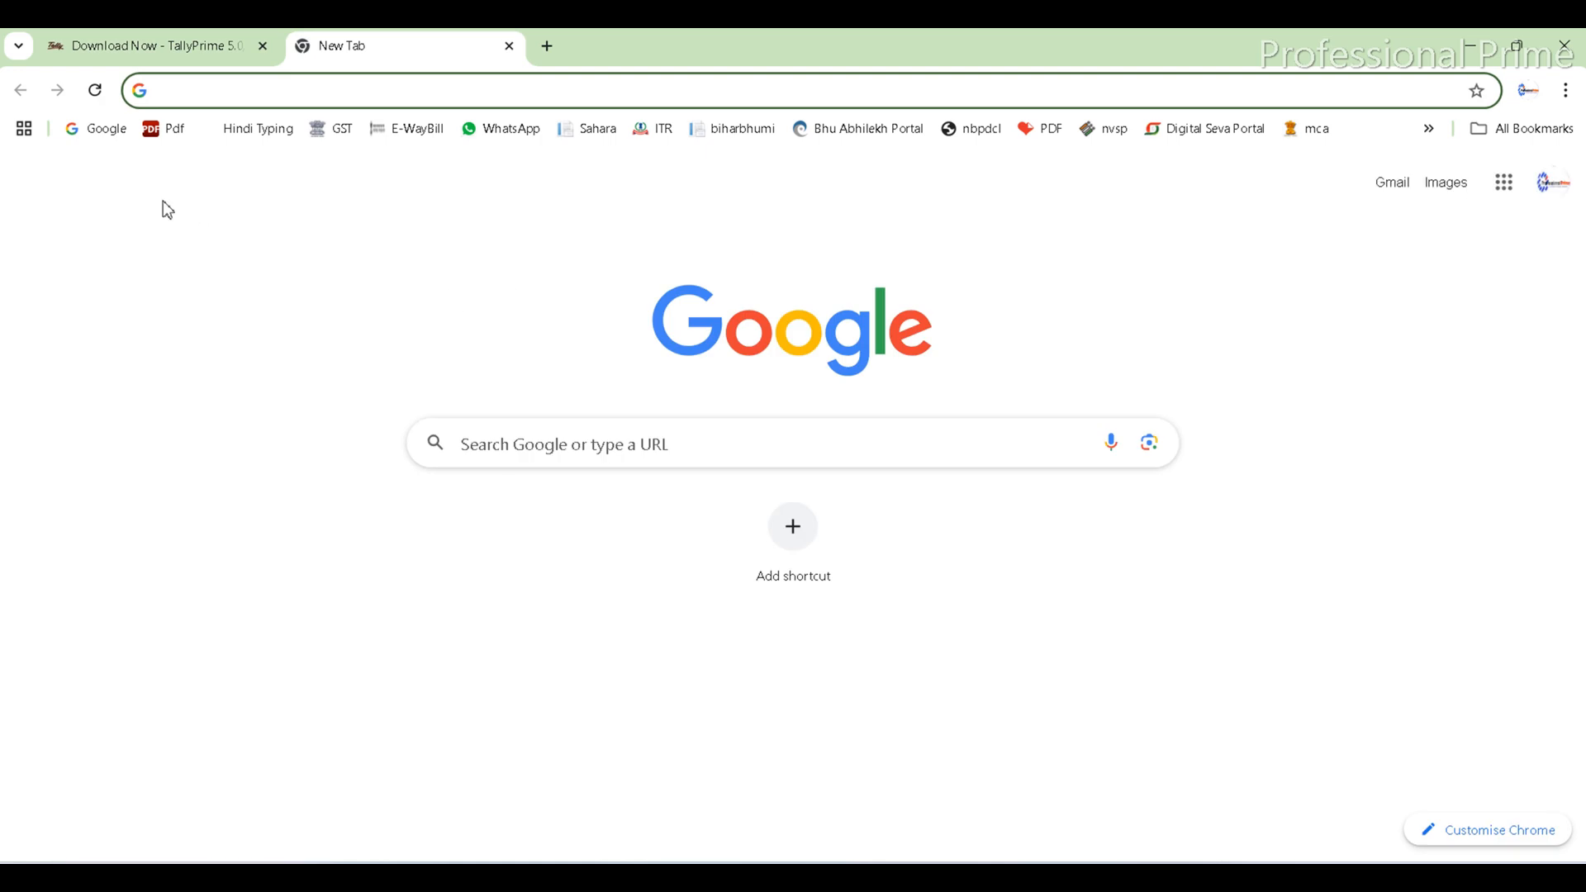
{"action": "left_click", "coordinate": [100, 135]}
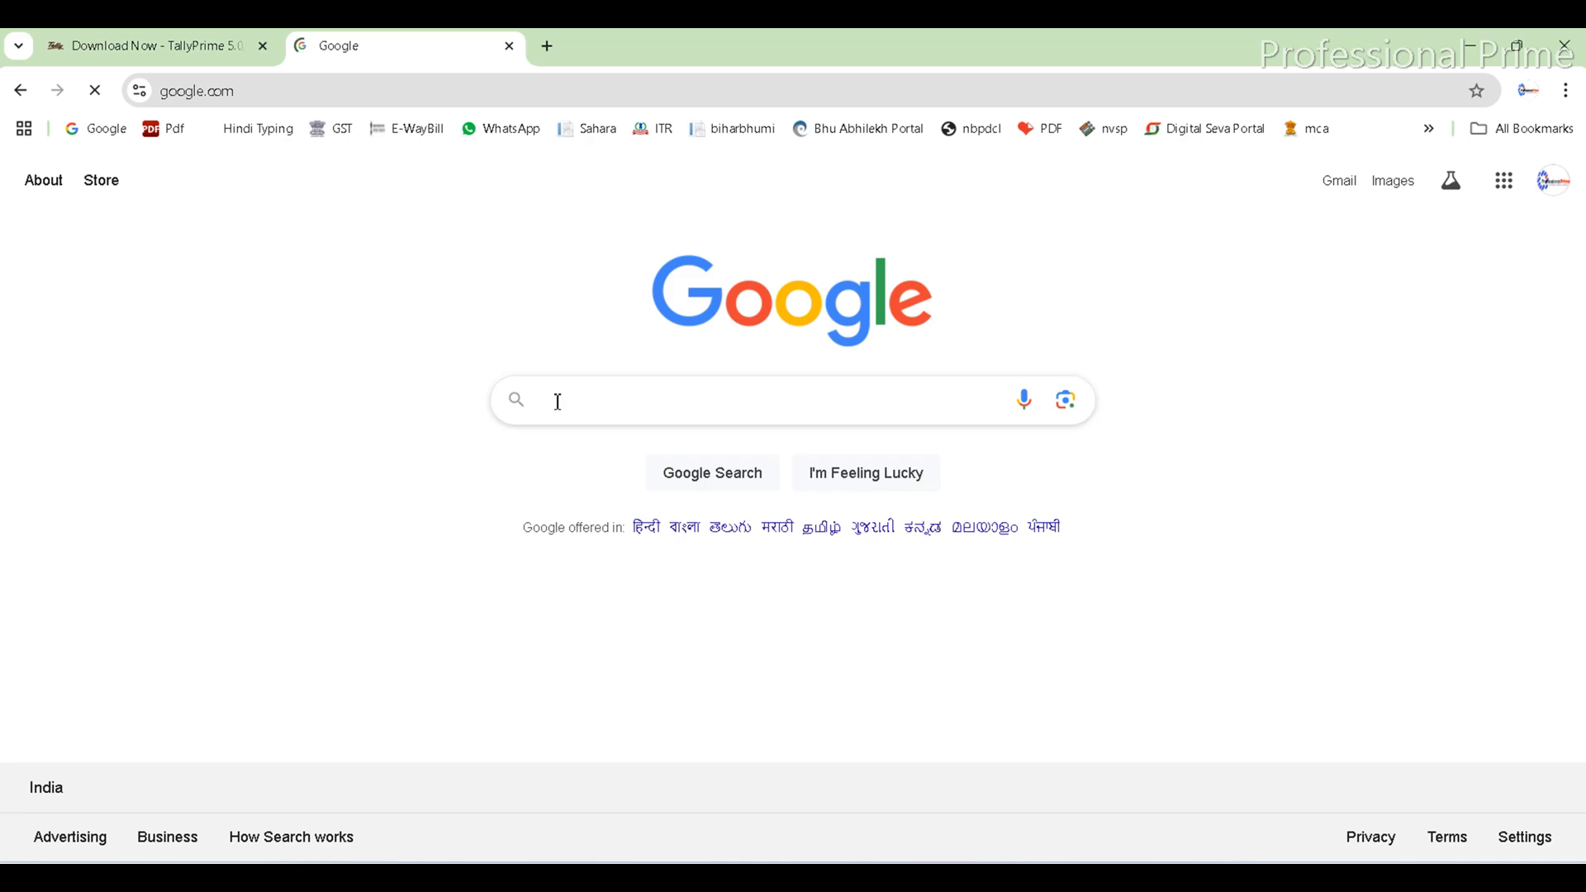
{"action": "type", "text": "tallysolutions"}
{"action": "key", "text": "Return"}
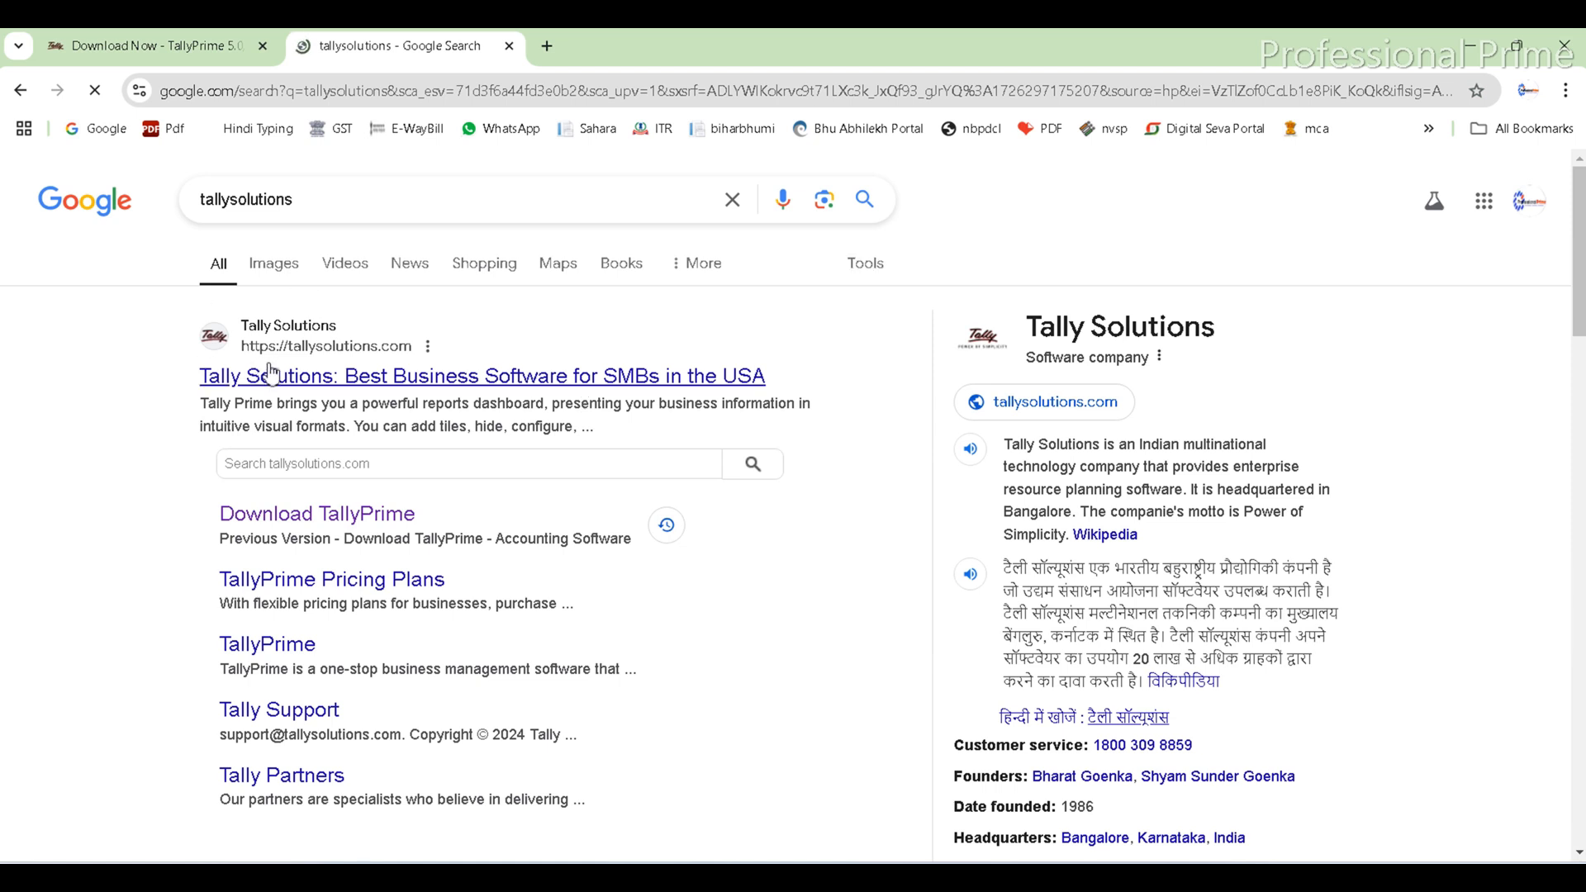
{"action": "left_click", "coordinate": [307, 345]}
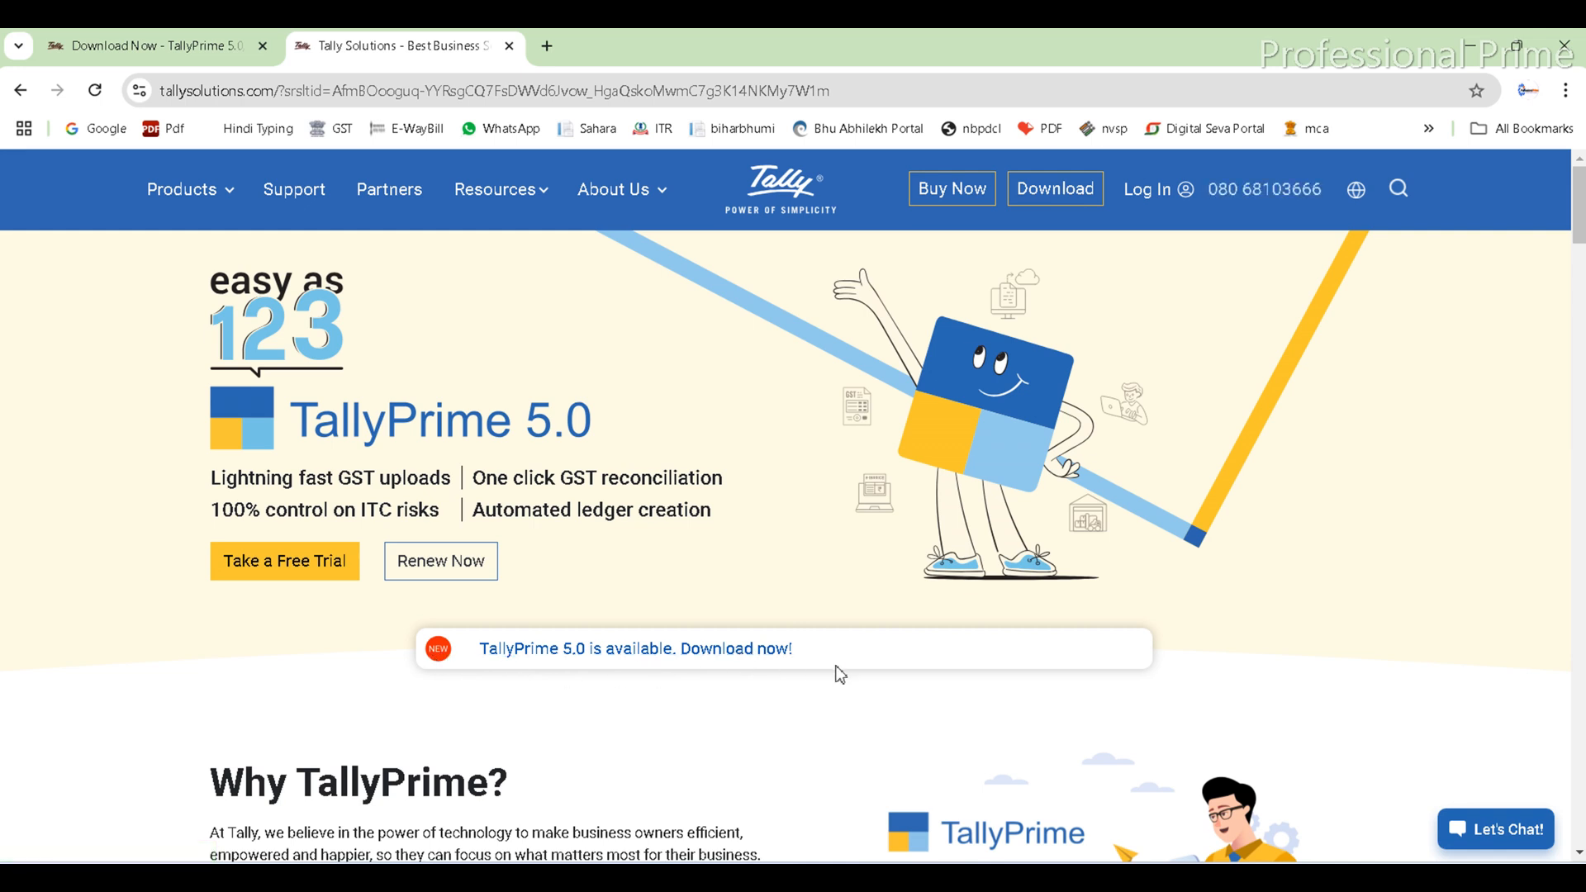
Download the regular TallyPrime Rel 5.0 installer from Tally's website and open the folder containing setup.exe.
{"action": "left_click", "coordinate": [1072, 189]}
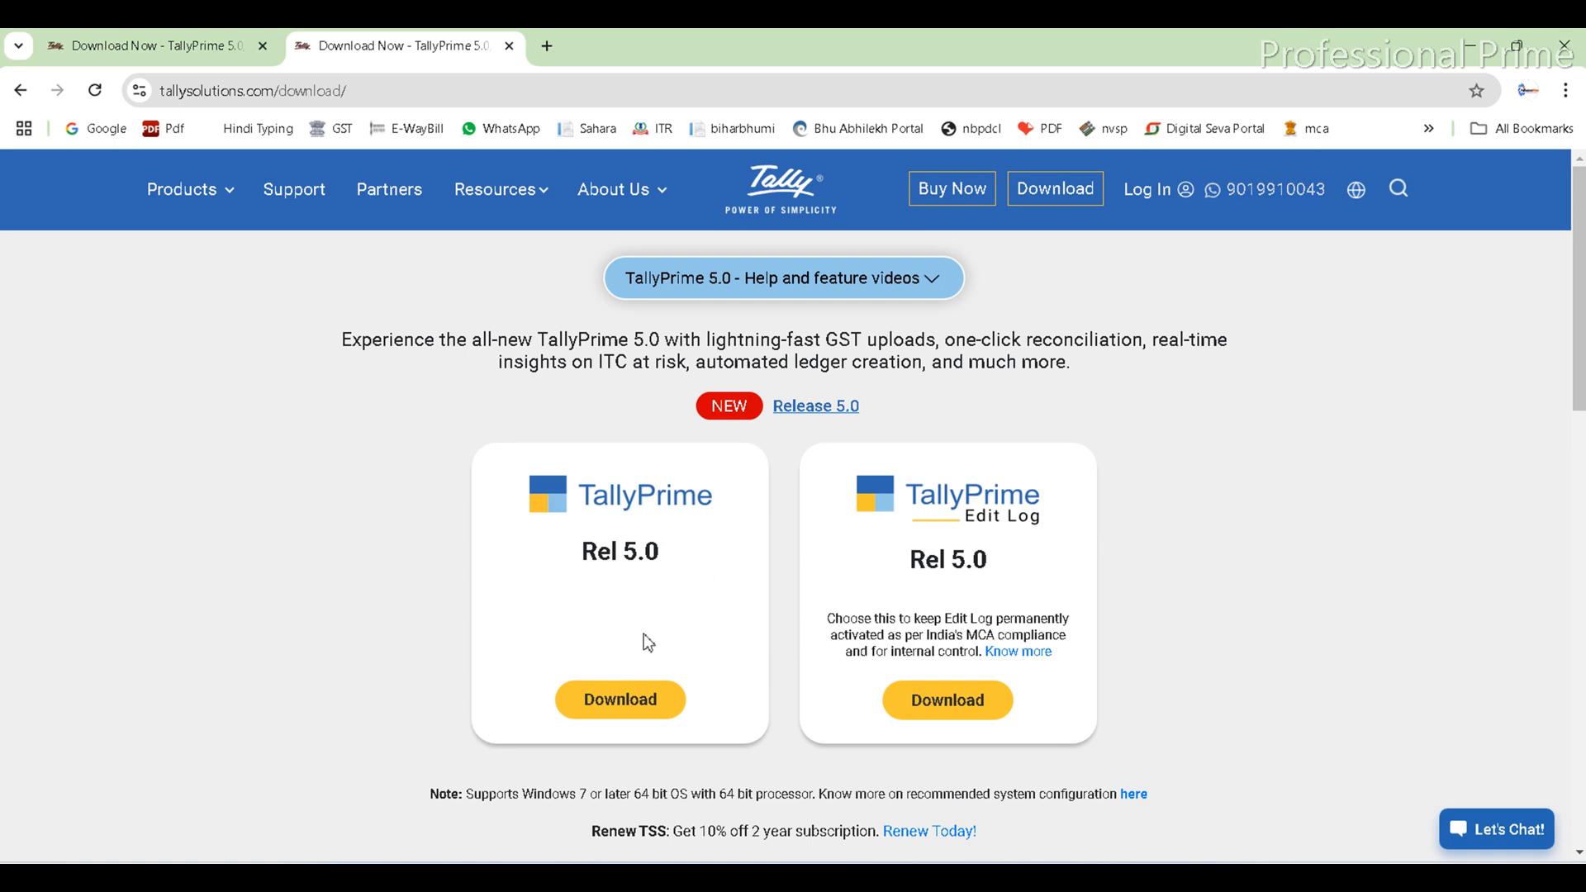
{"action": "left_click", "coordinate": [611, 708]}
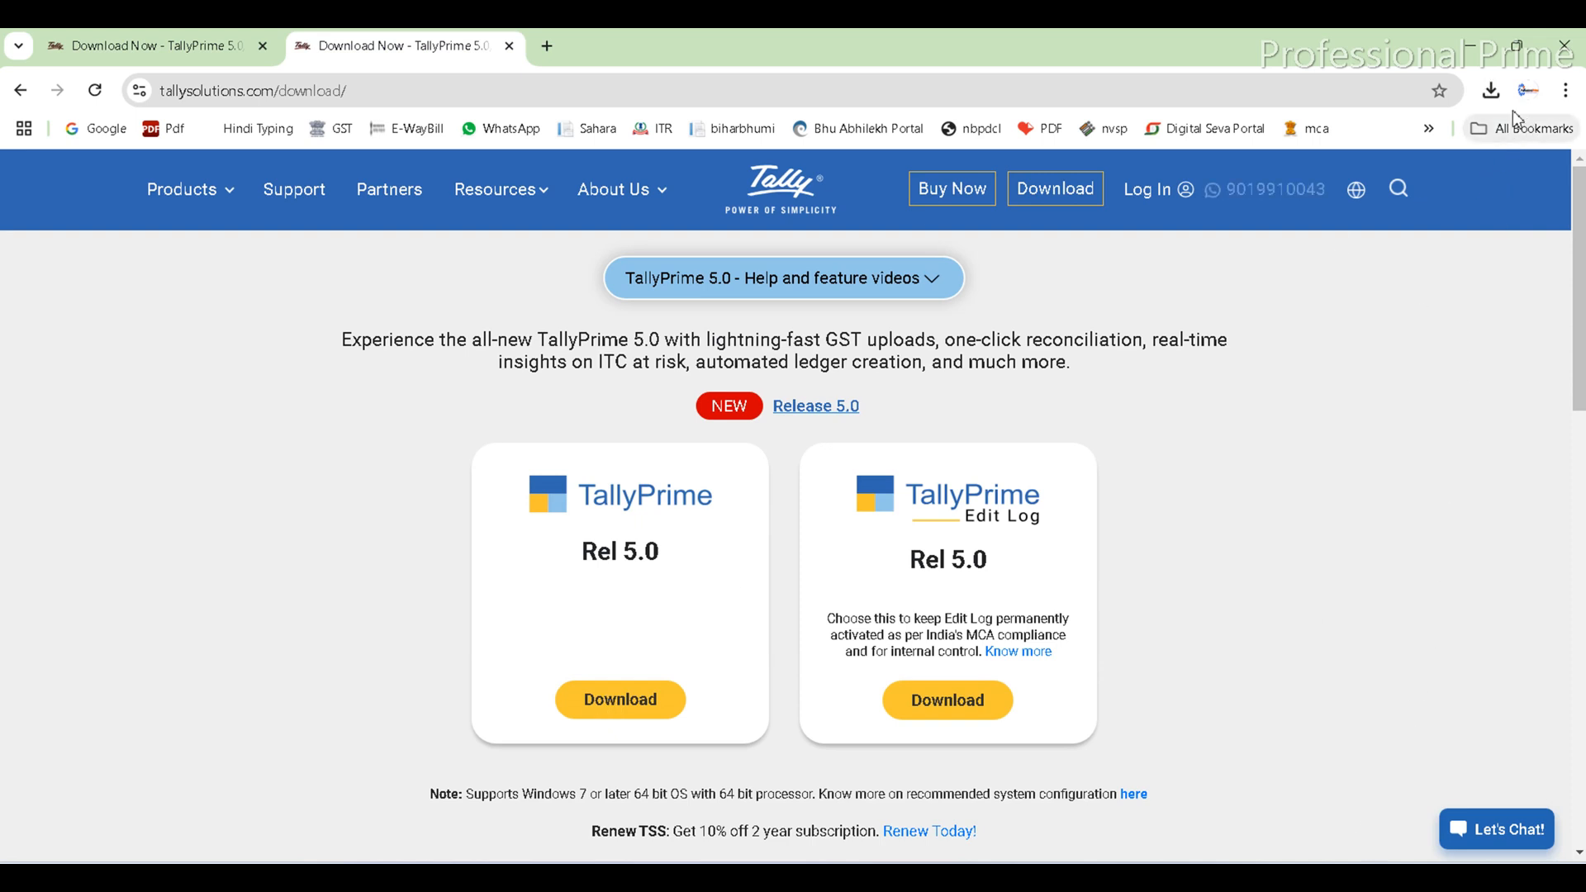
{"action": "left_click", "coordinate": [1491, 92]}
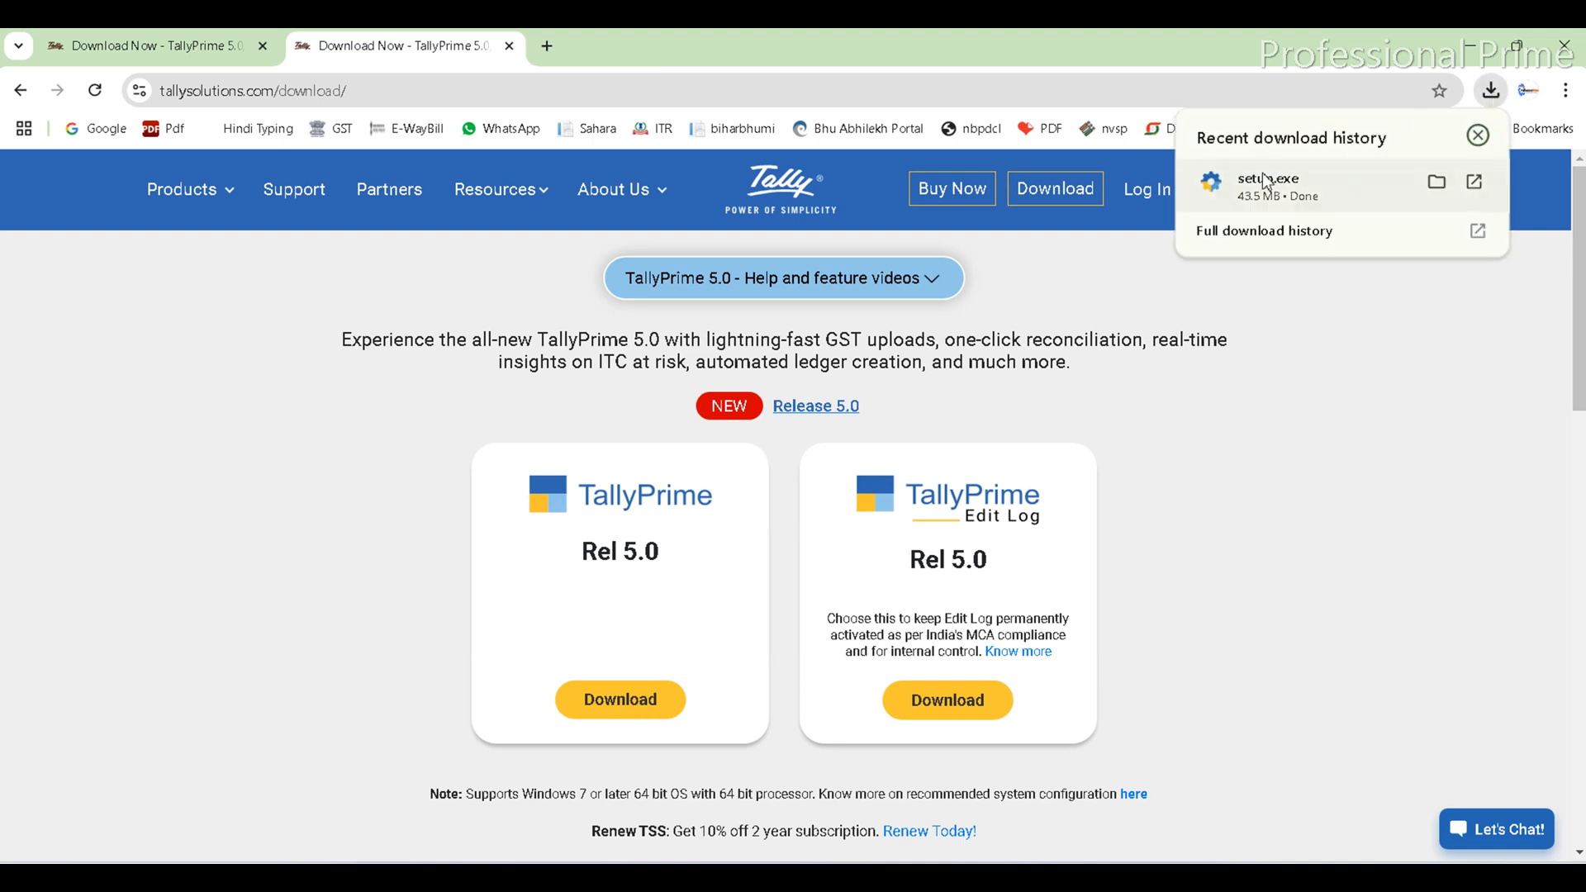
{"action": "left_click", "coordinate": [1433, 185]}
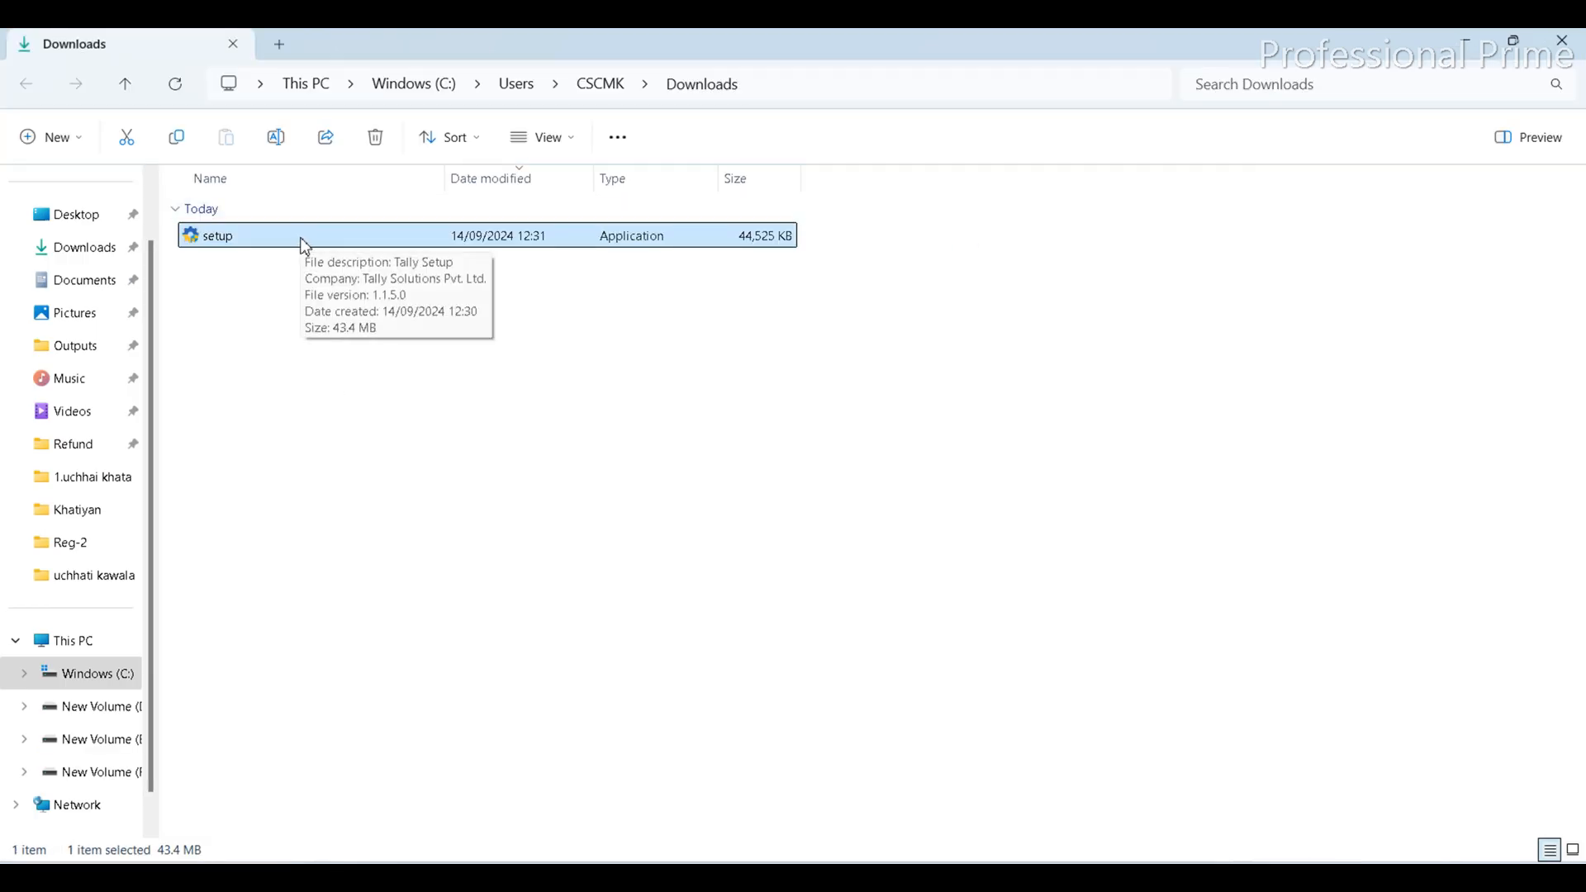
Launch the downloaded TallyPrime setup file from the Downloads folder.
{"action": "right_click", "coordinate": [303, 244]}
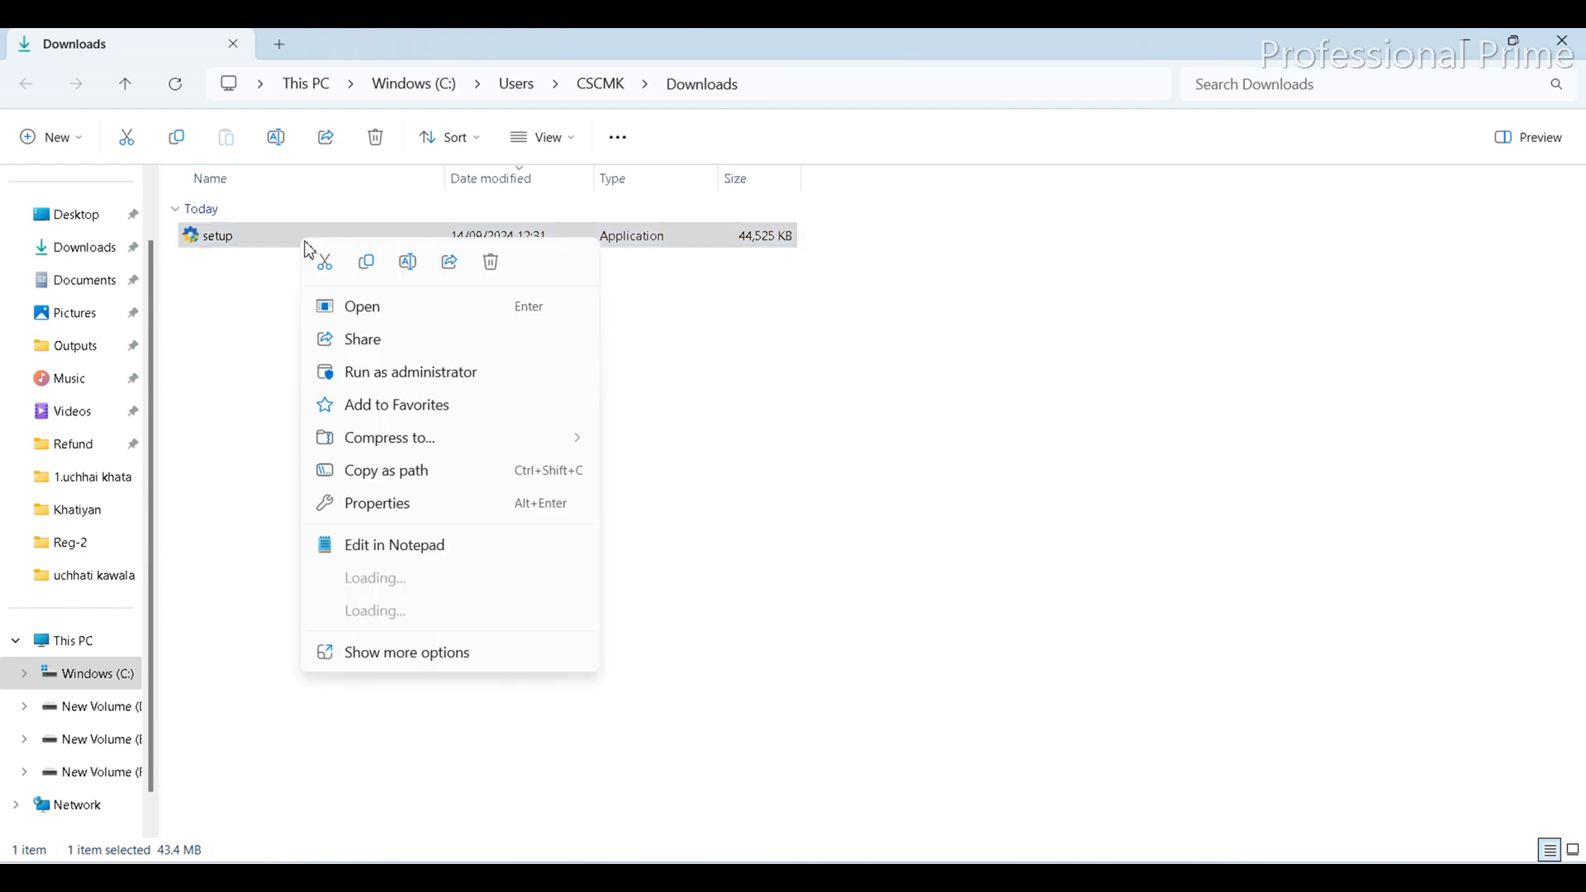
{"action": "left_click", "coordinate": [360, 312]}
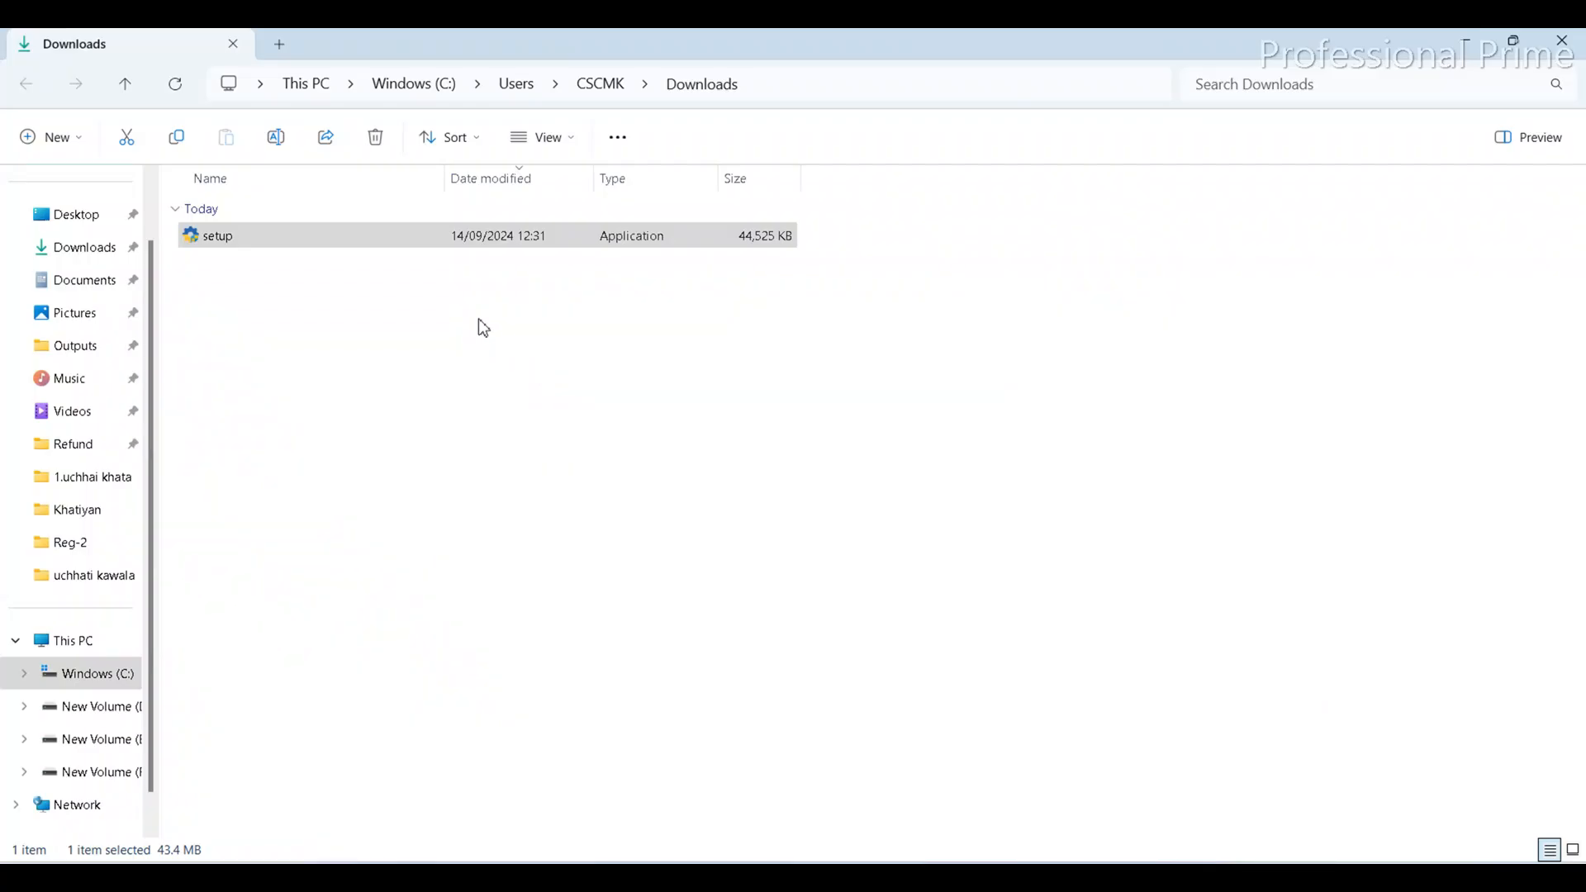
{"action": "left_click", "coordinate": [450, 239]}
{"action": "right_click", "coordinate": [450, 240]}
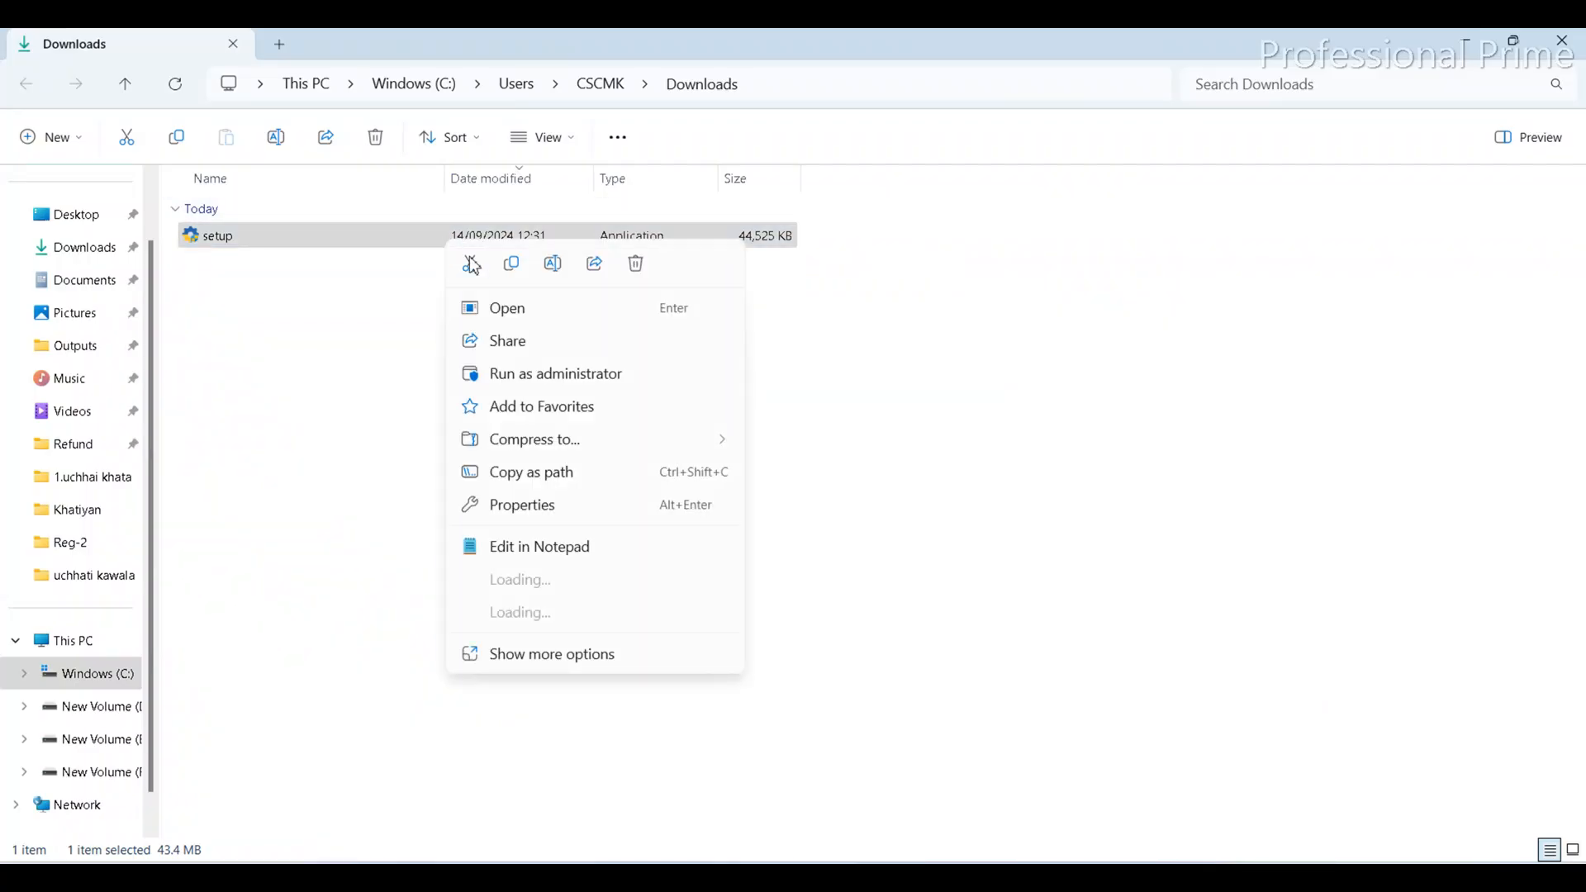
{"action": "left_click", "coordinate": [493, 308]}
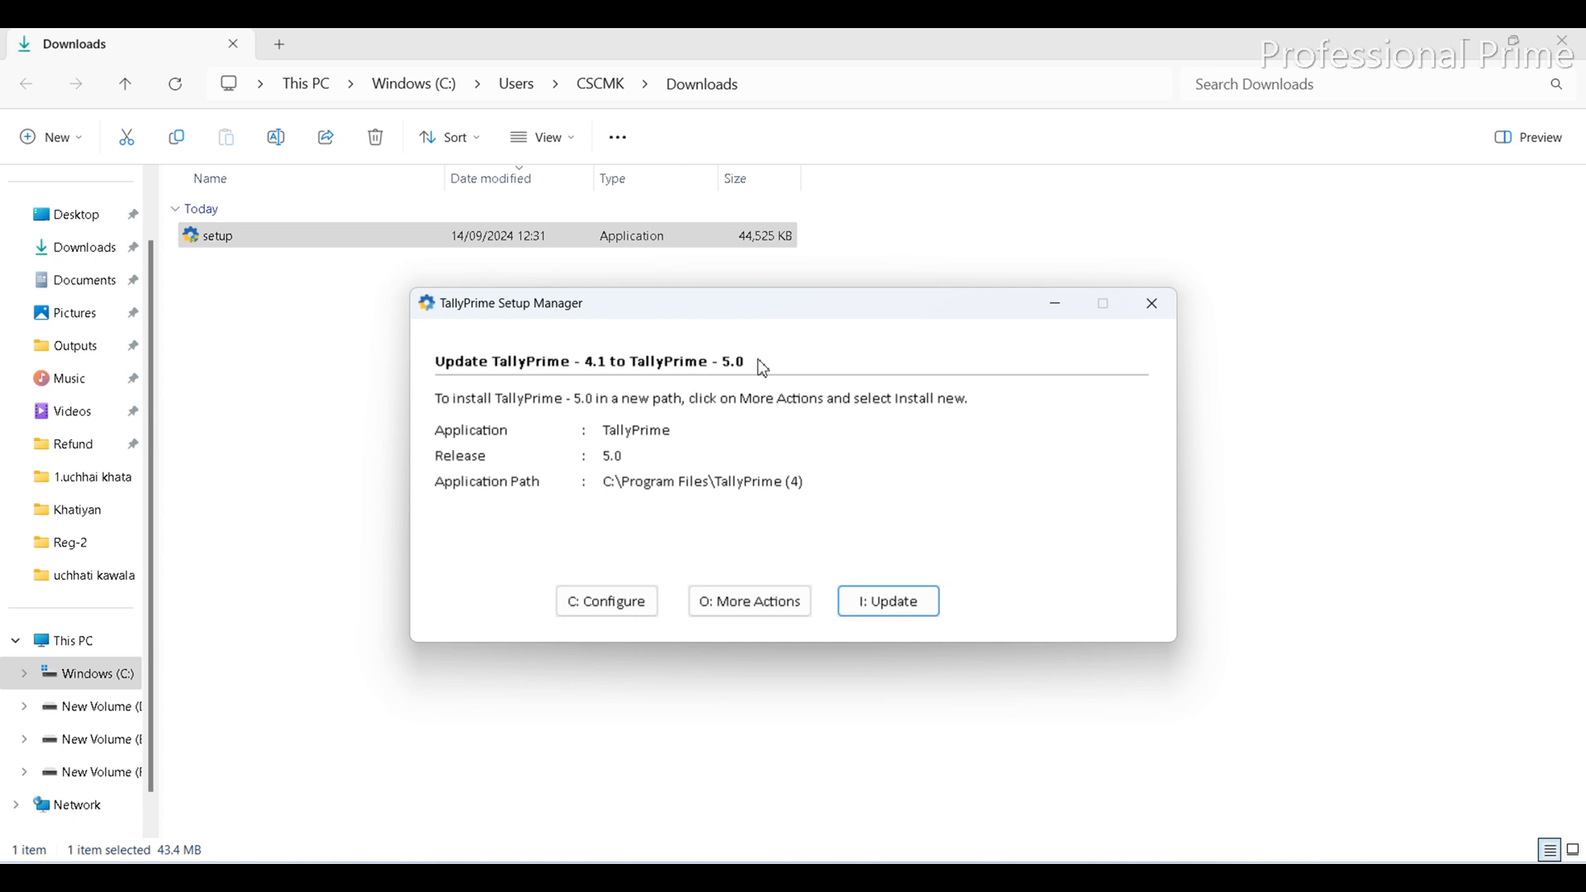
Examine the TallyPrime update's full configuration list, including the advanced options.
{"action": "left_click", "coordinate": [610, 612]}
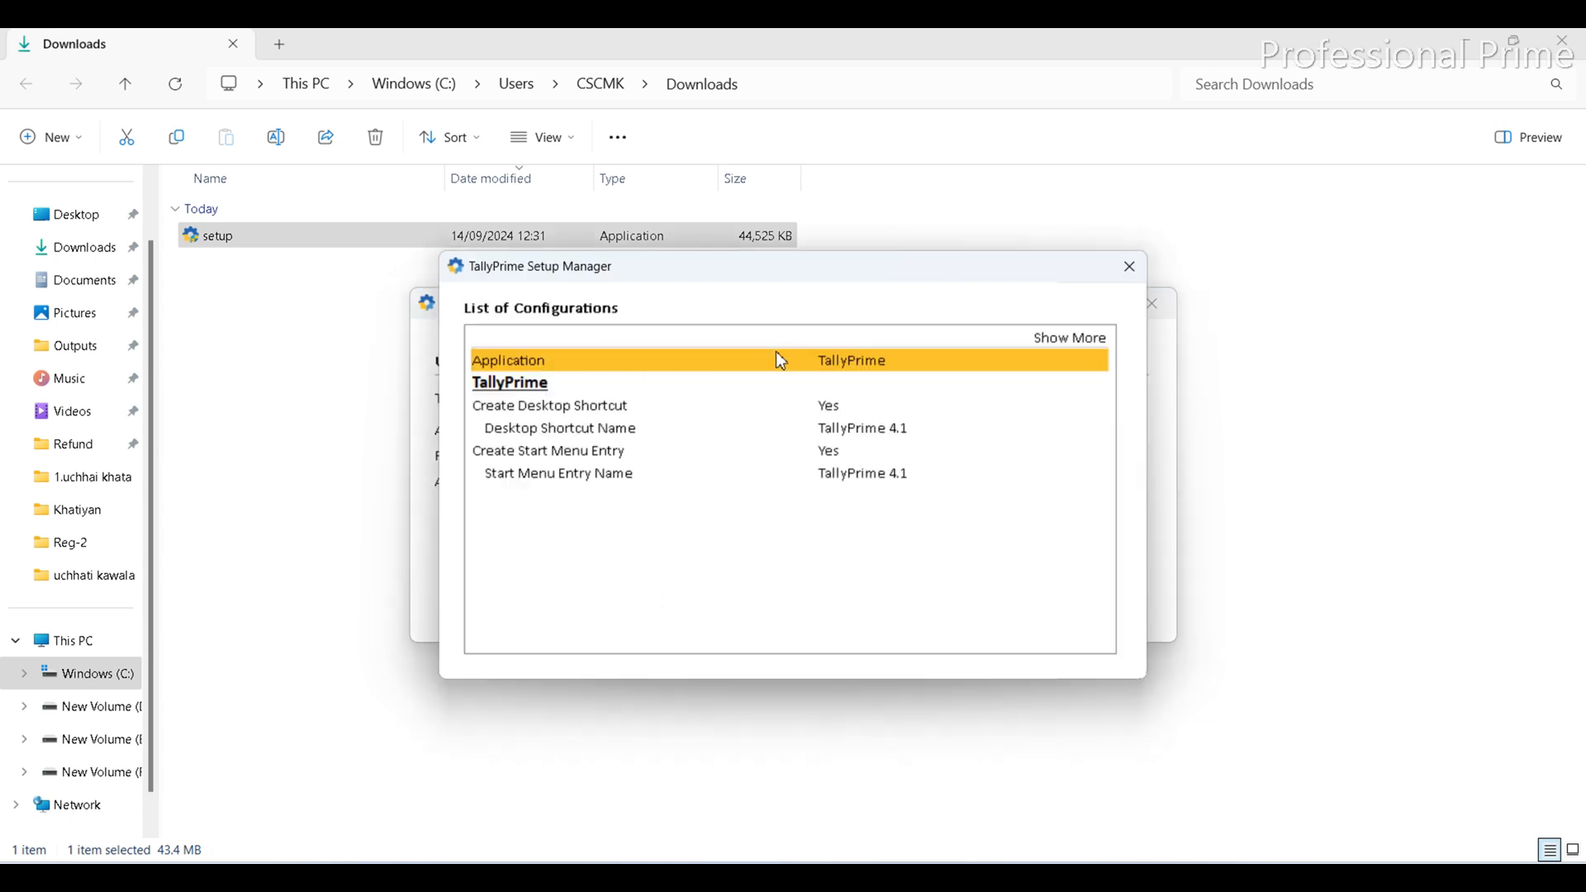
{"action": "left_click", "coordinate": [1102, 340]}
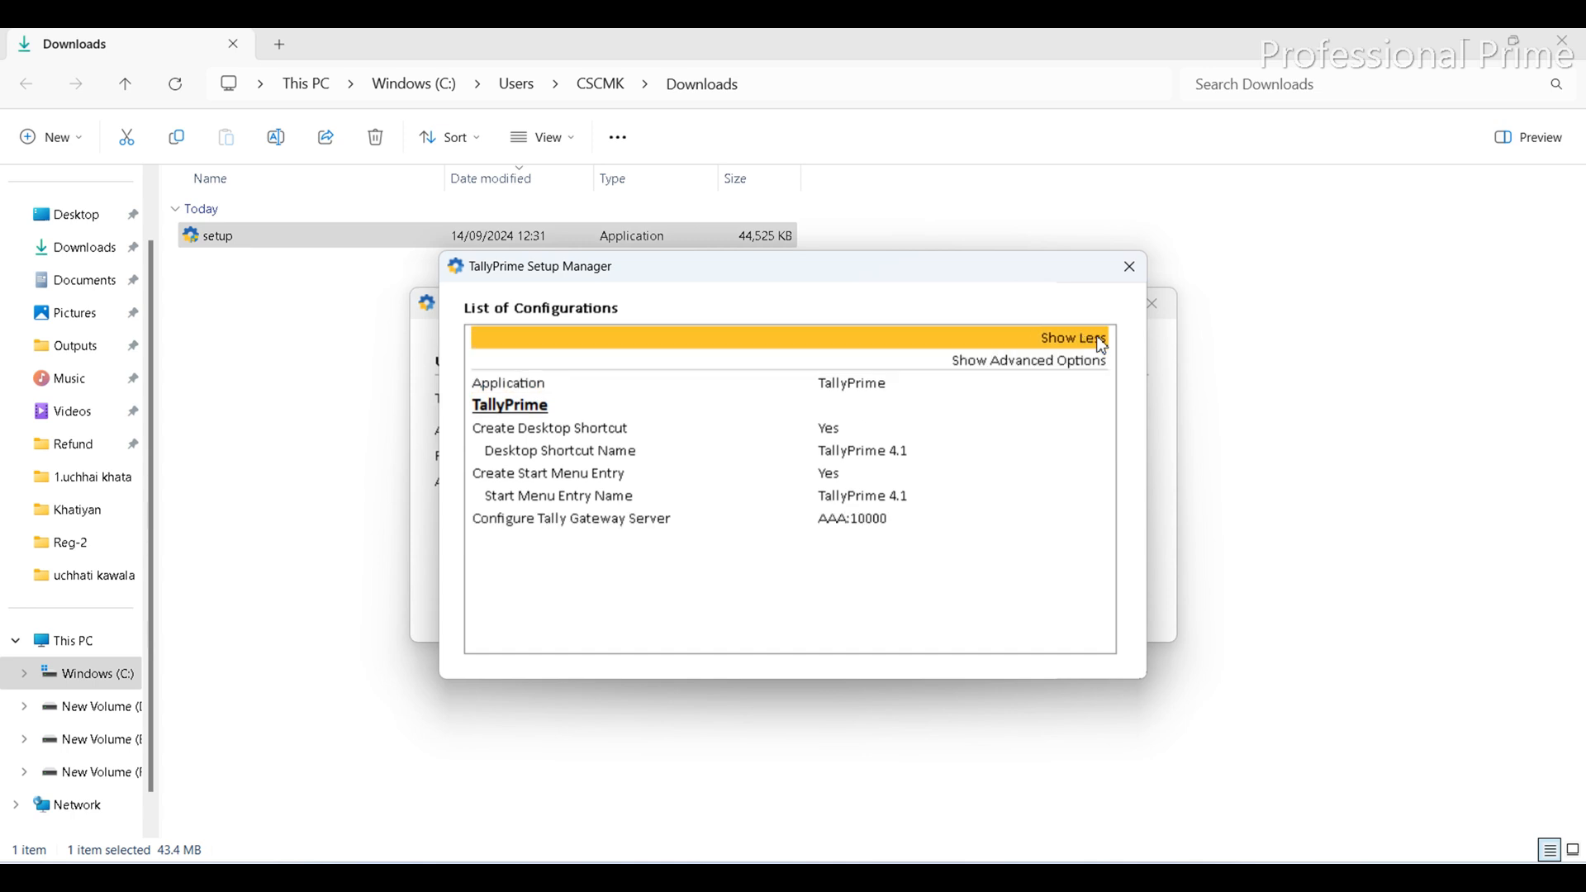
{"action": "key", "text": "Down"}
{"action": "key", "text": "Return"}
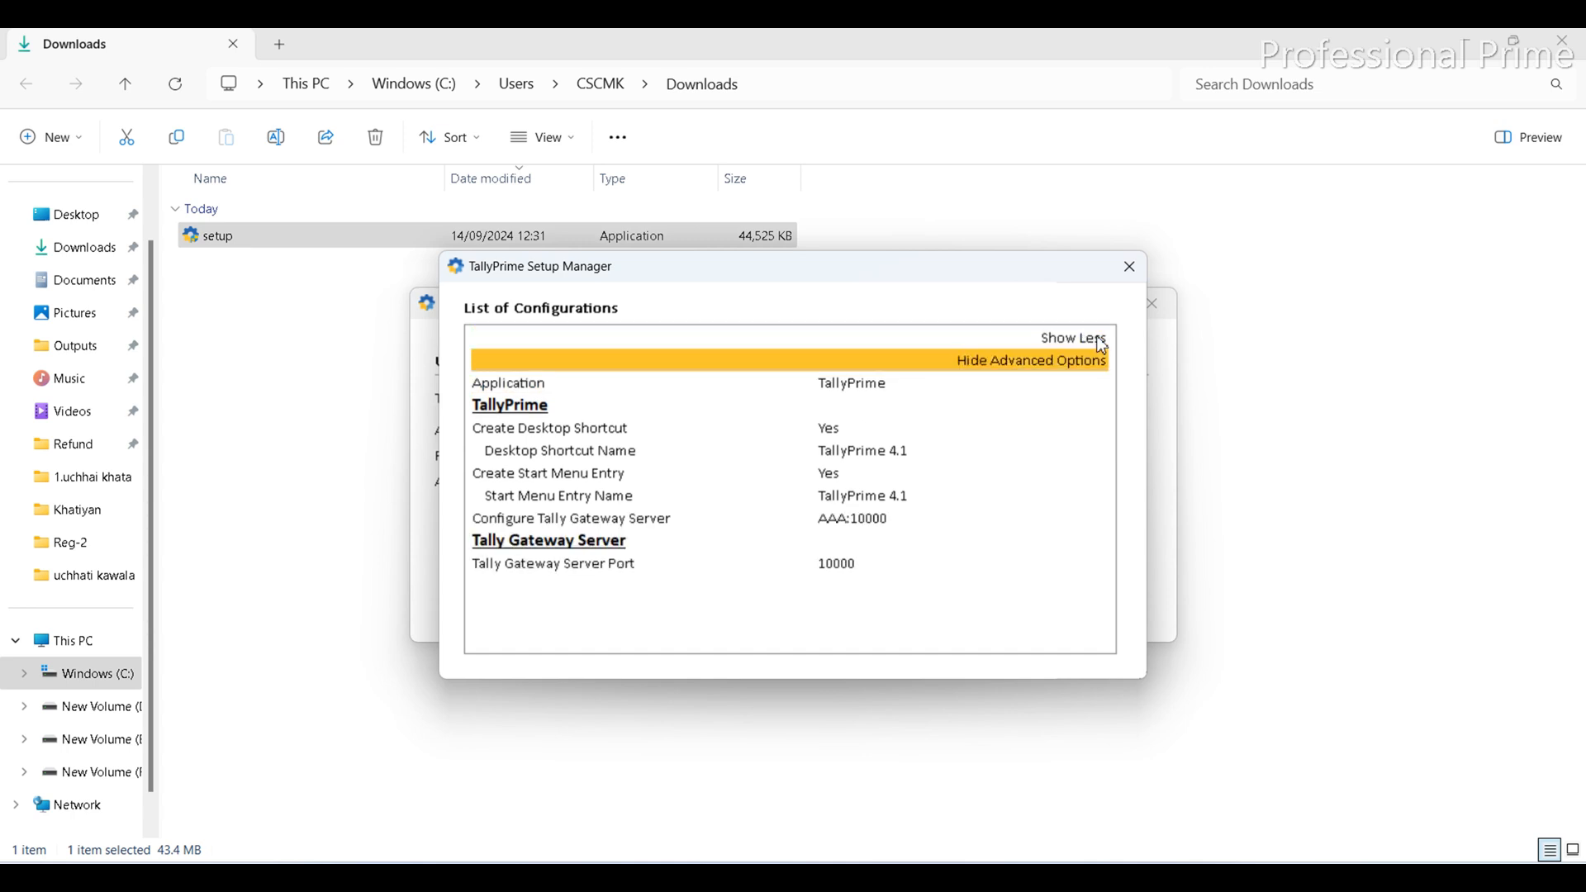
{"action": "key", "text": "Return"}
{"action": "key", "text": "Down"}
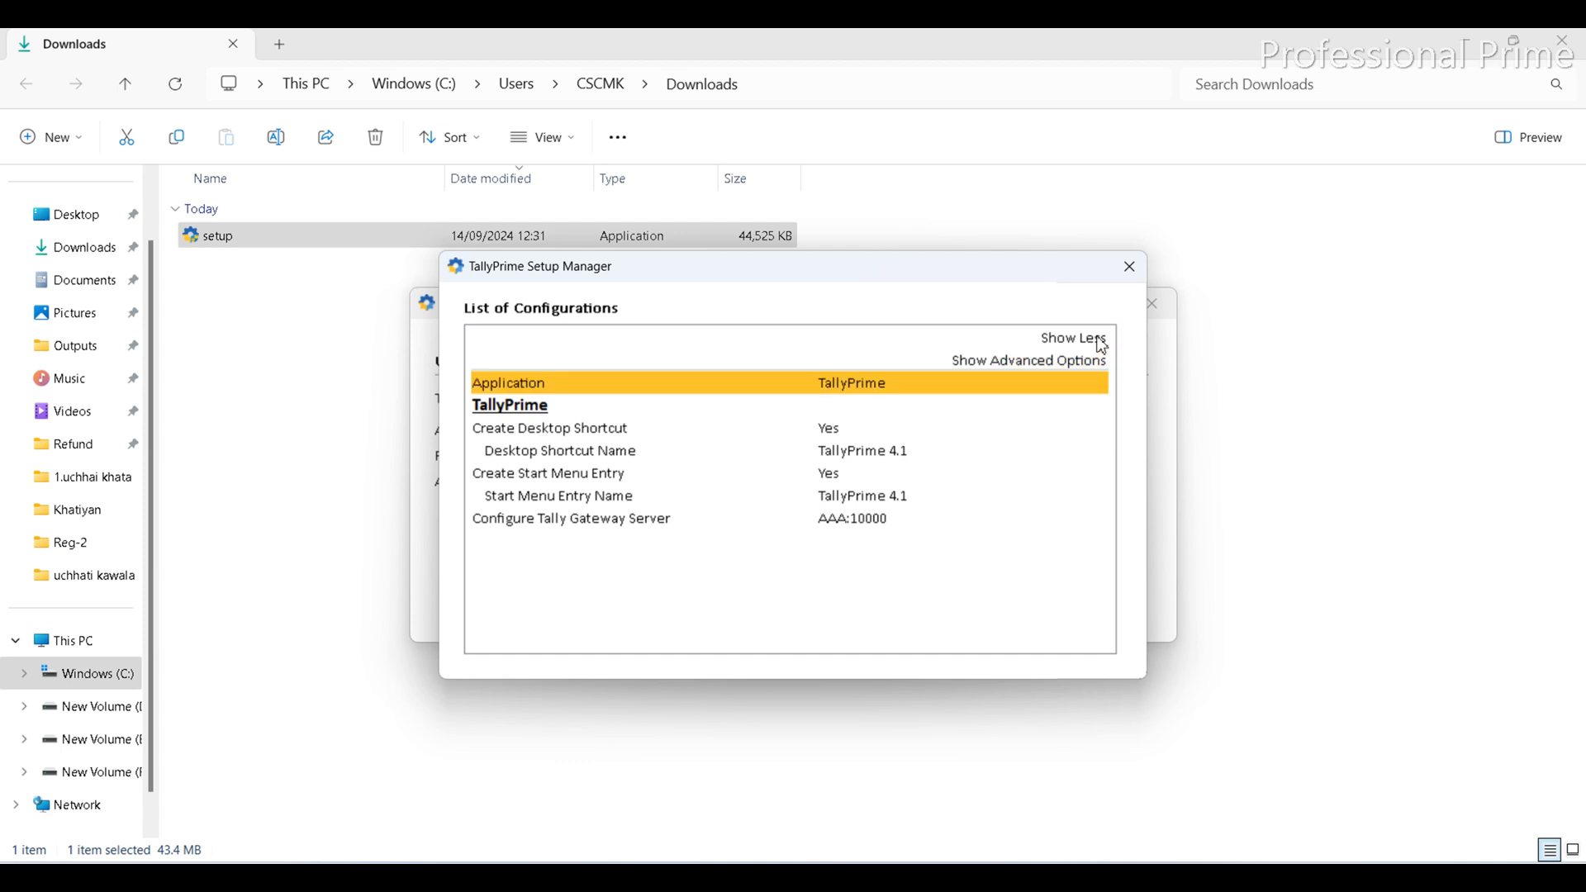
{"action": "key", "text": "Up"}
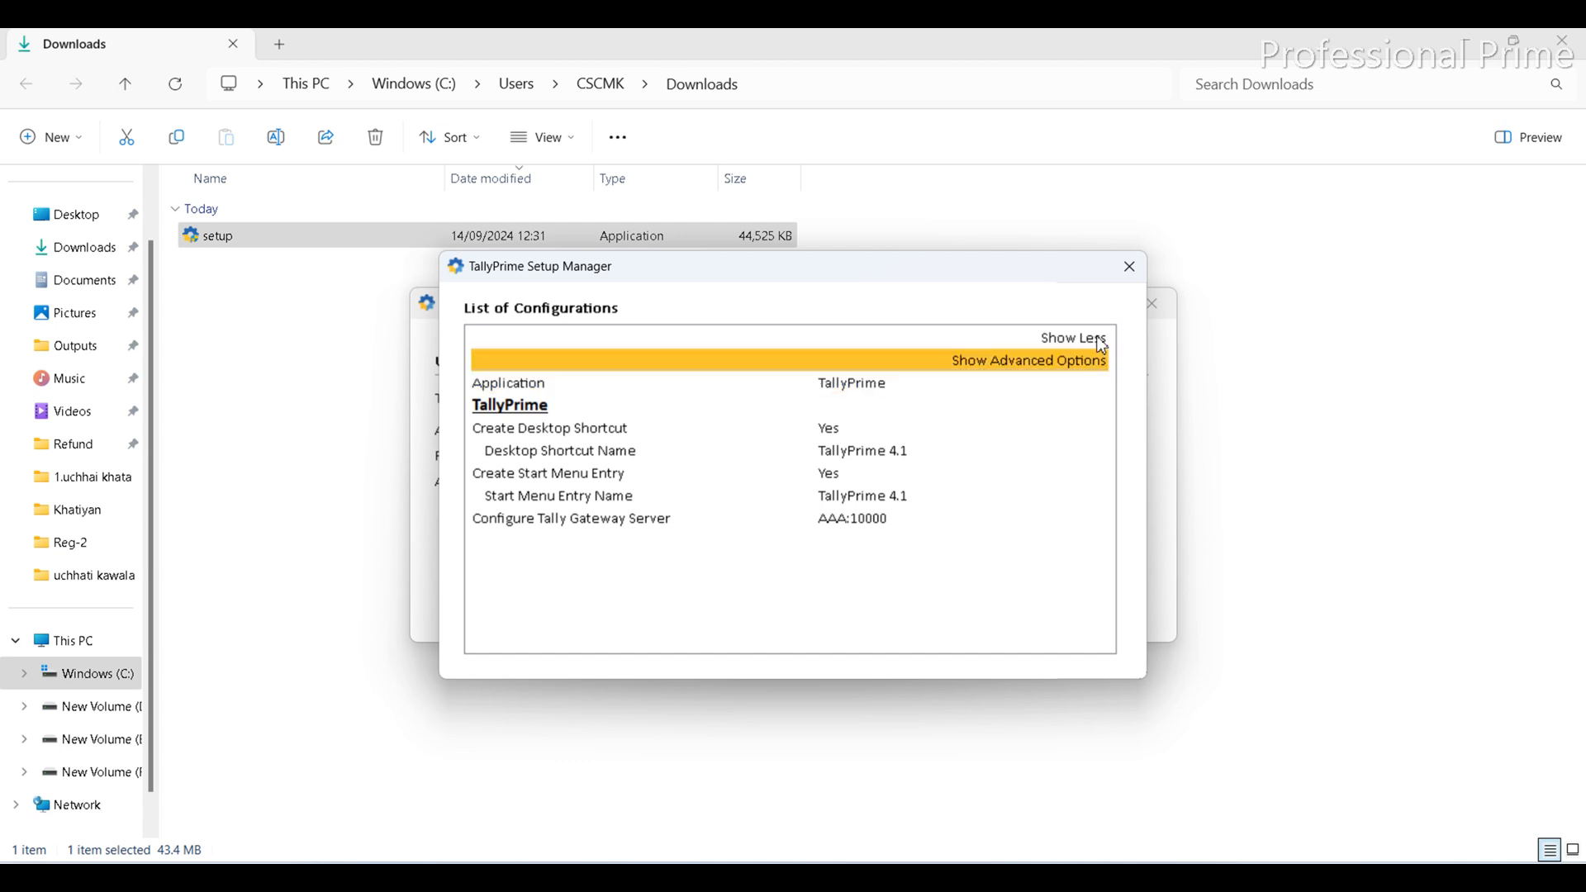
{"action": "key", "text": "Return"}
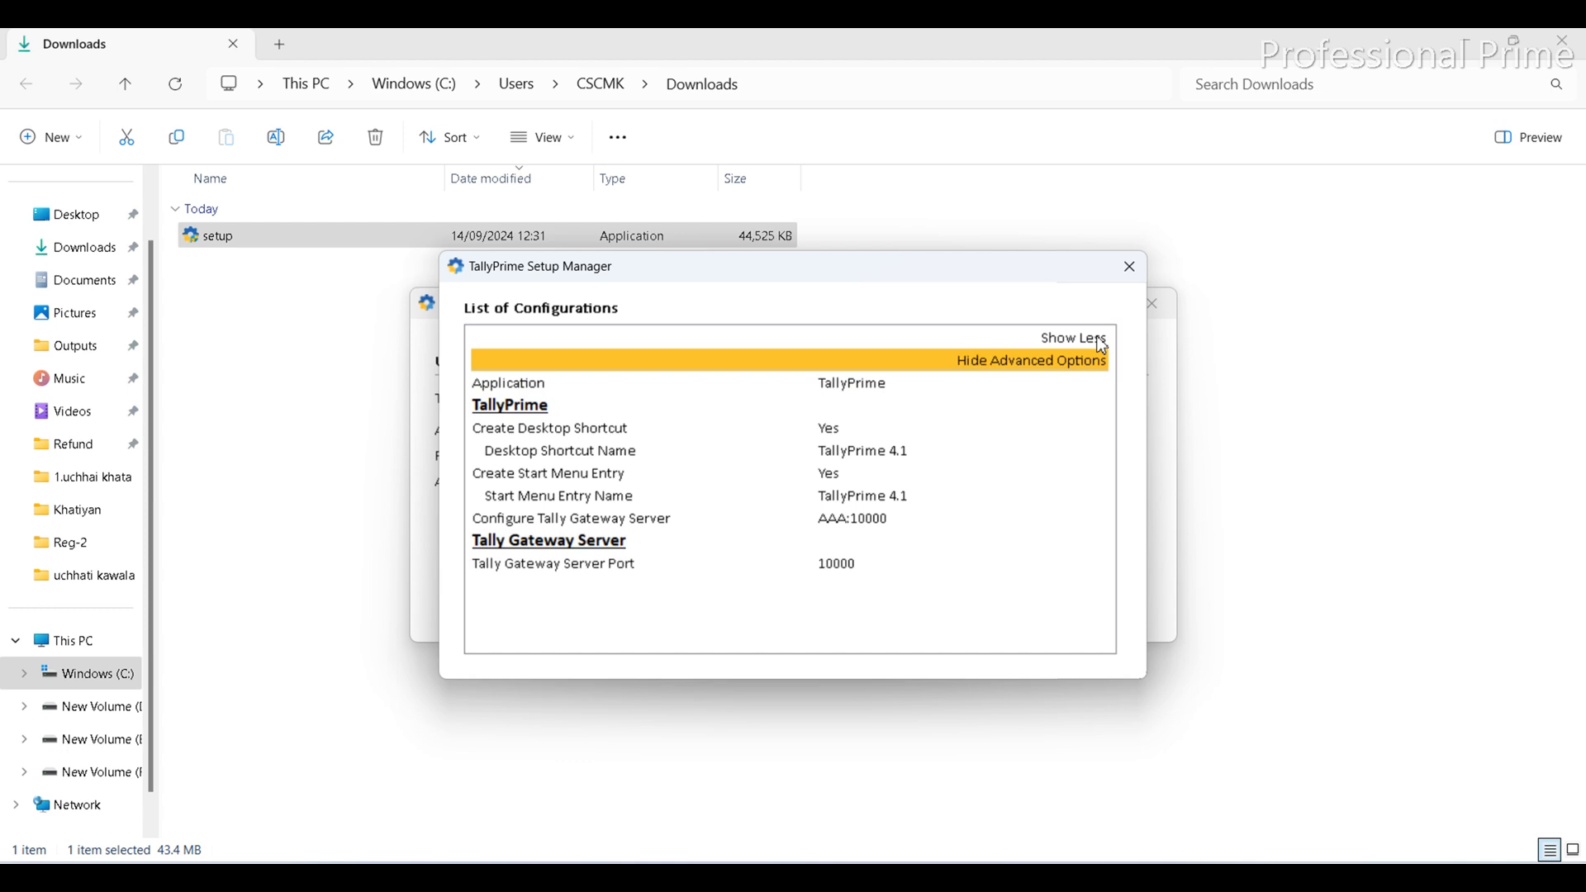
Set the update's desktop shortcut name to TallyPrime 5.0, apply it to the Start menu entry, and close the configuration list.
{"action": "key", "text": "Down"}
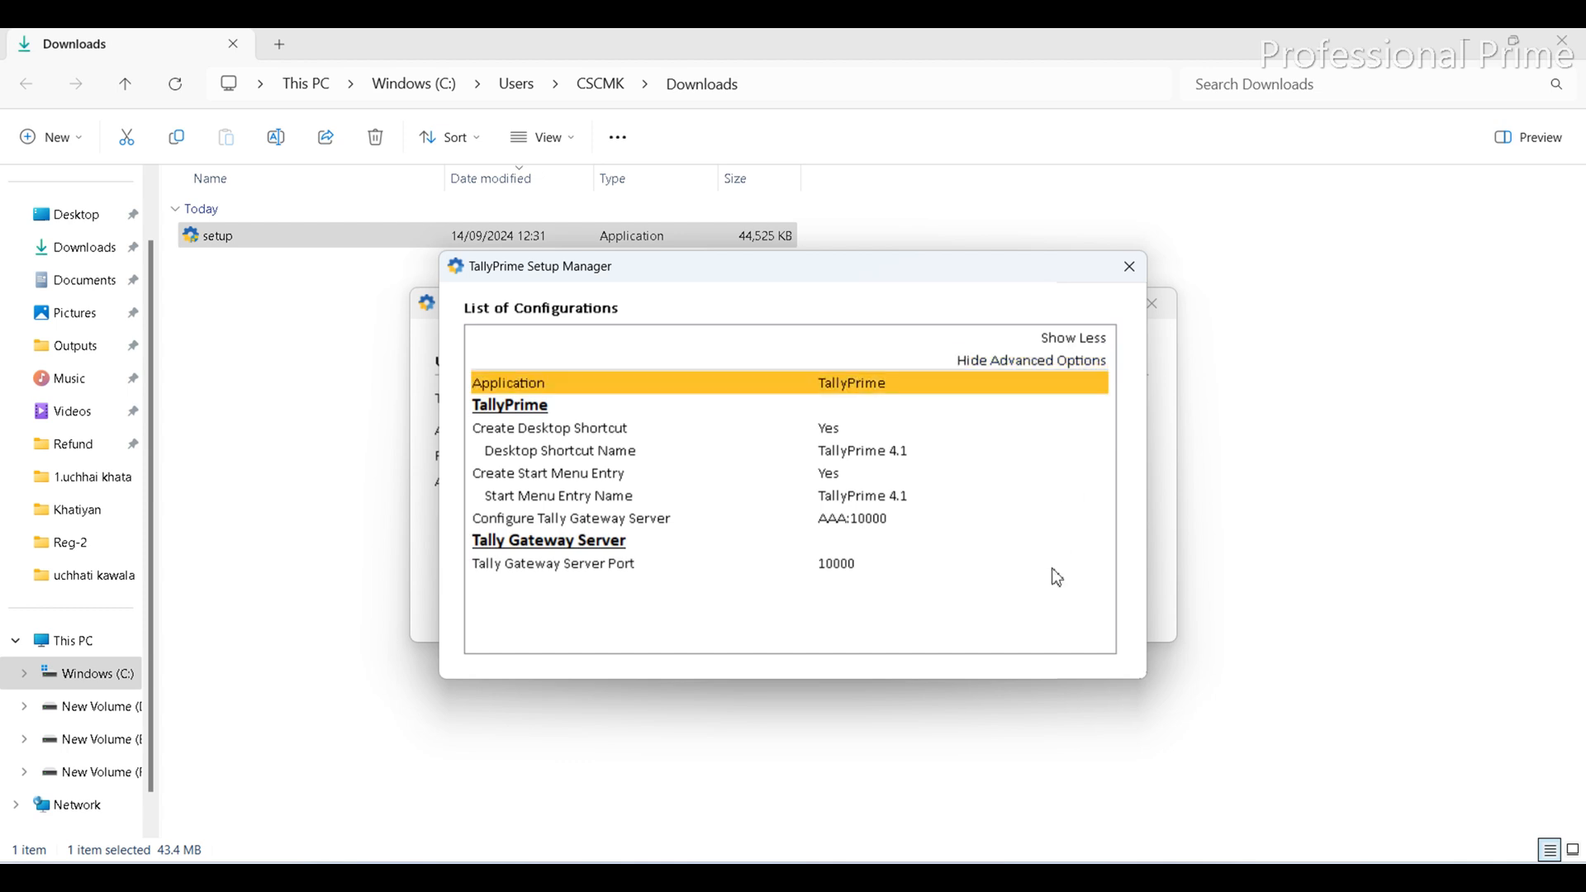
{"action": "key", "text": "Down"}
{"action": "key", "text": "Down"}
{"action": "key", "text": "Down"}
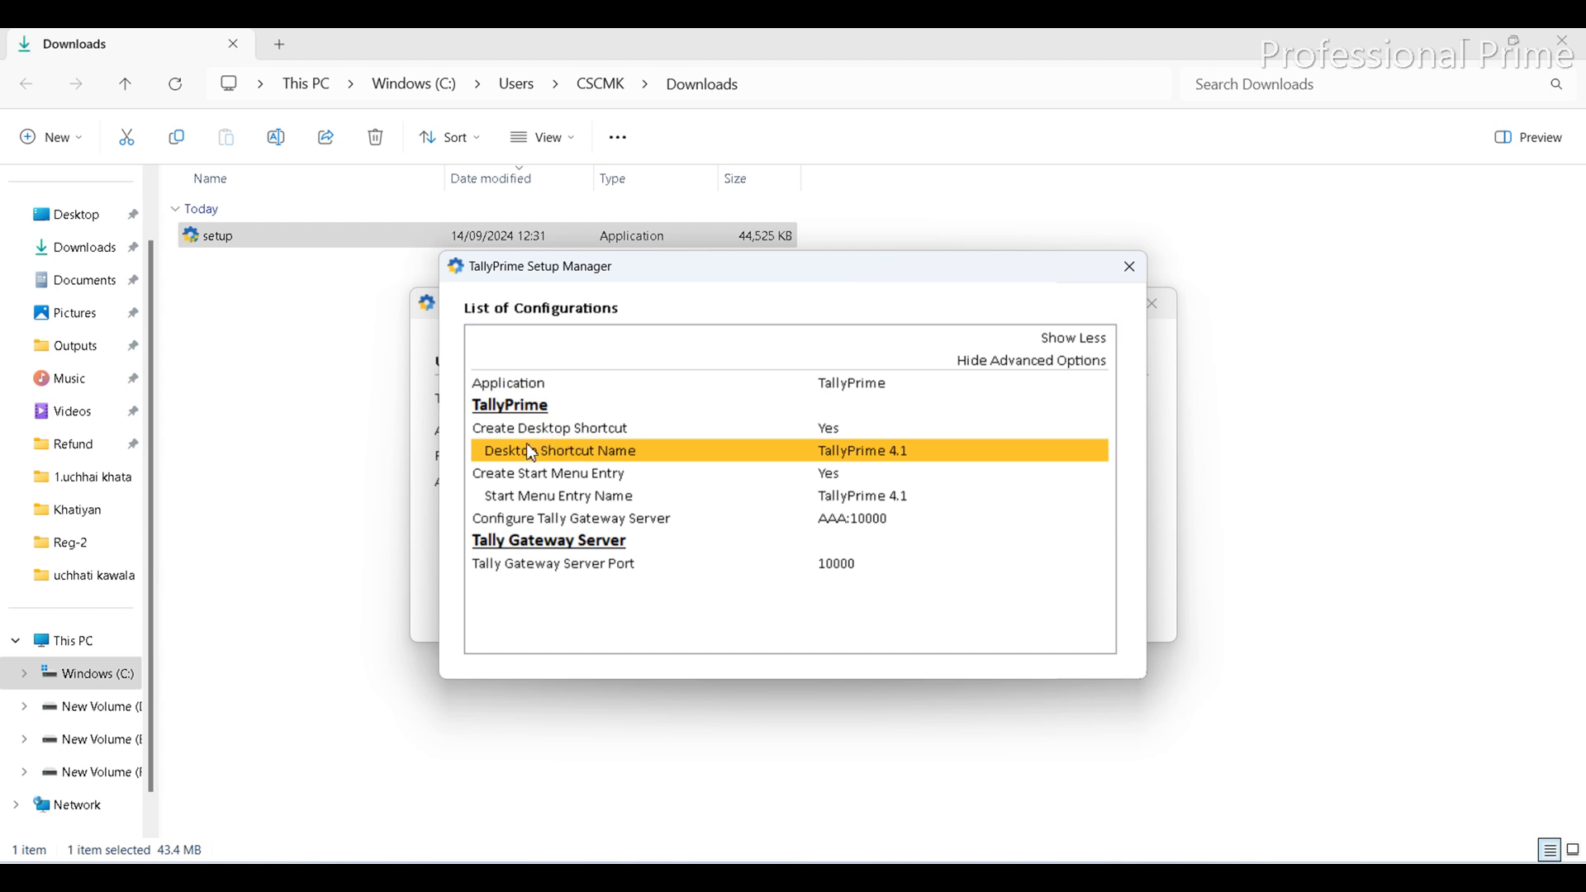
{"action": "left_click", "coordinate": [750, 459]}
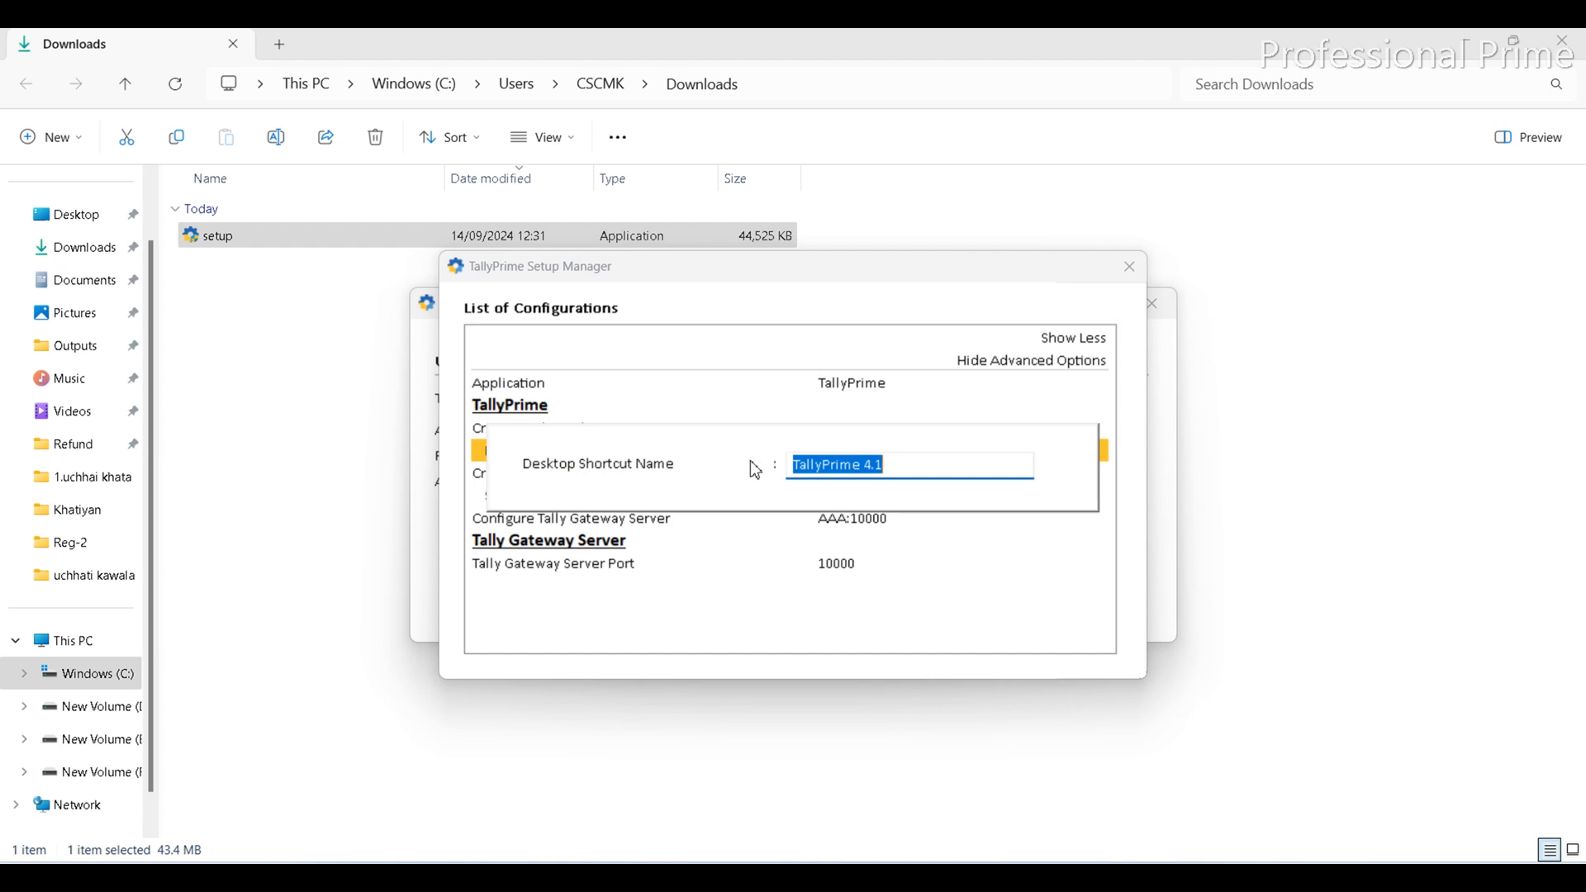
{"action": "left_click", "coordinate": [895, 469]}
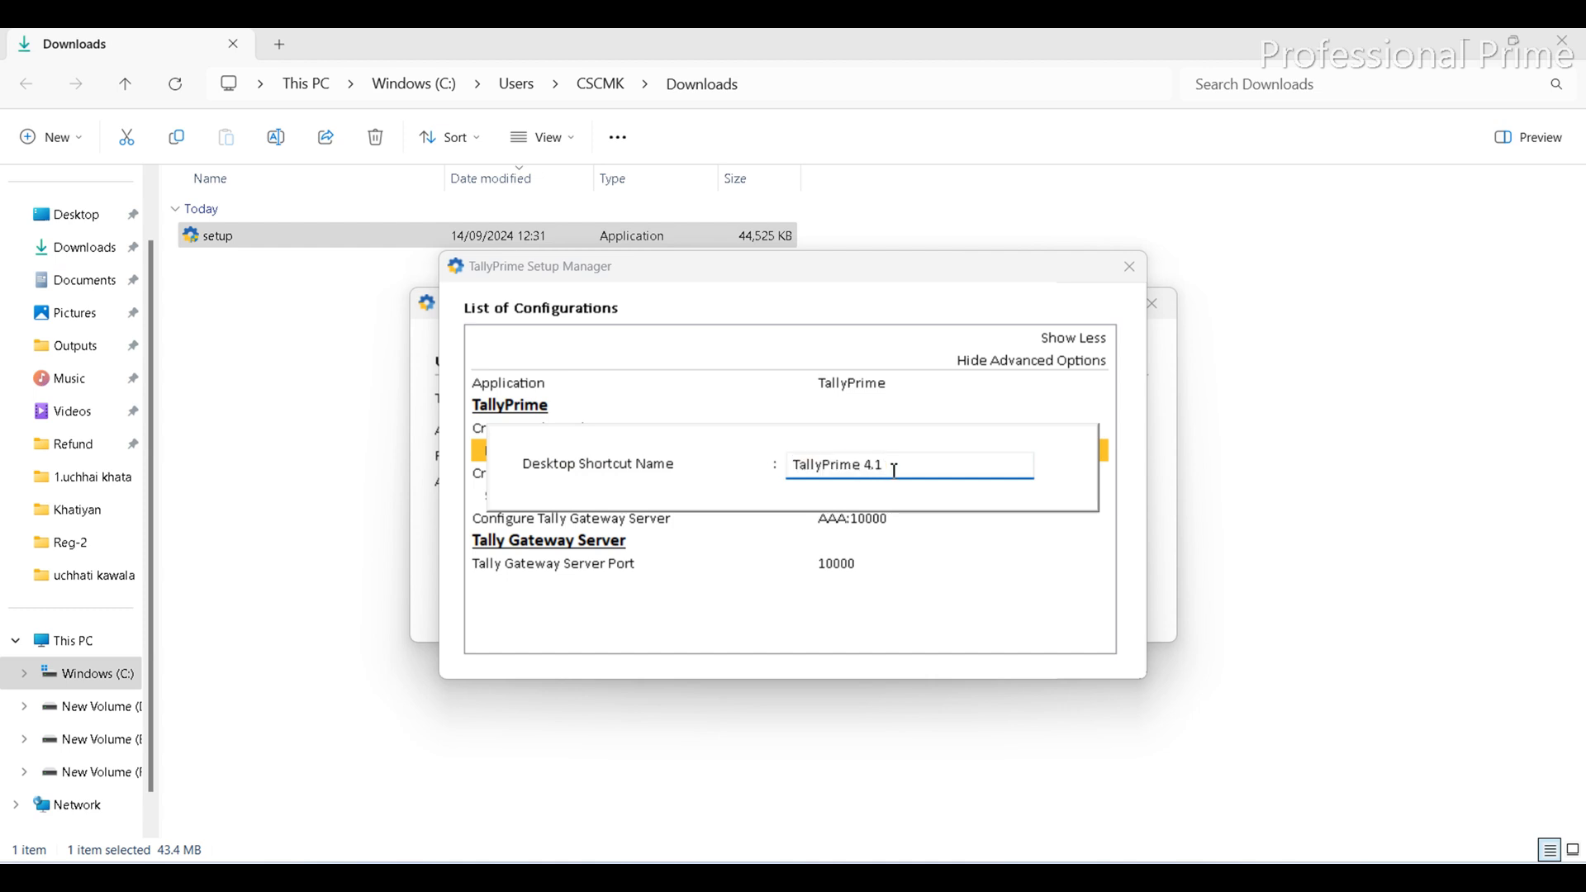
{"action": "key", "text": "BackSpace"}
{"action": "key", "text": "BackSpace"}
{"action": "key", "text": "BackSpace"}
{"action": "type", "text": "5.0"}
{"action": "key", "text": "Return"}
{"action": "key", "text": "y"}
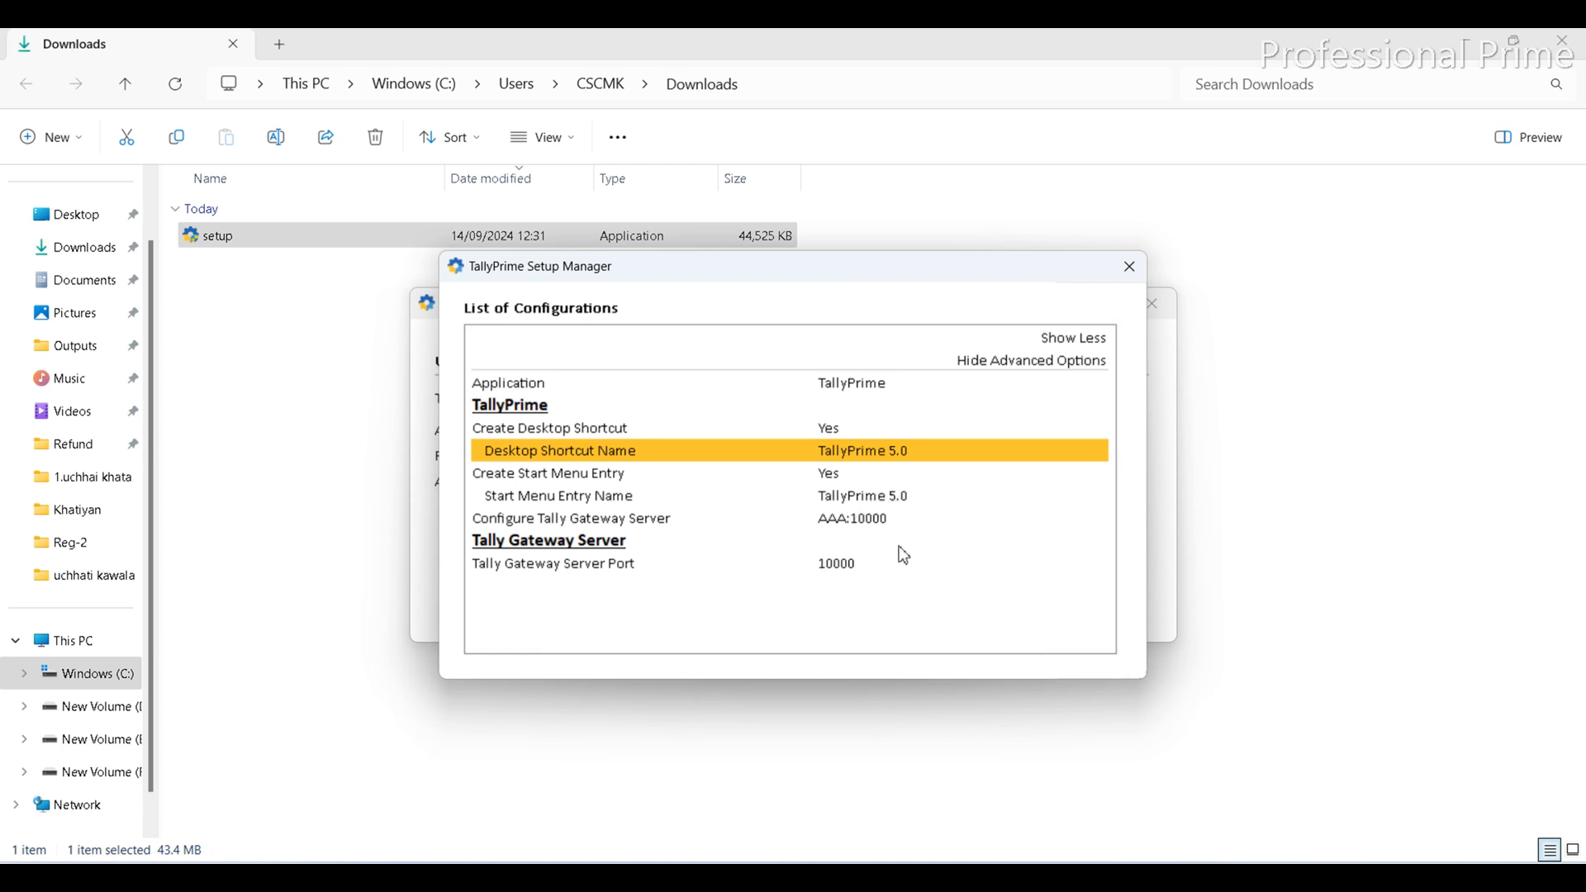
{"action": "left_click", "coordinate": [1129, 266]}
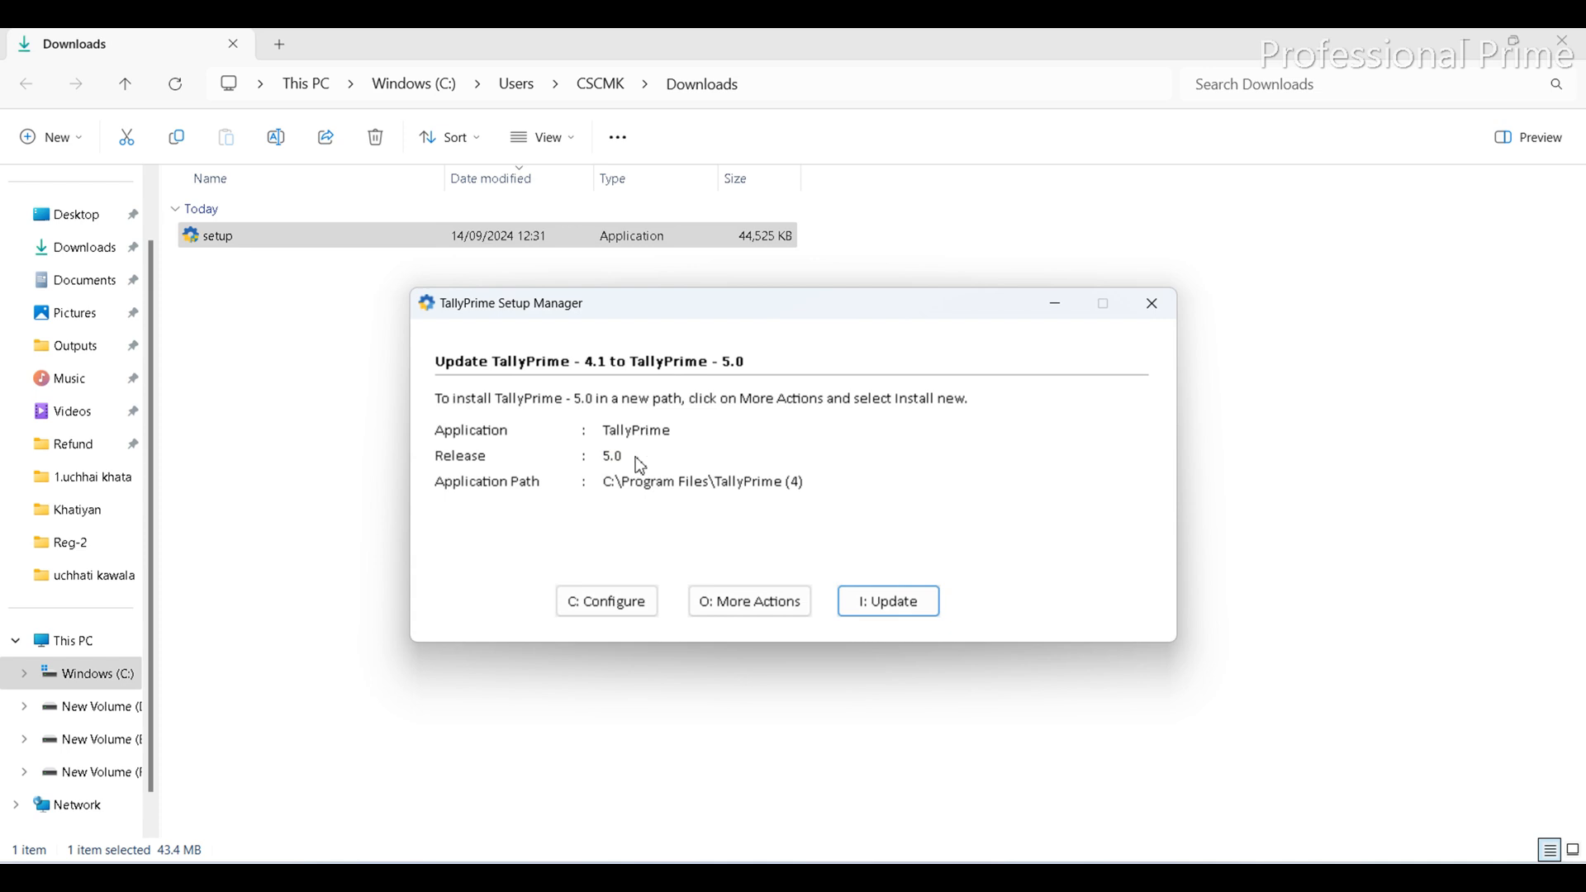
Choose the Alter action for the existing TallyPrime installation.
{"action": "left_click", "coordinate": [733, 597]}
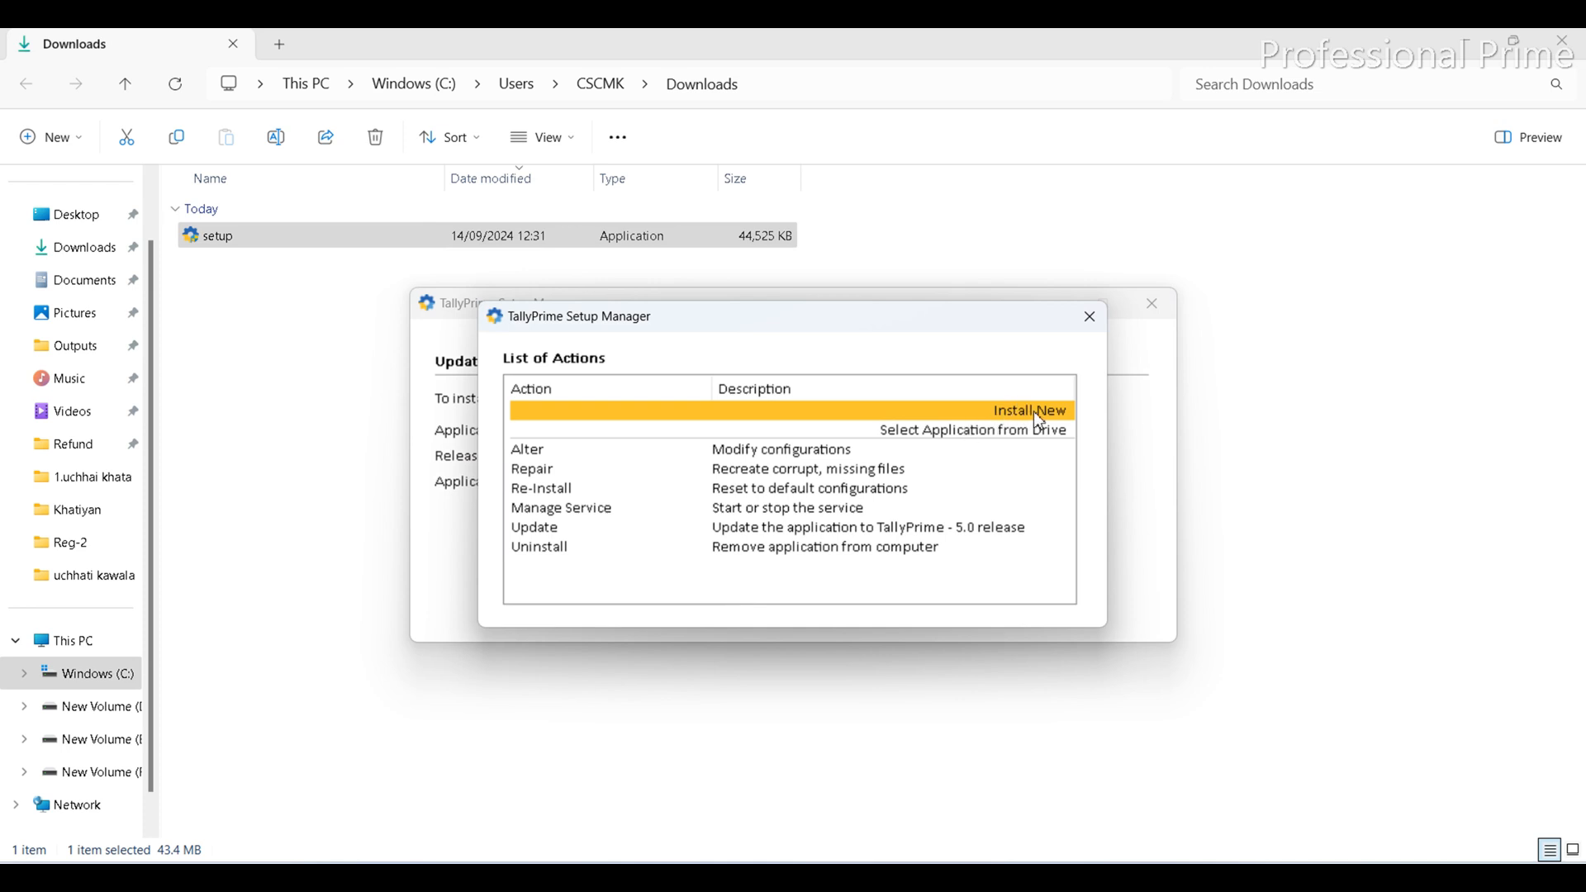
{"action": "key", "text": "Down"}
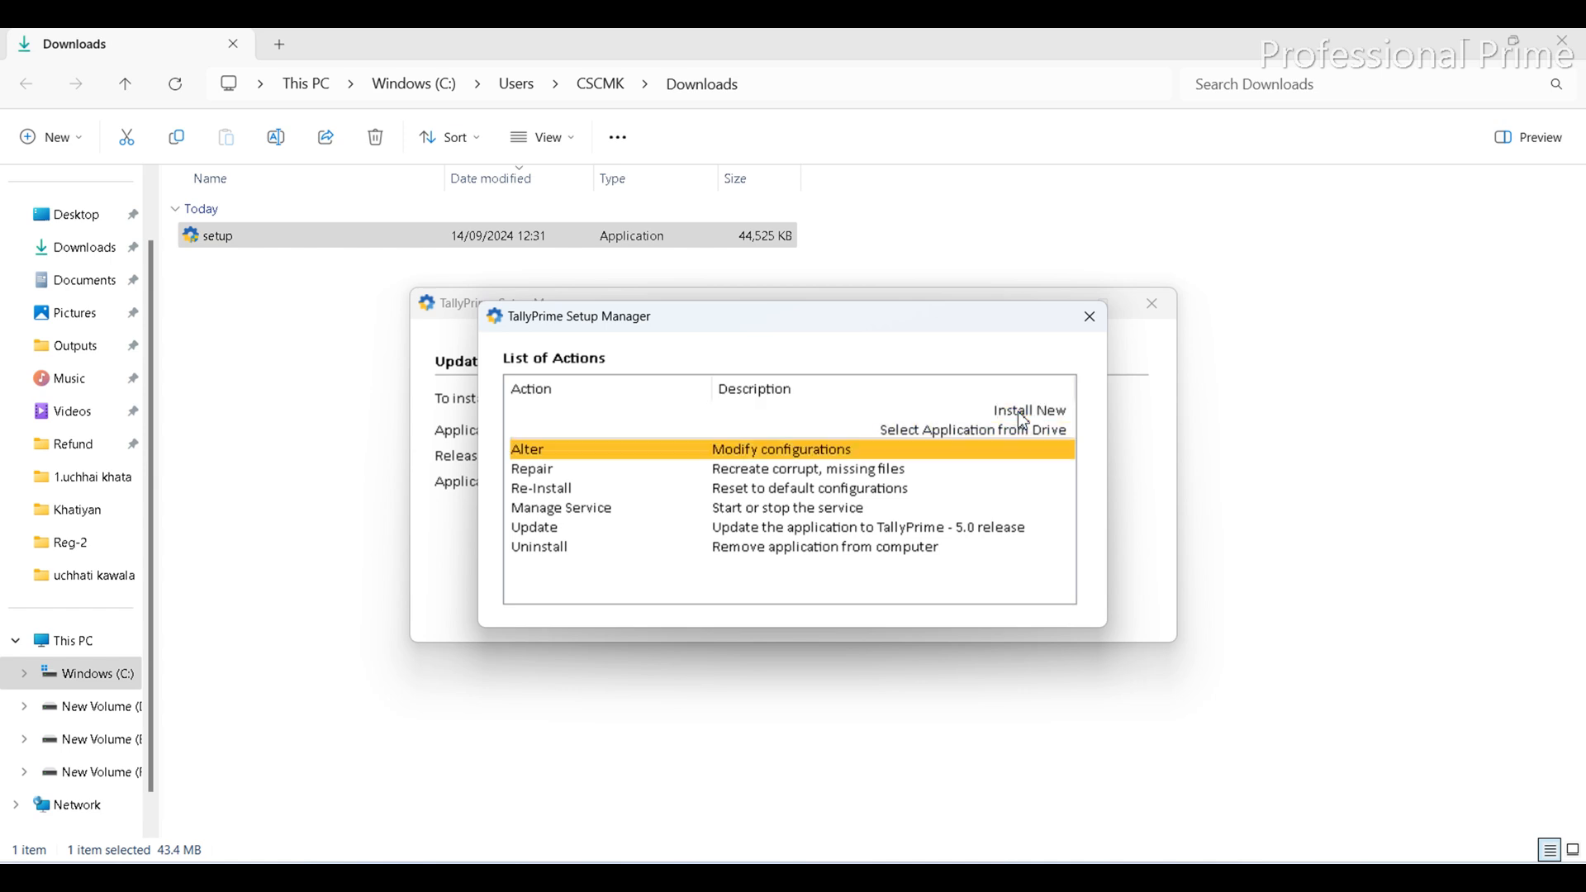
{"action": "key", "text": "Return"}
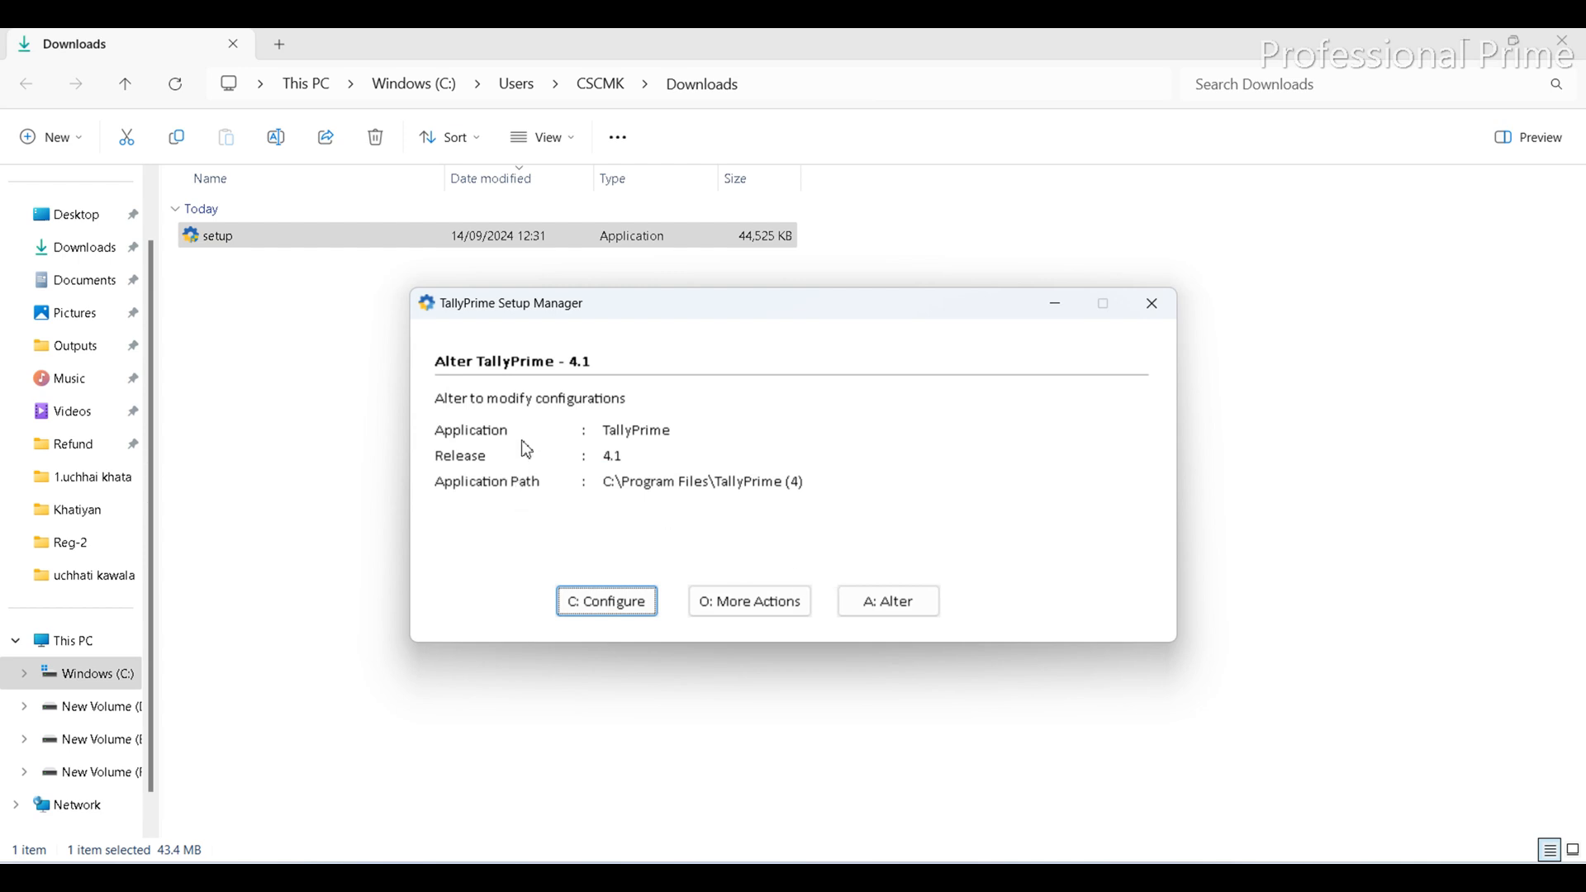
Switch setup to Install New and name both the desktop shortcut and the Start menu entry TallyPrime 5.0.
{"action": "left_click", "coordinate": [759, 590]}
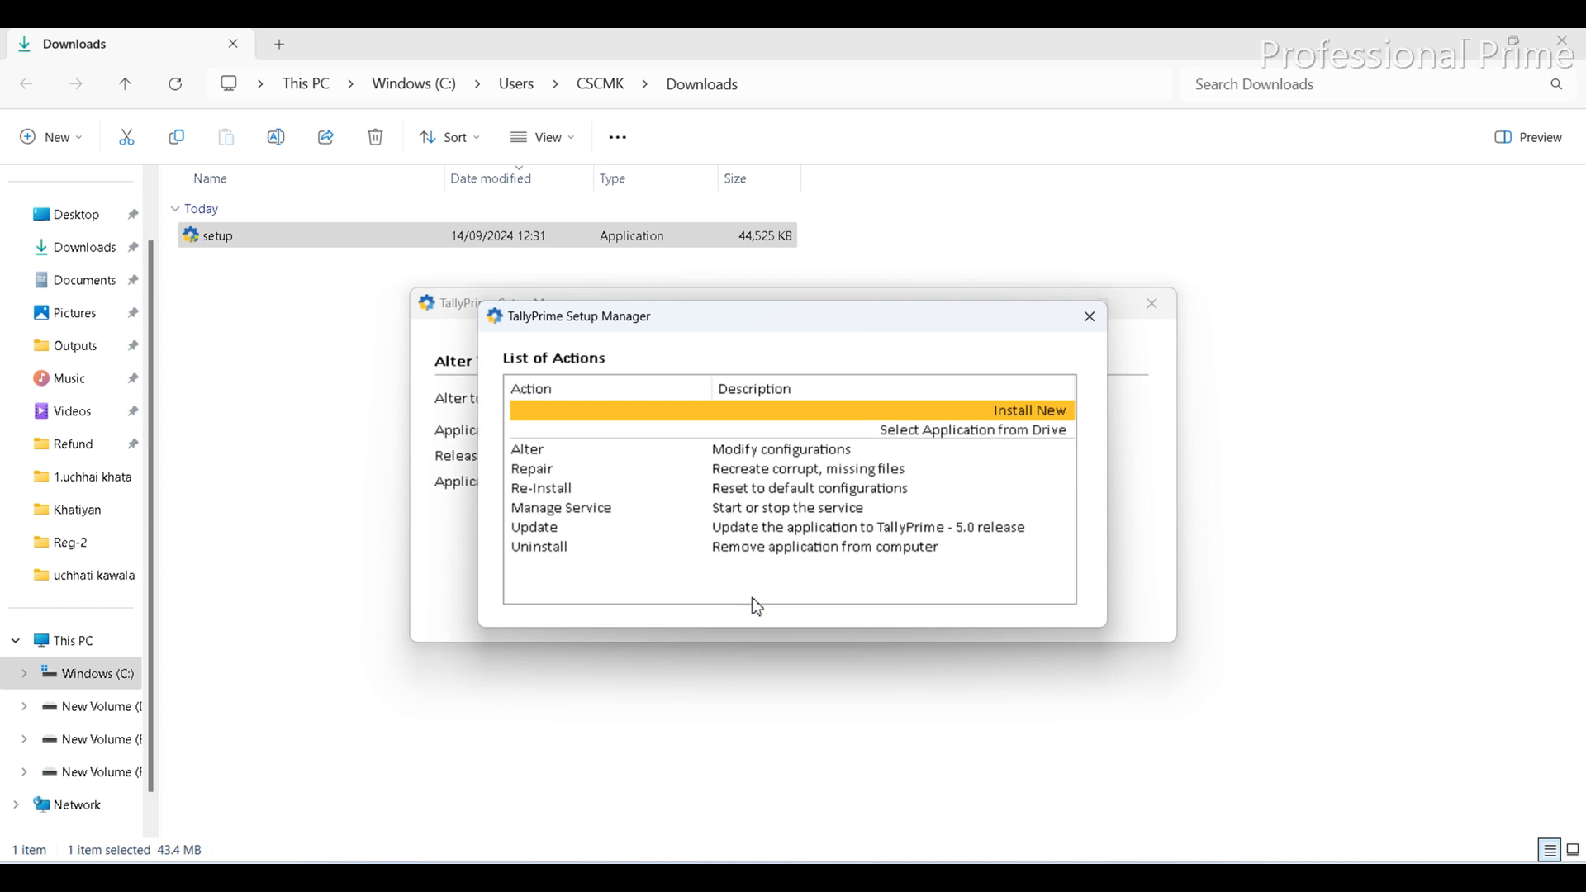
{"action": "key", "text": "Return"}
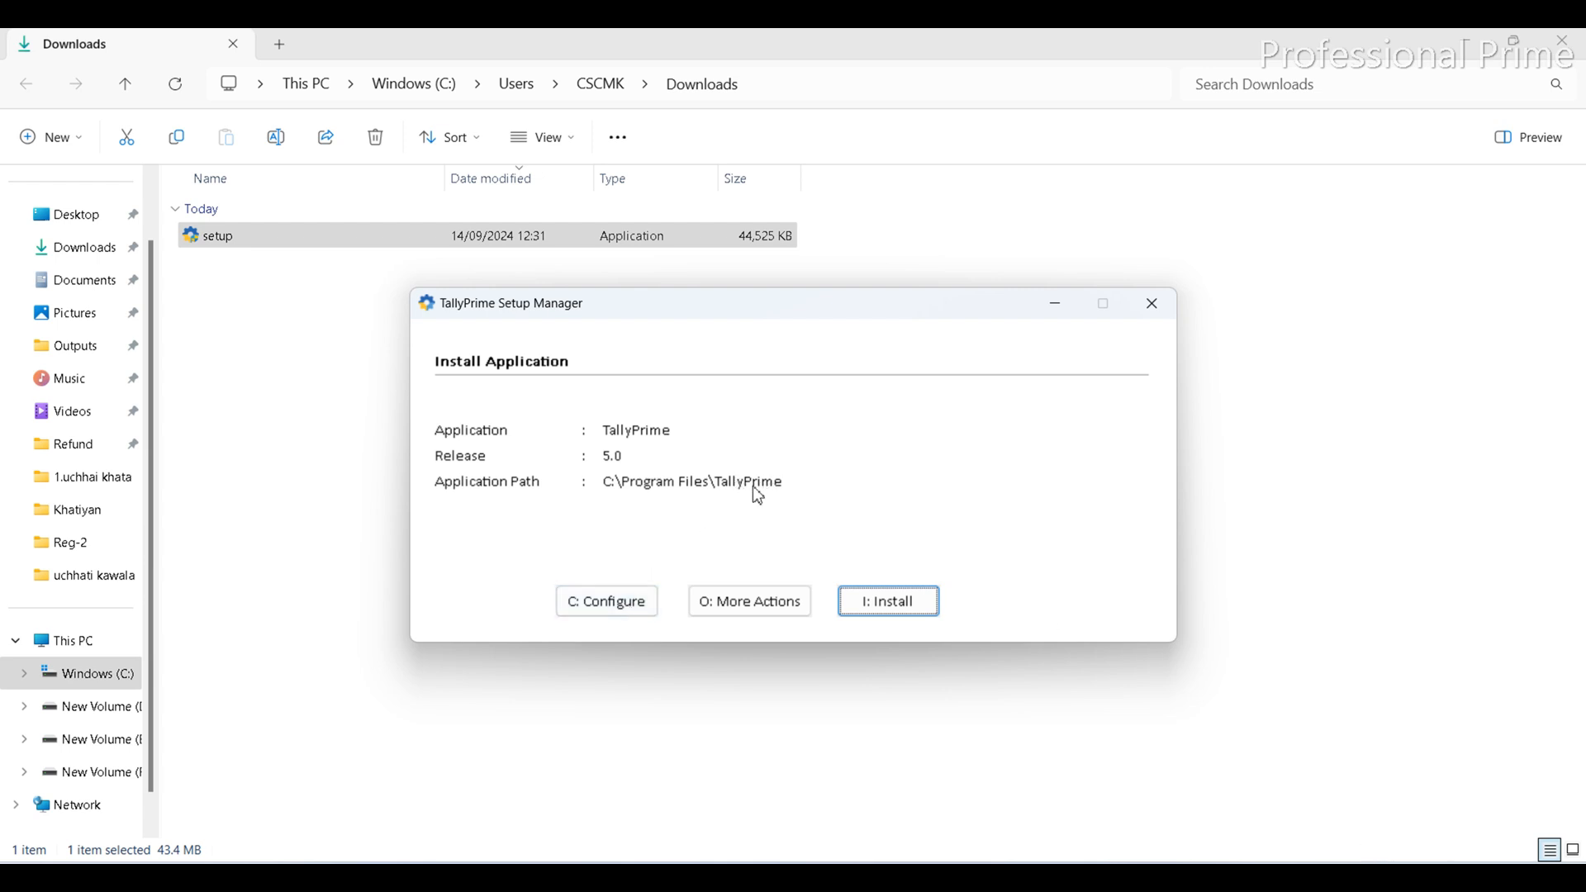
{"action": "left_click", "coordinate": [638, 611]}
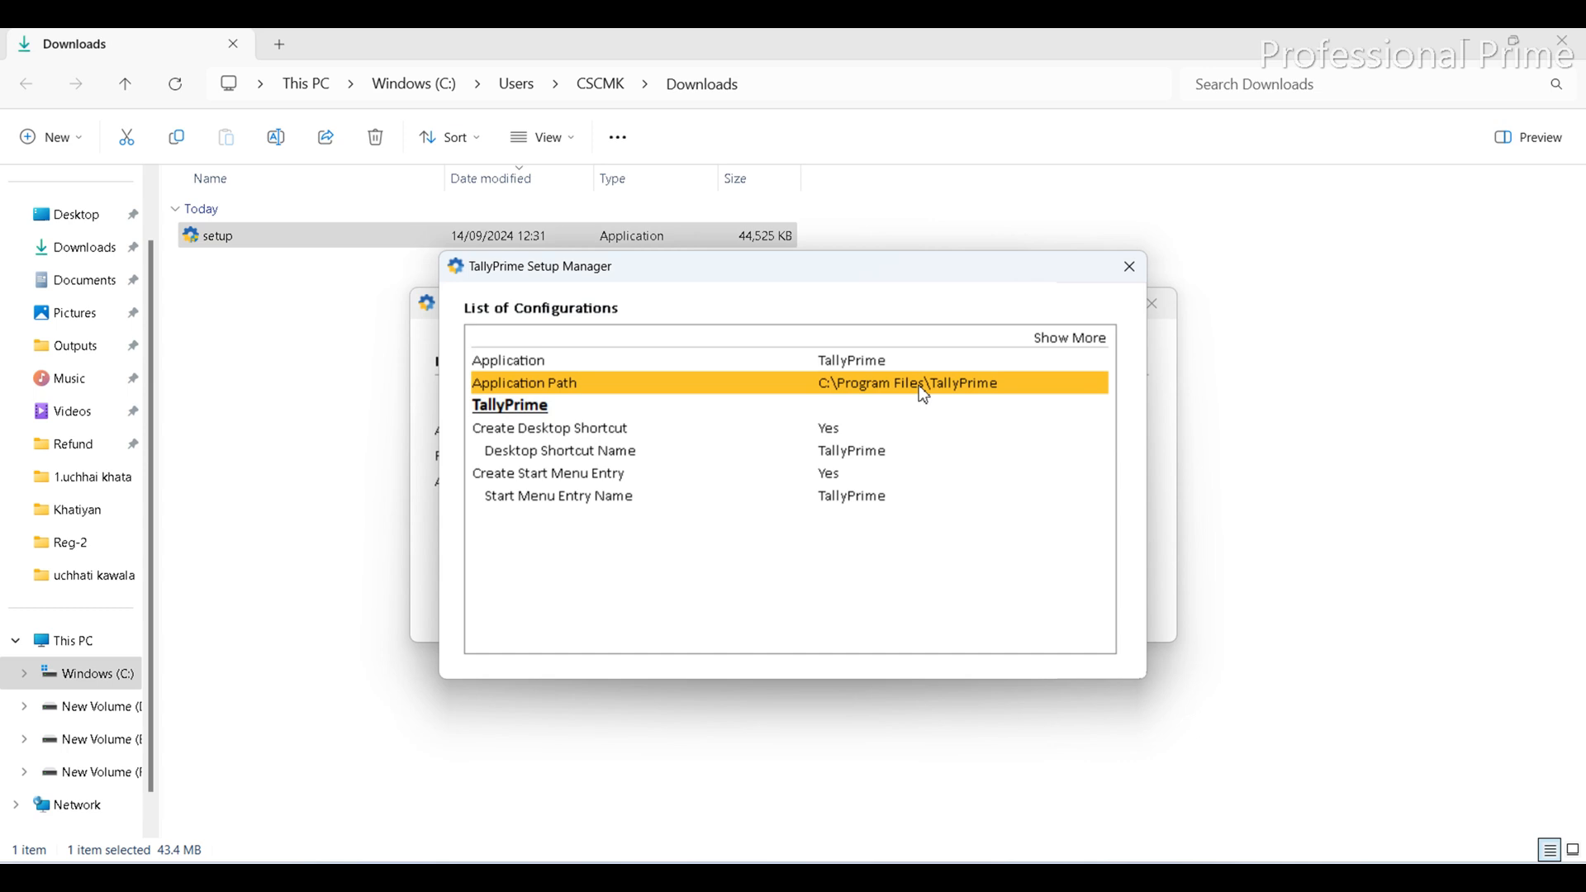
{"action": "key", "text": "Down"}
{"action": "key", "text": "Down"}
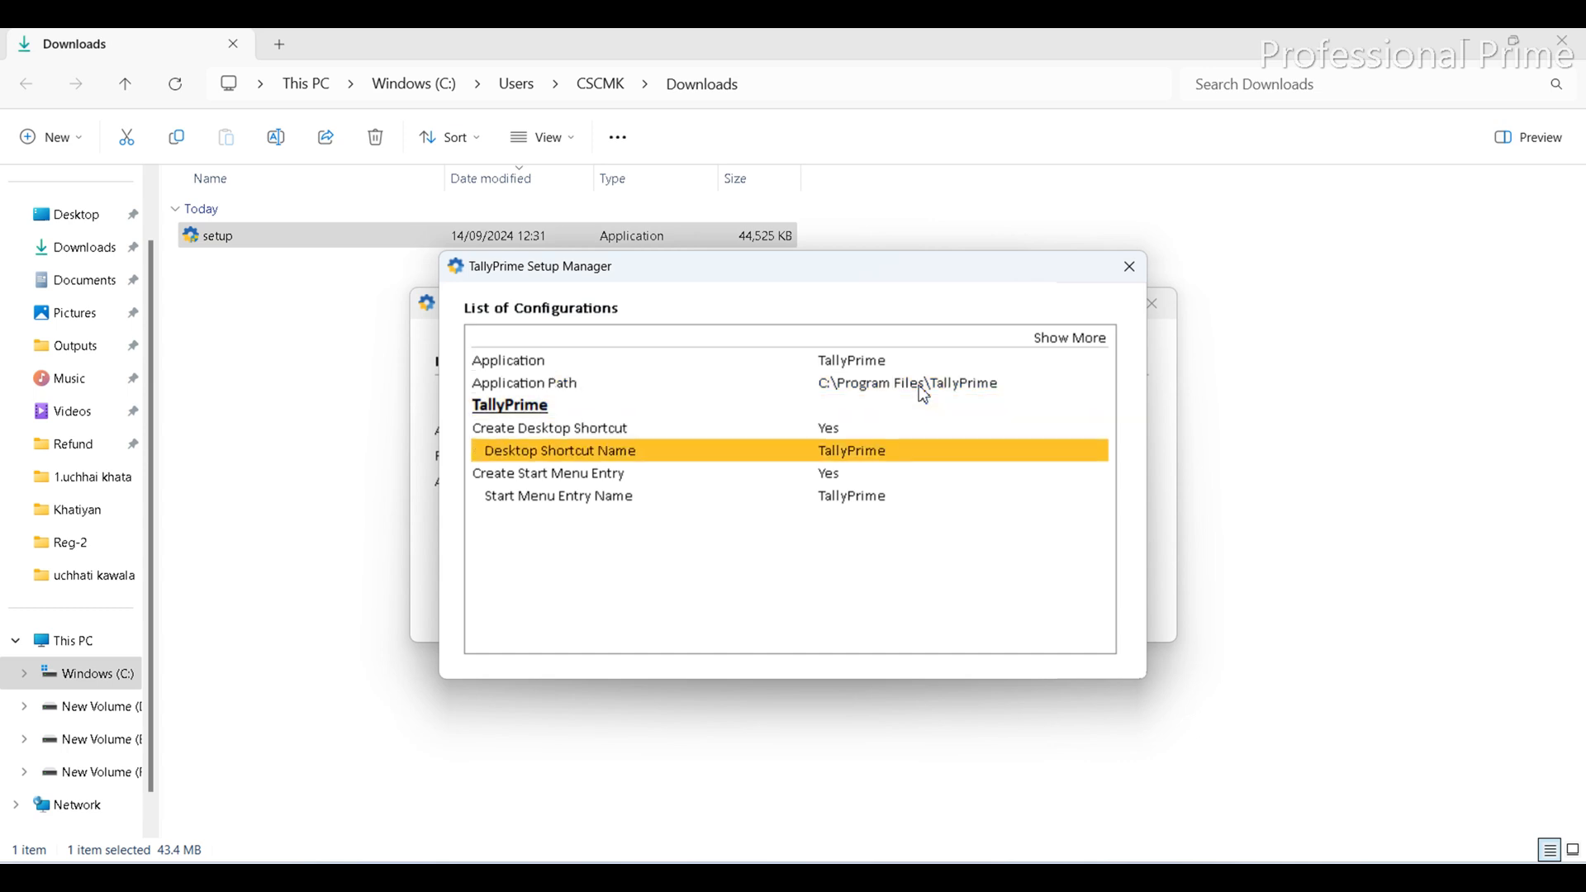
{"action": "left_click", "coordinate": [919, 456]}
{"action": "left_click", "coordinate": [918, 457]}
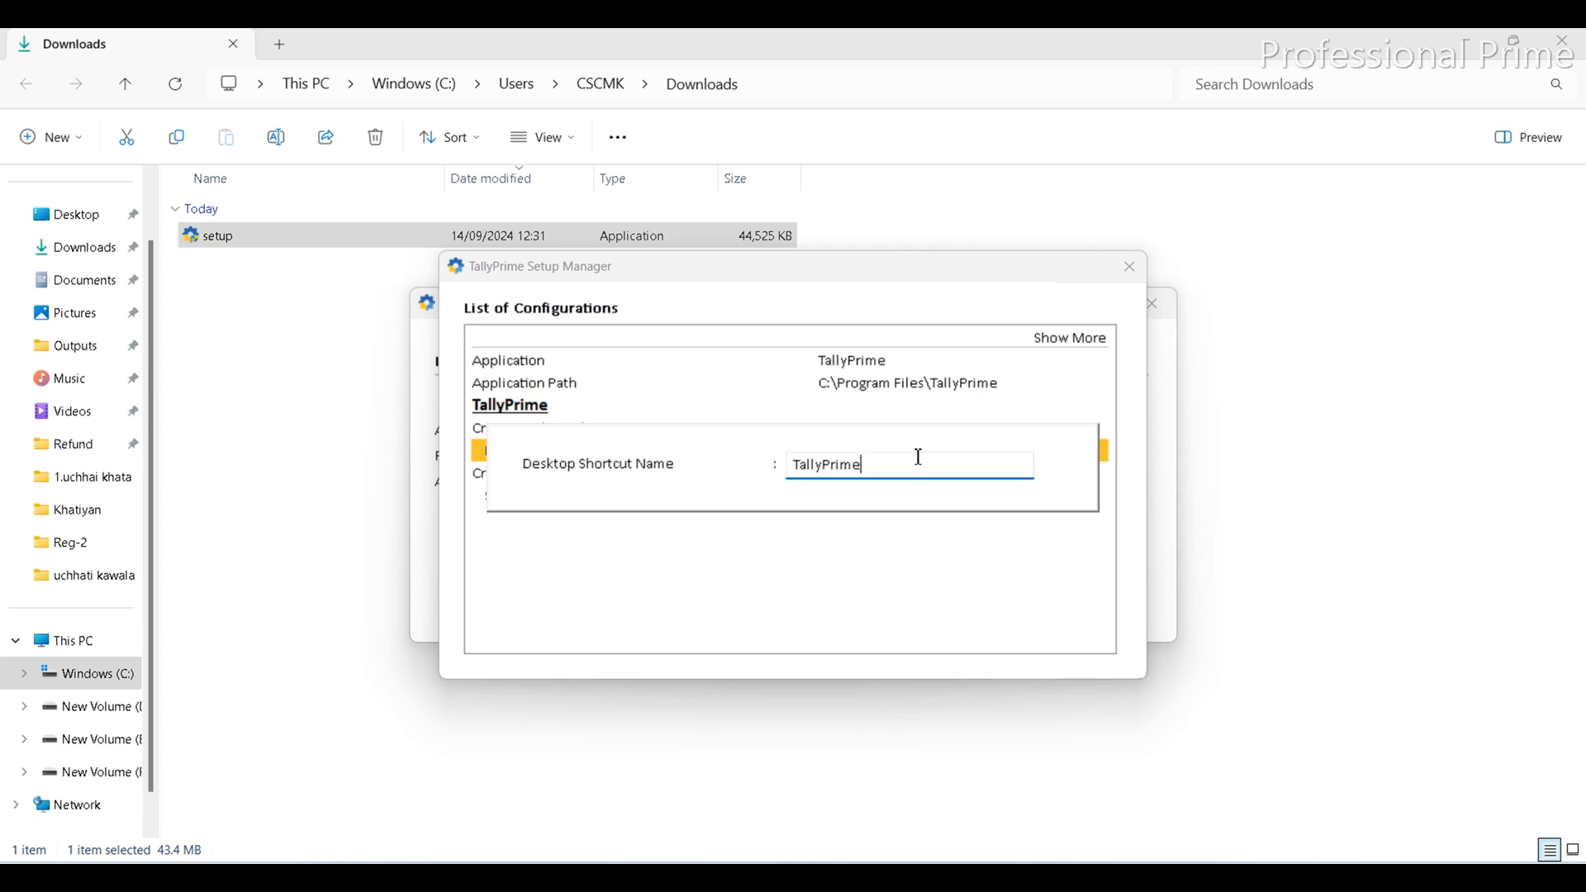
{"action": "type", "text": "5.0"}
{"action": "key", "text": "Return"}
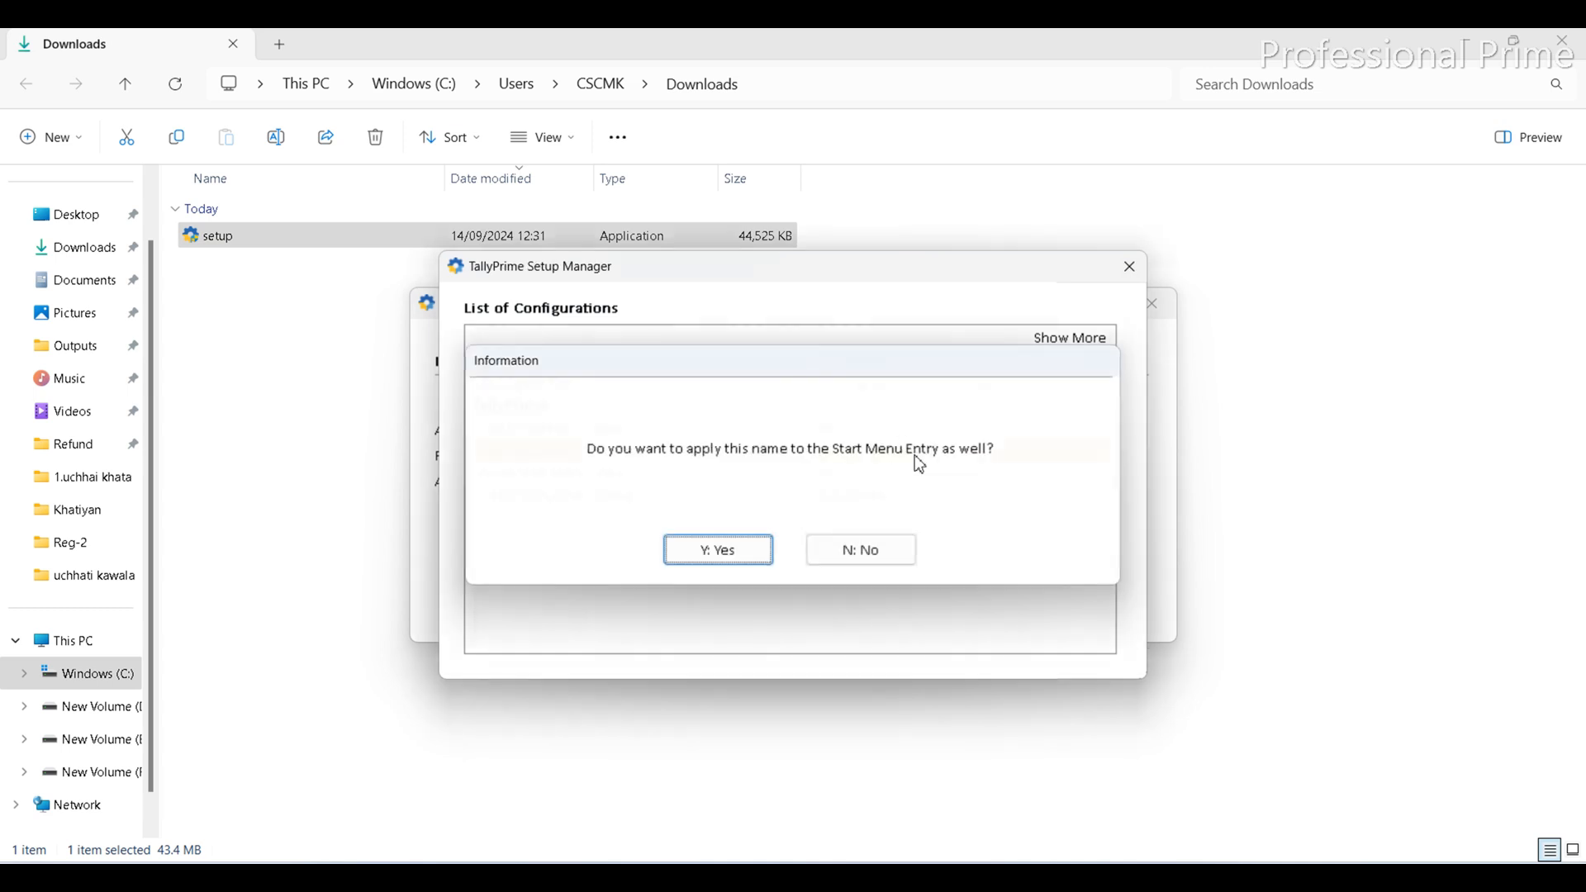
{"action": "key", "text": "y"}
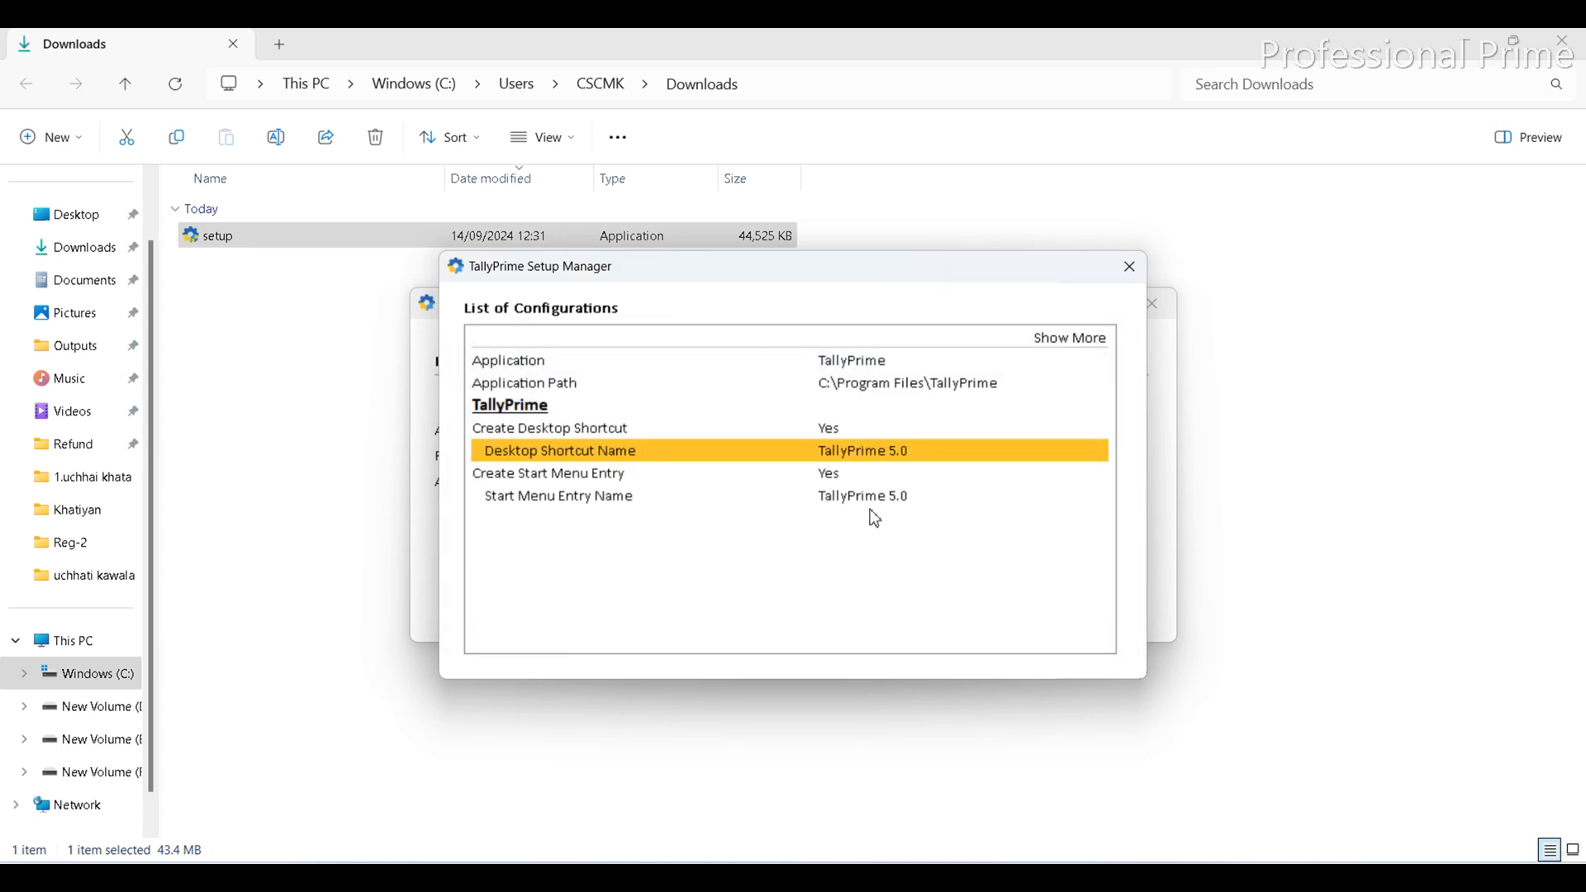
Expand the installation's list of configurations to show more options.
{"action": "key", "text": "Up"}
{"action": "key", "text": "Up"}
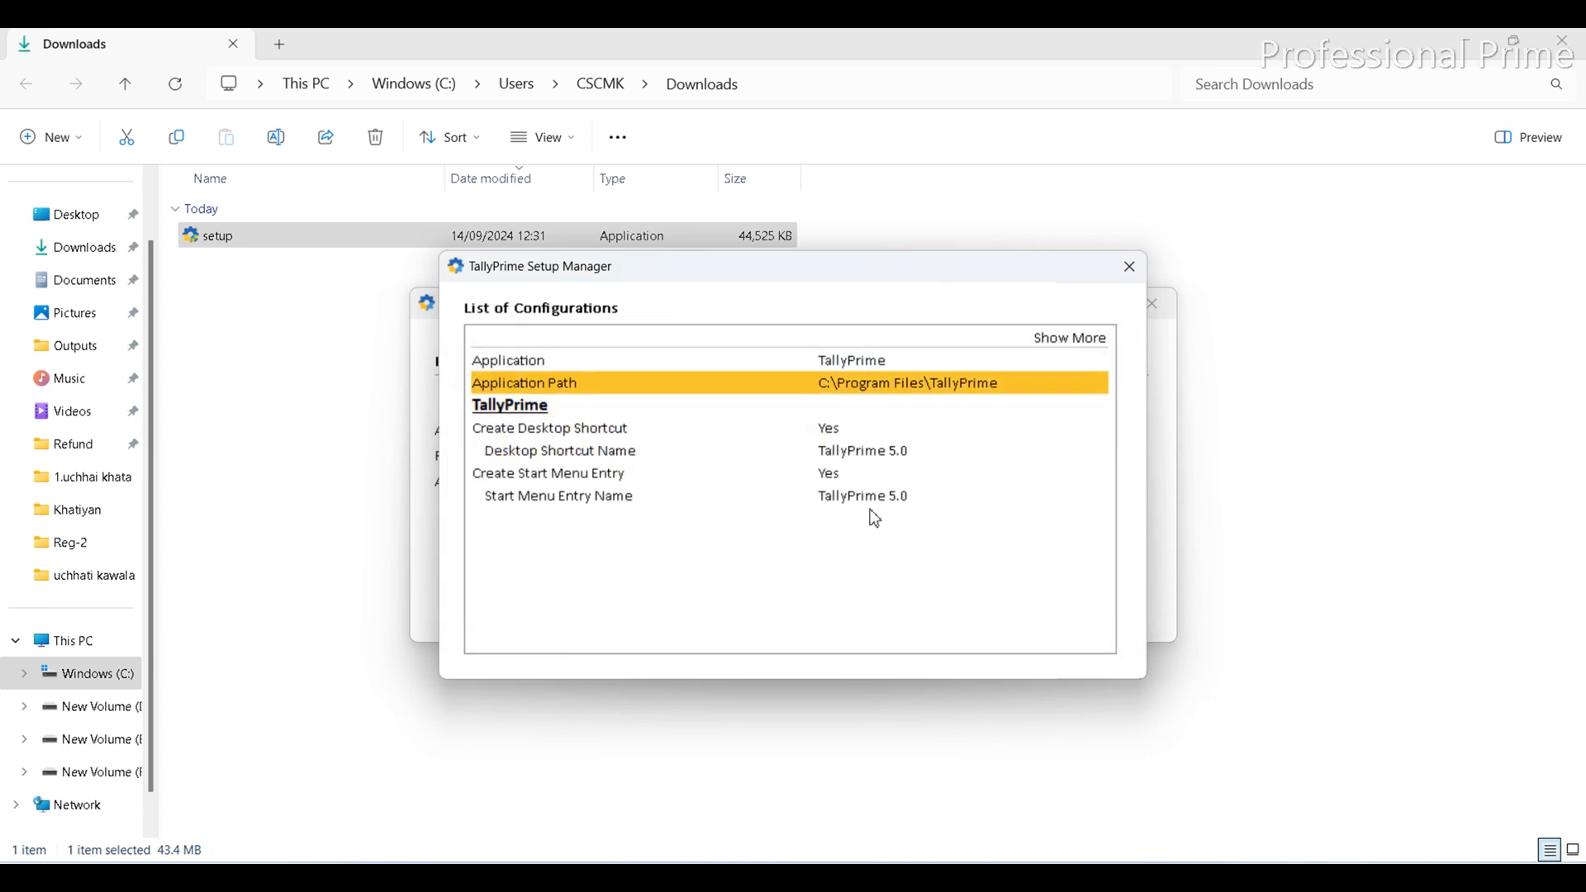
{"action": "key", "text": "Up"}
{"action": "key", "text": "Up"}
{"action": "key", "text": "Return"}
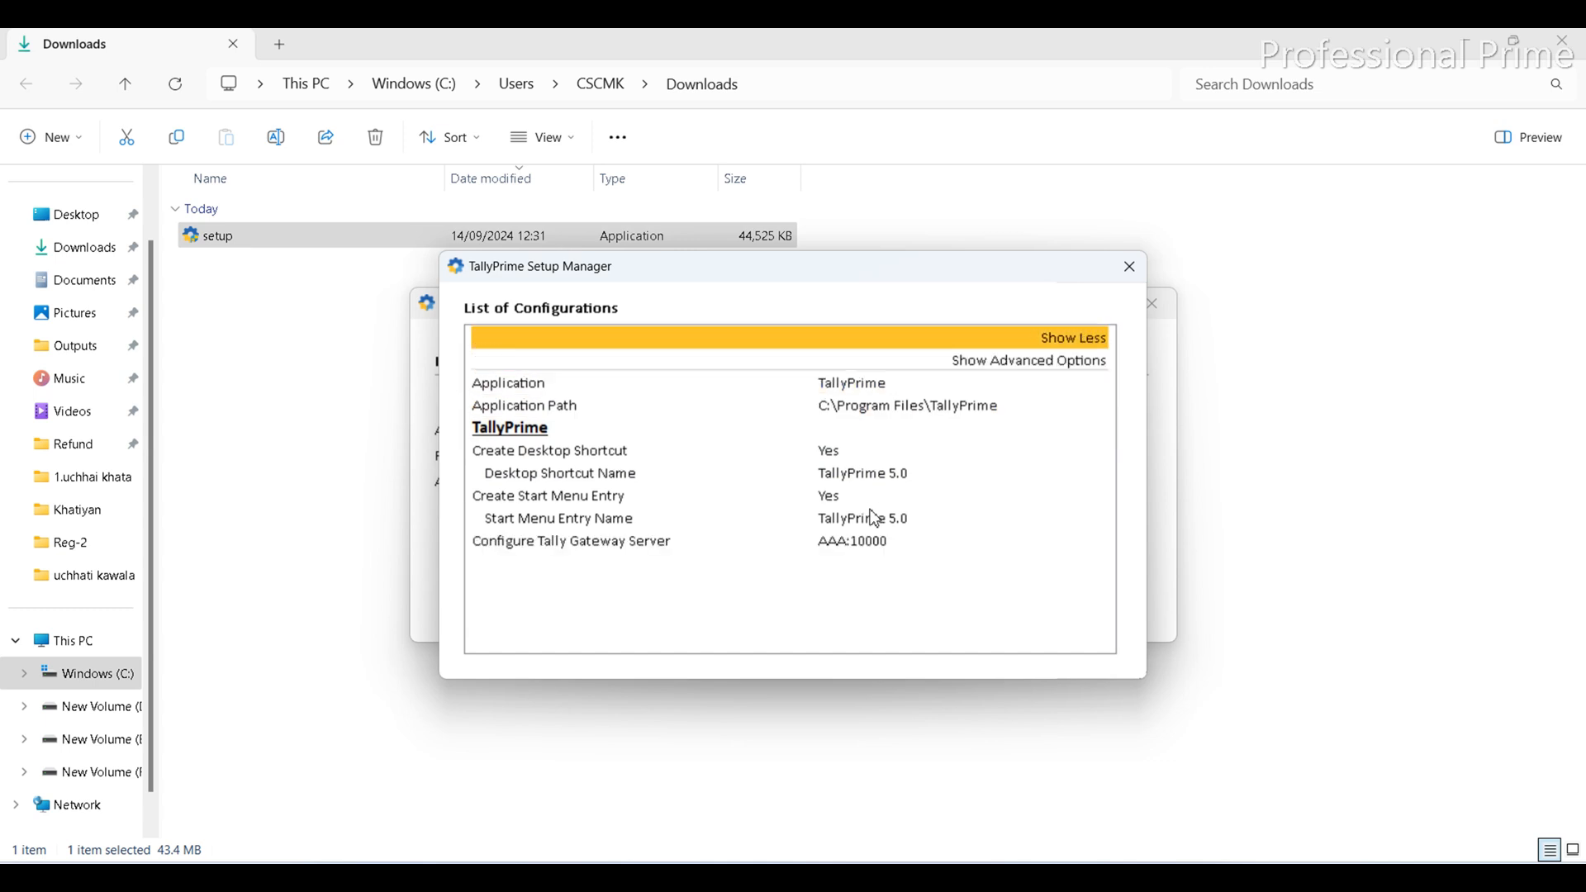
Set the application path to C:\Program Files\TallyPrime5.0 and close the configuration list.
{"action": "key", "text": "Down"}
{"action": "key", "text": "Down"}
{"action": "key", "text": "Down"}
{"action": "key", "text": "Return"}
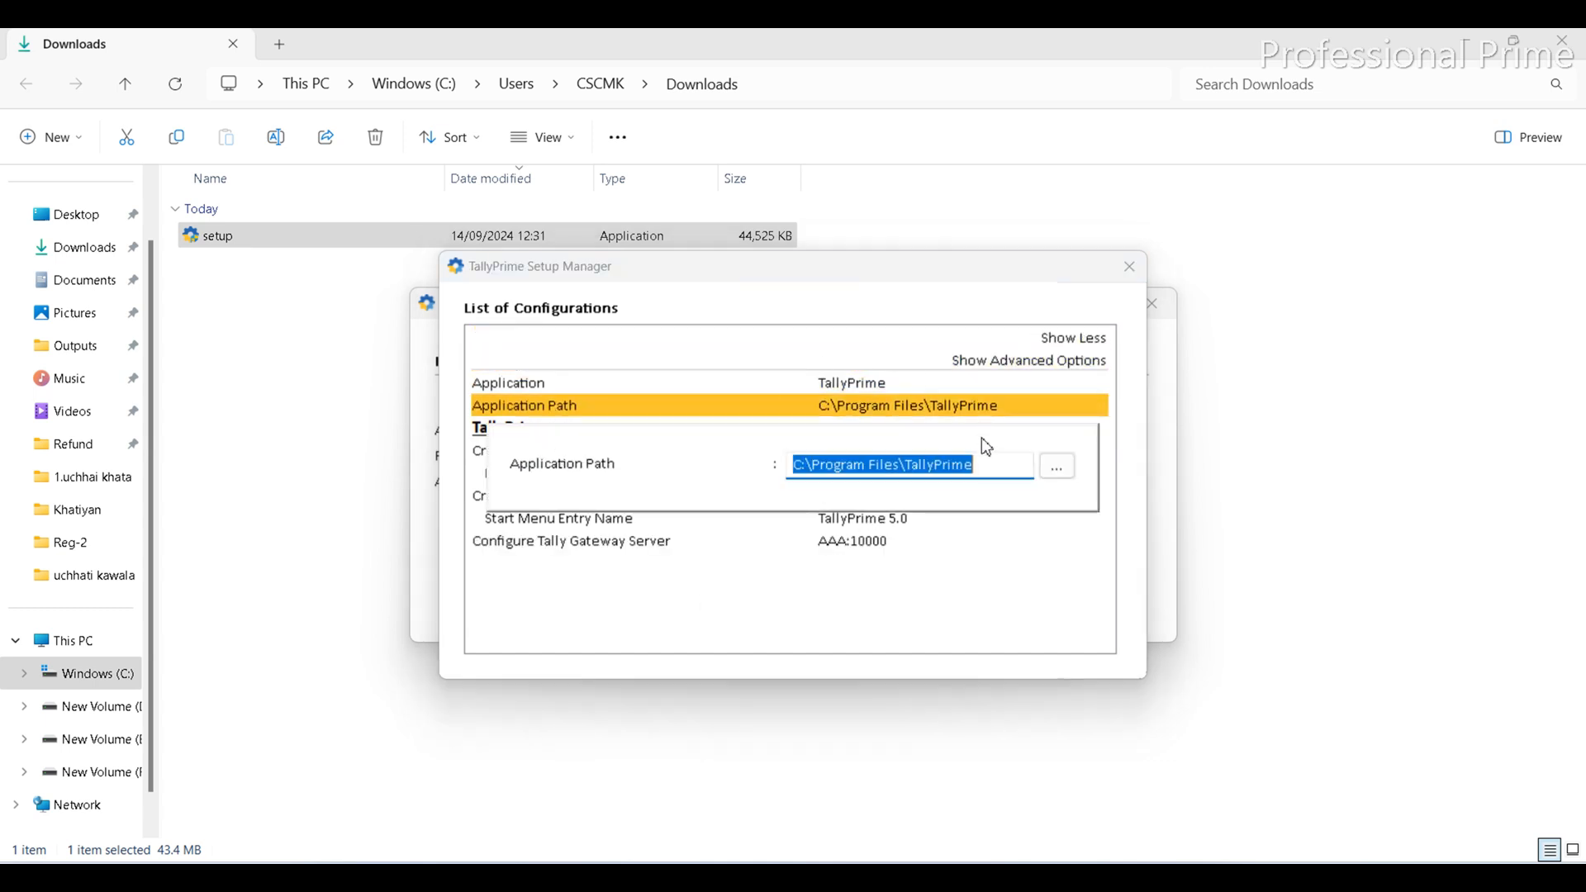
{"action": "left_click", "coordinate": [988, 462]}
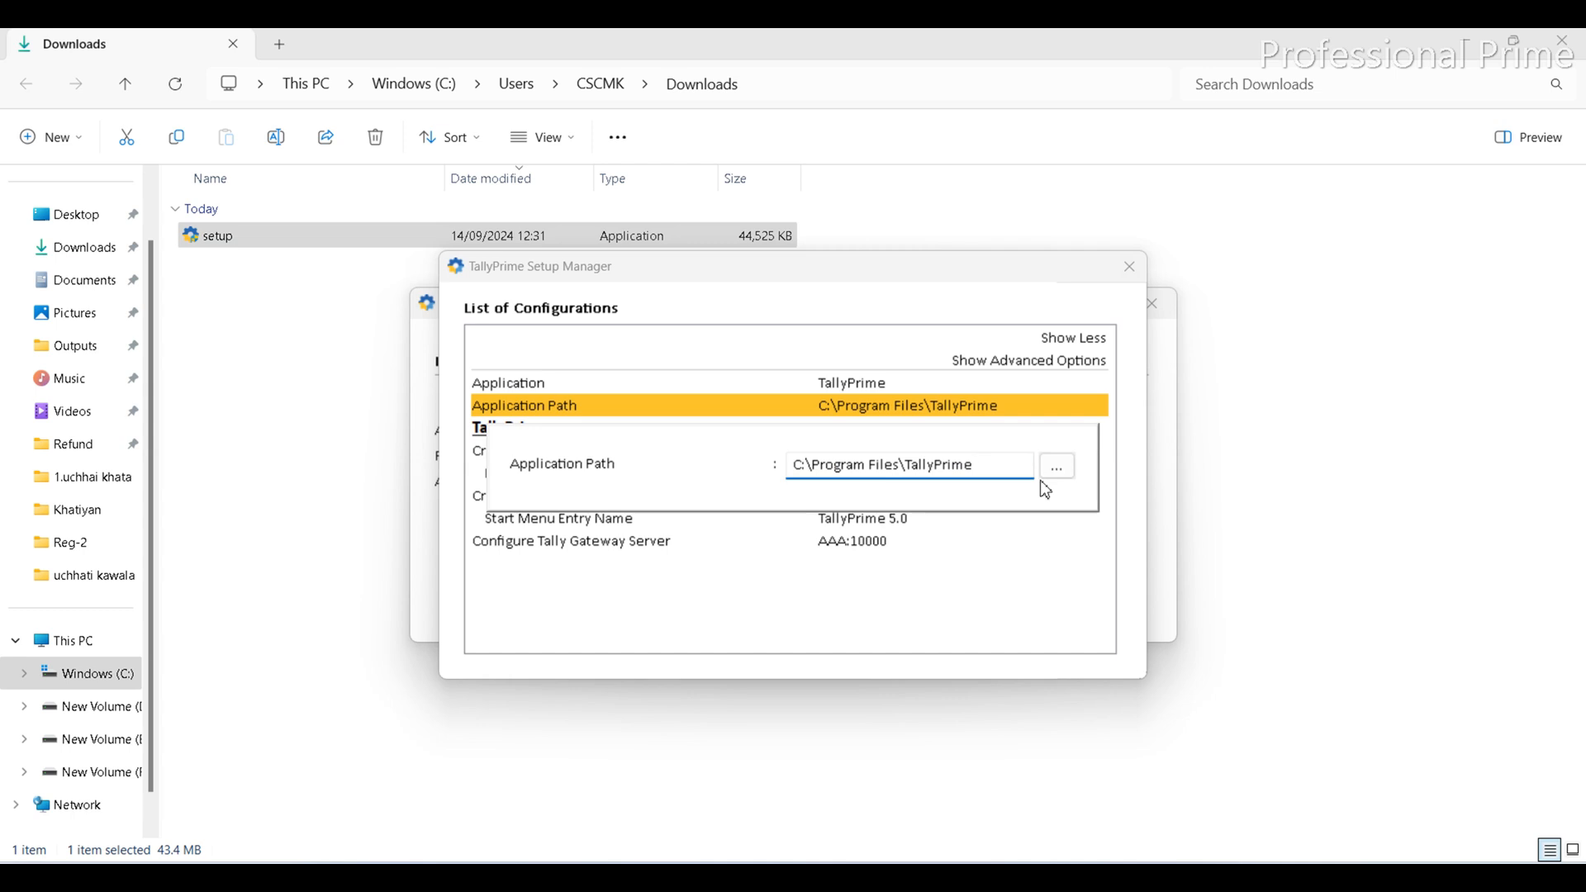
{"action": "type", "text": "5.0"}
{"action": "key", "text": "Return"}
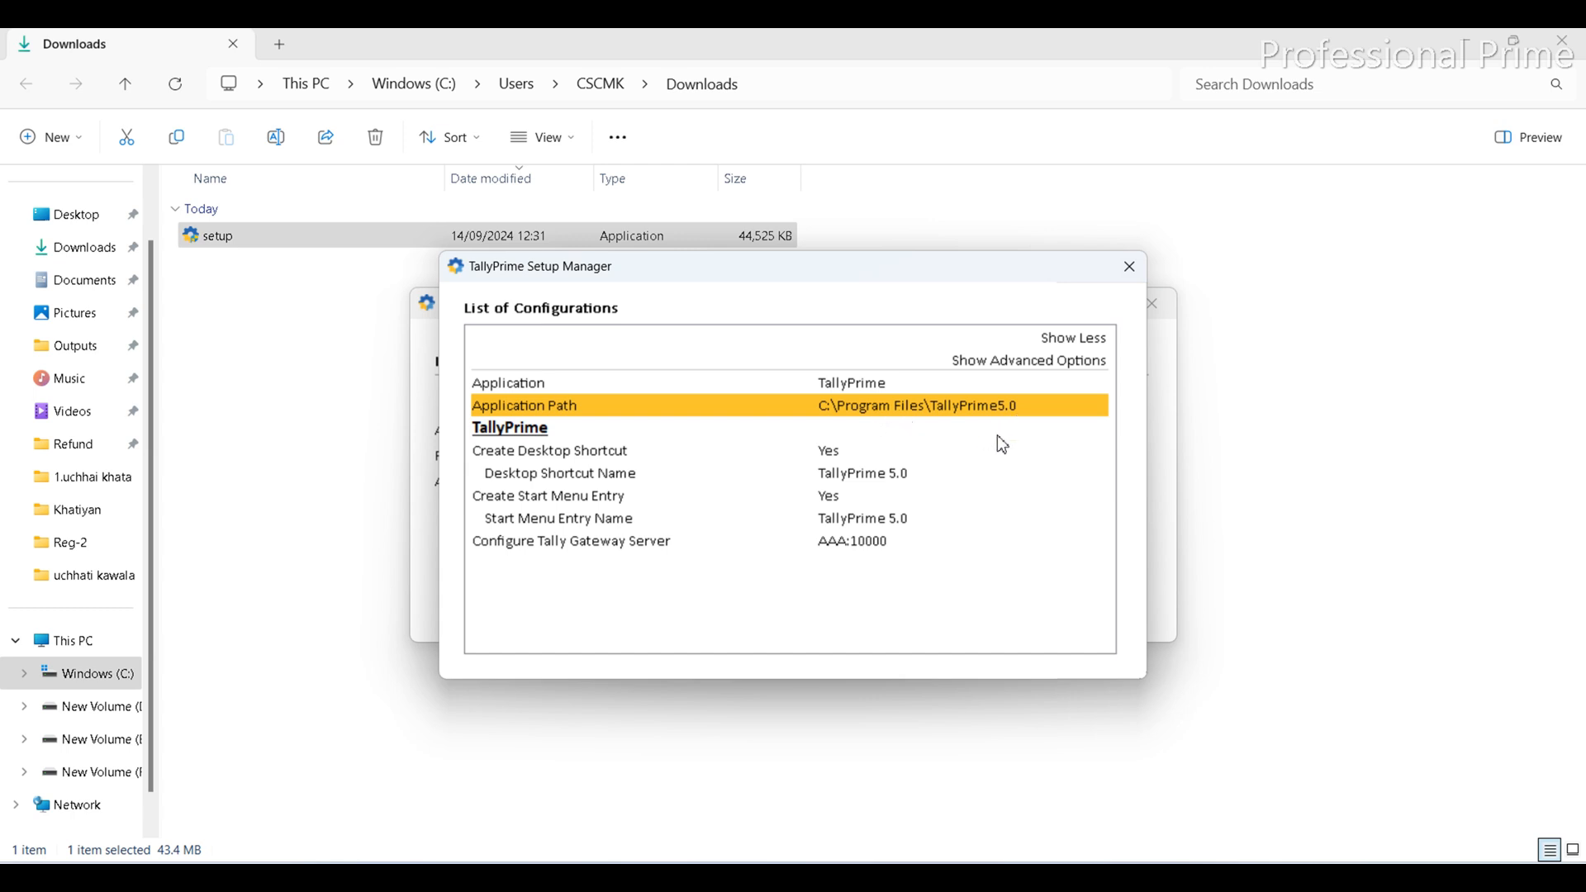
{"action": "key", "text": "Escape"}
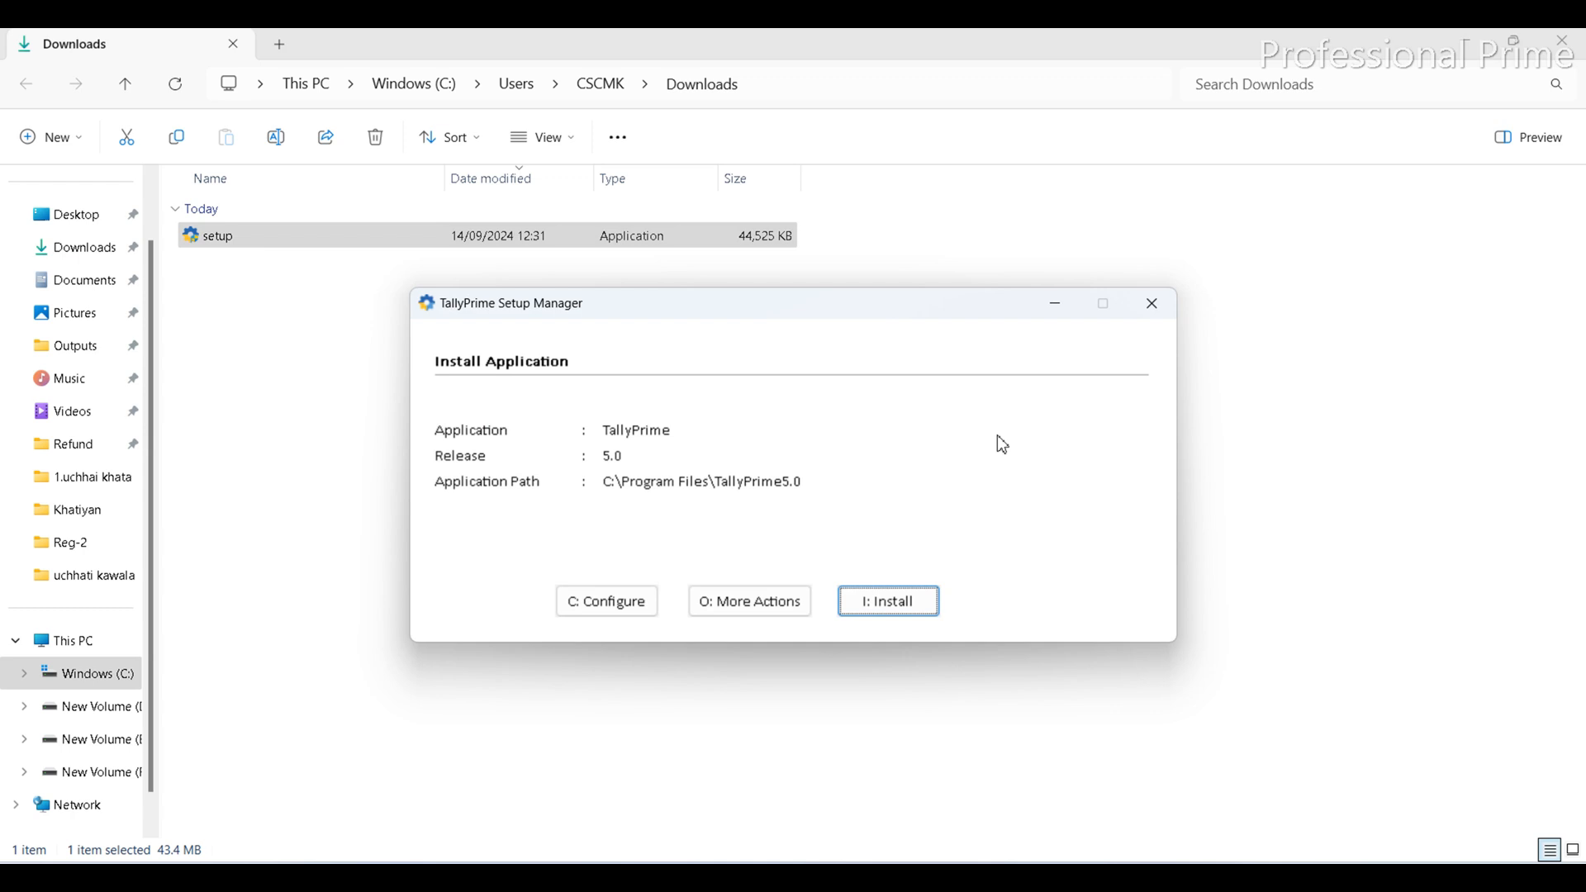
Install TallyPrime 5.0, launch it once, and quit from the company selection.
{"action": "left_click", "coordinate": [911, 605]}
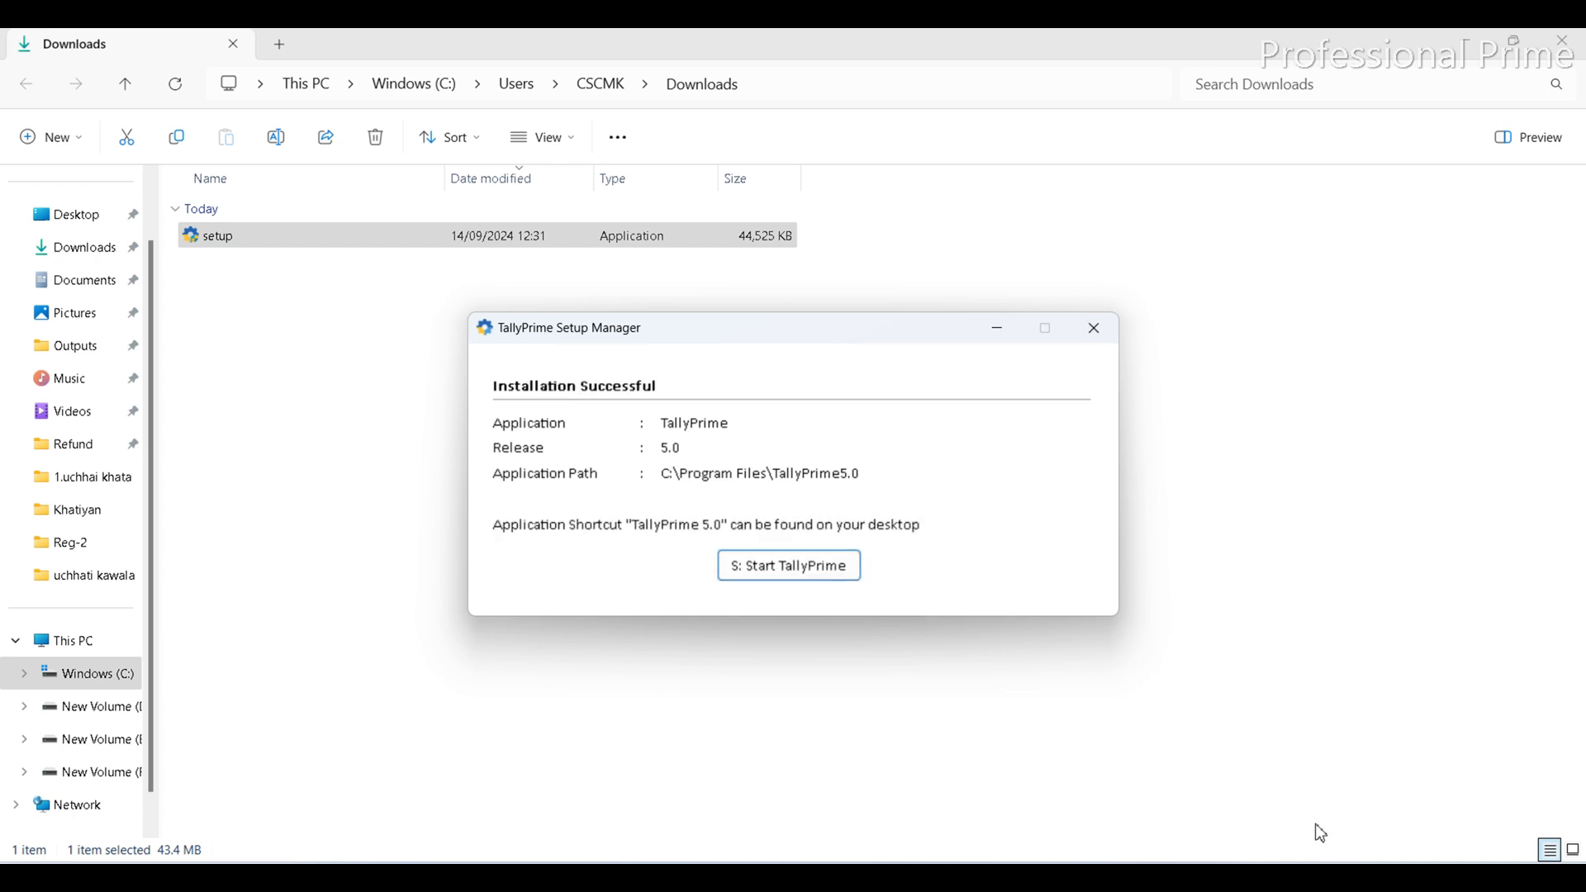
{"action": "left_click", "coordinate": [820, 578]}
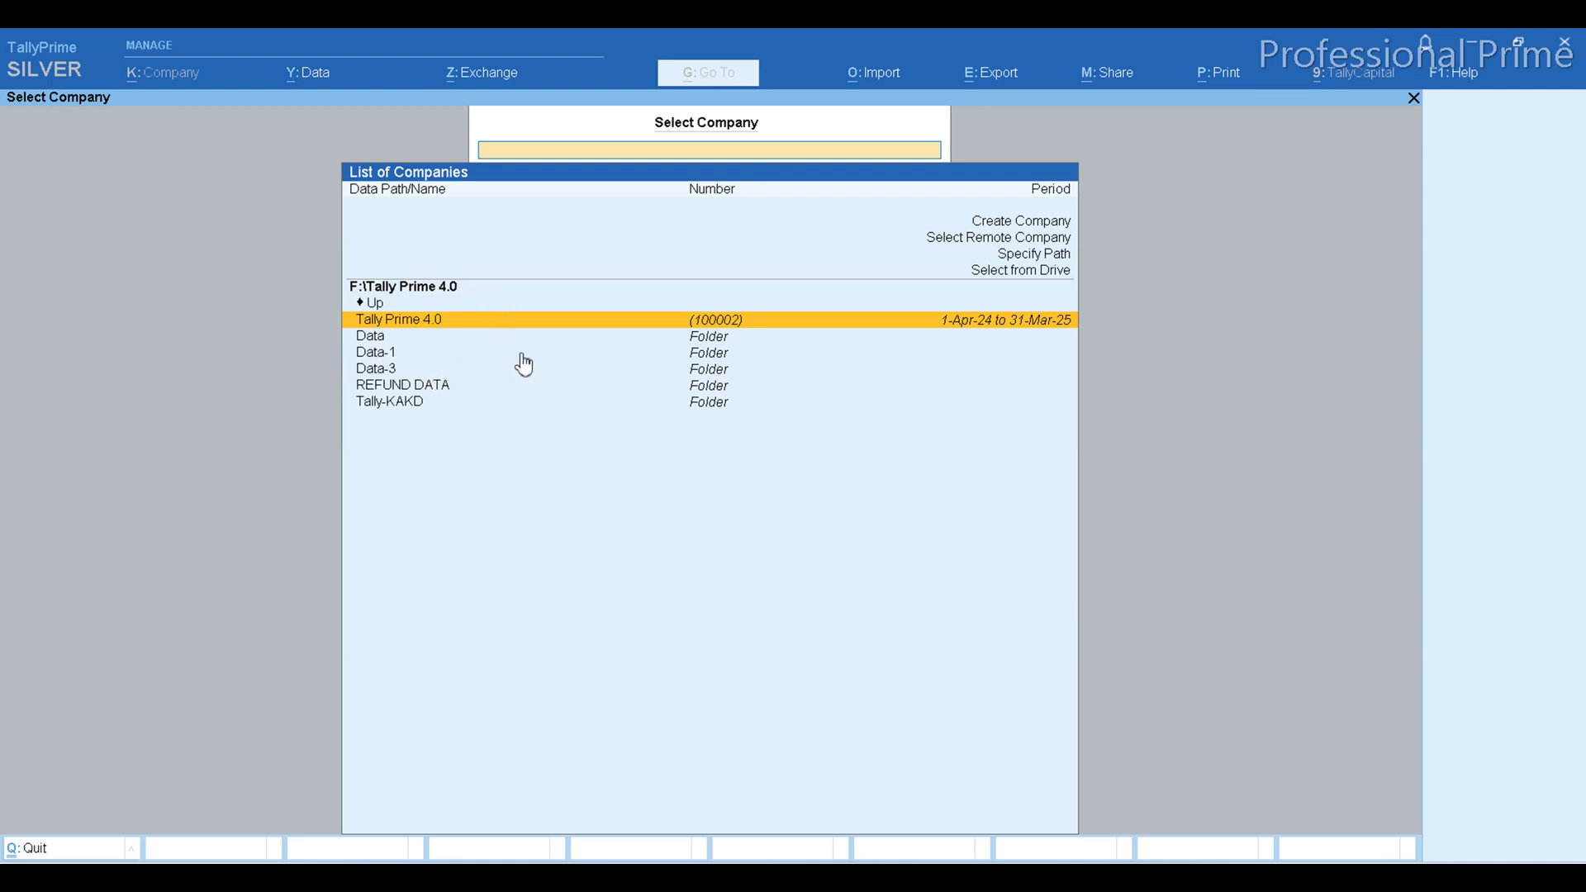
{"action": "key", "text": "Escape"}
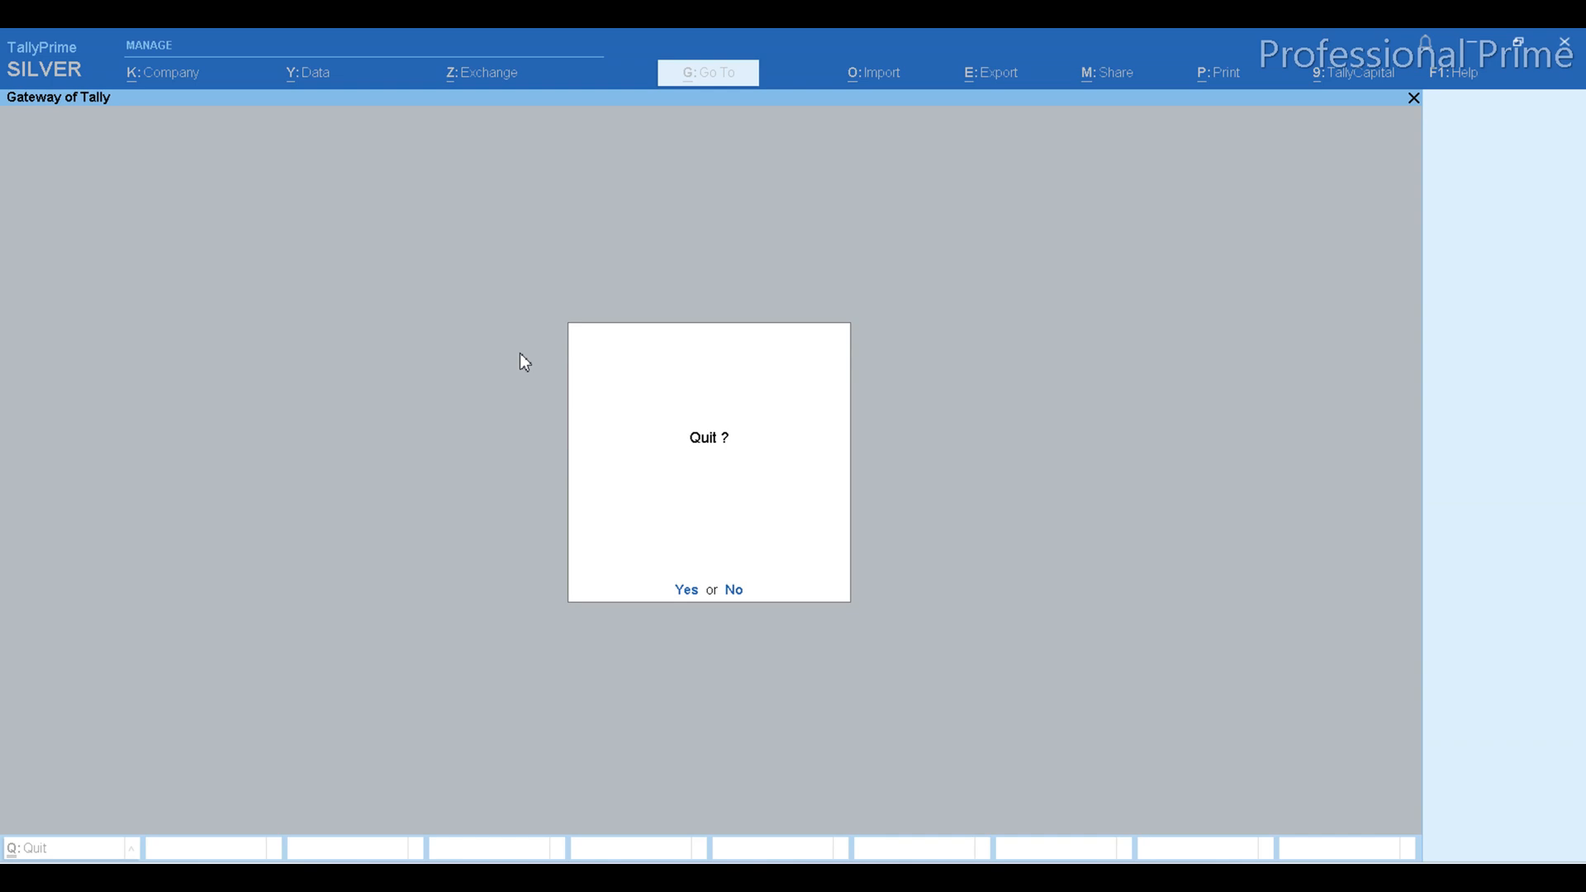
{"action": "key", "text": "Return"}
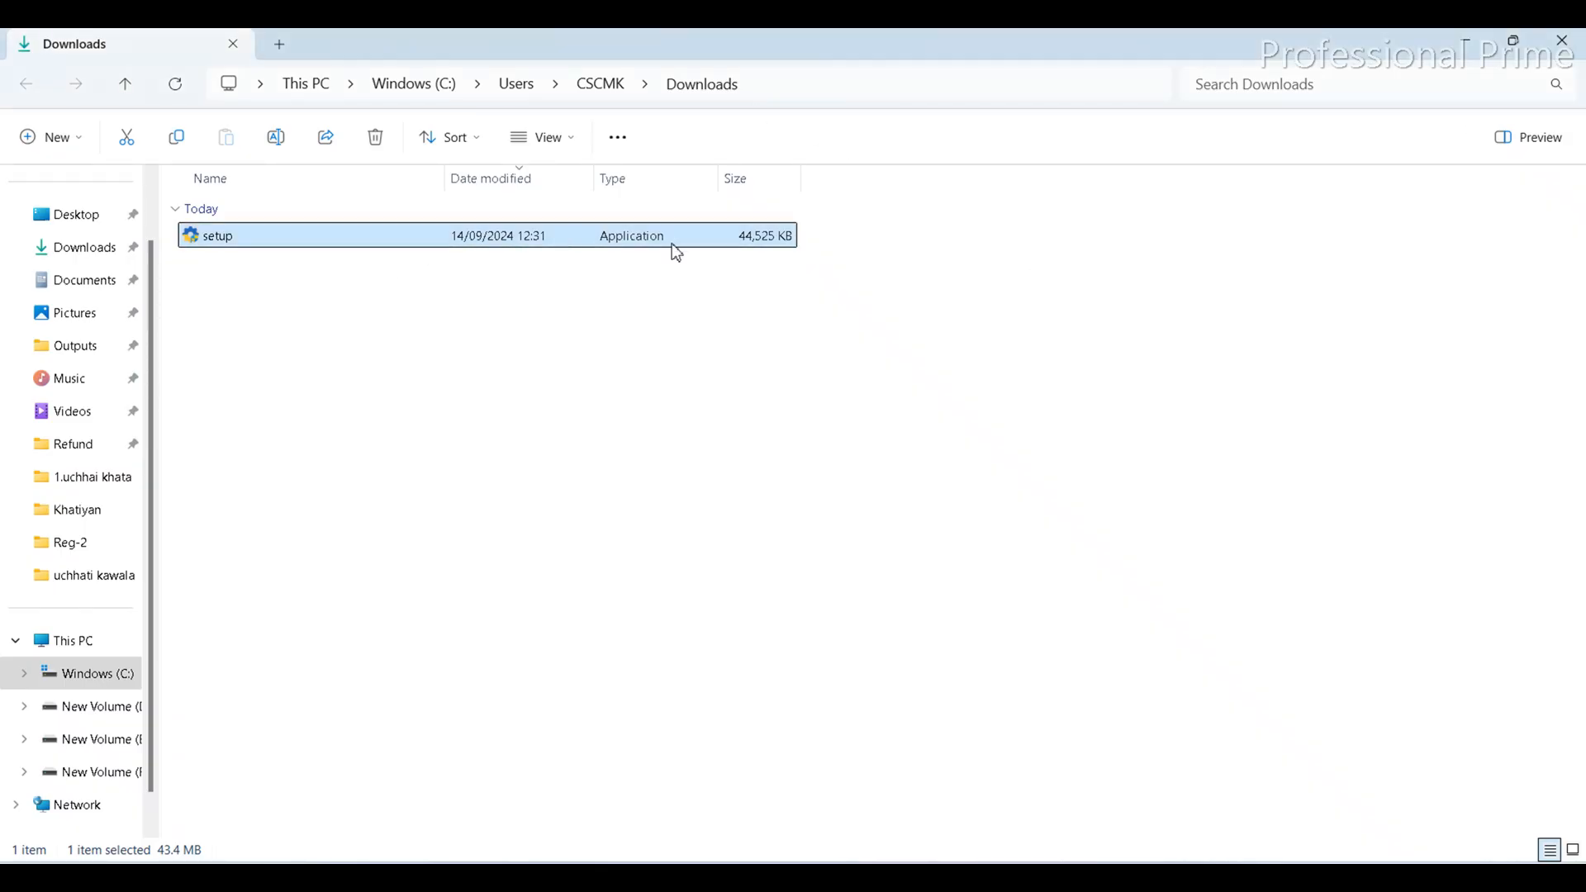
Clear the open windows from the desktop and start TallyPrime 5.0 from its desktop shortcut.
{"action": "left_click", "coordinate": [1577, 52]}
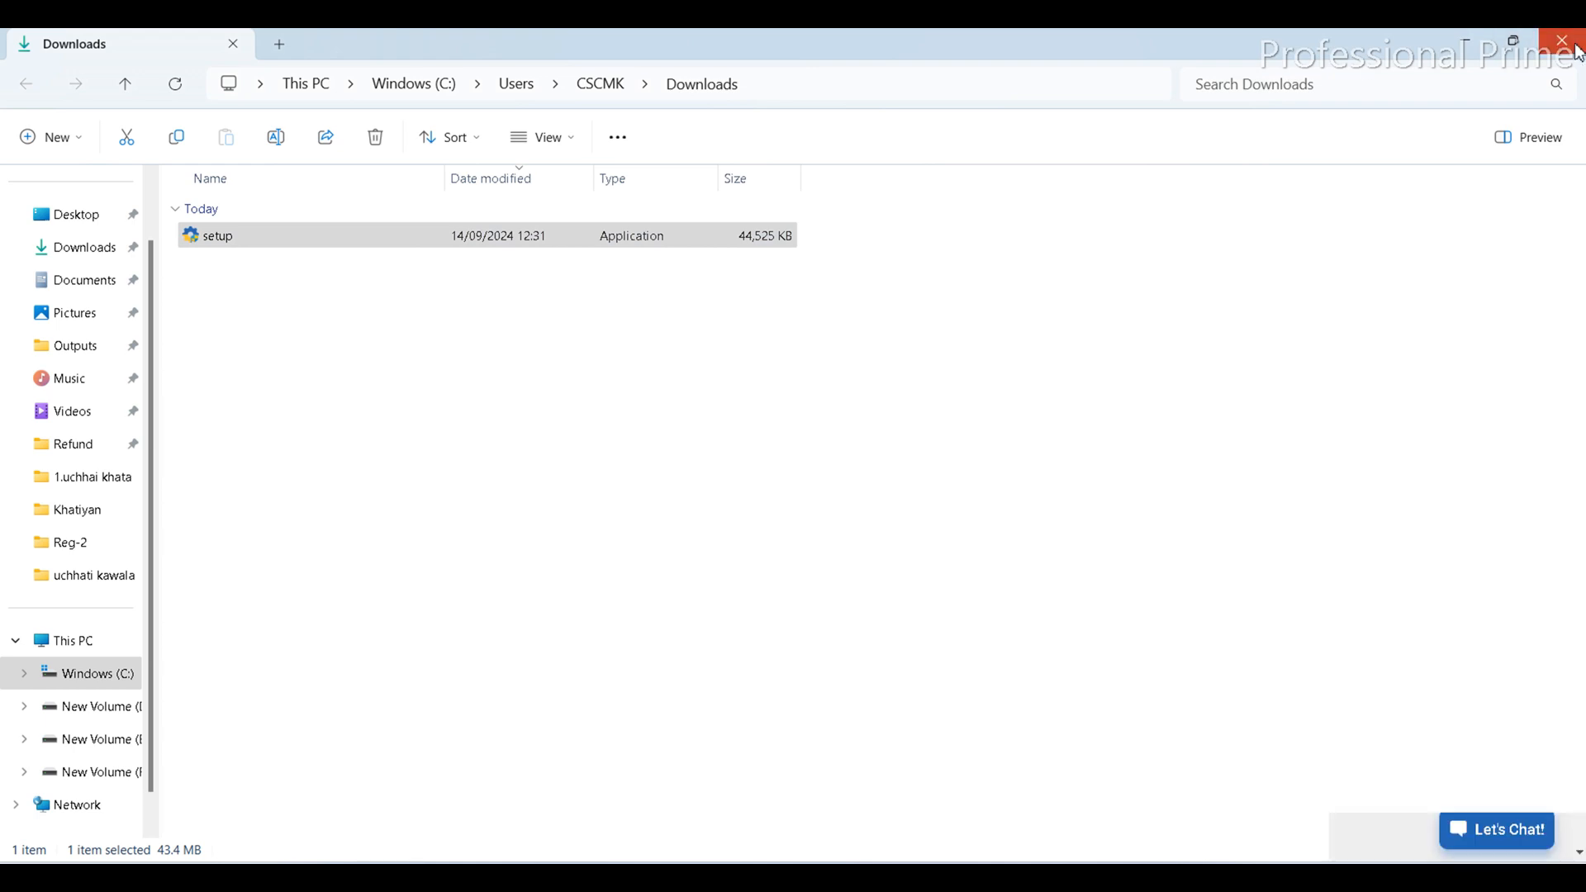
{"action": "left_click_drag", "start_coordinate": [1201, 572], "coordinate": [1338, 805]}
{"action": "left_click", "coordinate": [1276, 651]}
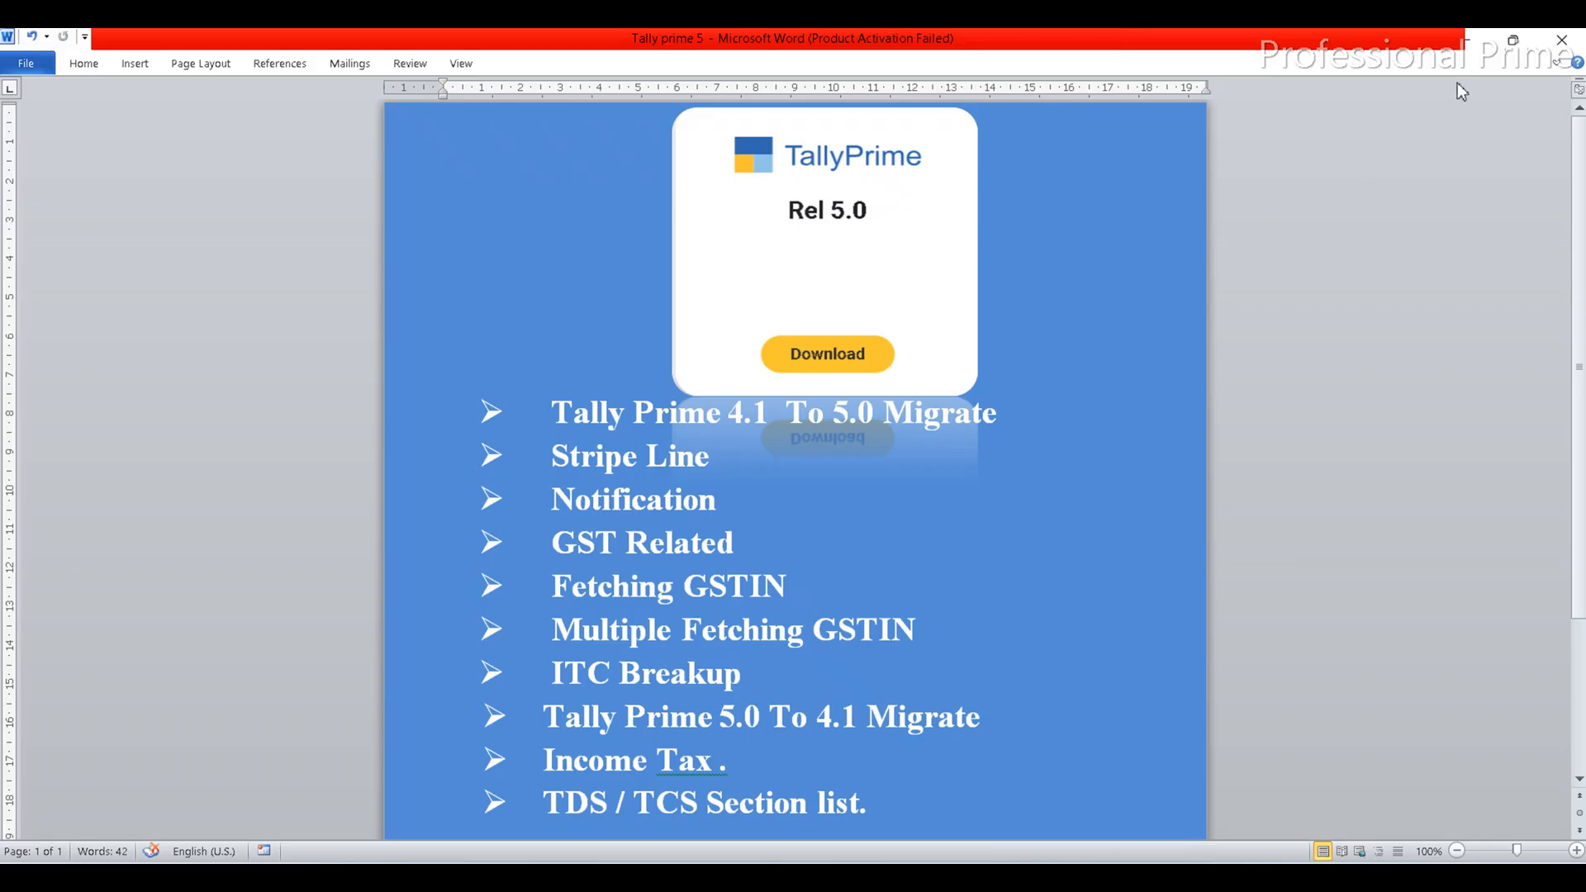
{"action": "left_click", "coordinate": [1474, 40]}
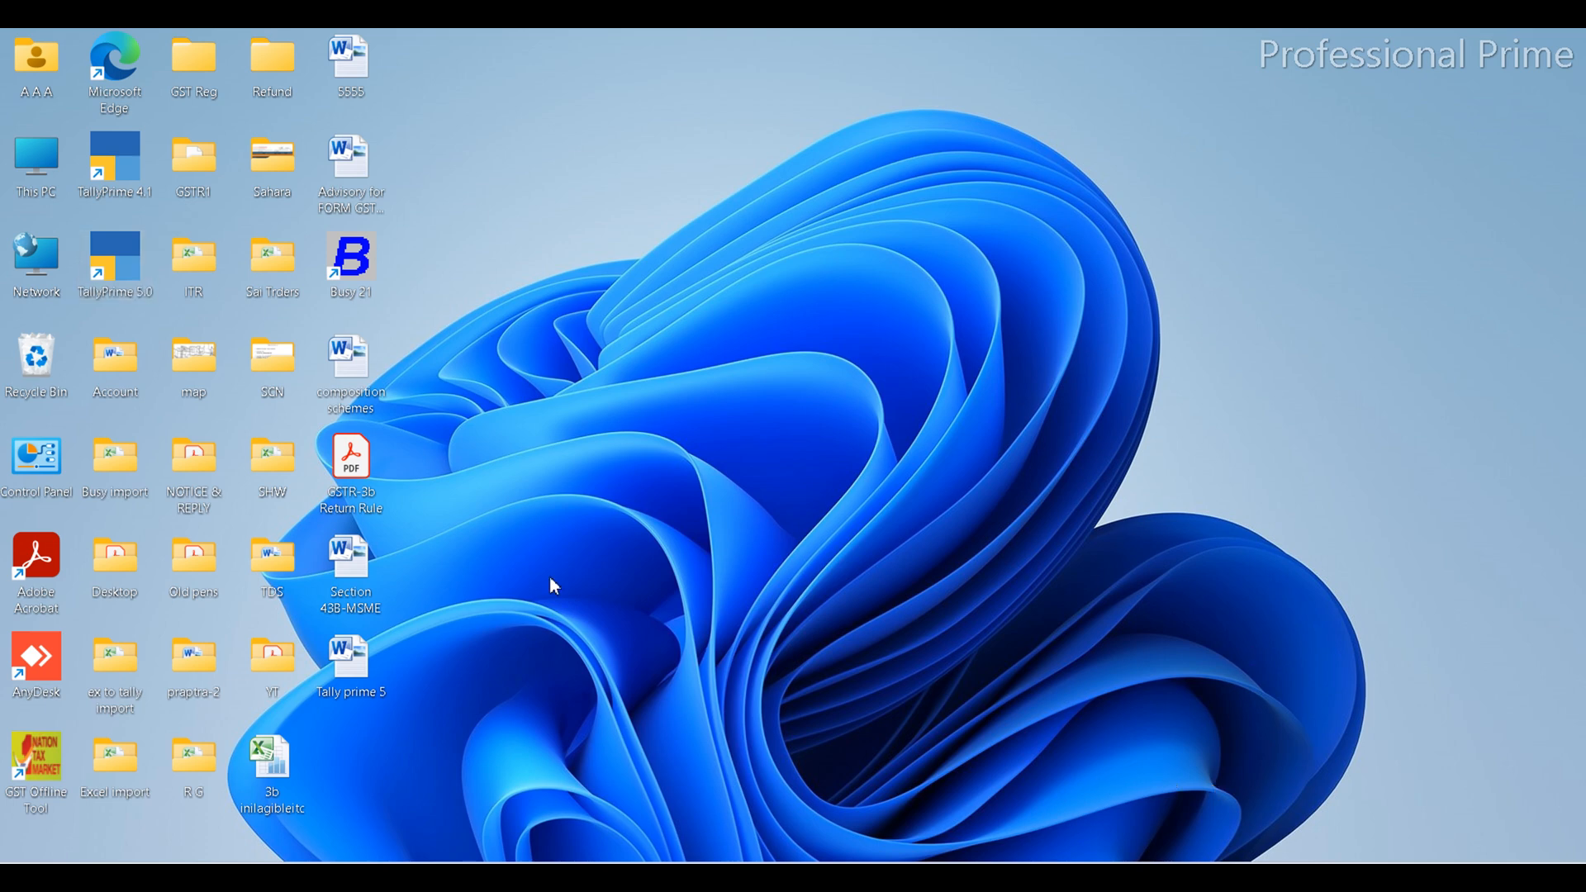
{"action": "double_click", "coordinate": [124, 262]}
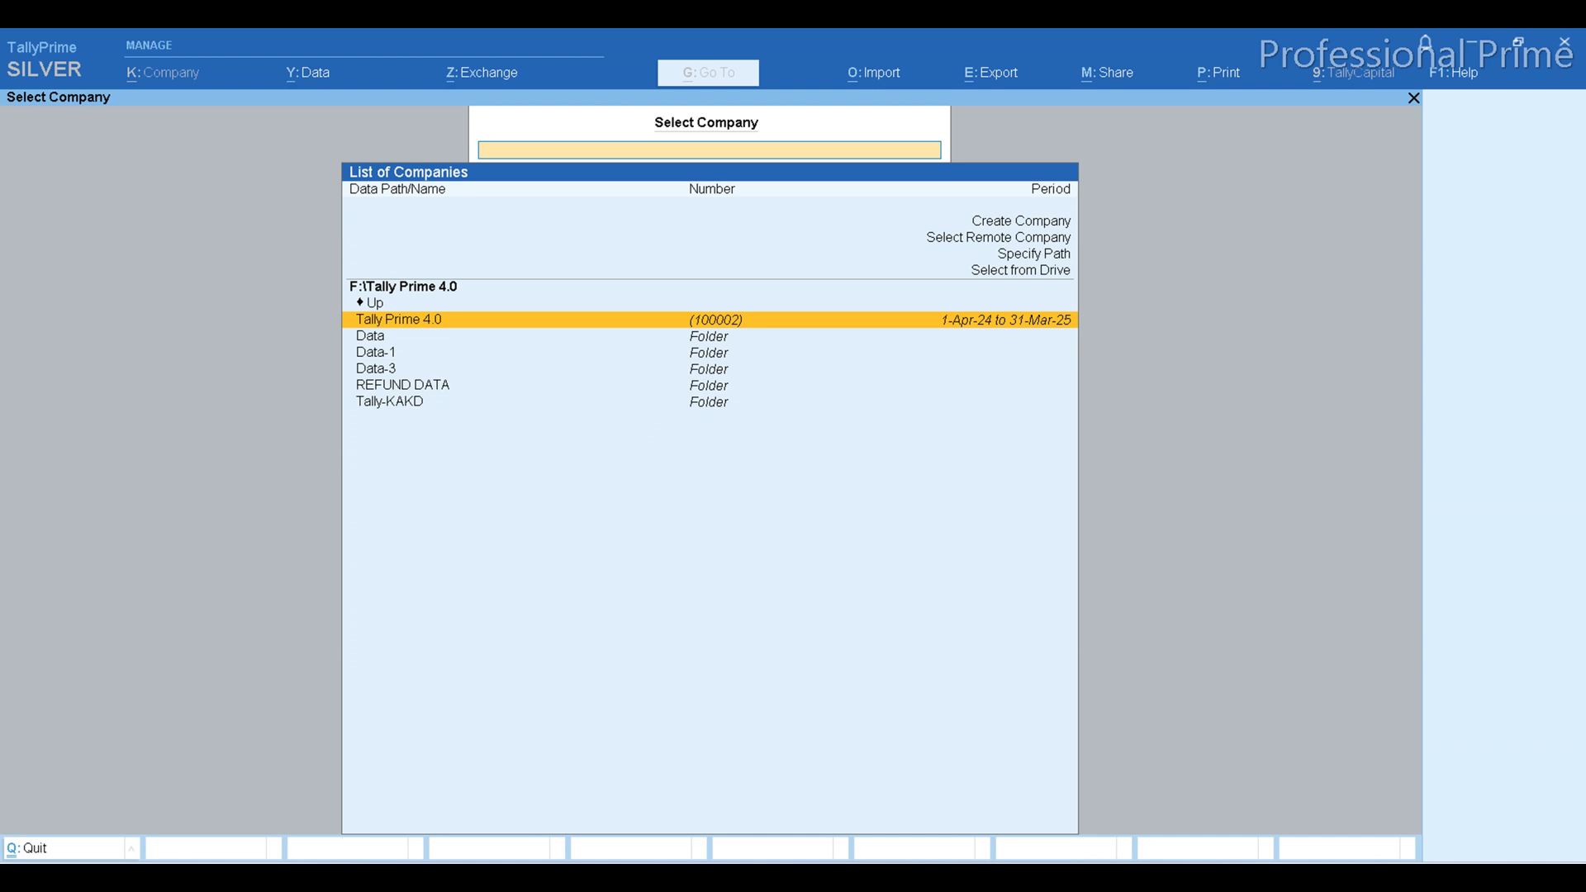
Switch to File Explorer and compare the Tally Prime 4.0 and Tally Prime 5.0 folders on drive F:.
{"action": "key", "text": "alt+Tab"}
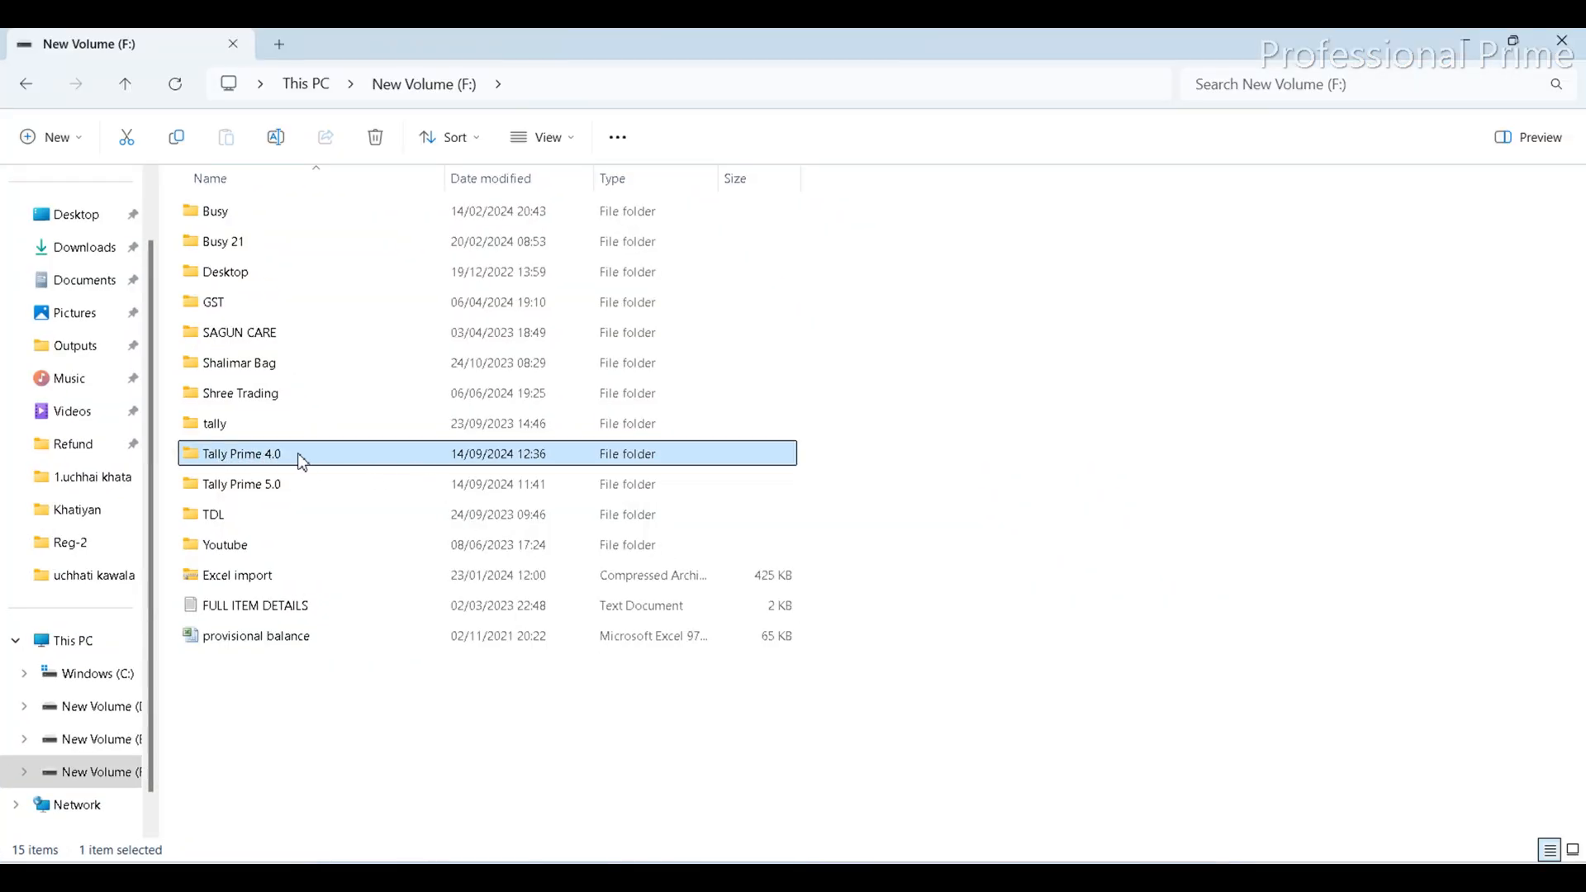
{"action": "mouse_move", "coordinate": [339, 459]}
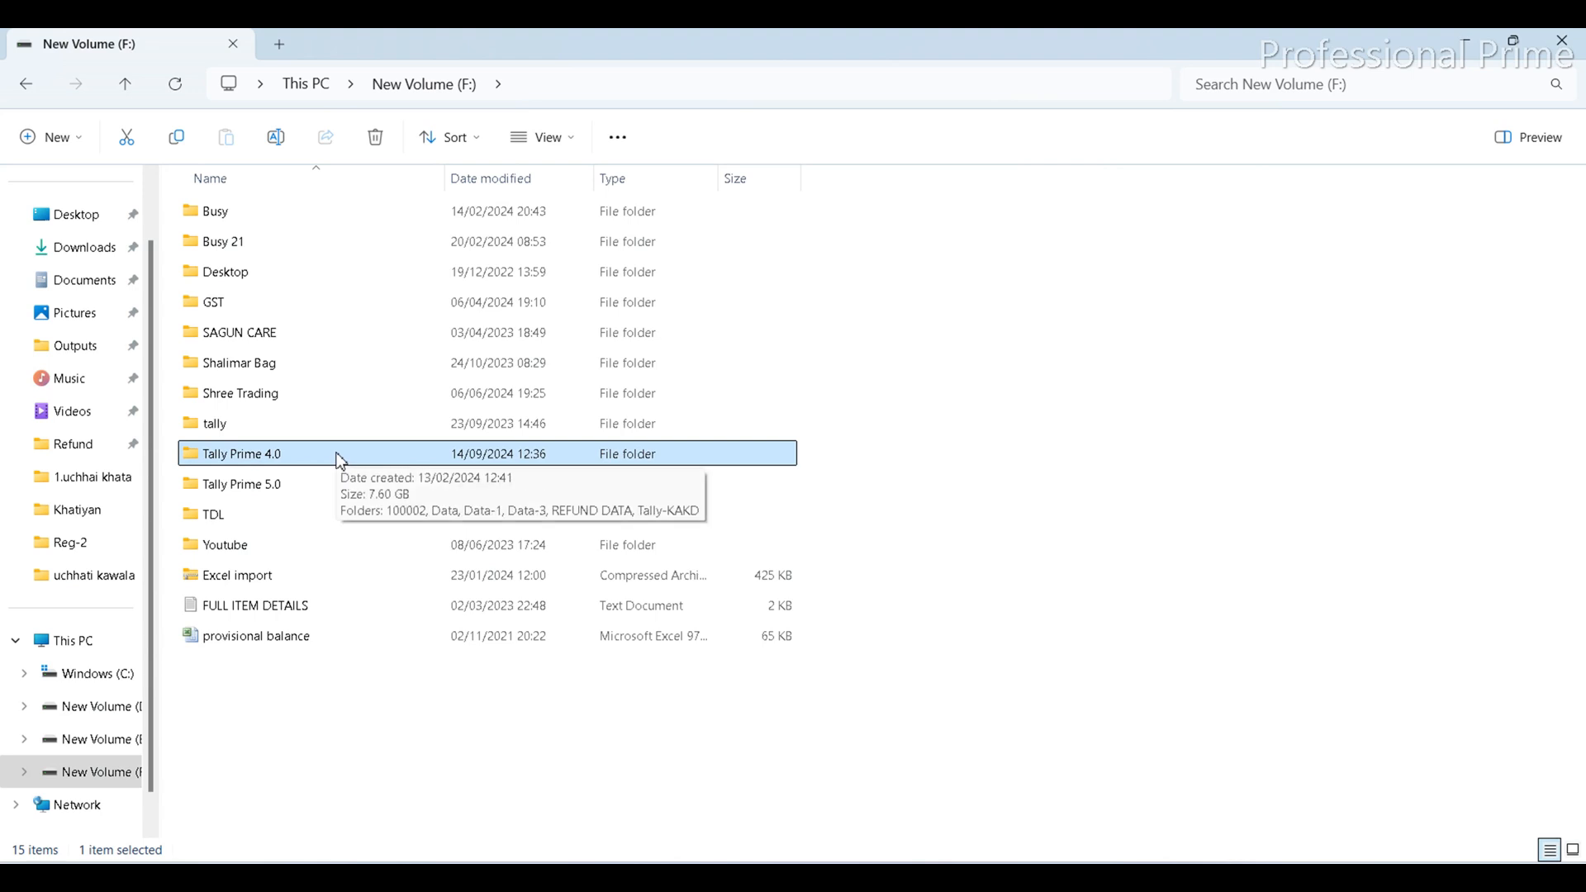
{"action": "left_click", "coordinate": [298, 487]}
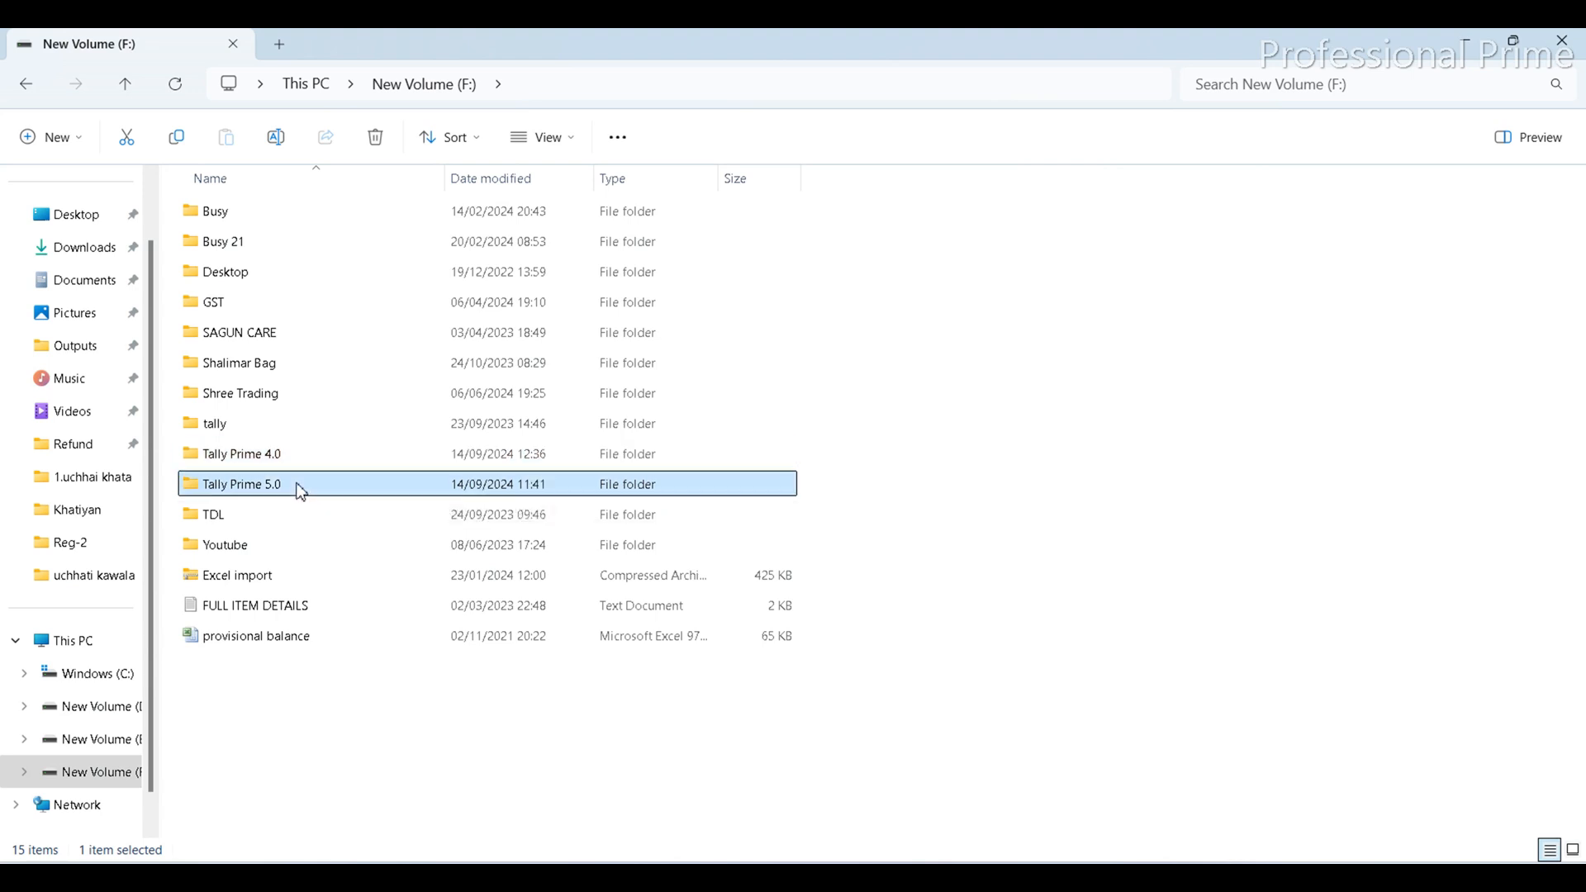
{"action": "left_click", "coordinate": [272, 461]}
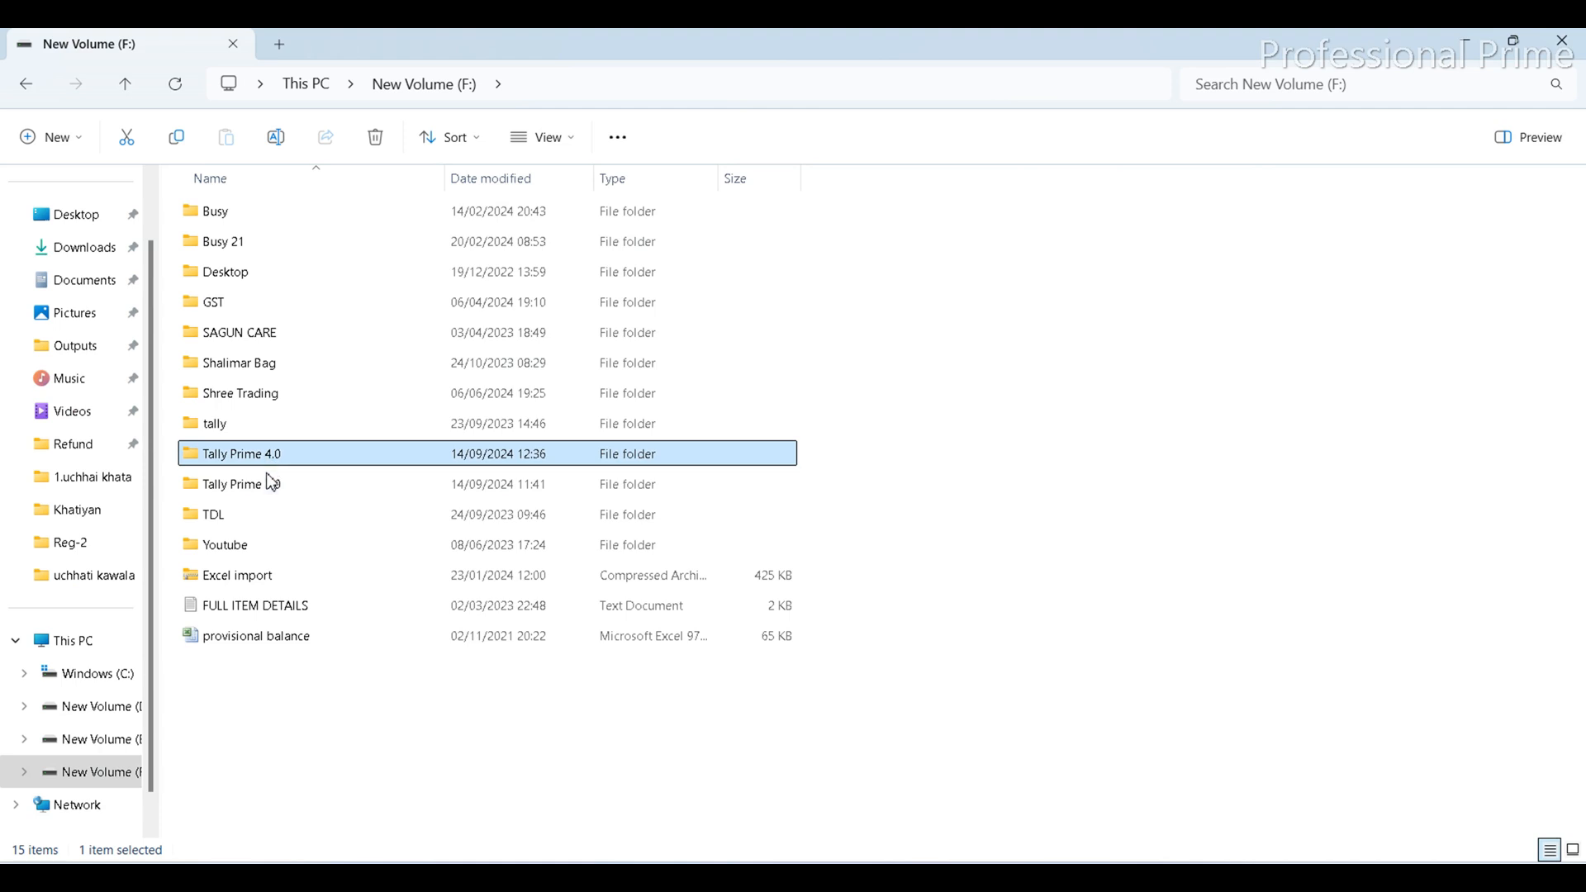
{"action": "left_click", "coordinate": [273, 491]}
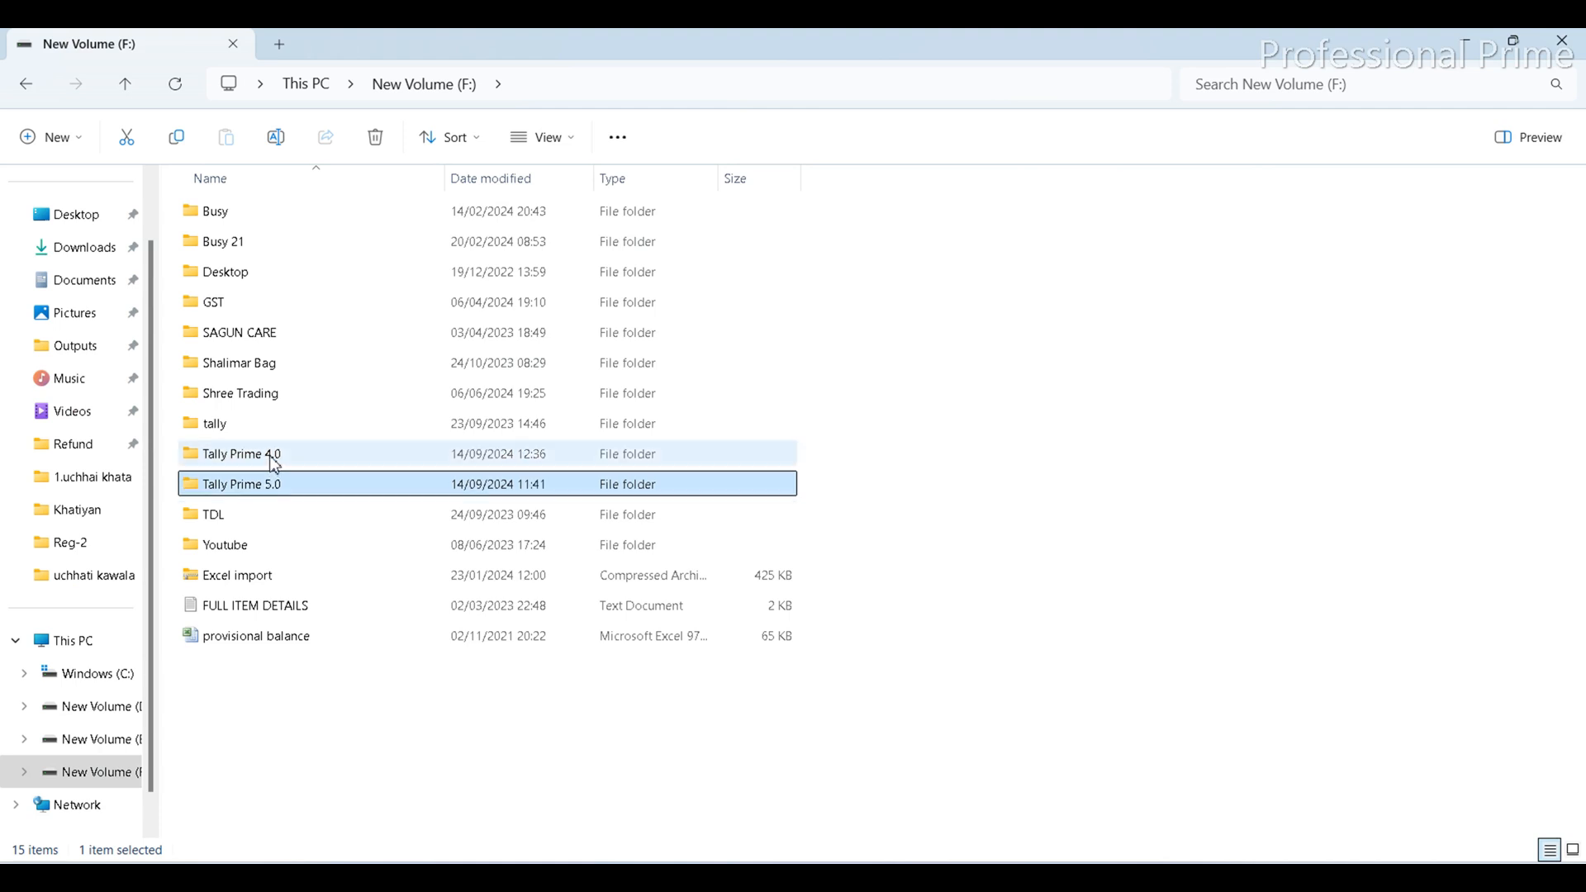
{"action": "left_click", "coordinate": [274, 462]}
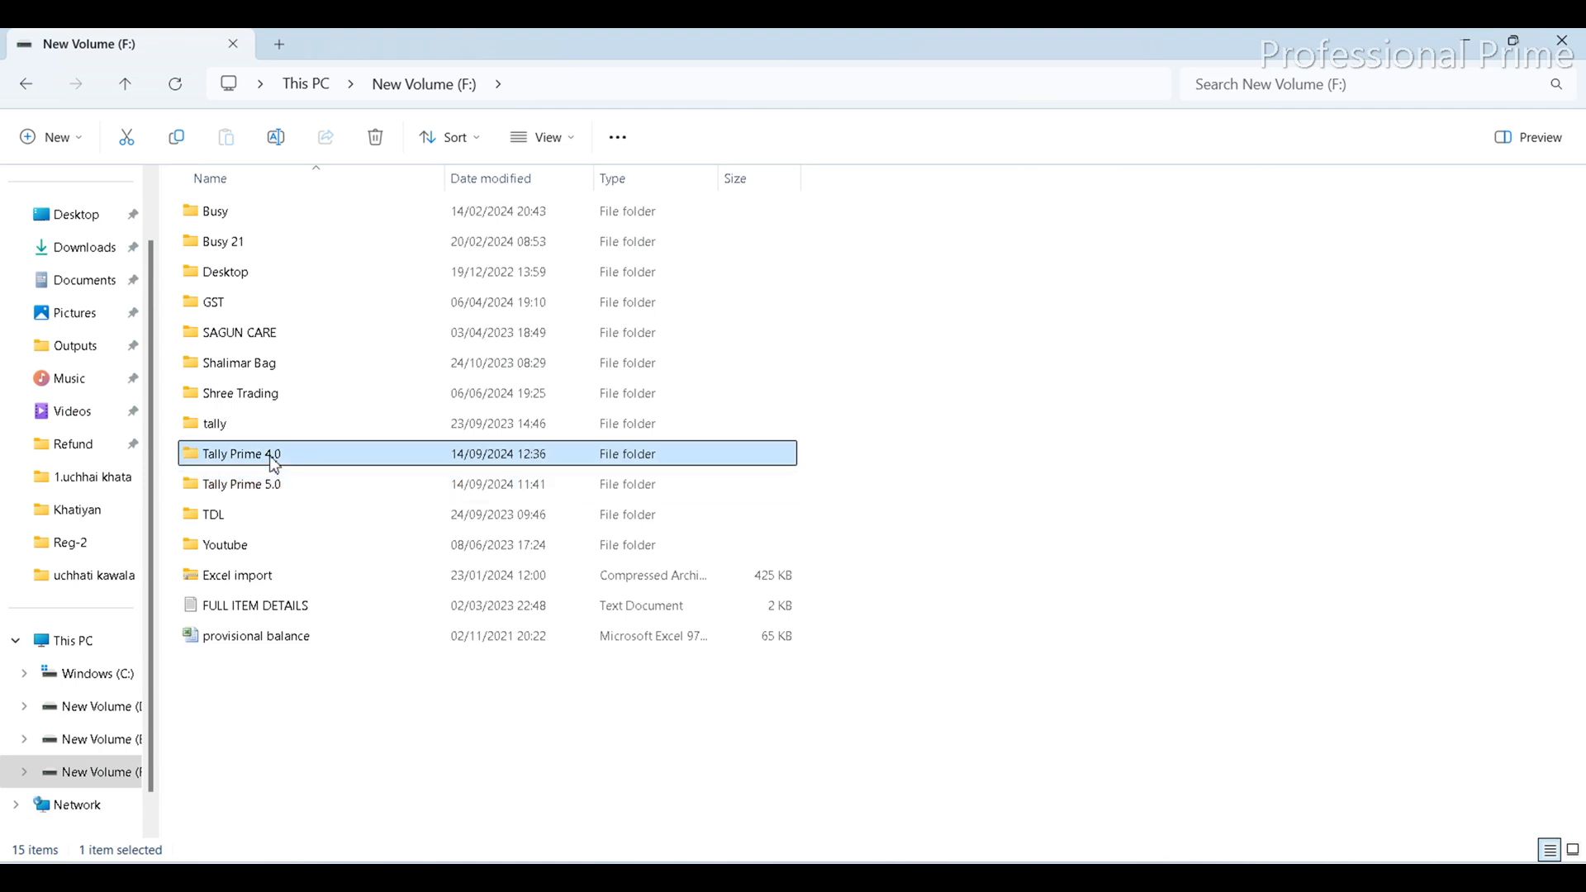
{"action": "left_click", "coordinate": [275, 491]}
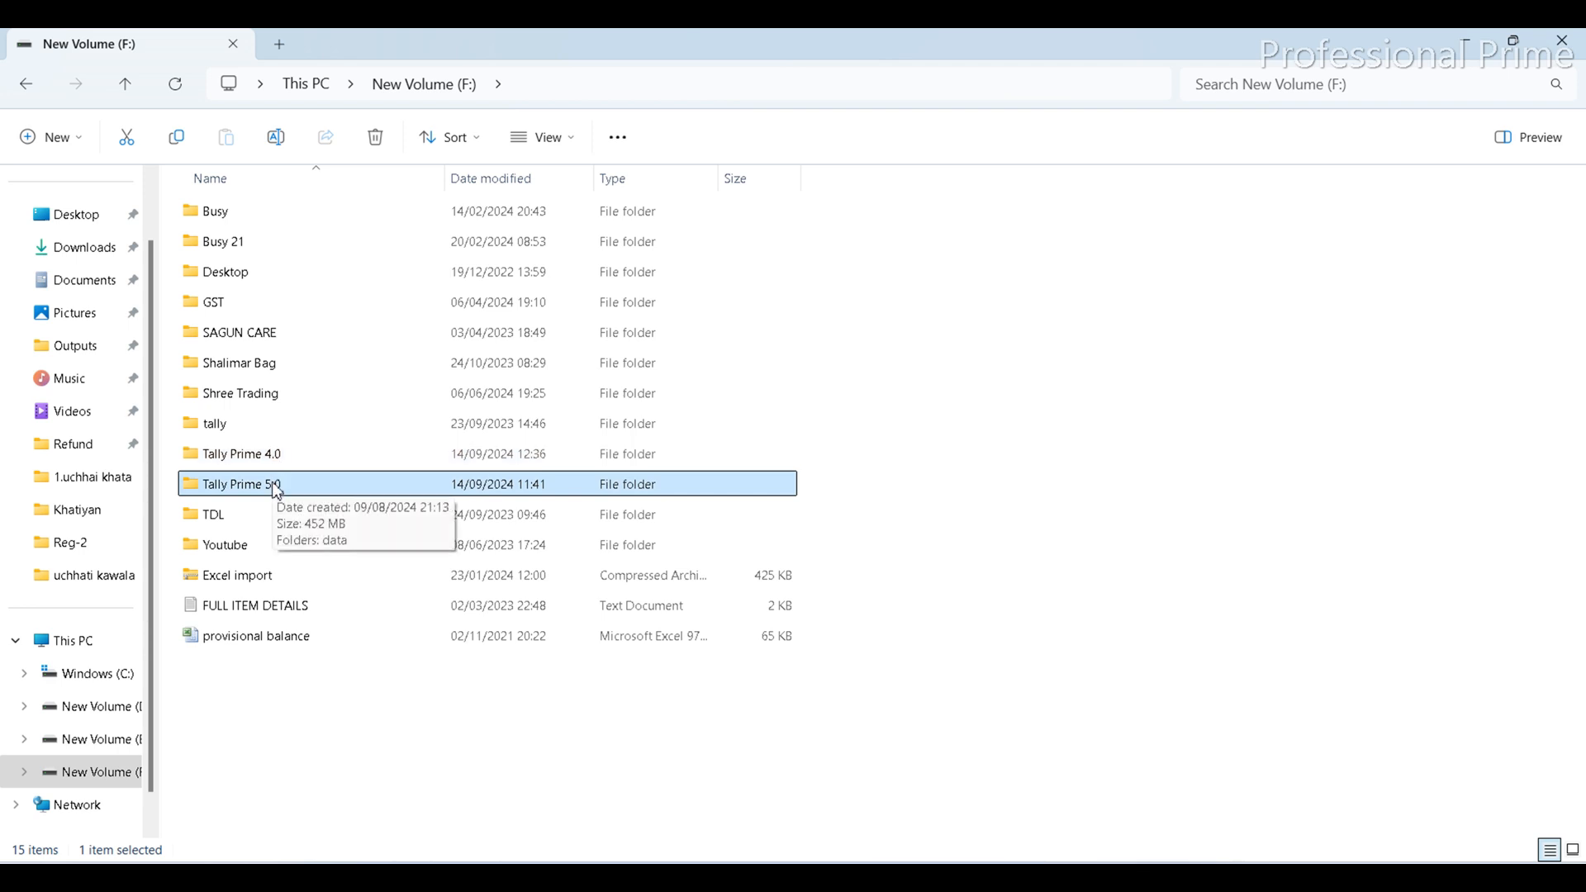
{"action": "mouse_move", "coordinate": [270, 458]}
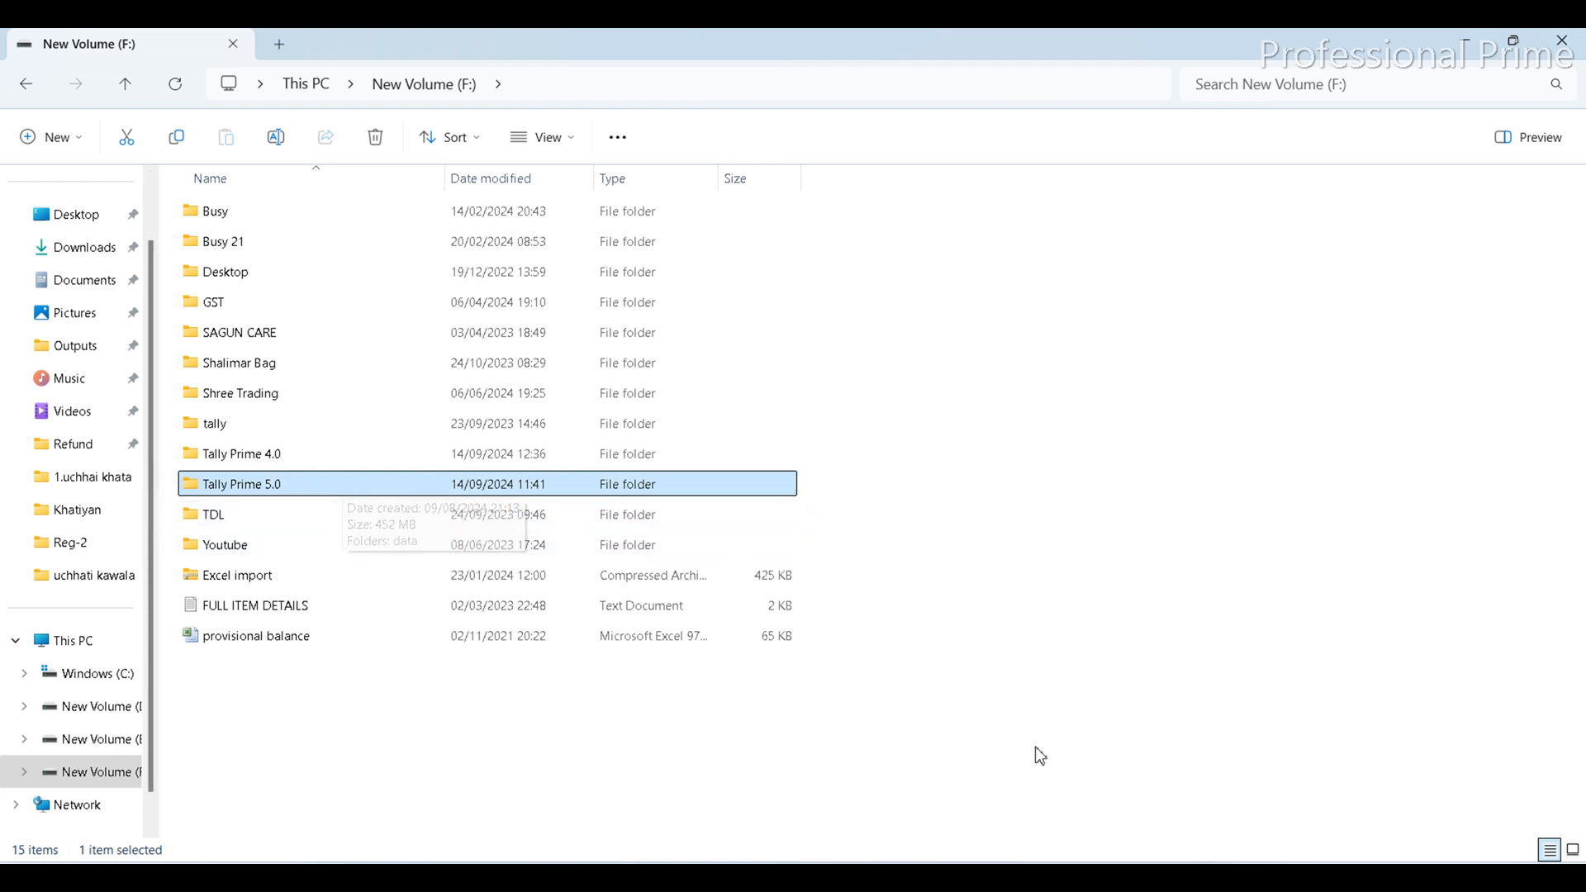
Switch back to TallyPrime and open the Data Path configuration.
{"action": "key", "text": "alt+Tab"}
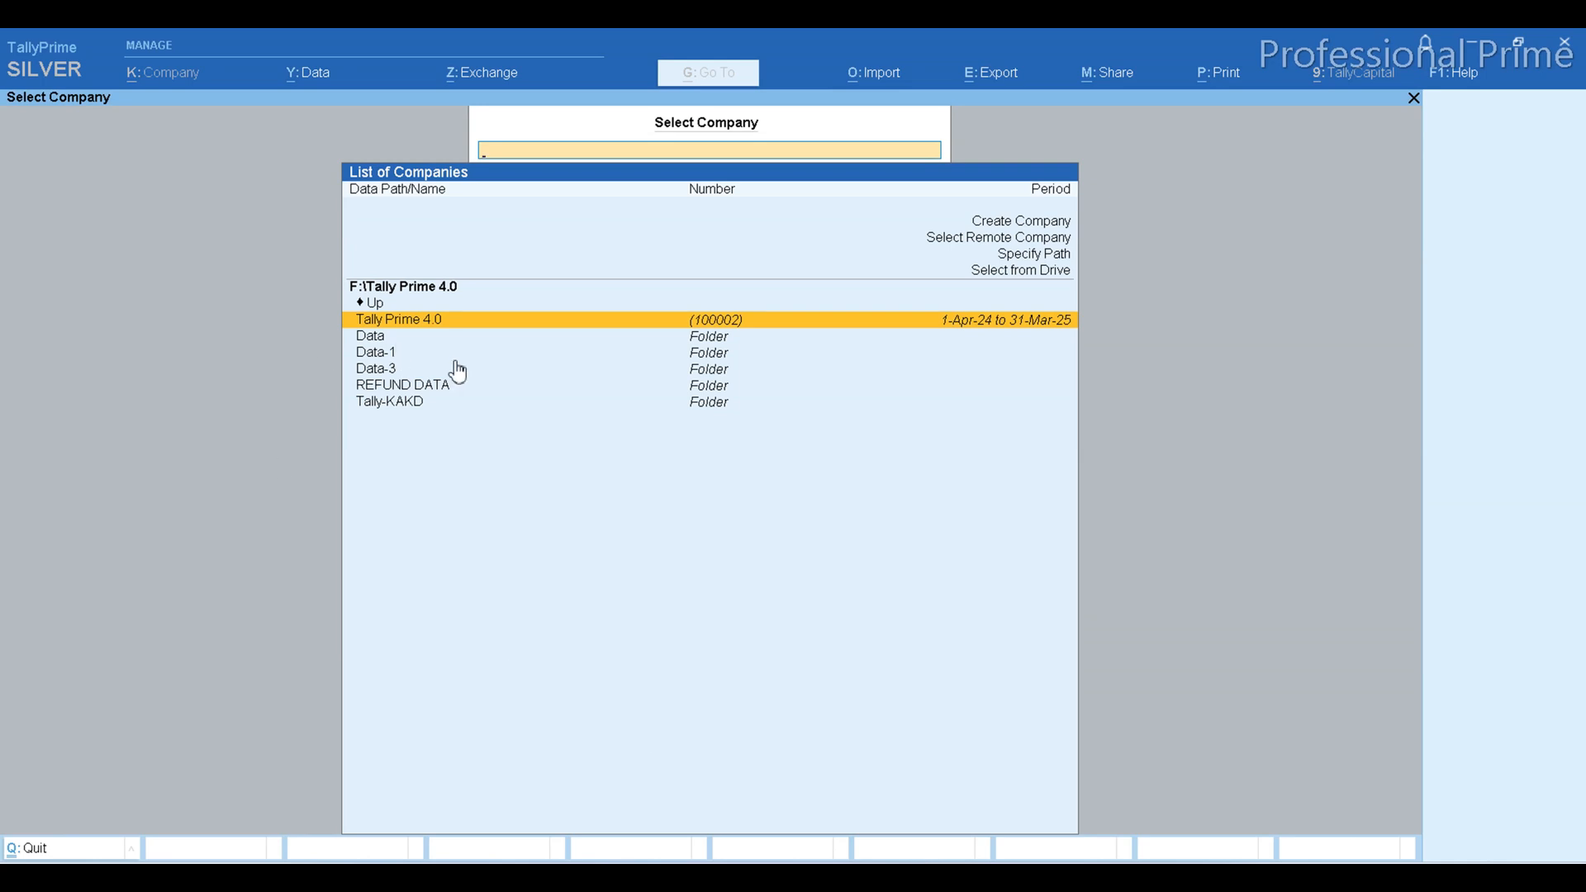
{"action": "left_click", "coordinate": [327, 76]}
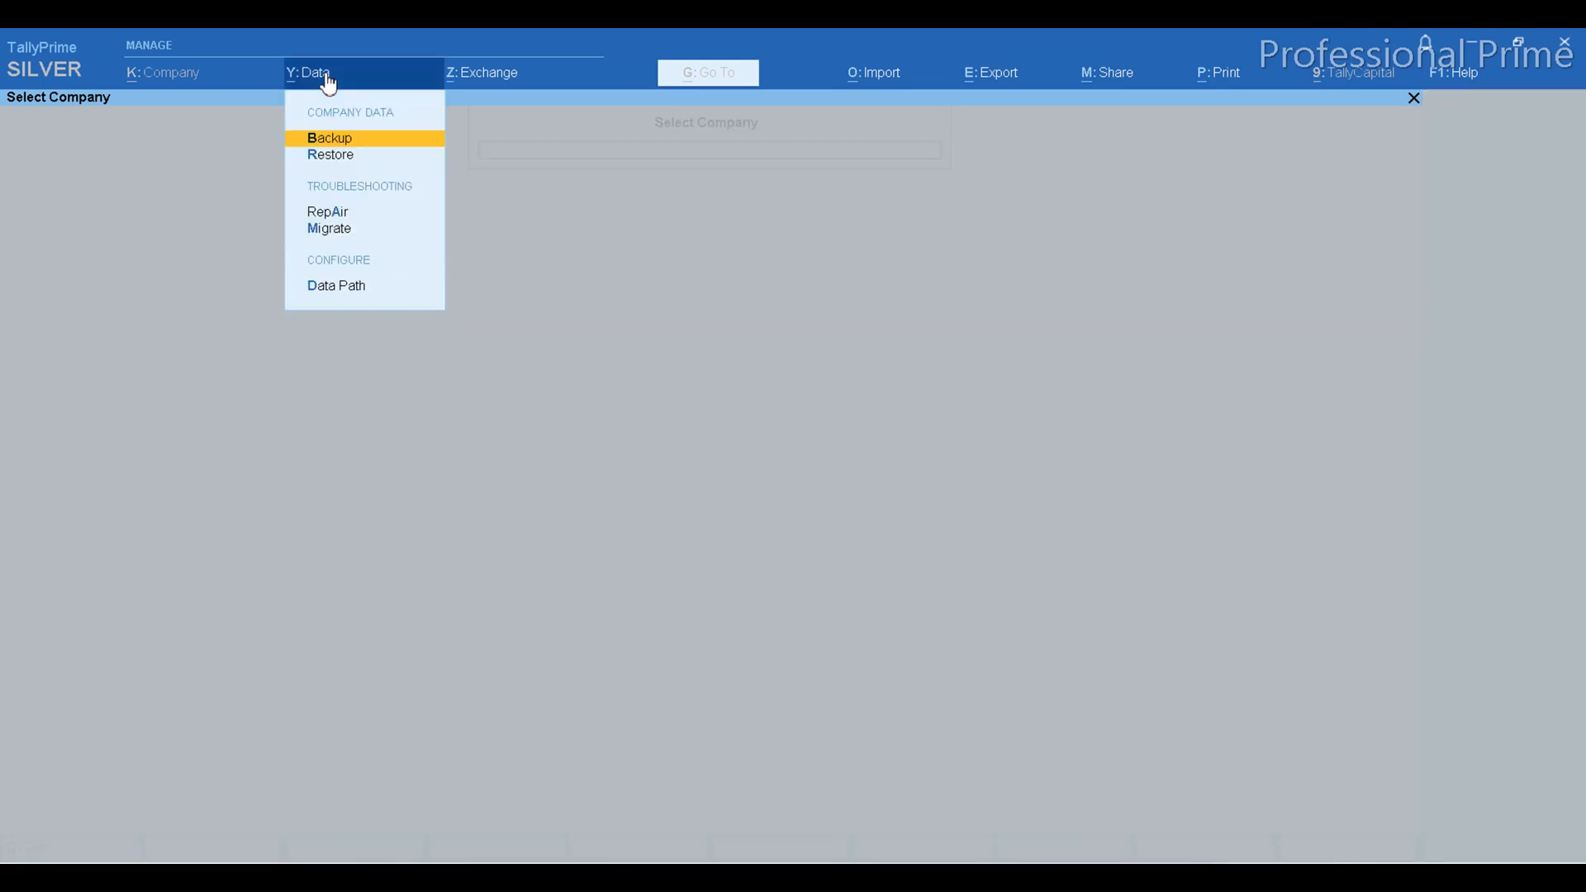
{"action": "key", "text": "Down"}
{"action": "key", "text": "Down"}
{"action": "key", "text": "Down"}
{"action": "key", "text": "Down"}
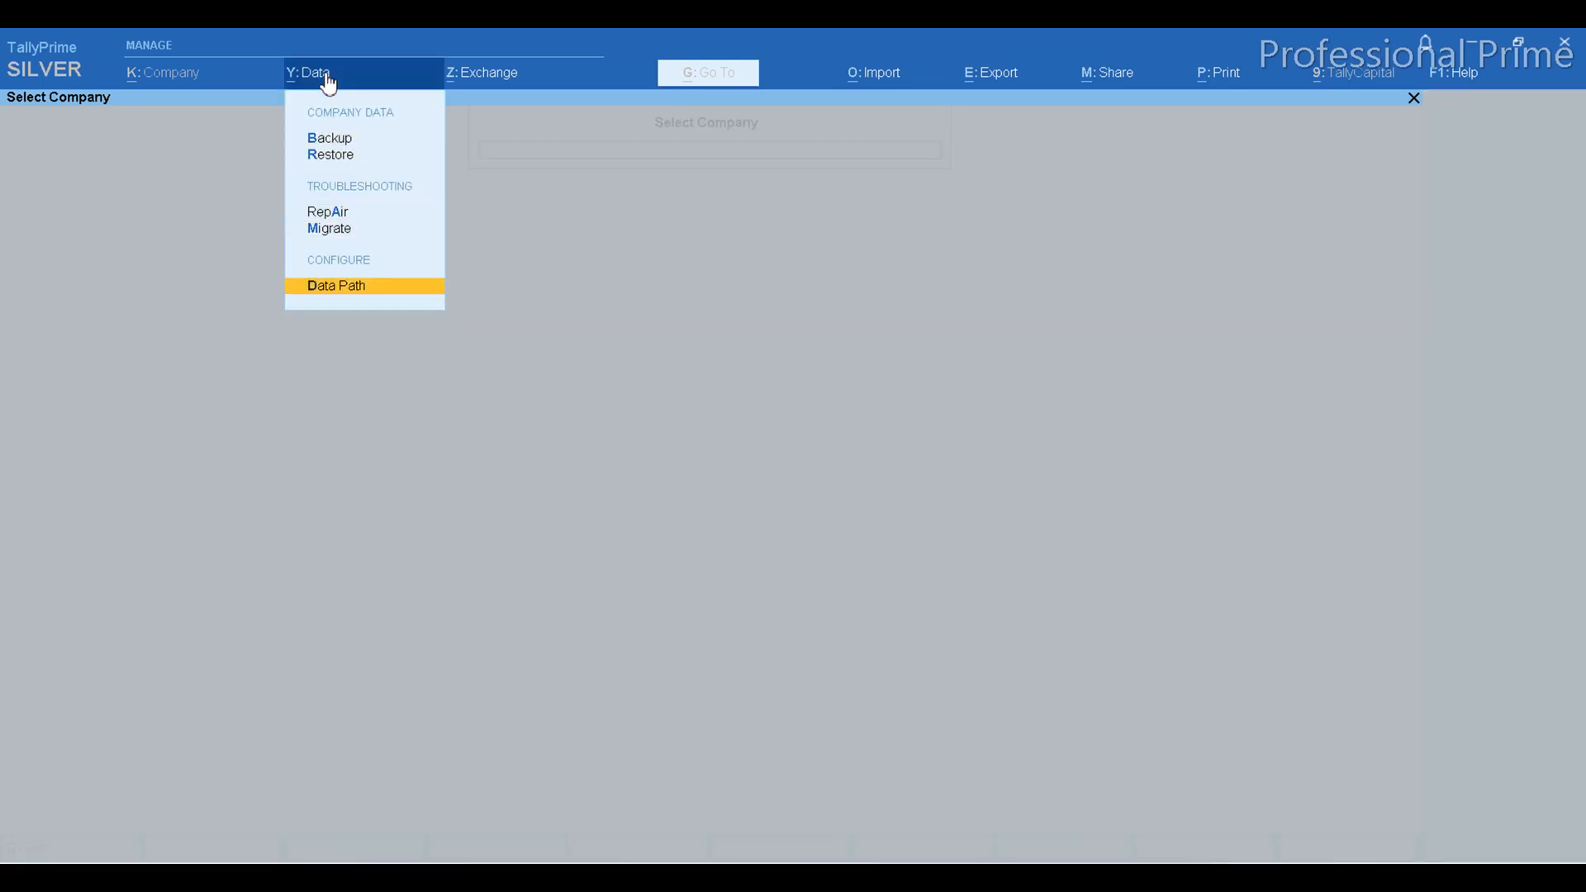
{"action": "key", "text": "Return"}
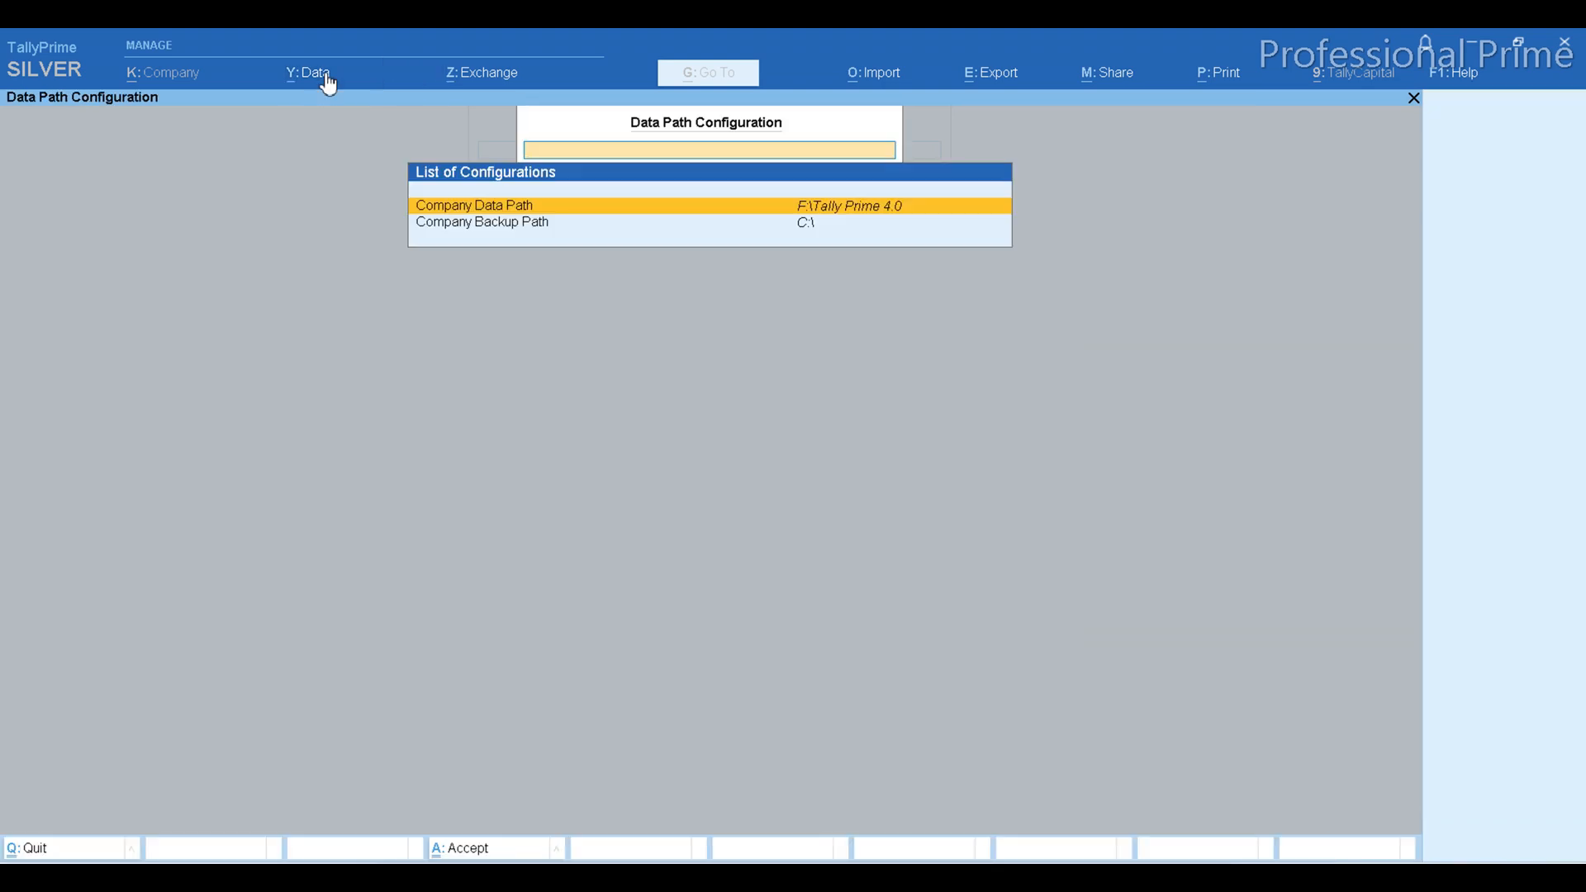
Set the Company Data Path to the folder F:\Tally Prime 5.0, selecting it from the drive list.
{"action": "key", "text": "Return"}
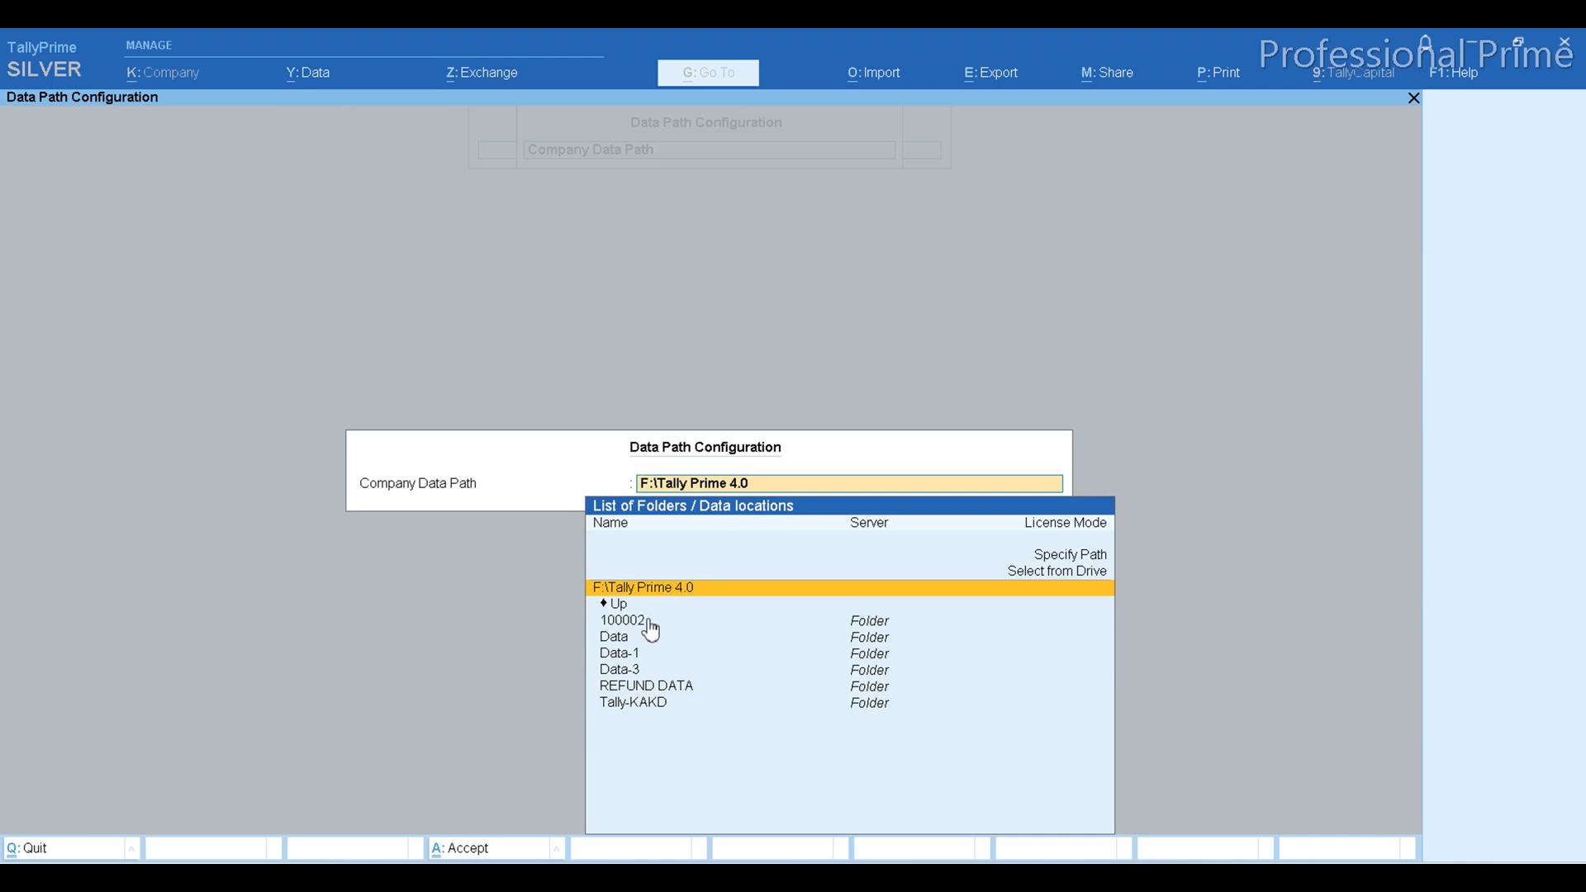
{"action": "key", "text": "Up"}
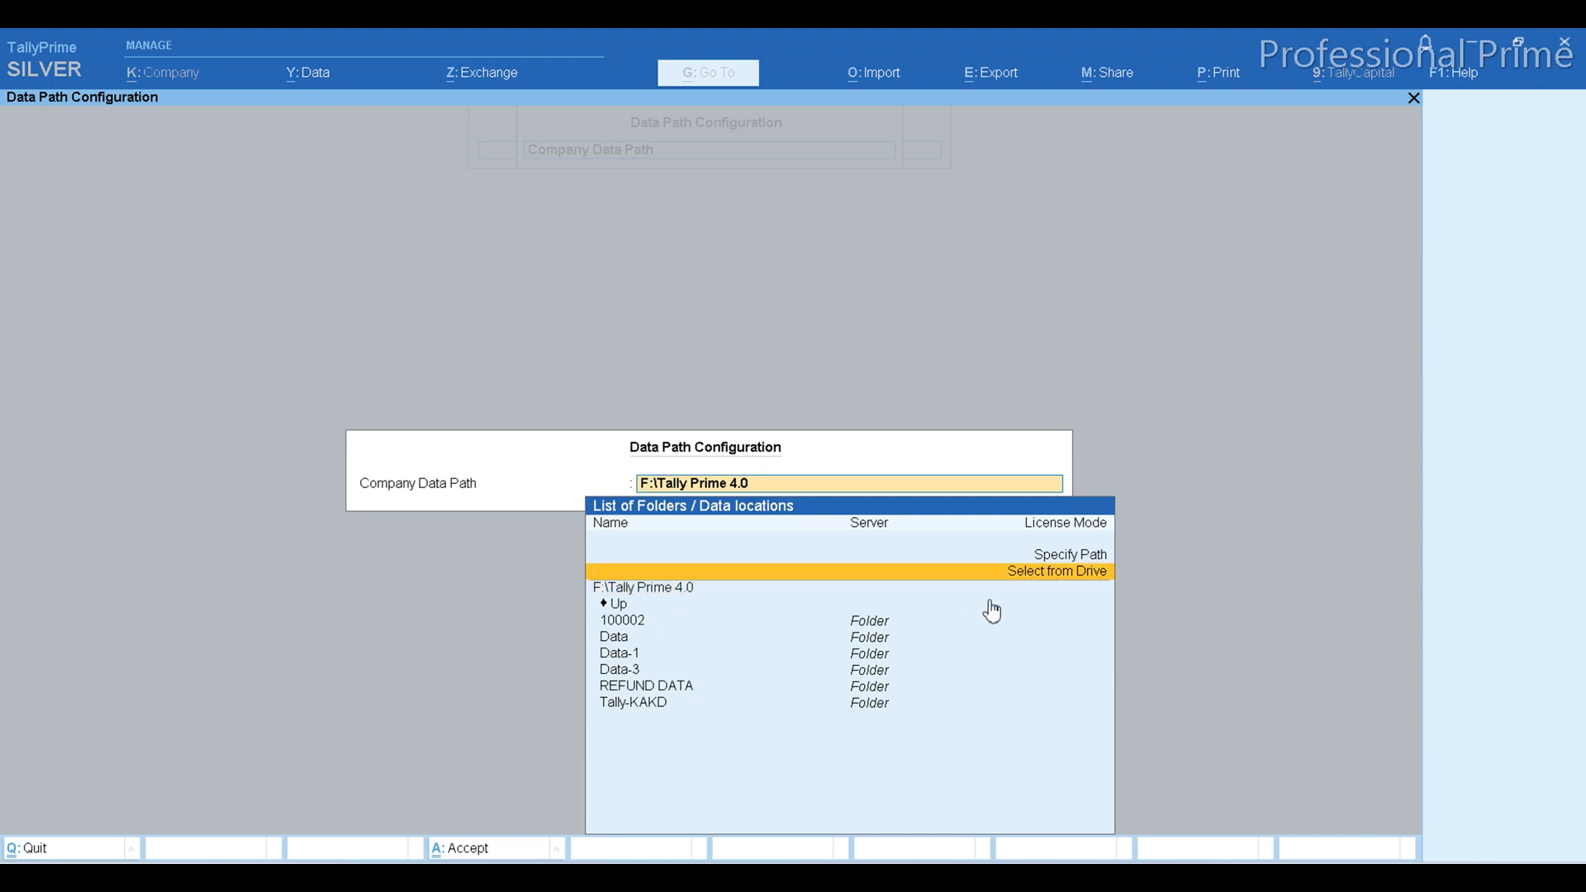
{"action": "key", "text": "Return"}
{"action": "key", "text": "Down"}
{"action": "key", "text": "Down"}
{"action": "key", "text": "Down"}
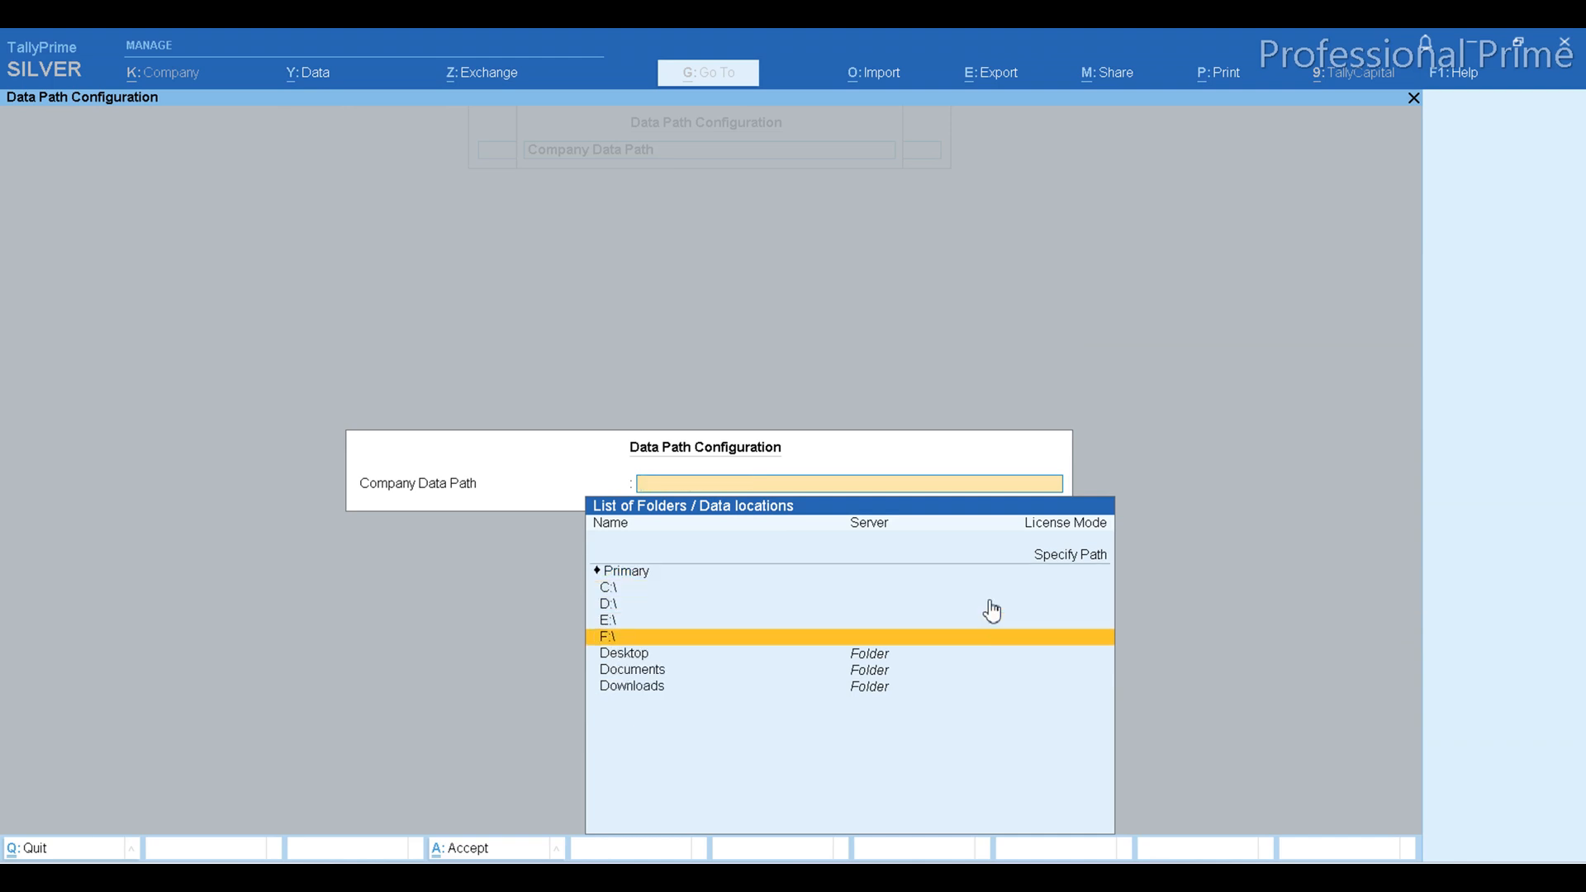
{"action": "key", "text": "Return"}
{"action": "key", "text": "Down"}
{"action": "key", "text": "Down"}
{"action": "key", "text": "Down"}
{"action": "key", "text": "Down"}
{"action": "key", "text": "Down"}
{"action": "key", "text": "Down"}
{"action": "key", "text": "Down"}
{"action": "key", "text": "Down"}
{"action": "key", "text": "Down"}
{"action": "key", "text": "Down"}
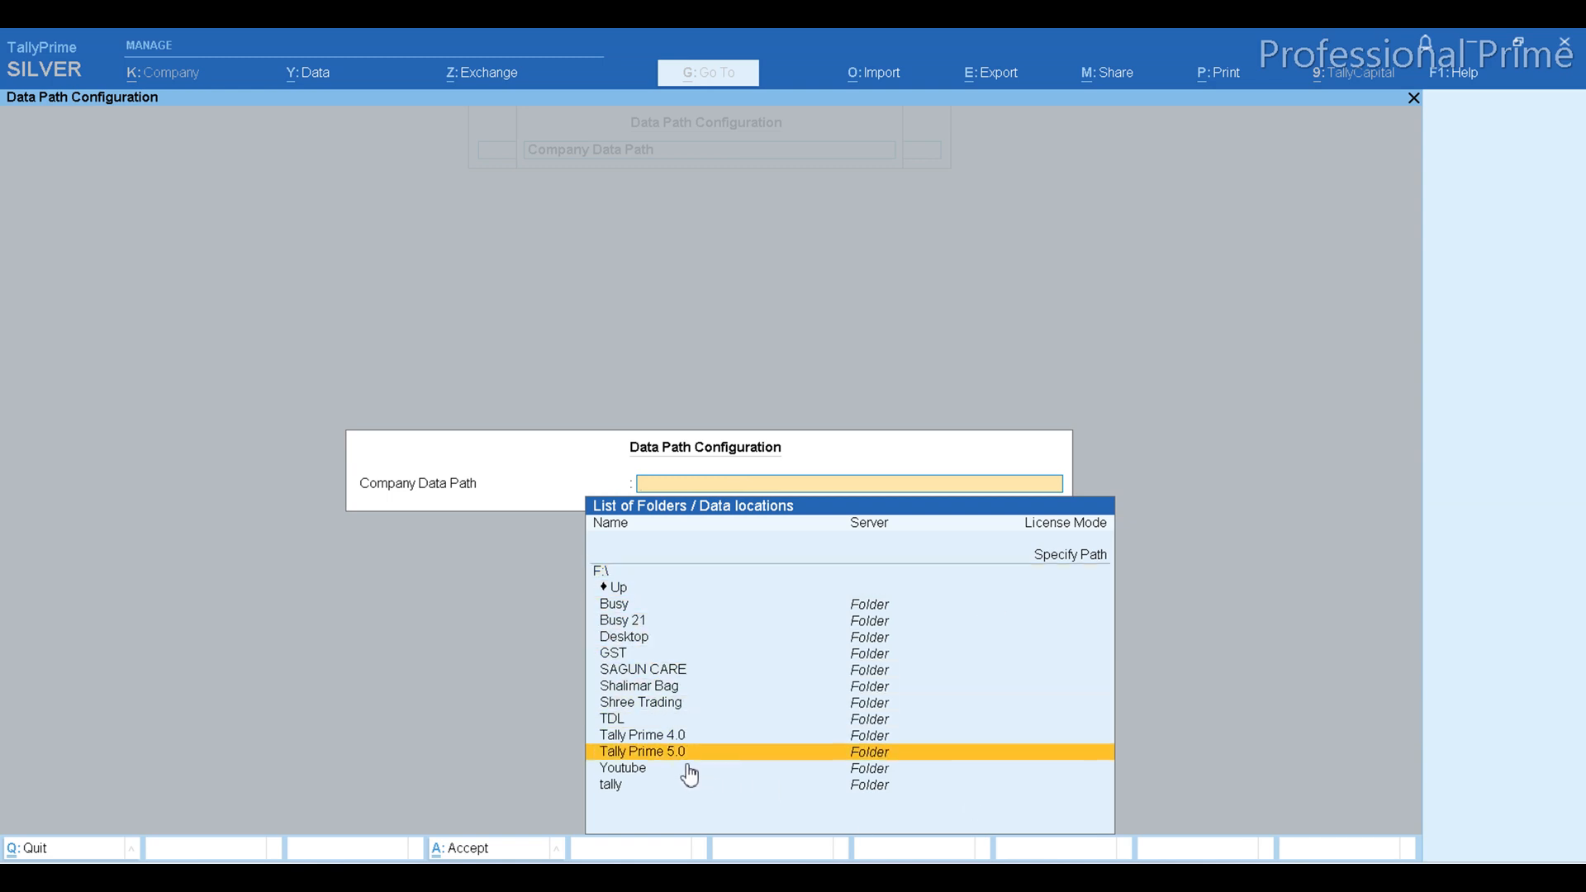
{"action": "left_click", "coordinate": [713, 754]}
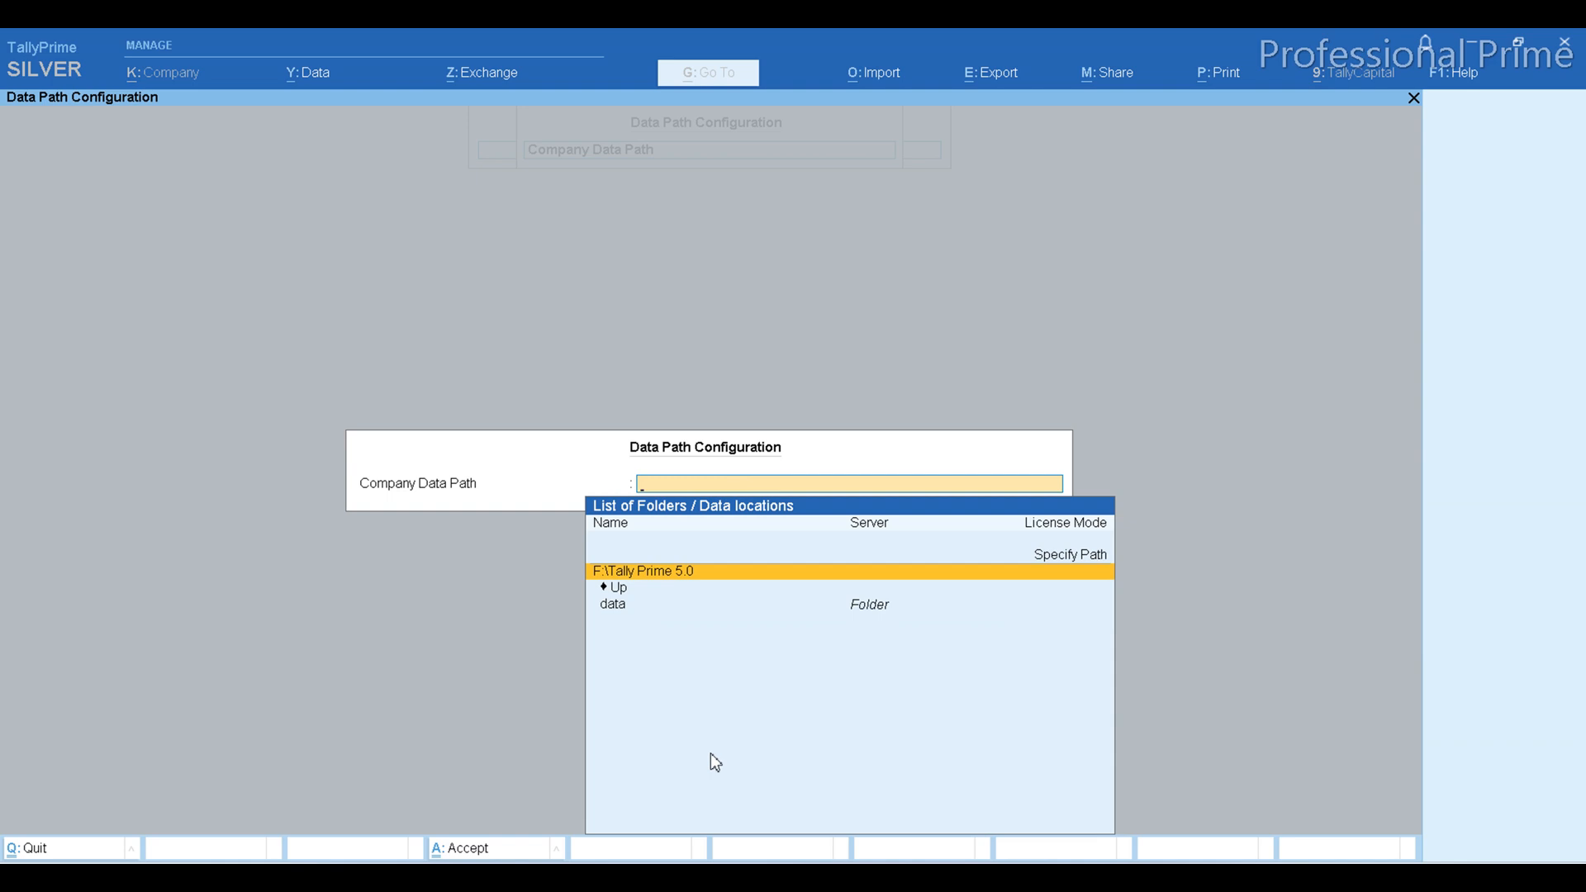
{"action": "key", "text": "Return"}
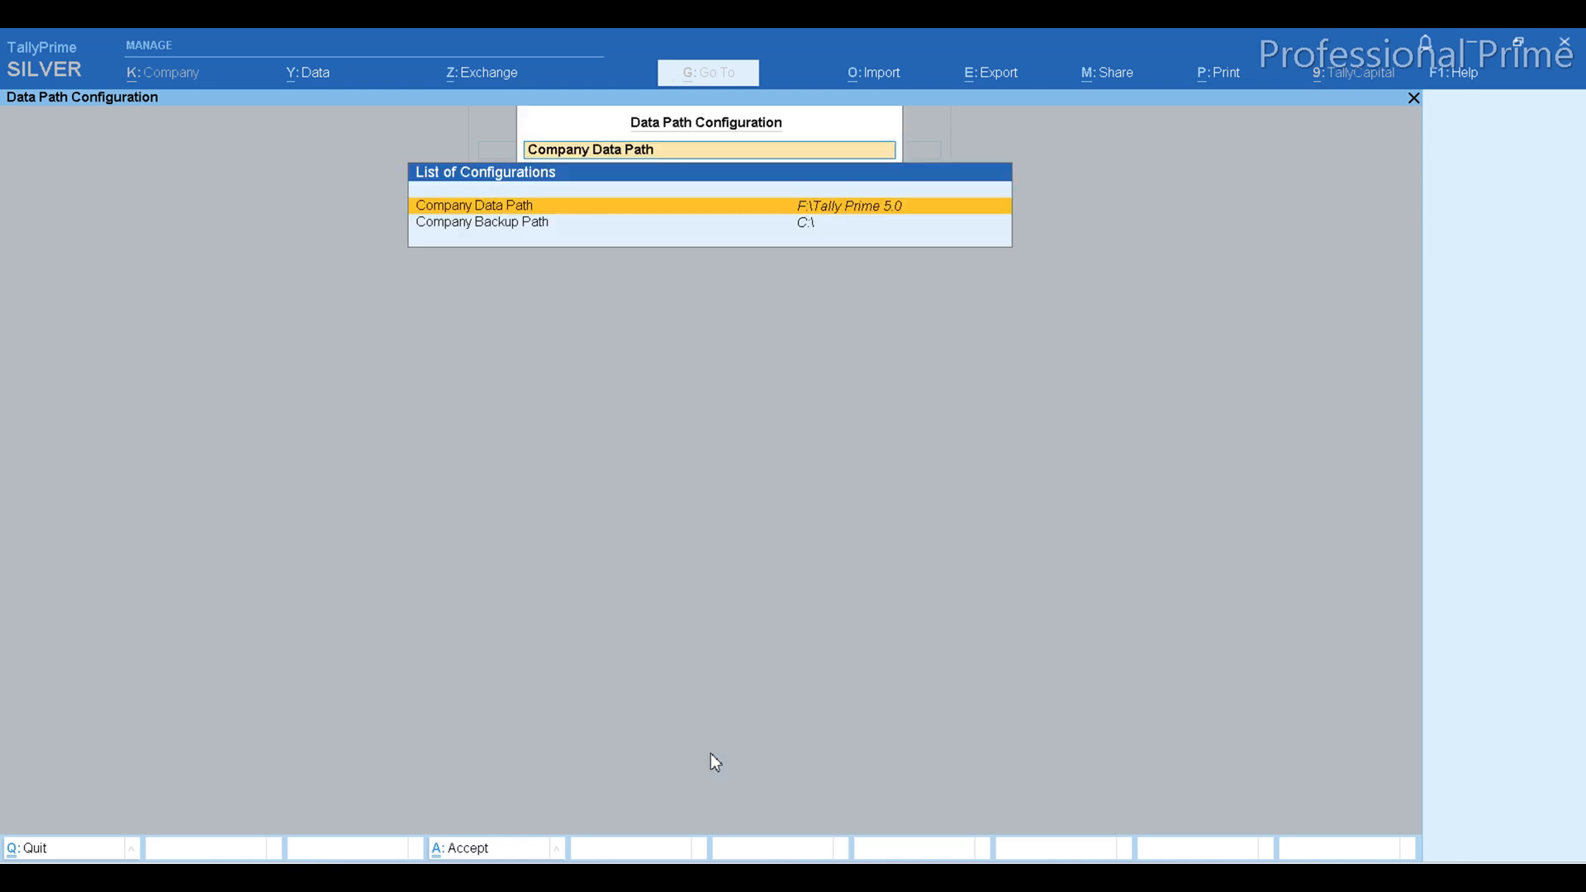
Set the Company Backup Path to the folder F:\Tally Prime 5.0 and accept the data path configuration.
{"action": "key", "text": "Down"}
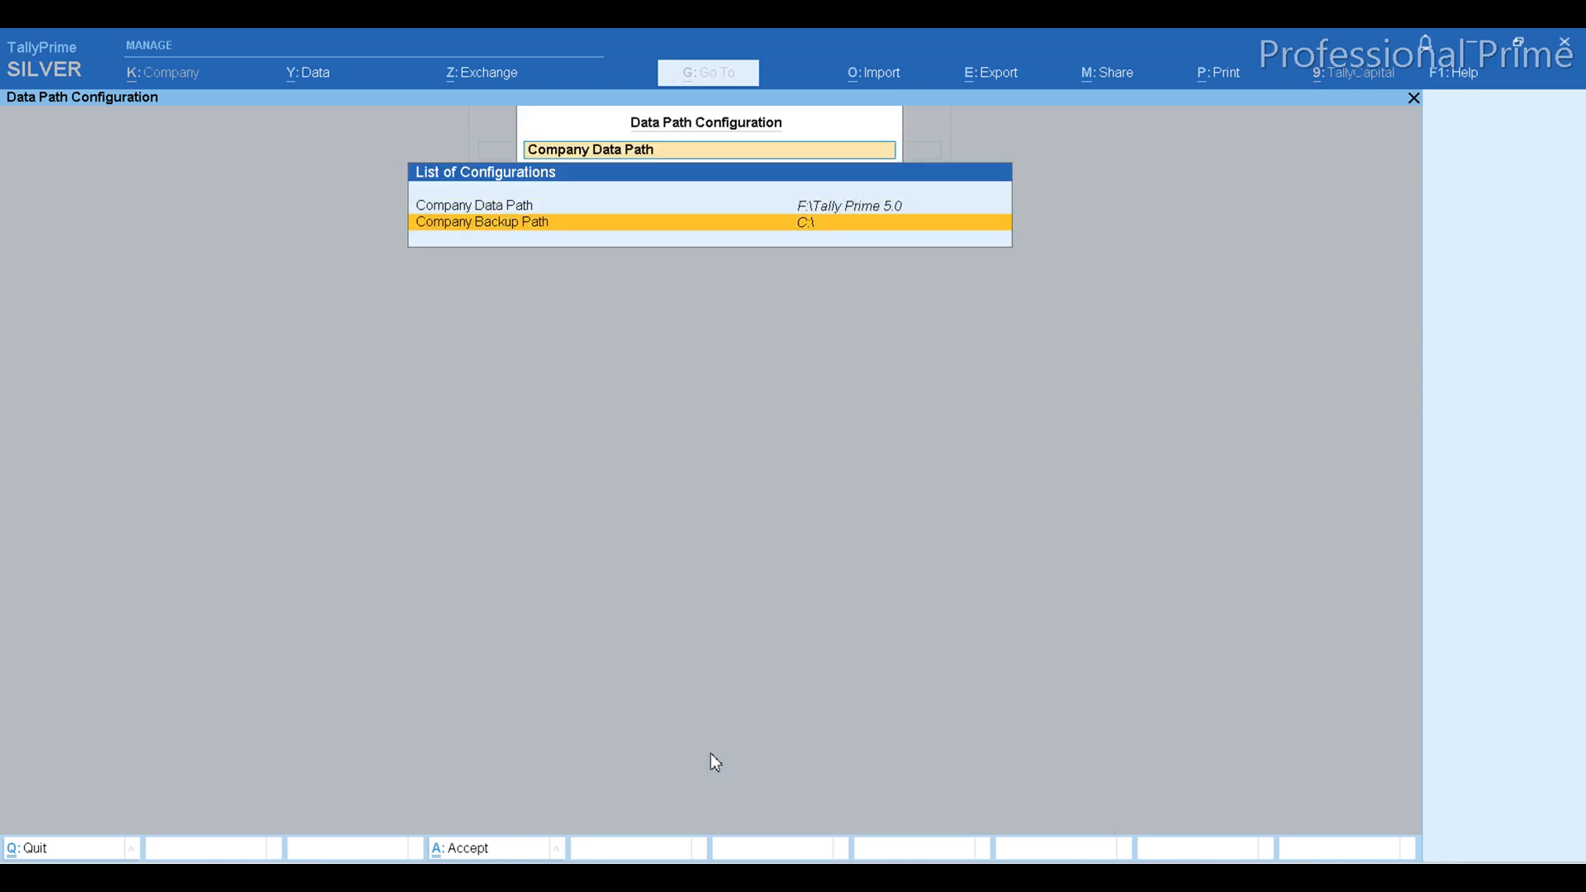
{"action": "key", "text": "Return"}
{"action": "key", "text": "Up"}
{"action": "key", "text": "Return"}
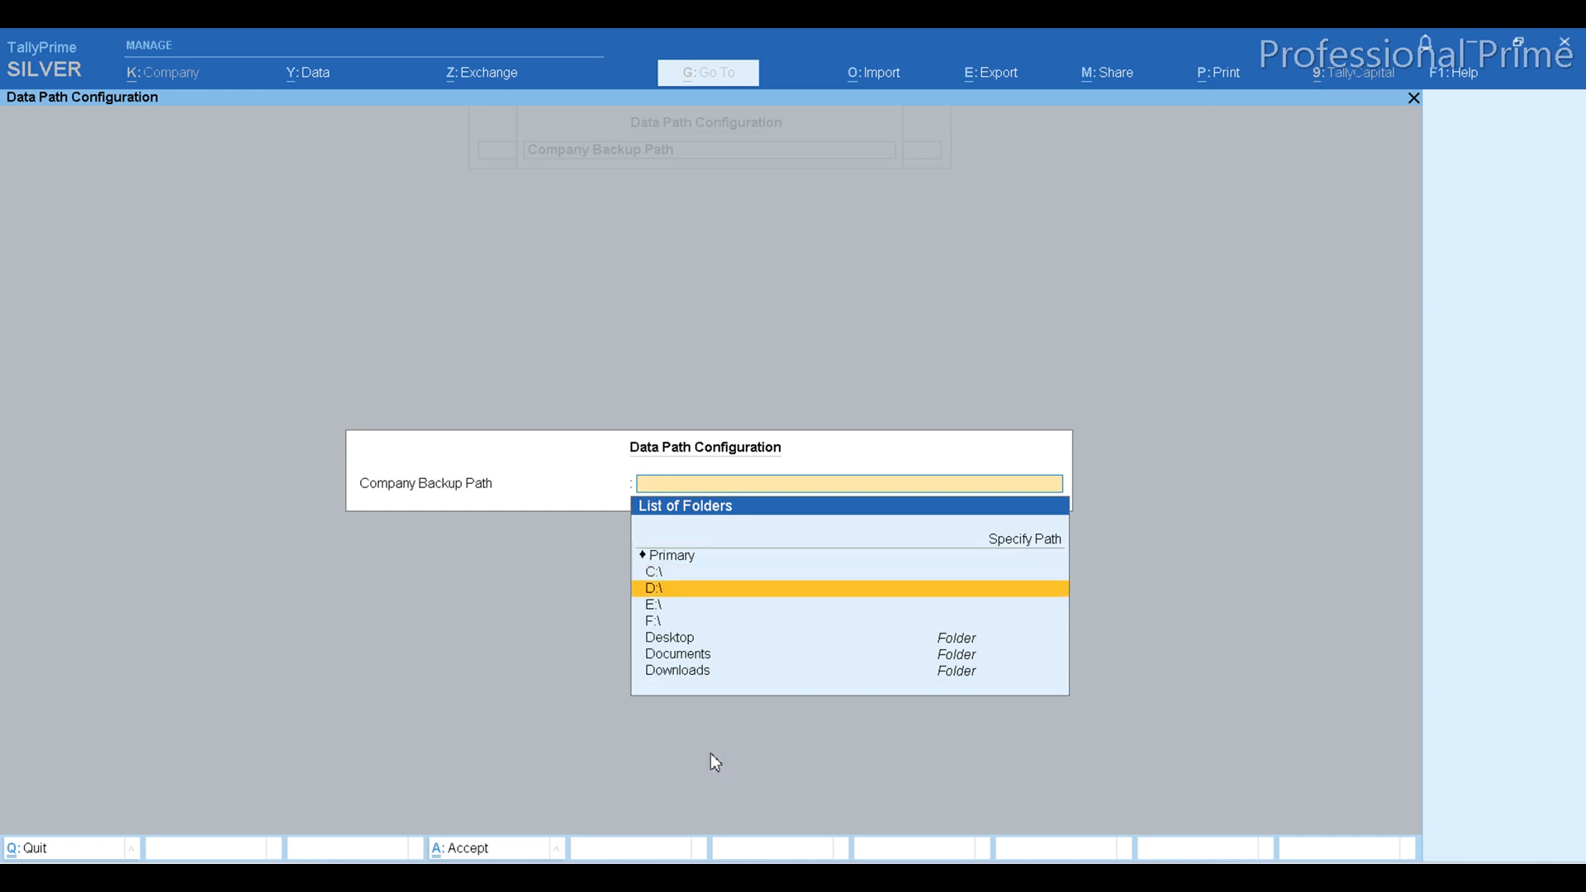
{"action": "key", "text": "Down"}
{"action": "key", "text": "Down"}
{"action": "key", "text": "Down"}
{"action": "key", "text": "Return"}
{"action": "key", "text": "Down"}
{"action": "key", "text": "Down"}
{"action": "key", "text": "Down"}
{"action": "key", "text": "Down"}
{"action": "key", "text": "Down"}
{"action": "key", "text": "Down"}
{"action": "key", "text": "Down"}
{"action": "key", "text": "Down"}
{"action": "key", "text": "Down"}
{"action": "key", "text": "Down"}
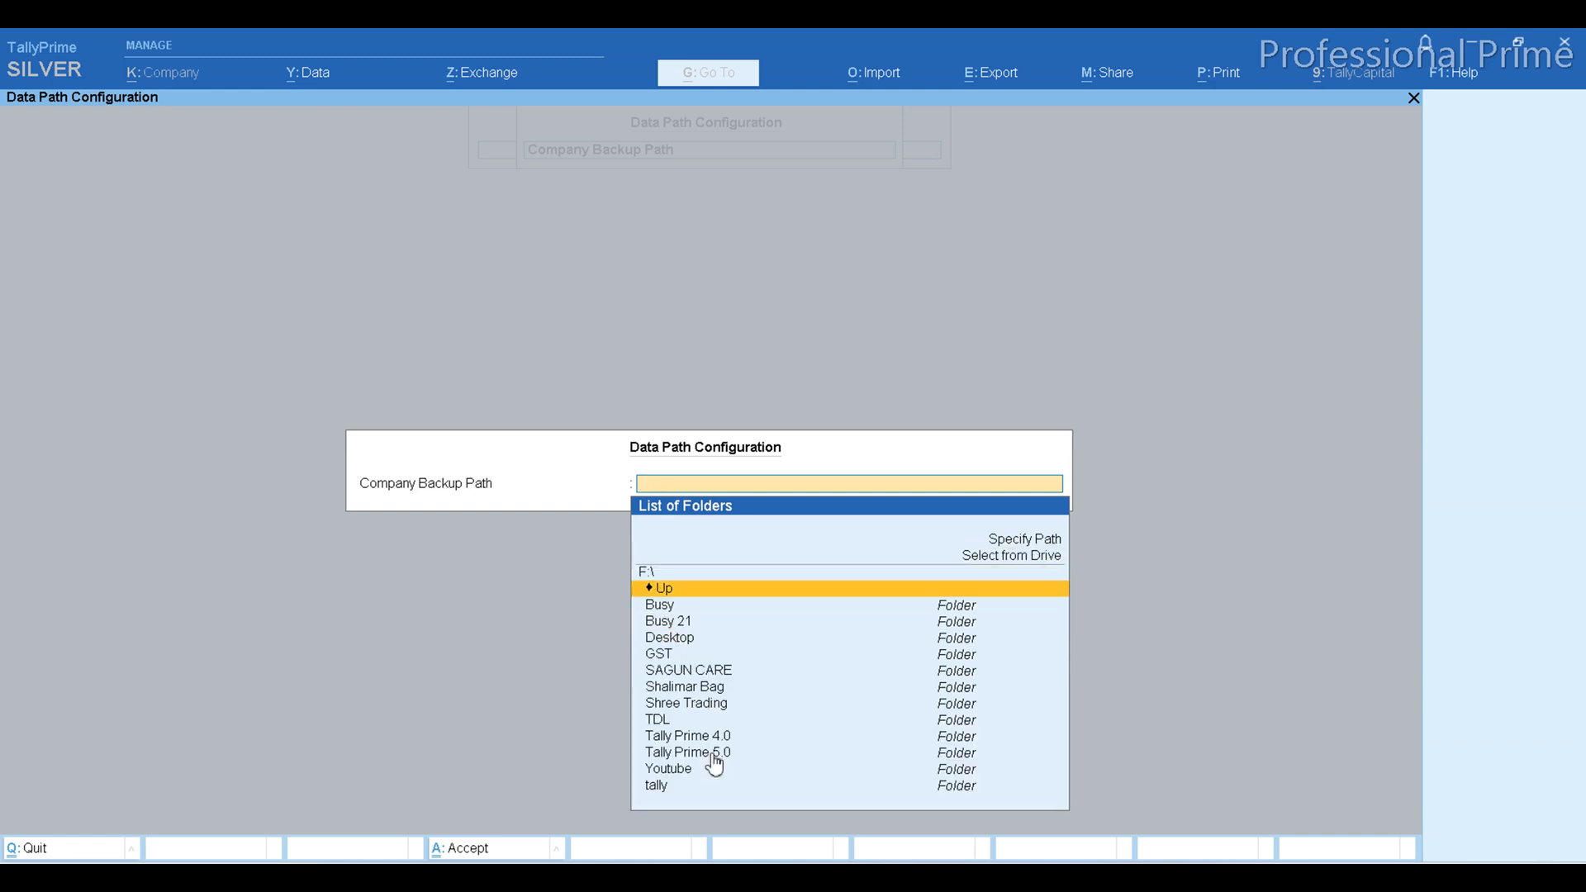
{"action": "key", "text": "Down"}
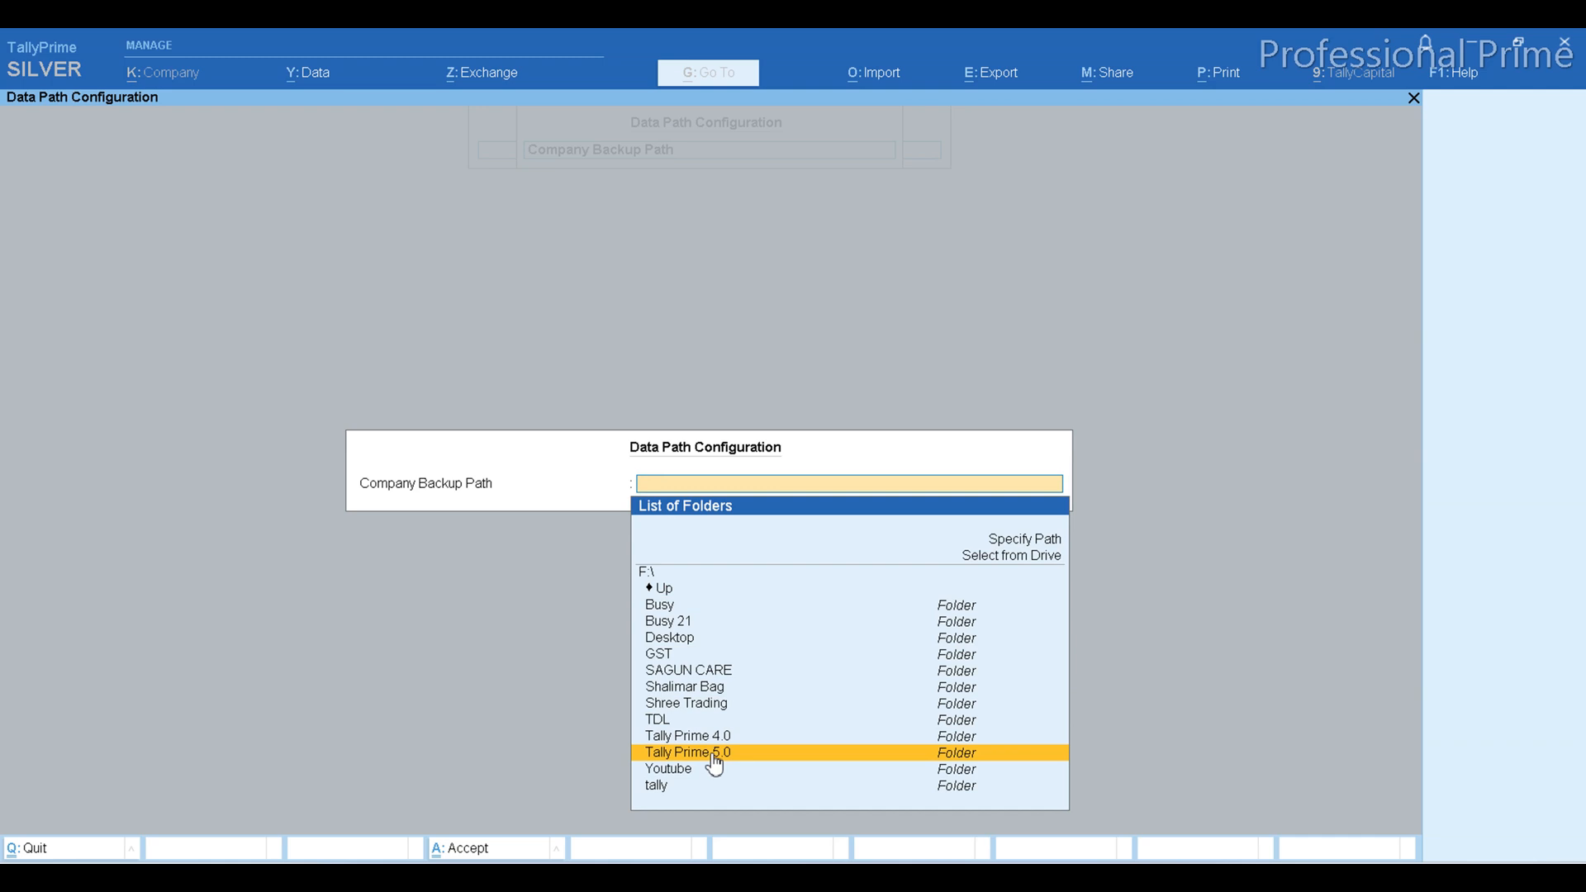
{"action": "key", "text": "Return"}
{"action": "key", "text": "Return"}
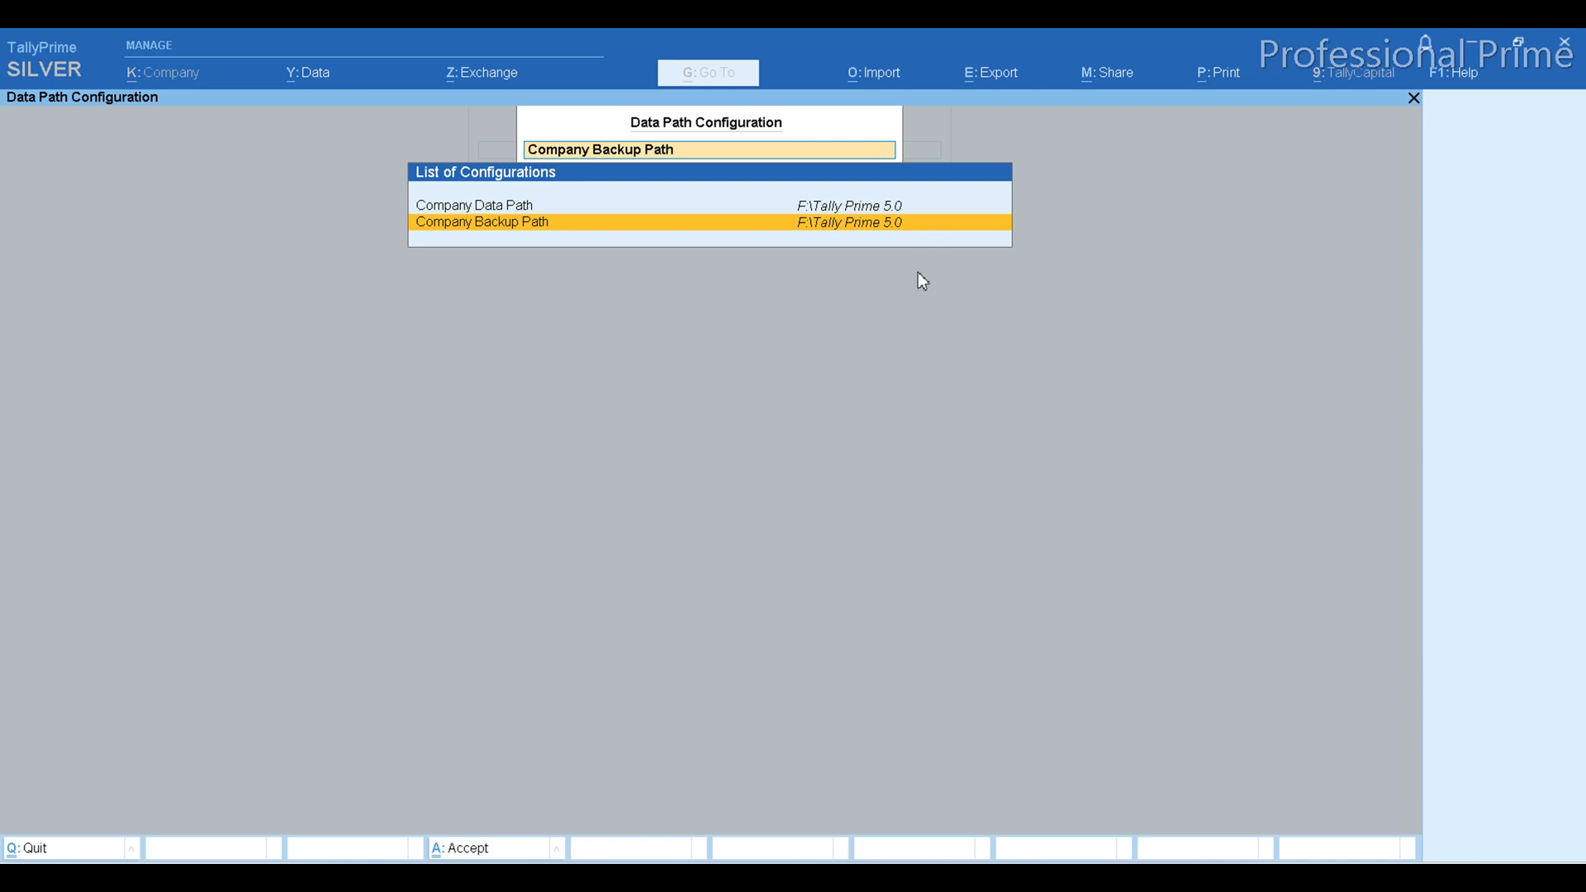
{"action": "key", "text": "ctrl+a"}
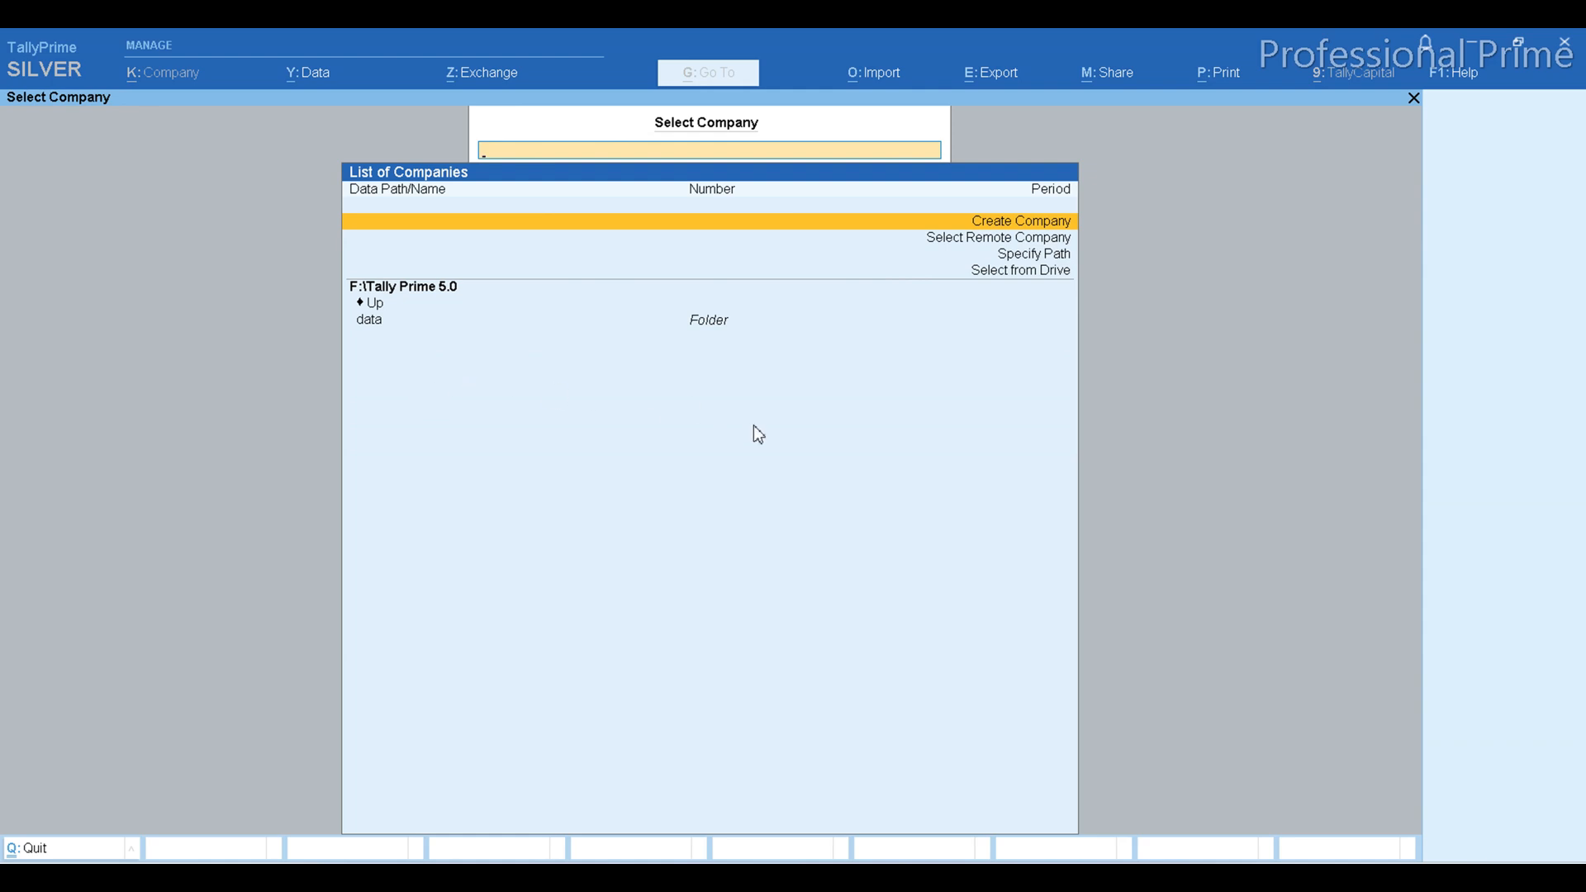
Switch to File Explorer and copy the company folder 100002 from Tally Prime 4.0 into the Tally Prime 5.0 folder on drive F:.
{"action": "left_click", "coordinate": [974, 877]}
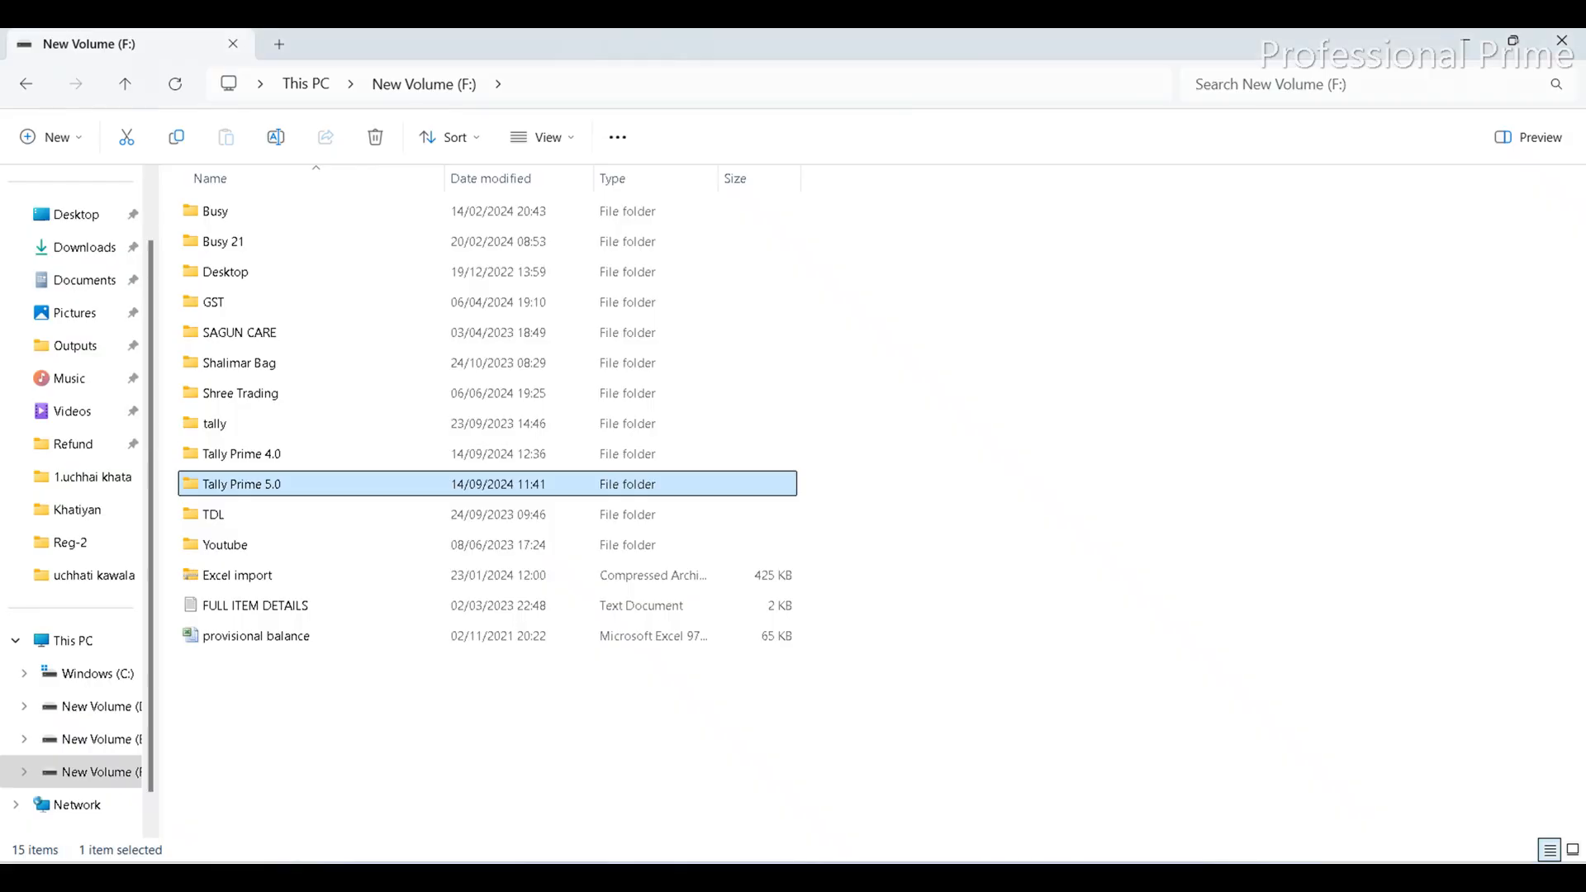
{"action": "left_click", "coordinate": [271, 457]}
{"action": "double_click", "coordinate": [271, 457]}
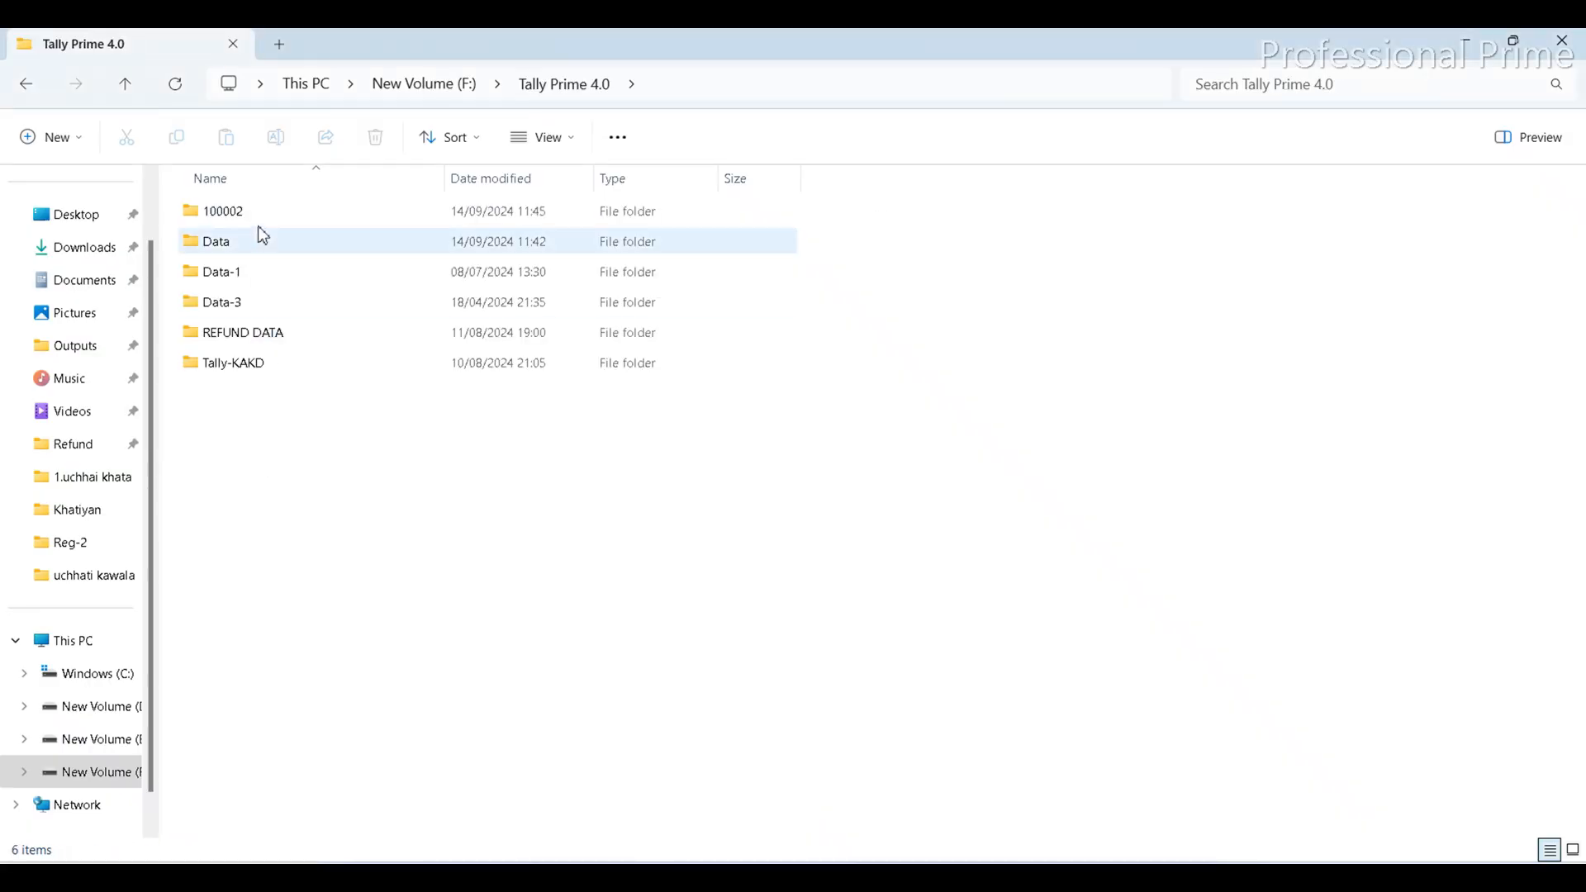
{"action": "left_click", "coordinate": [237, 217]}
{"action": "left_click", "coordinate": [183, 146]}
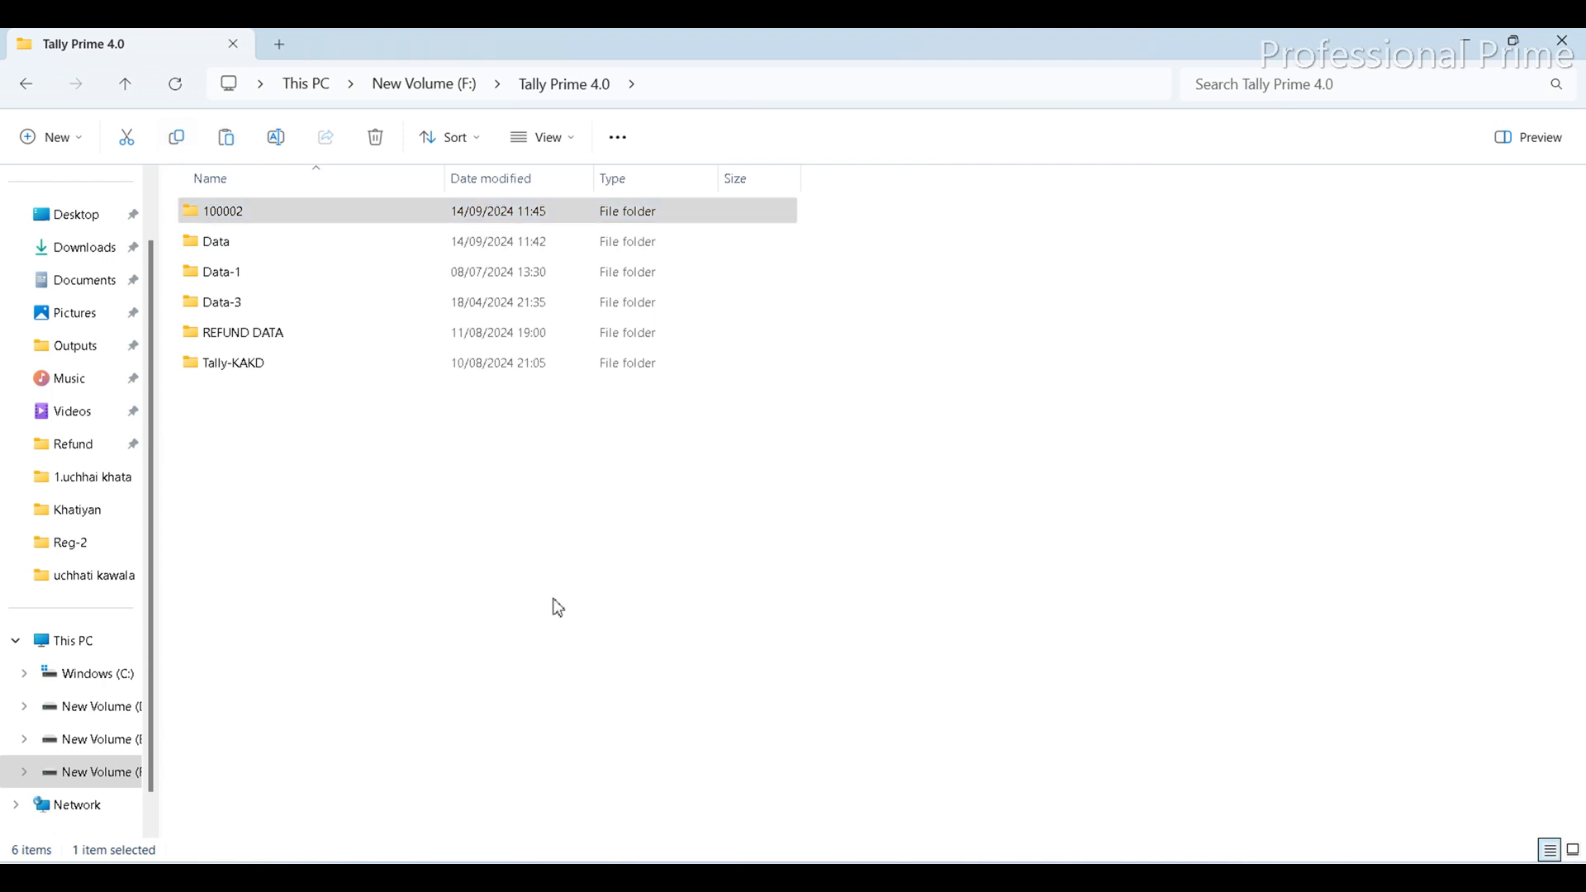
{"action": "key", "text": "alt+Left"}
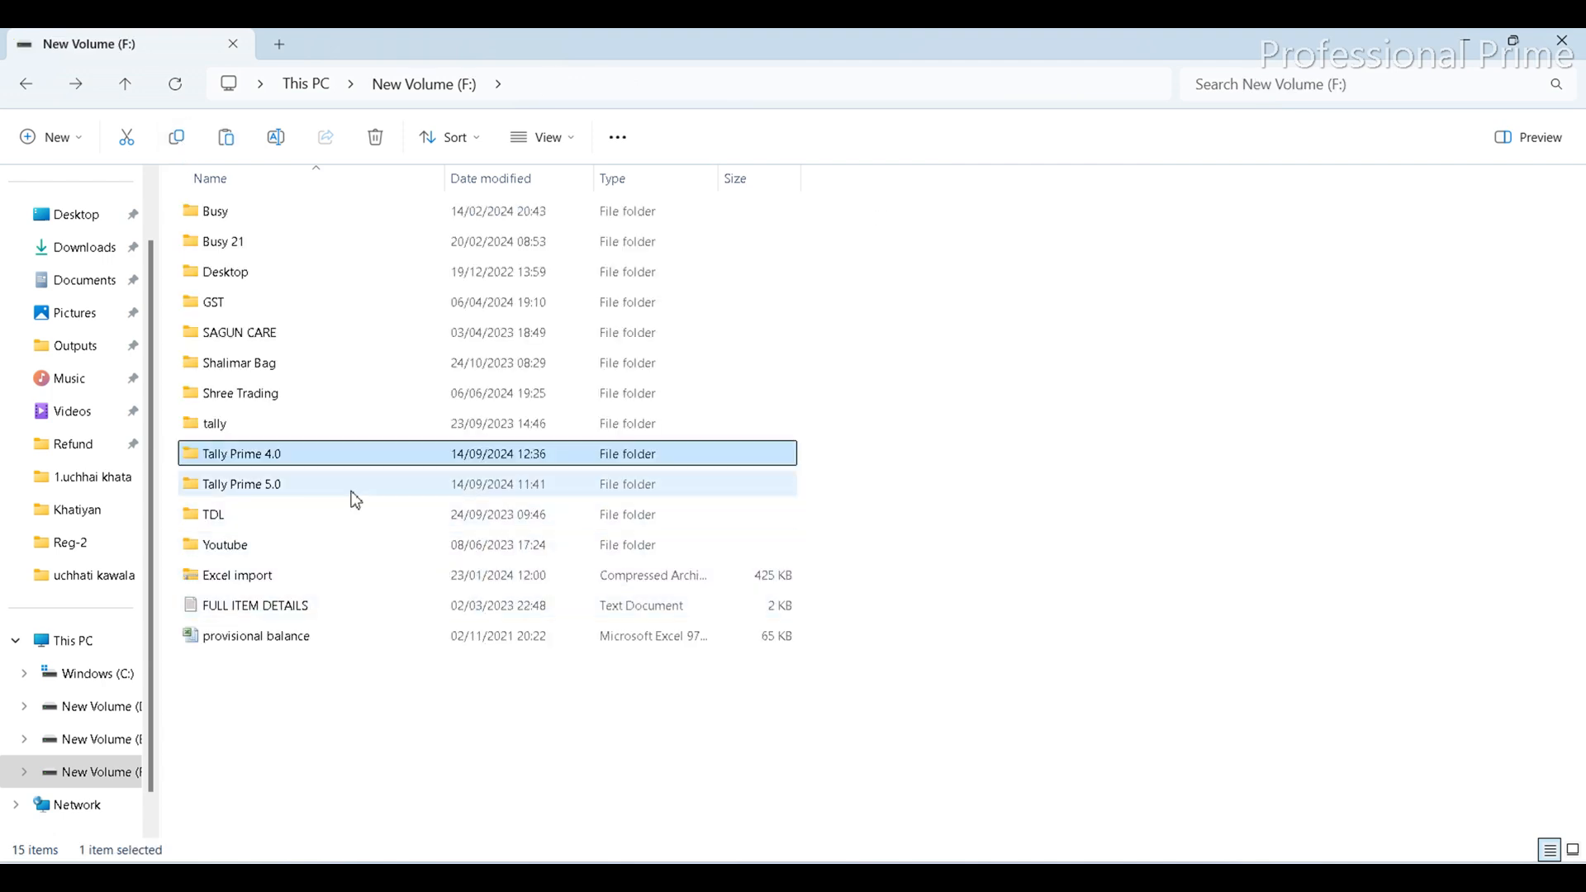
{"action": "double_click", "coordinate": [351, 492]}
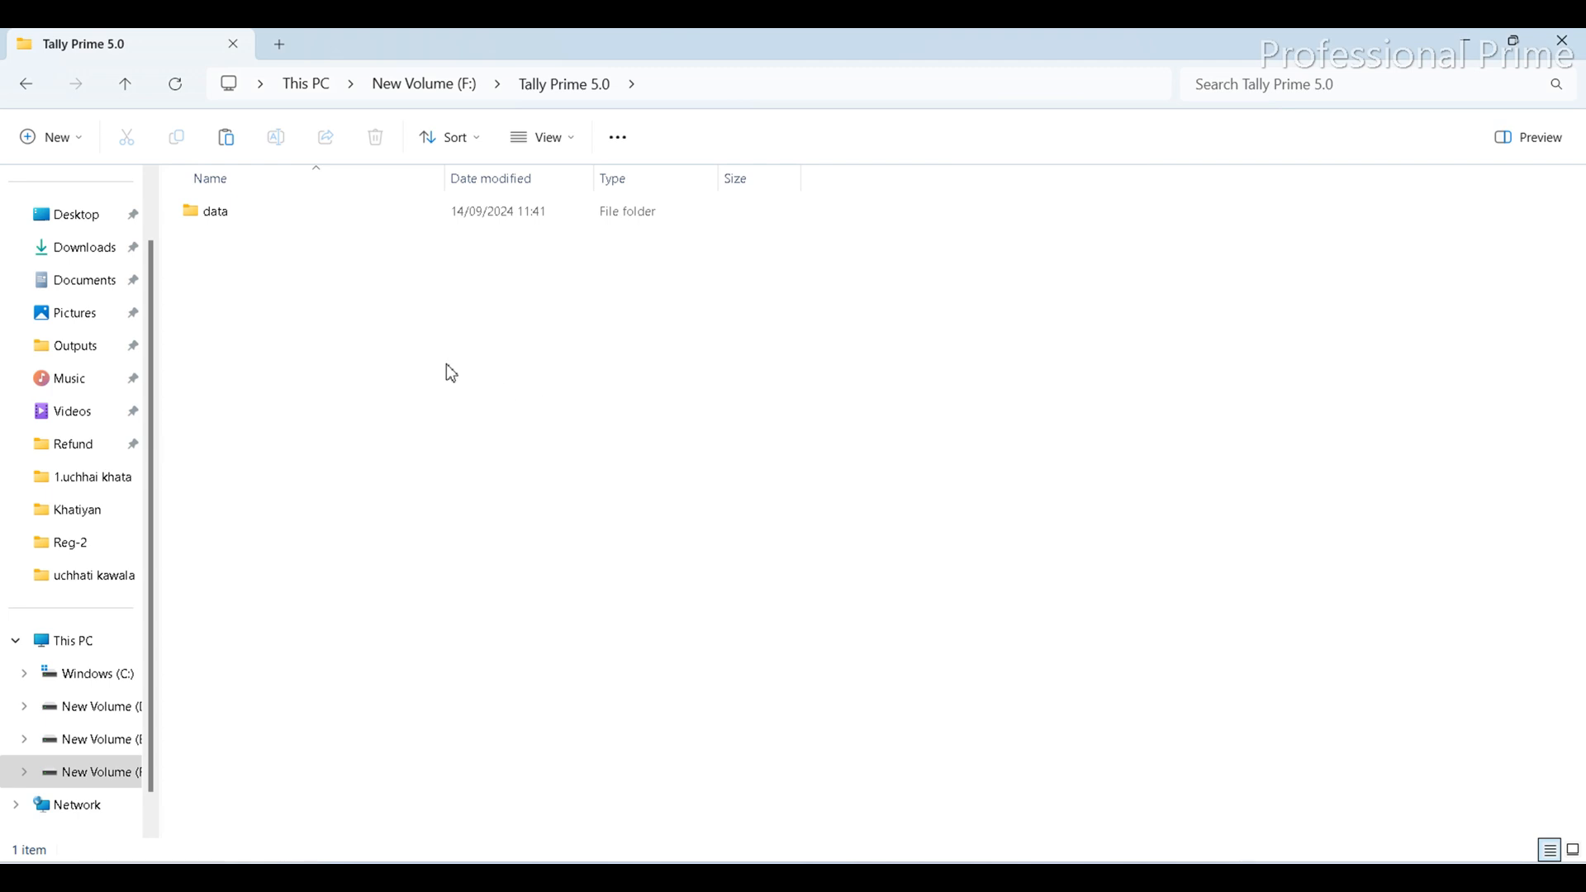
{"action": "key", "text": "ctrl+v"}
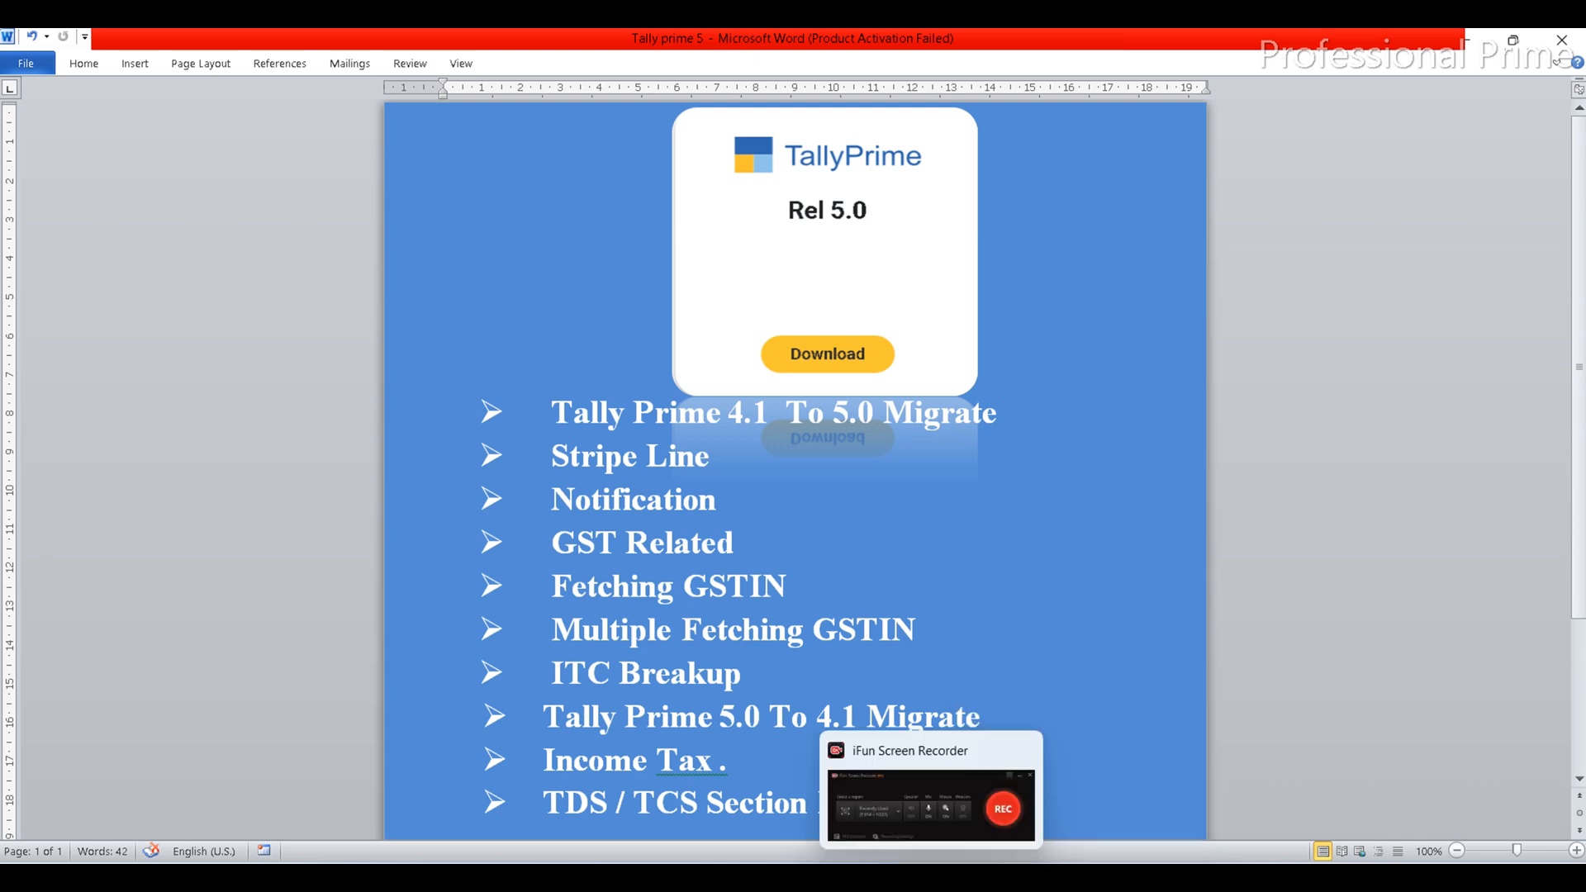
{"action": "left_click", "coordinate": [989, 875]}
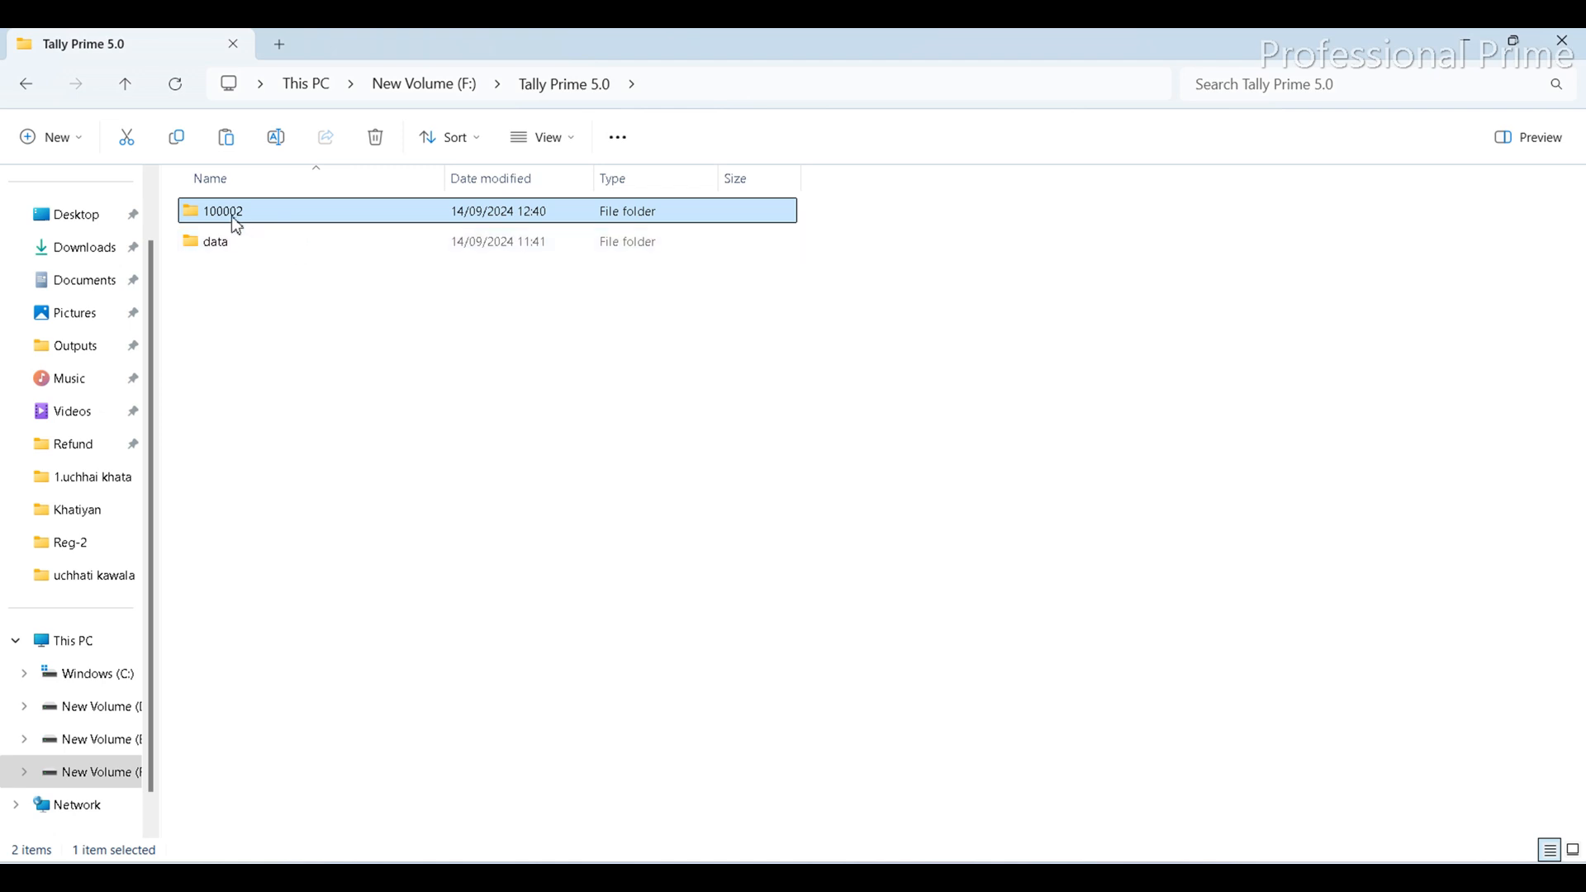
{"action": "mouse_move", "coordinate": [258, 224]}
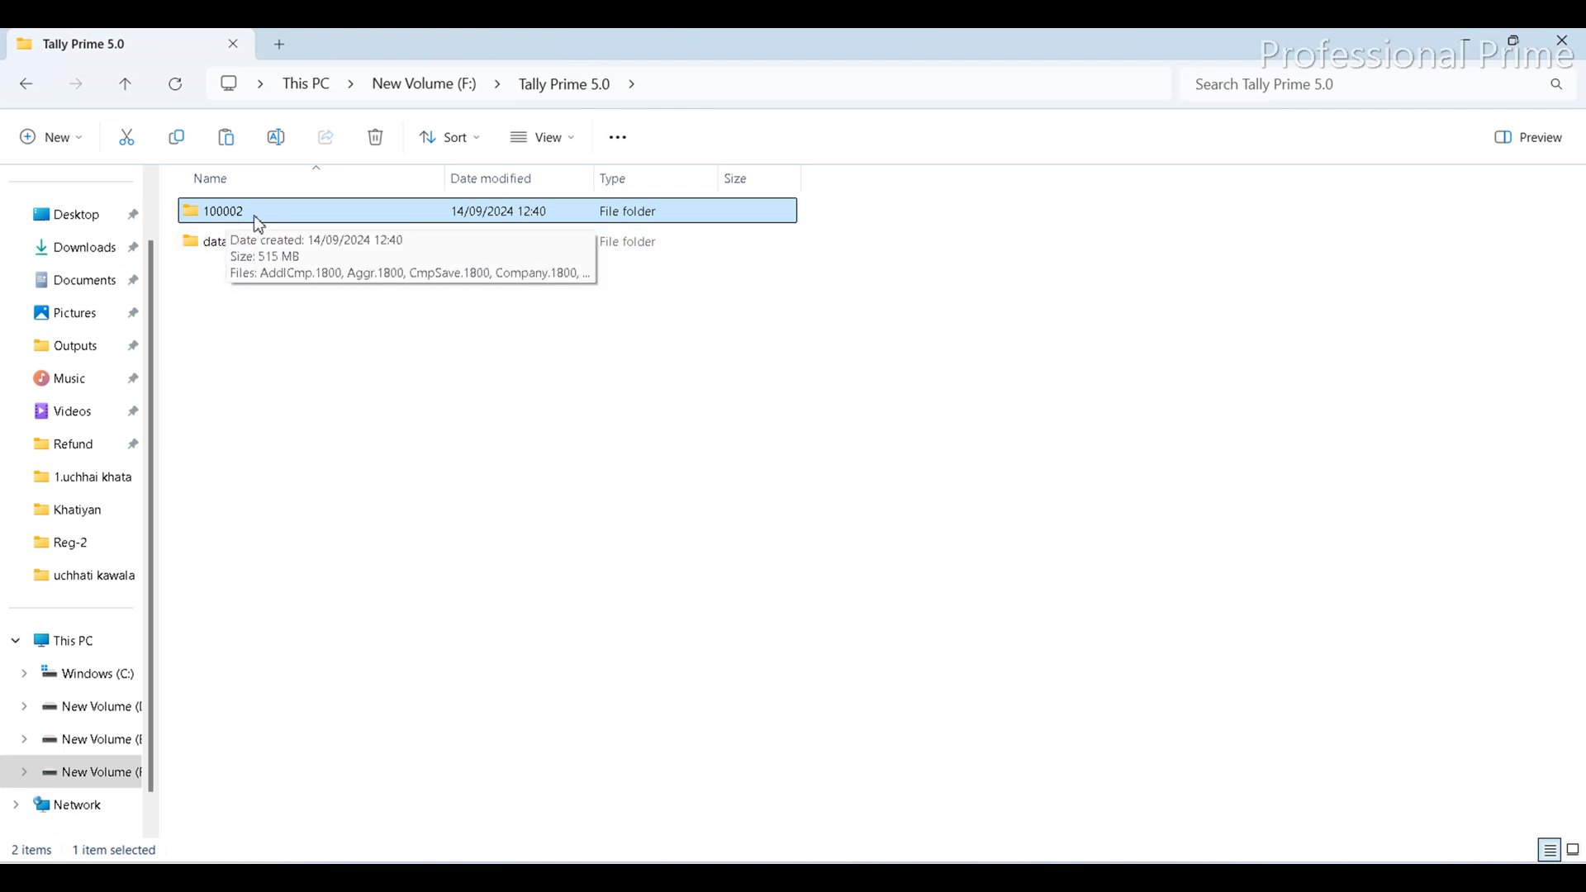
Close File Explorer, reopen TallyPrime's company list and select the company Tally Prime 4.0 for loading.
{"action": "left_click", "coordinate": [1567, 56]}
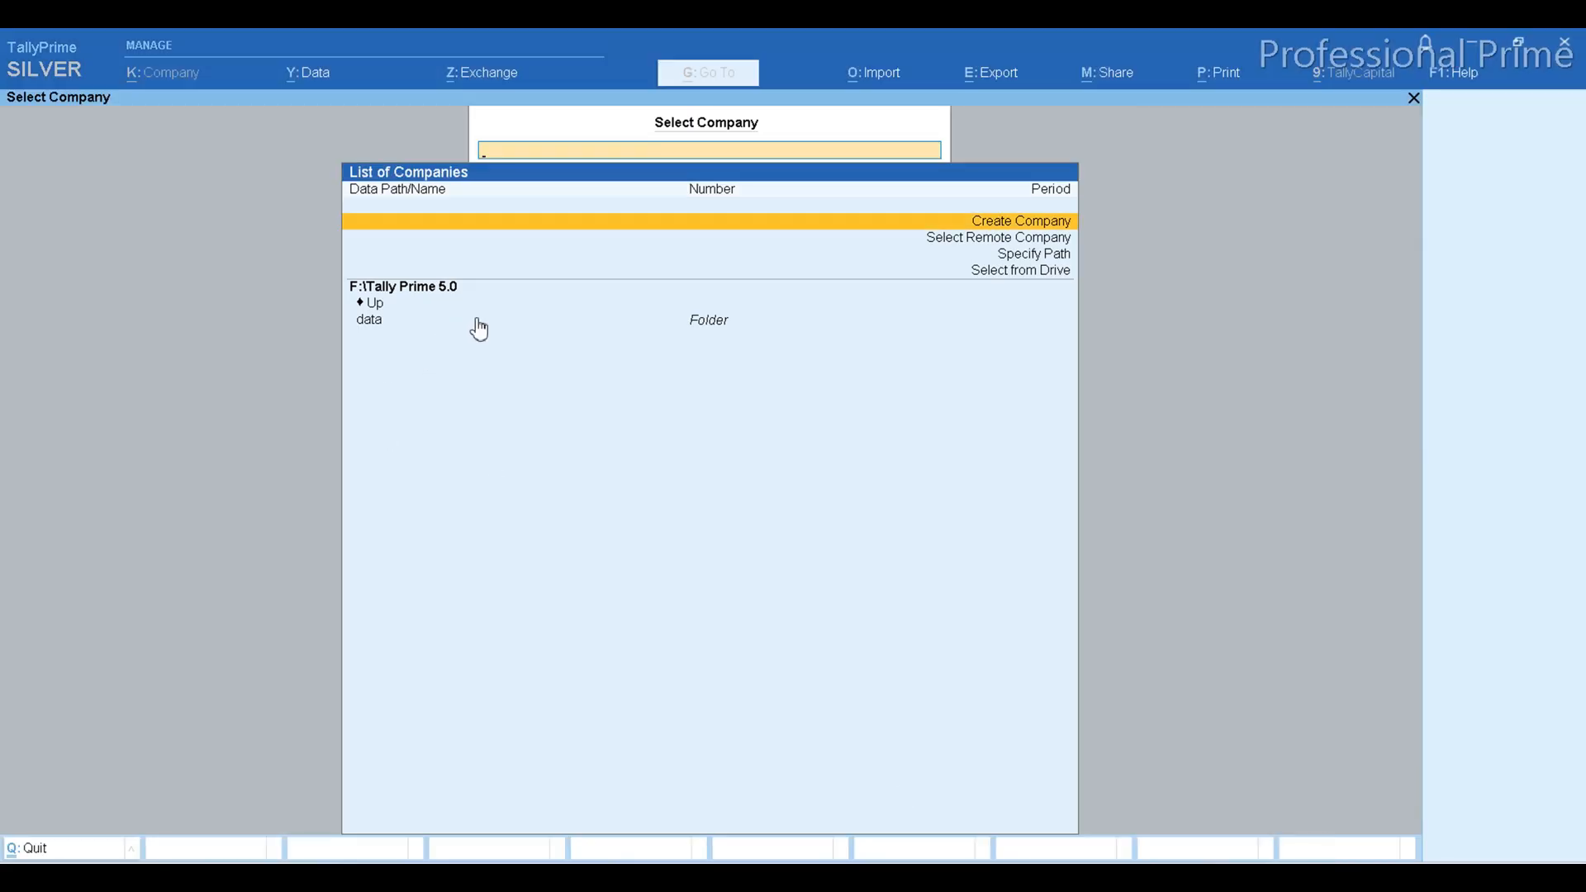
{"action": "key", "text": "Escape"}
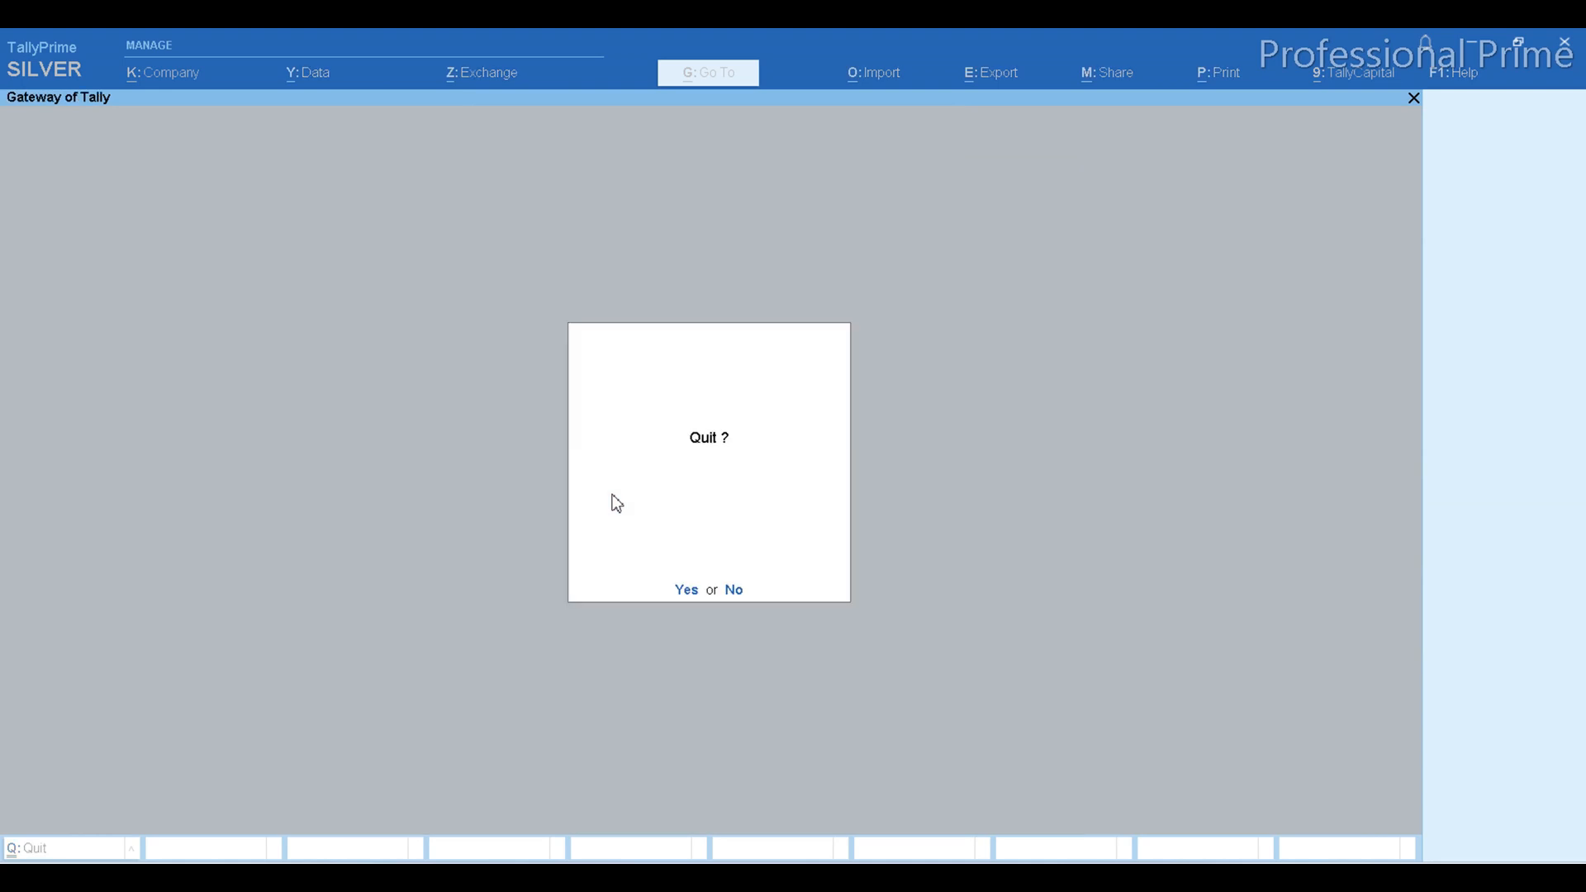
{"action": "key", "text": "n"}
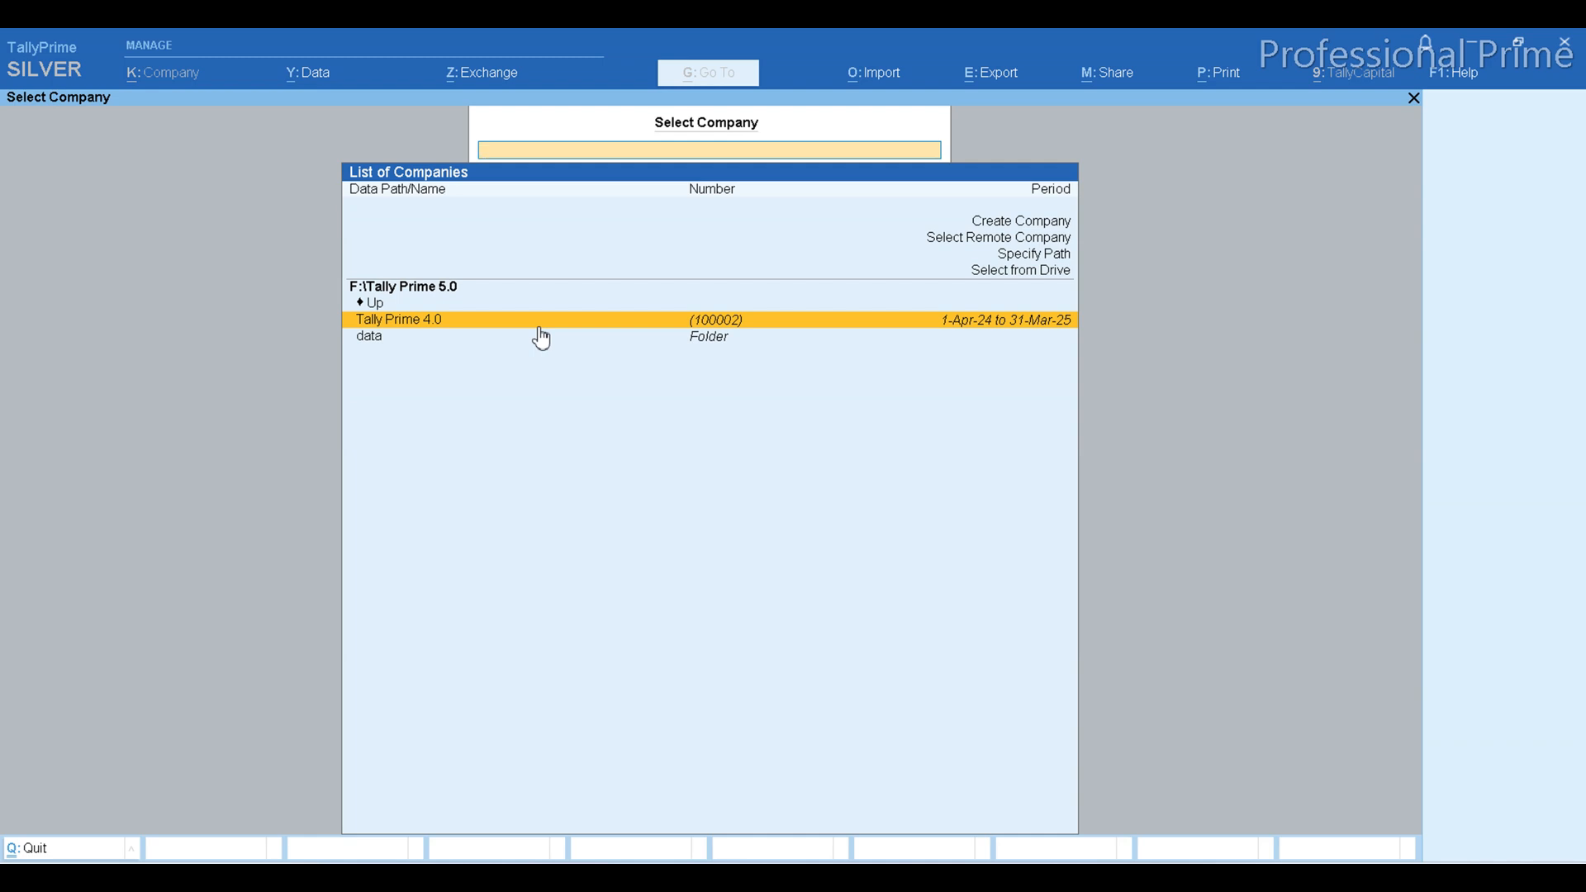
{"action": "key", "text": "Return"}
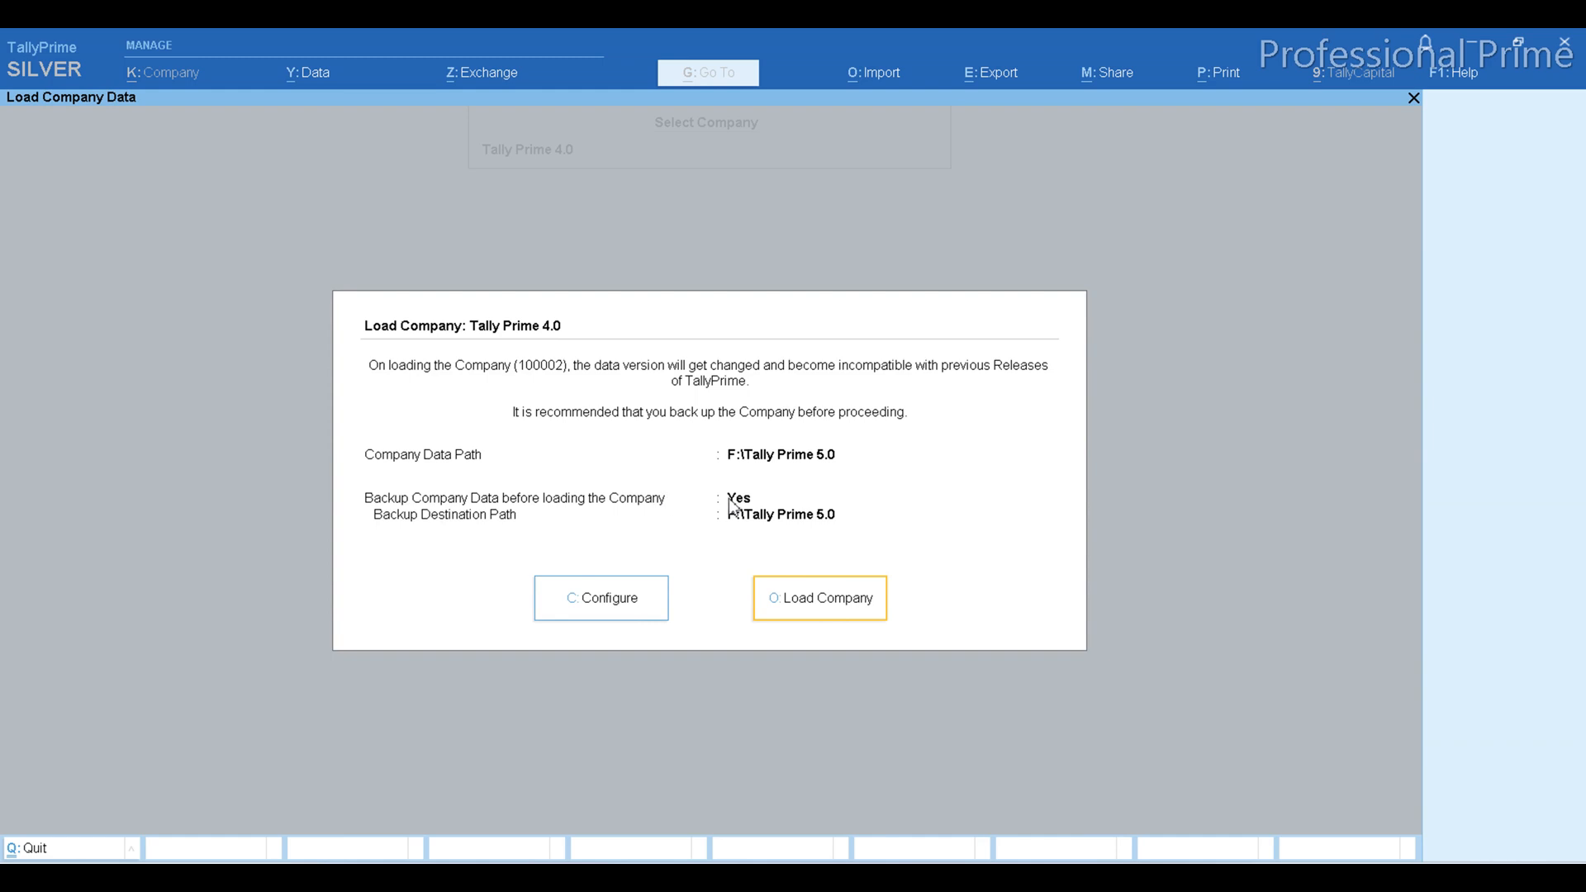
Set Backup Company Data before Migration to No and load the company.
{"action": "left_click", "coordinate": [633, 595]}
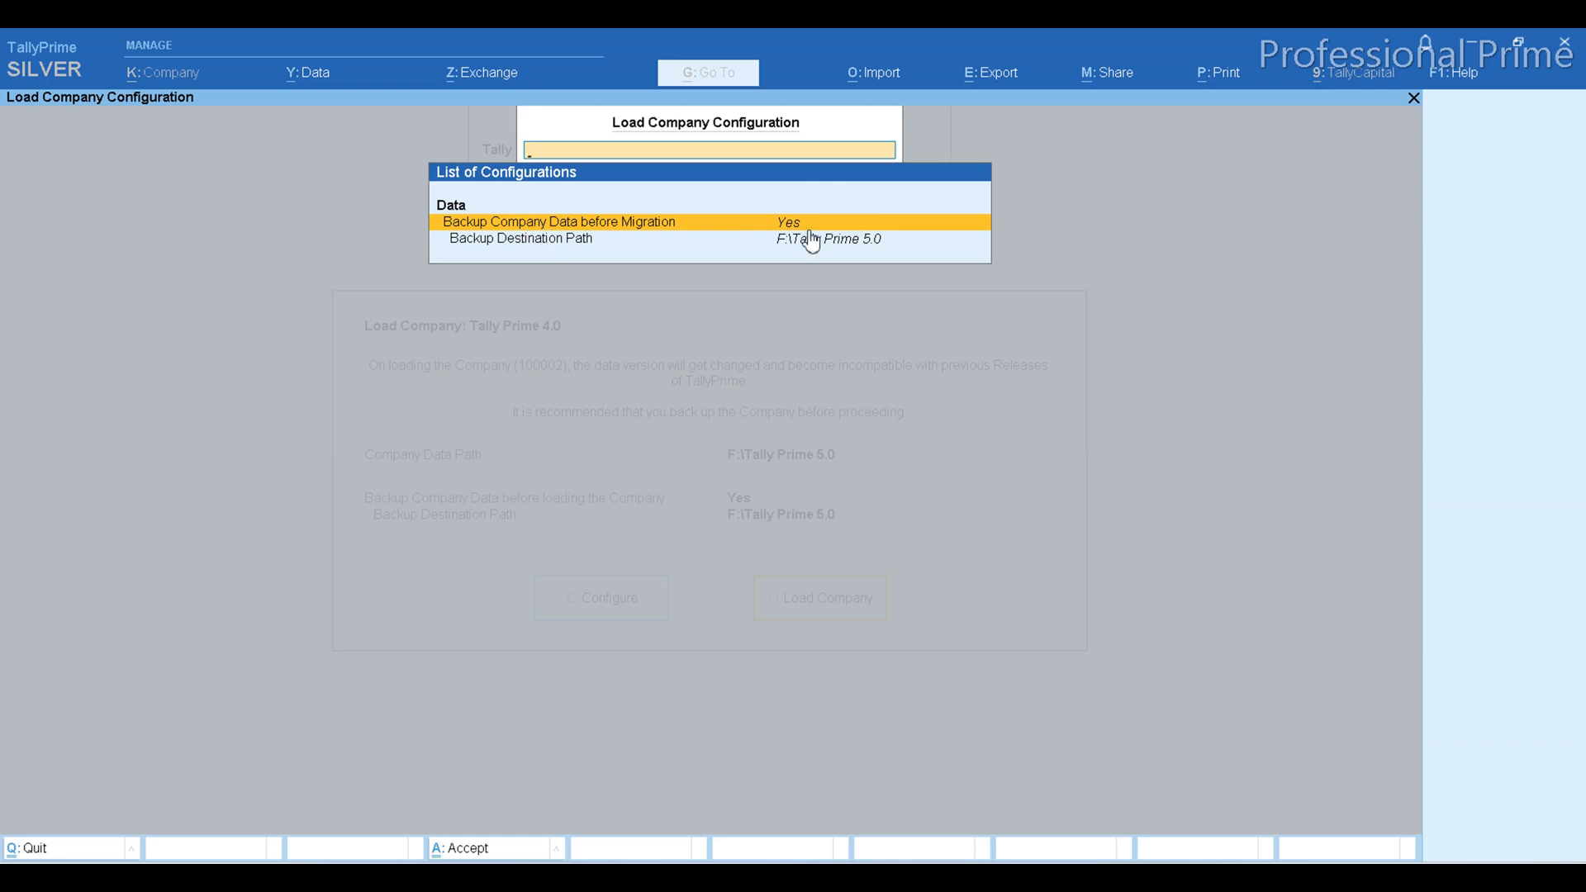
{"action": "key", "text": "Return"}
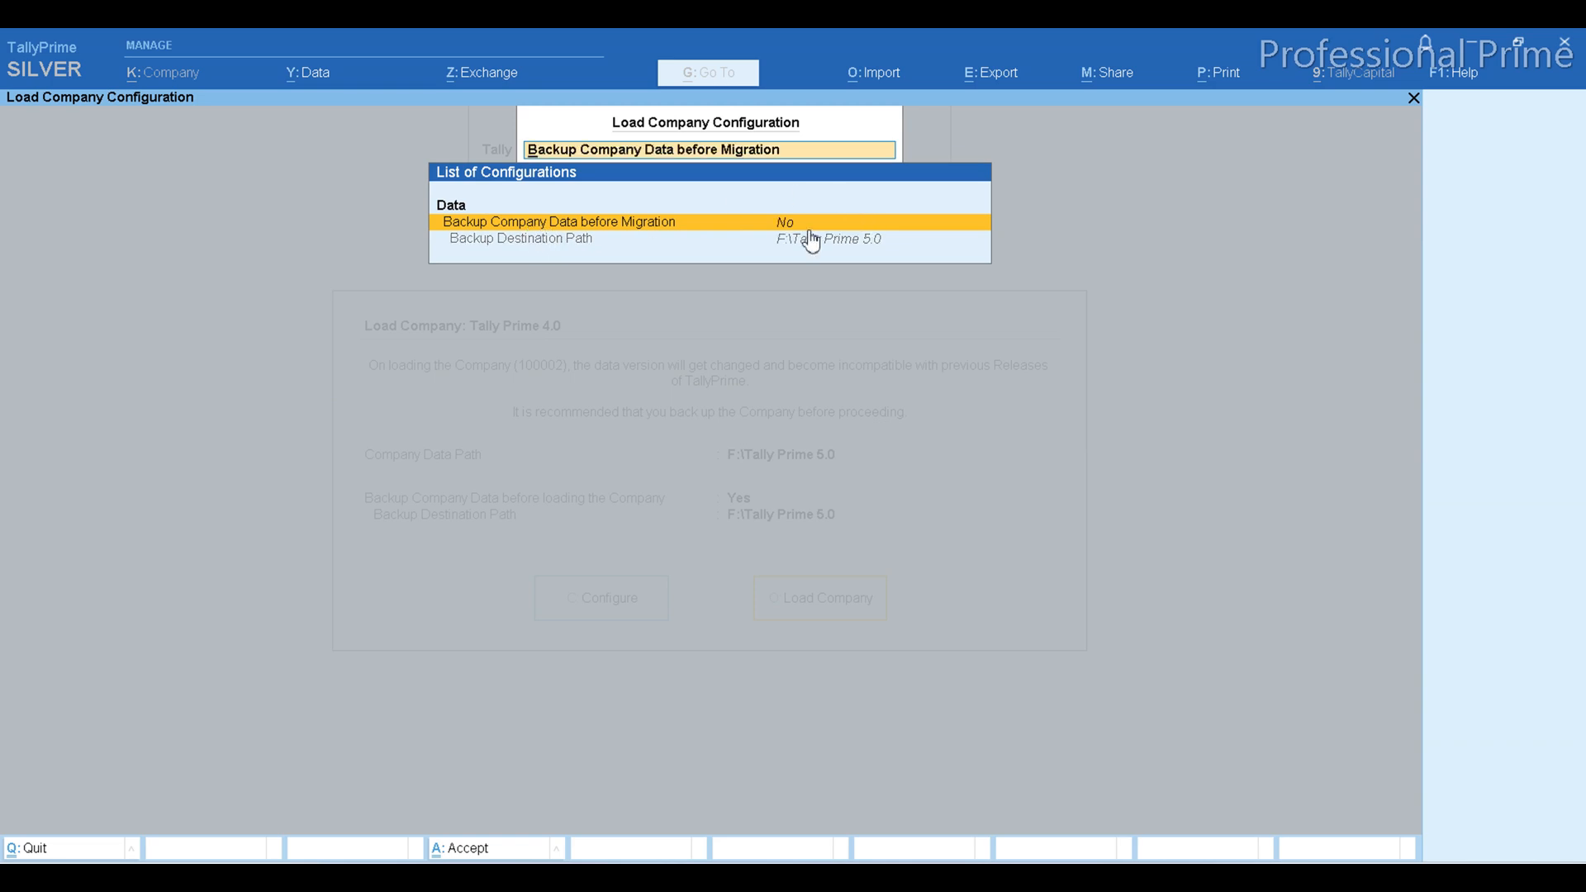
{"action": "key", "text": "ctrl+a"}
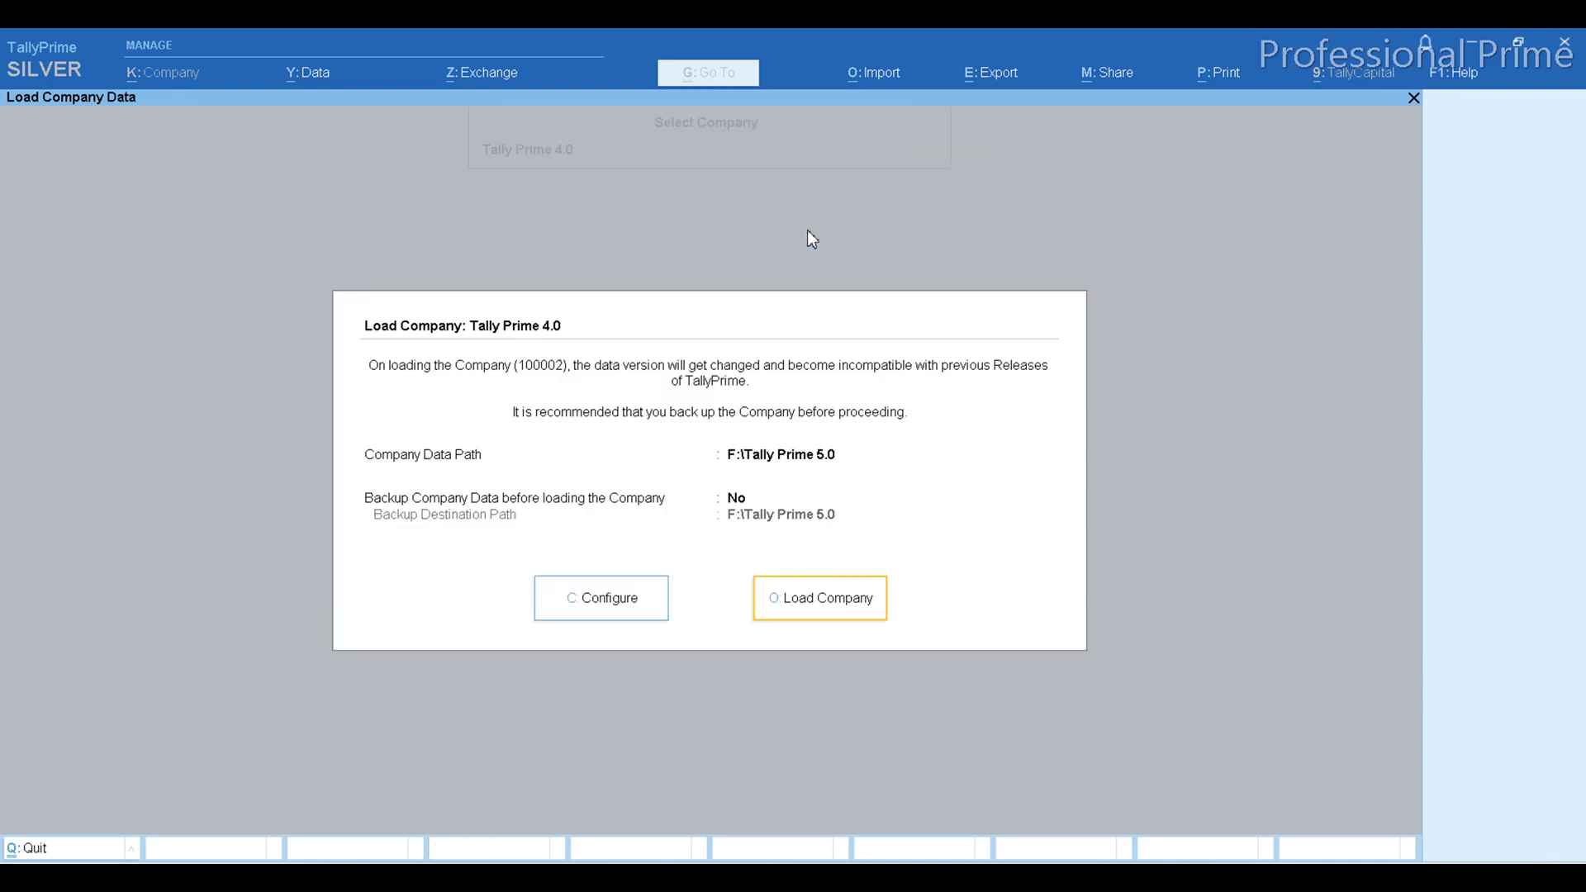
{"action": "left_click", "coordinate": [830, 596]}
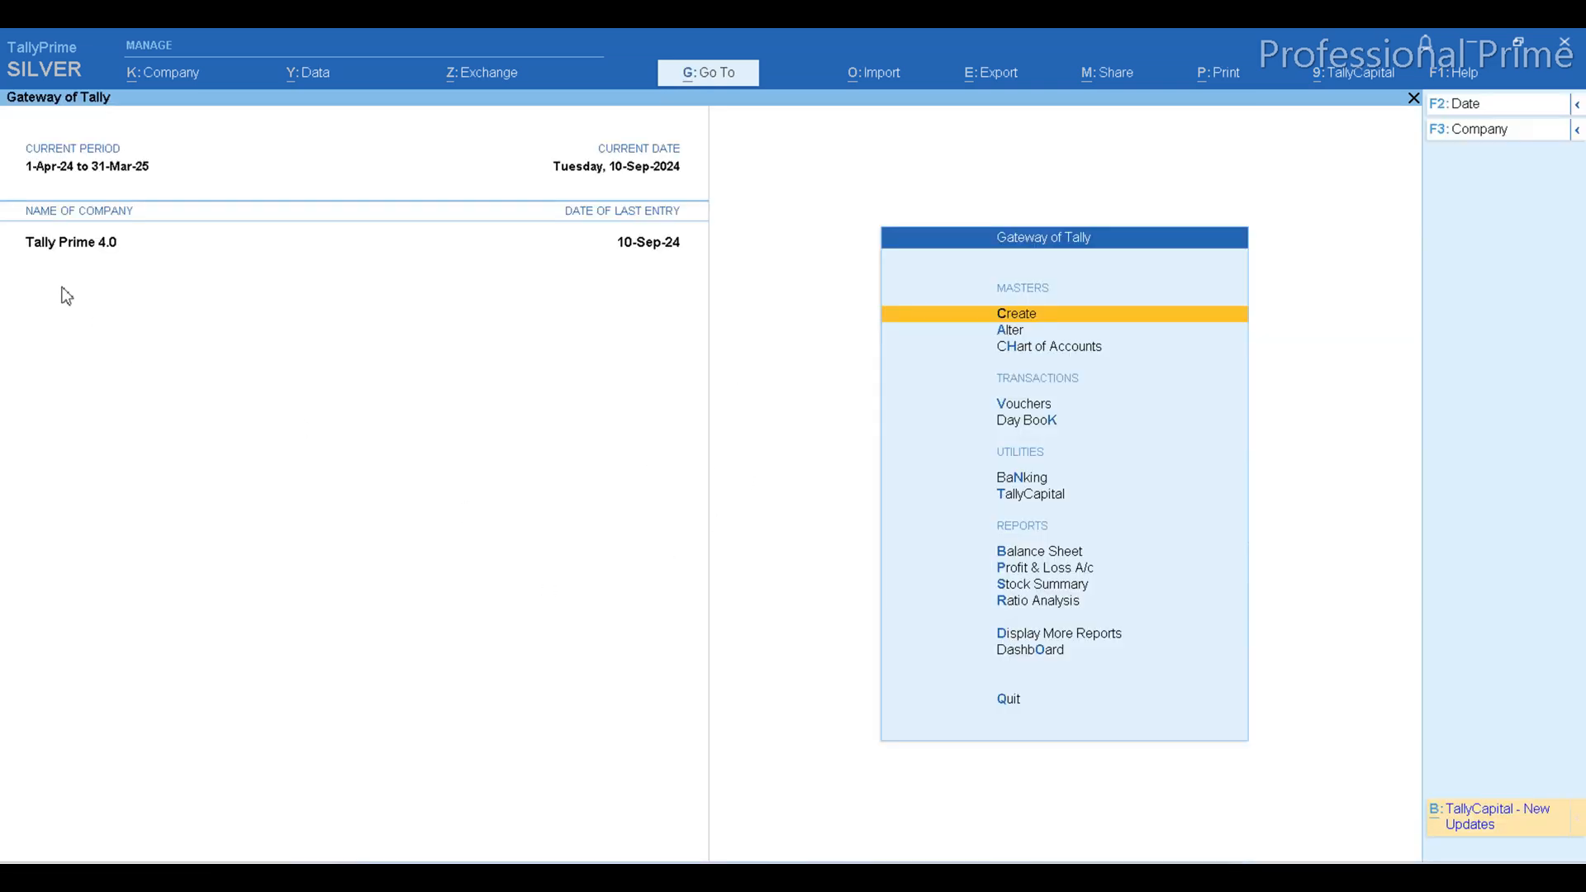
Alter the loaded company, changing its company name and mailing name to Tally Prime 5.0, and save it.
{"action": "left_click", "coordinate": [174, 76]}
{"action": "key", "text": "Down"}
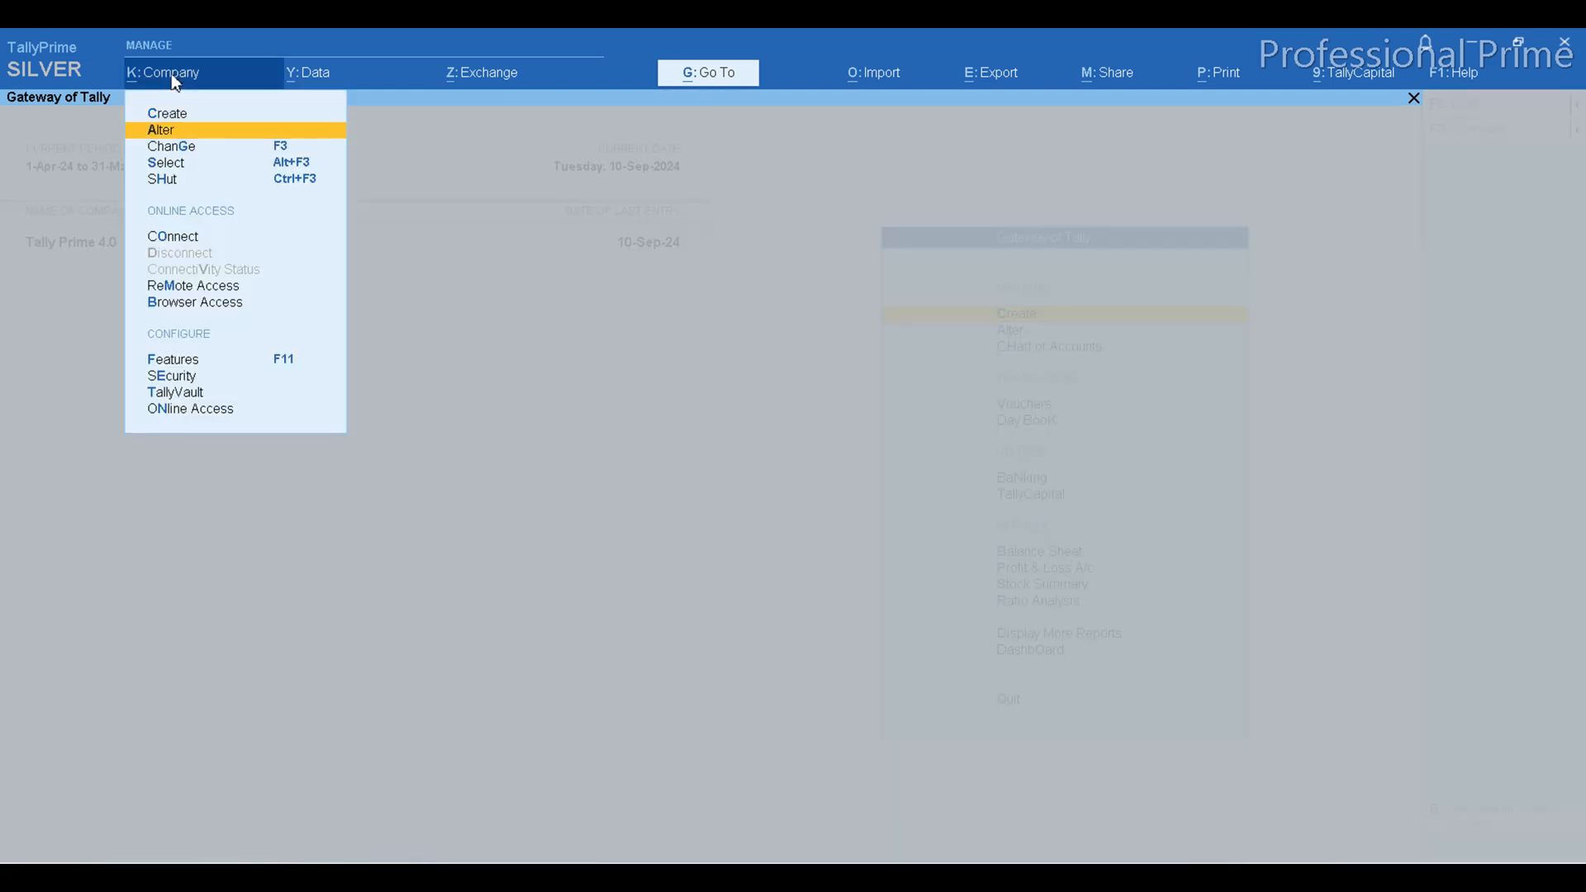
{"action": "key", "text": "Return"}
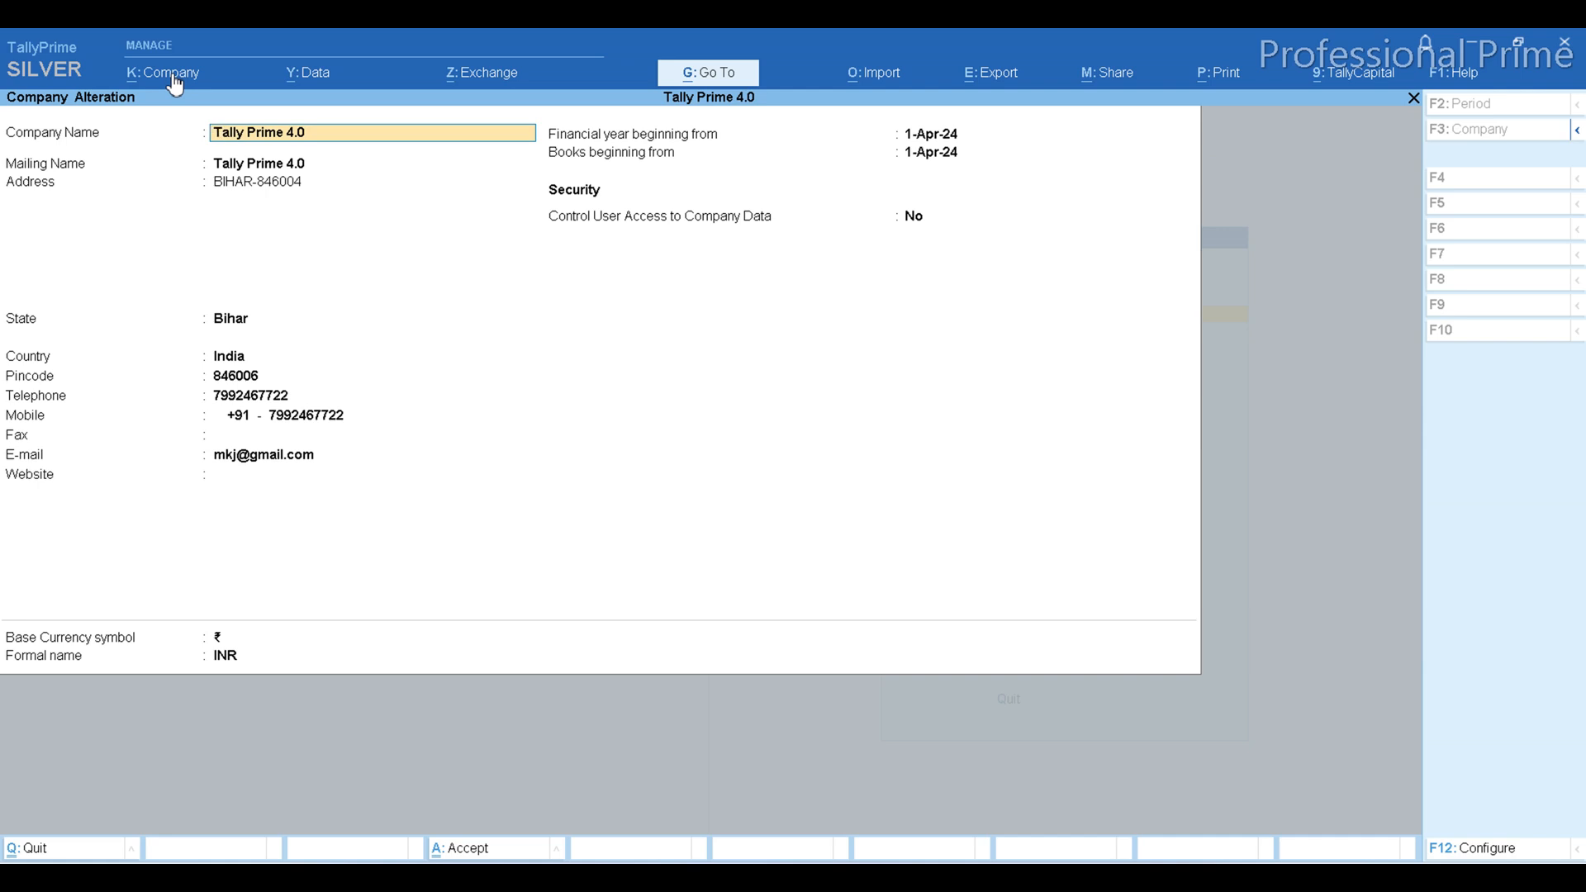
{"action": "key", "text": "BackSpace"}
{"action": "key", "text": "Return"}
{"action": "key", "text": "ctrl"}
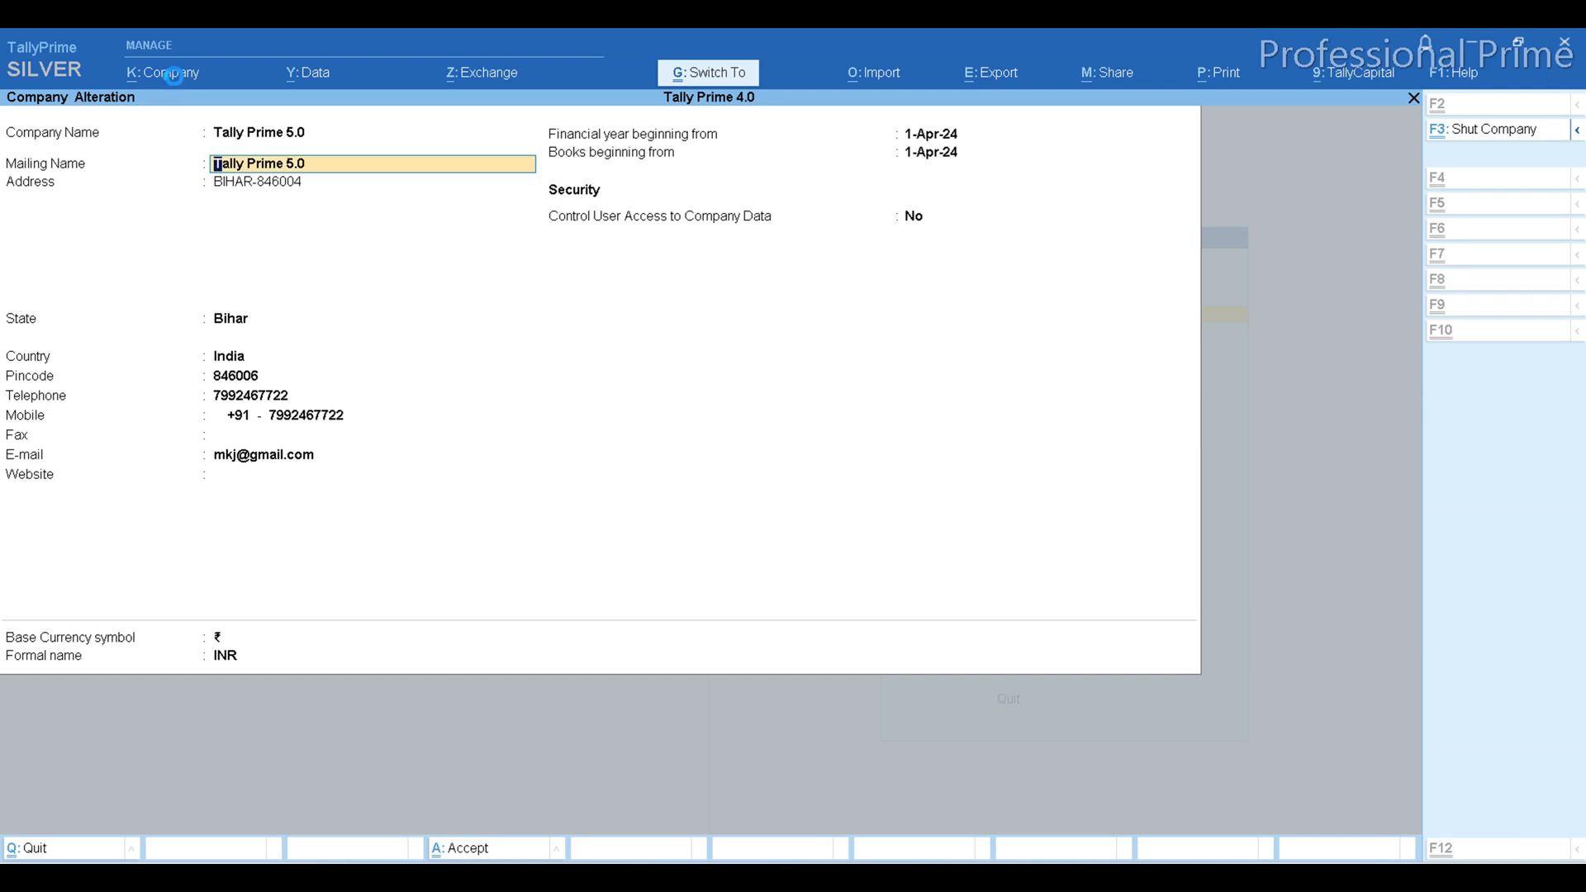
{"action": "key", "text": "ctrl+a"}
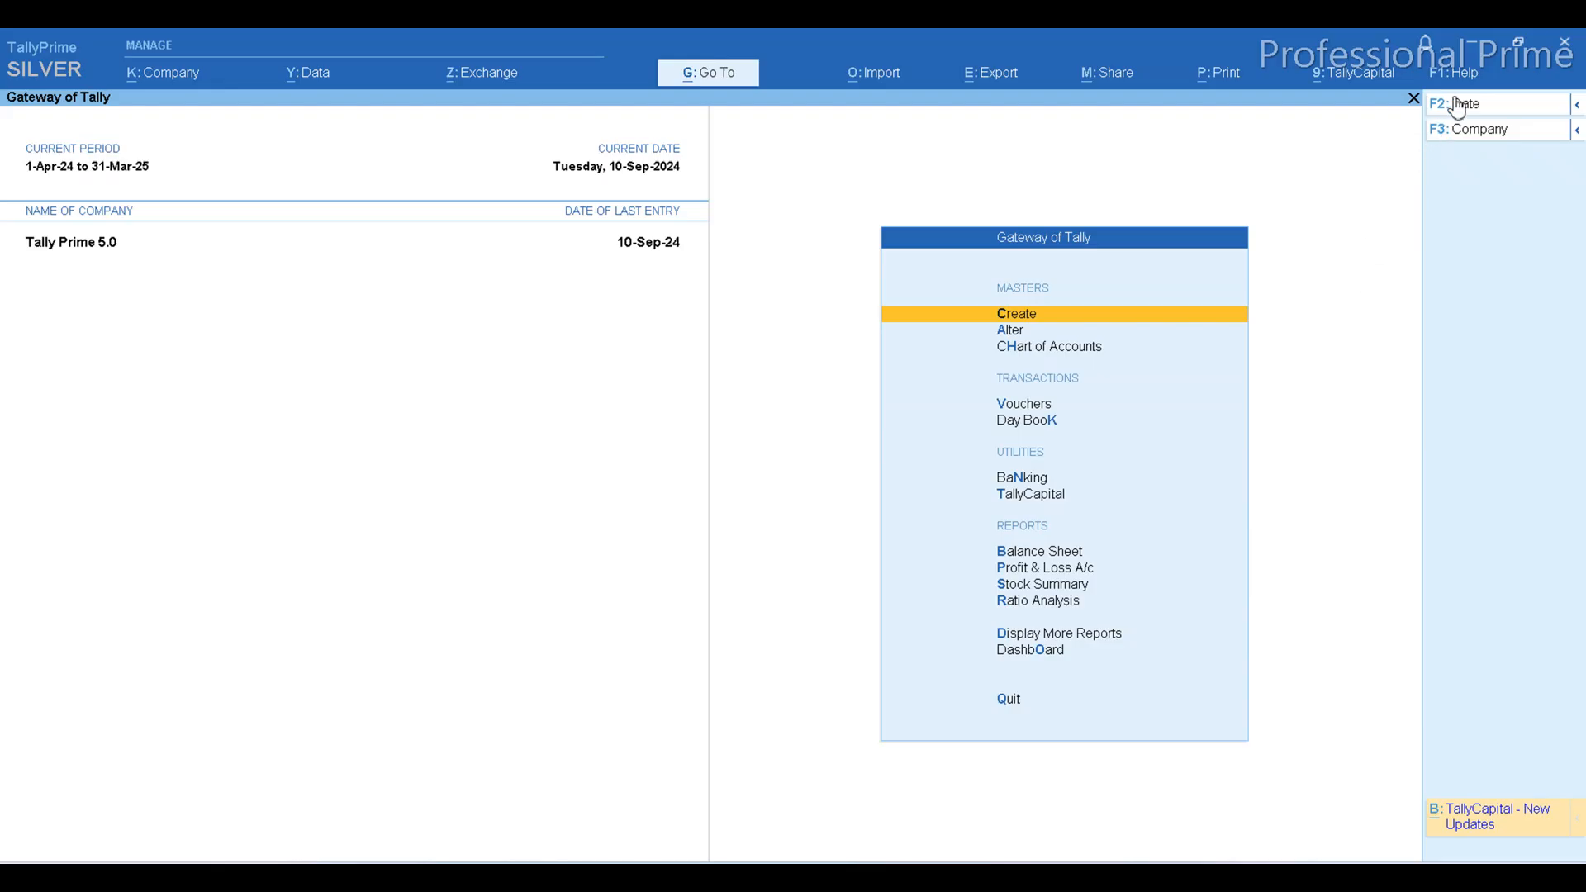
Open the application's Display settings.
{"action": "left_click", "coordinate": [1467, 78]}
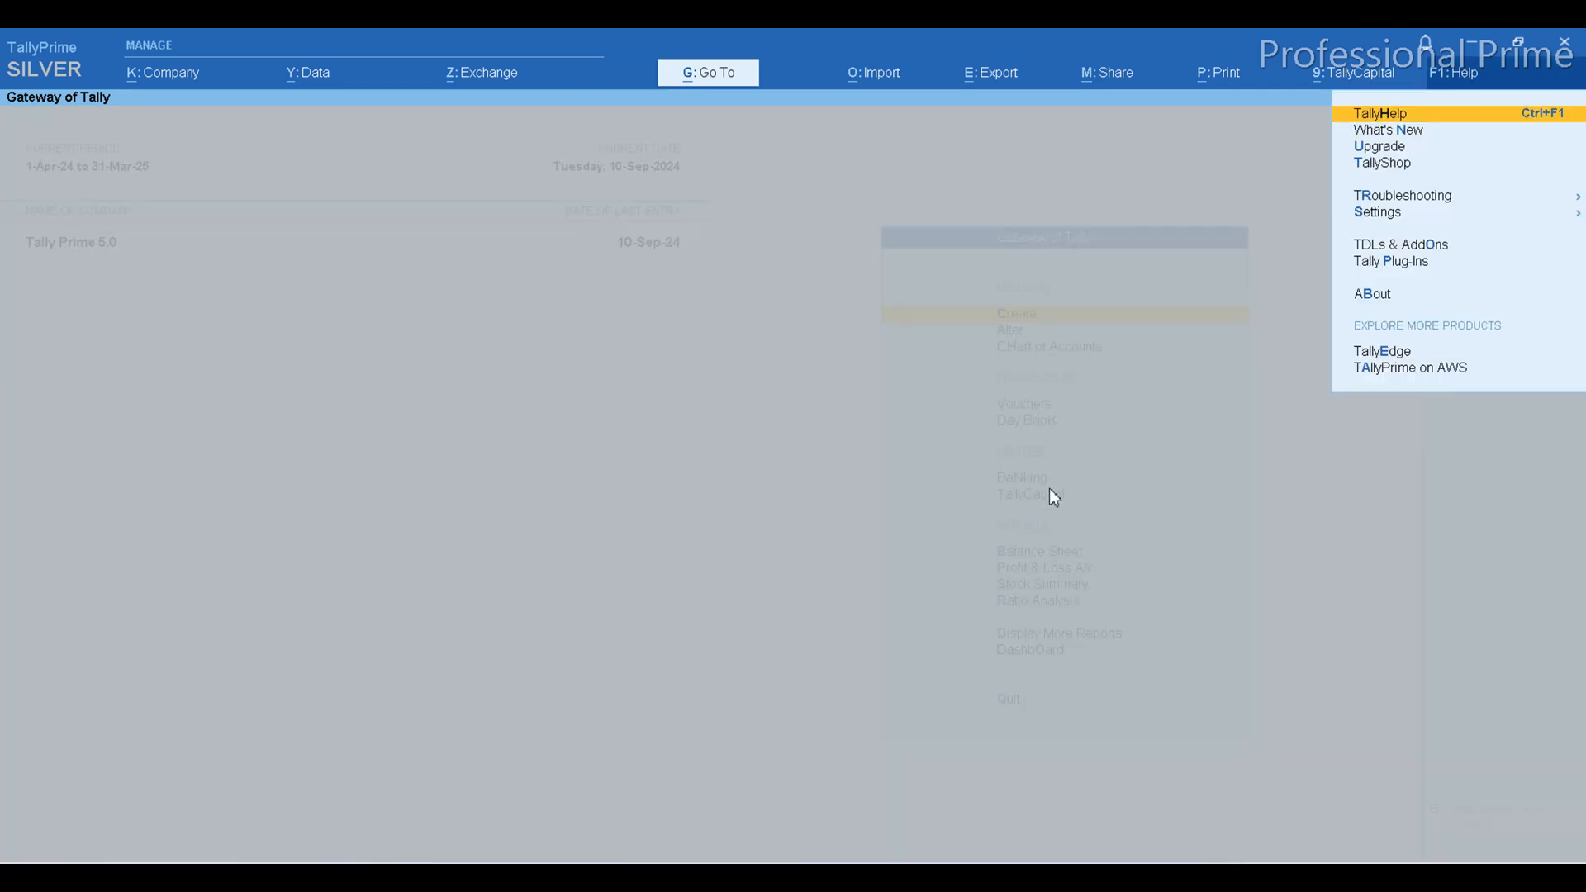
{"action": "key", "text": "Down"}
{"action": "key", "text": "Down"}
{"action": "key", "text": "Down"}
{"action": "key", "text": "Down"}
{"action": "key", "text": "Down"}
{"action": "key", "text": "Down"}
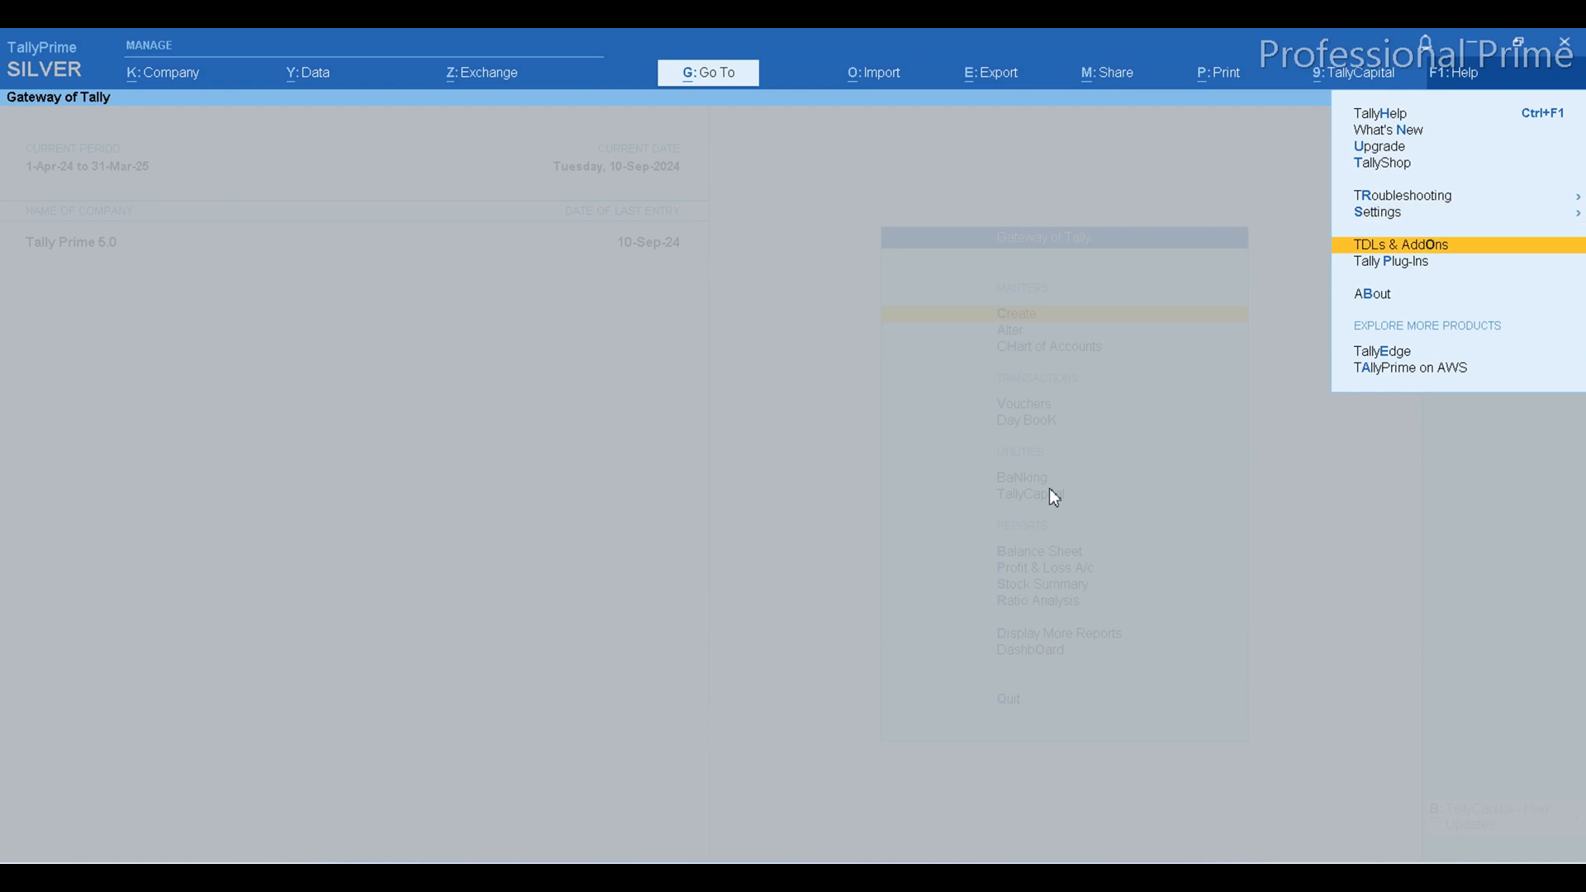
{"action": "key", "text": "Up"}
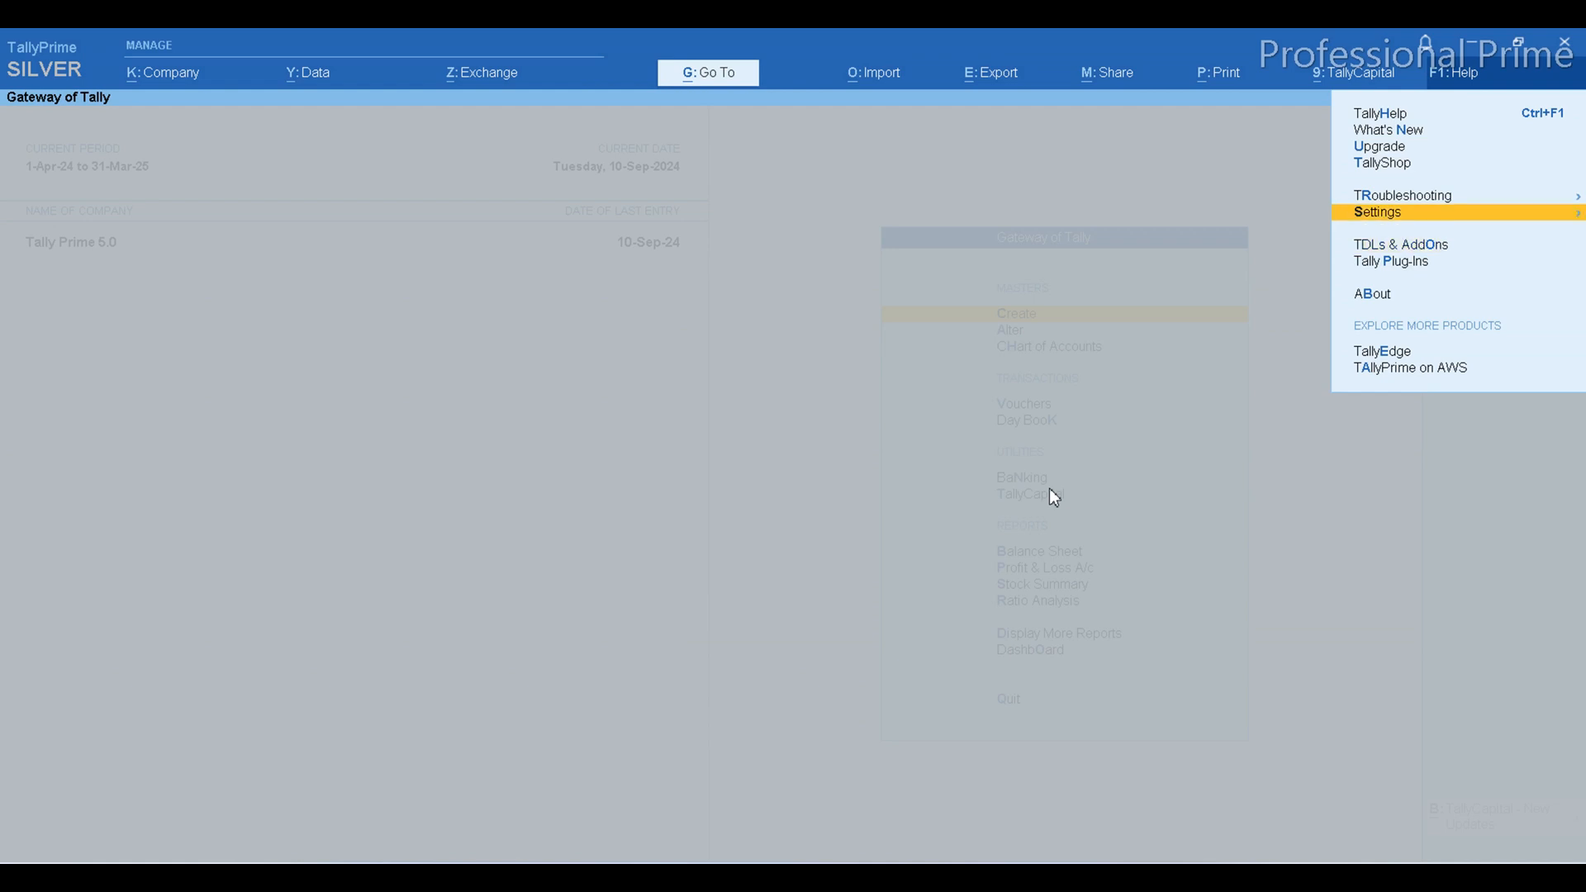
{"action": "key", "text": "Return"}
{"action": "key", "text": "Down"}
{"action": "key", "text": "Down"}
{"action": "key", "text": "Down"}
{"action": "key", "text": "Down"}
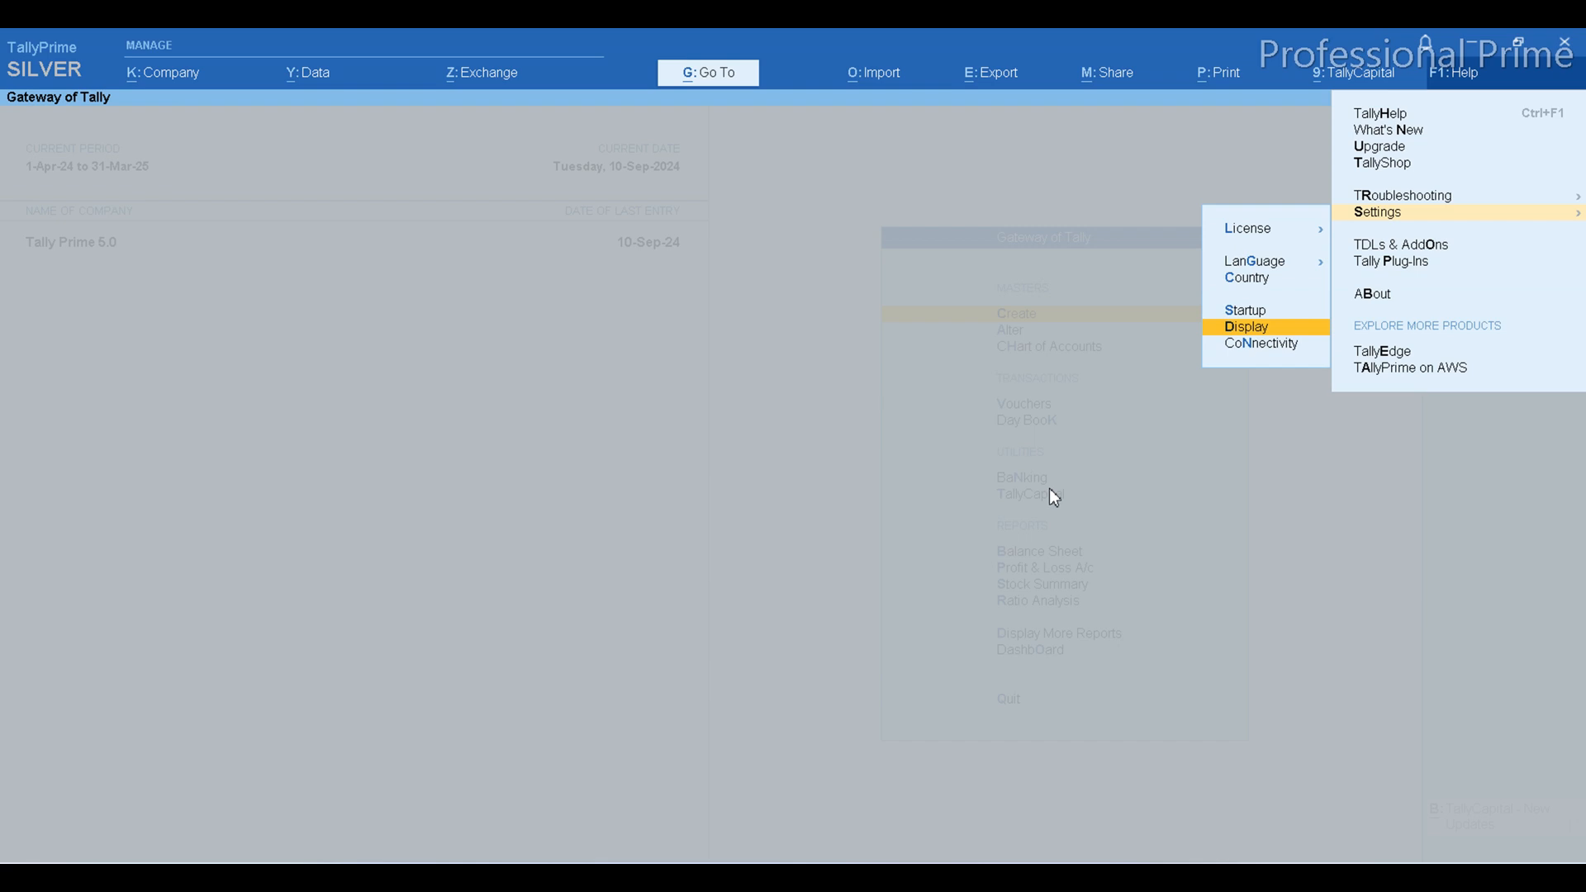
{"action": "key", "text": "Return"}
{"action": "key", "text": "Up"}
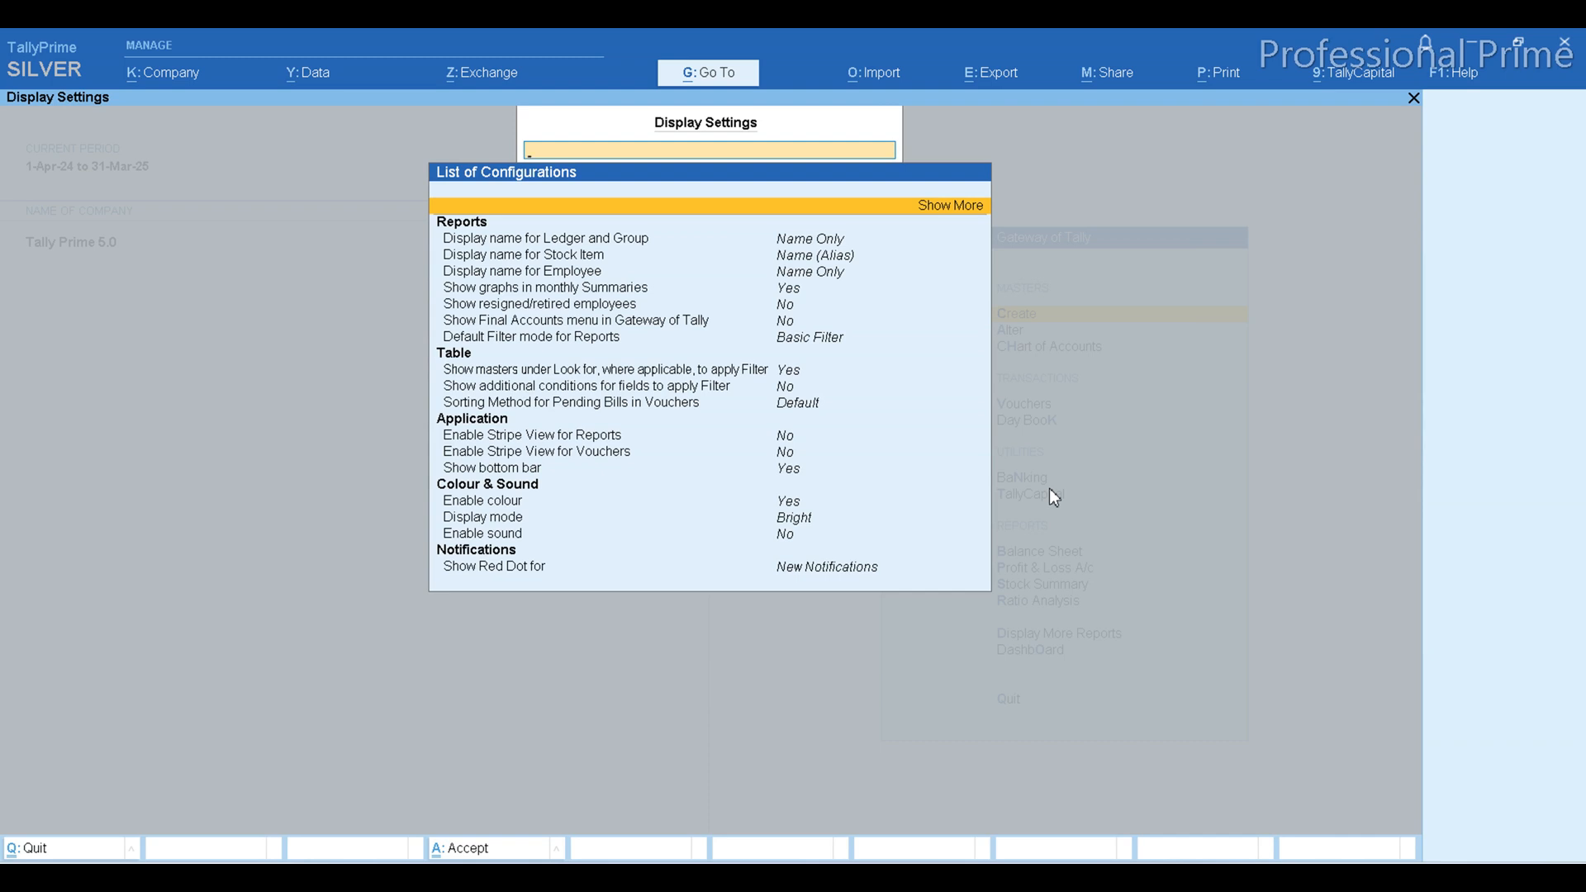
Set Enable Stripe View for Reports to Yes in the Application group.
{"action": "key", "text": "Down"}
{"action": "key", "text": "Down"}
{"action": "key", "text": "Down"}
{"action": "key", "text": "Down"}
{"action": "key", "text": "Down"}
{"action": "key", "text": "Down"}
{"action": "key", "text": "Down"}
{"action": "key", "text": "Down"}
{"action": "key", "text": "Down"}
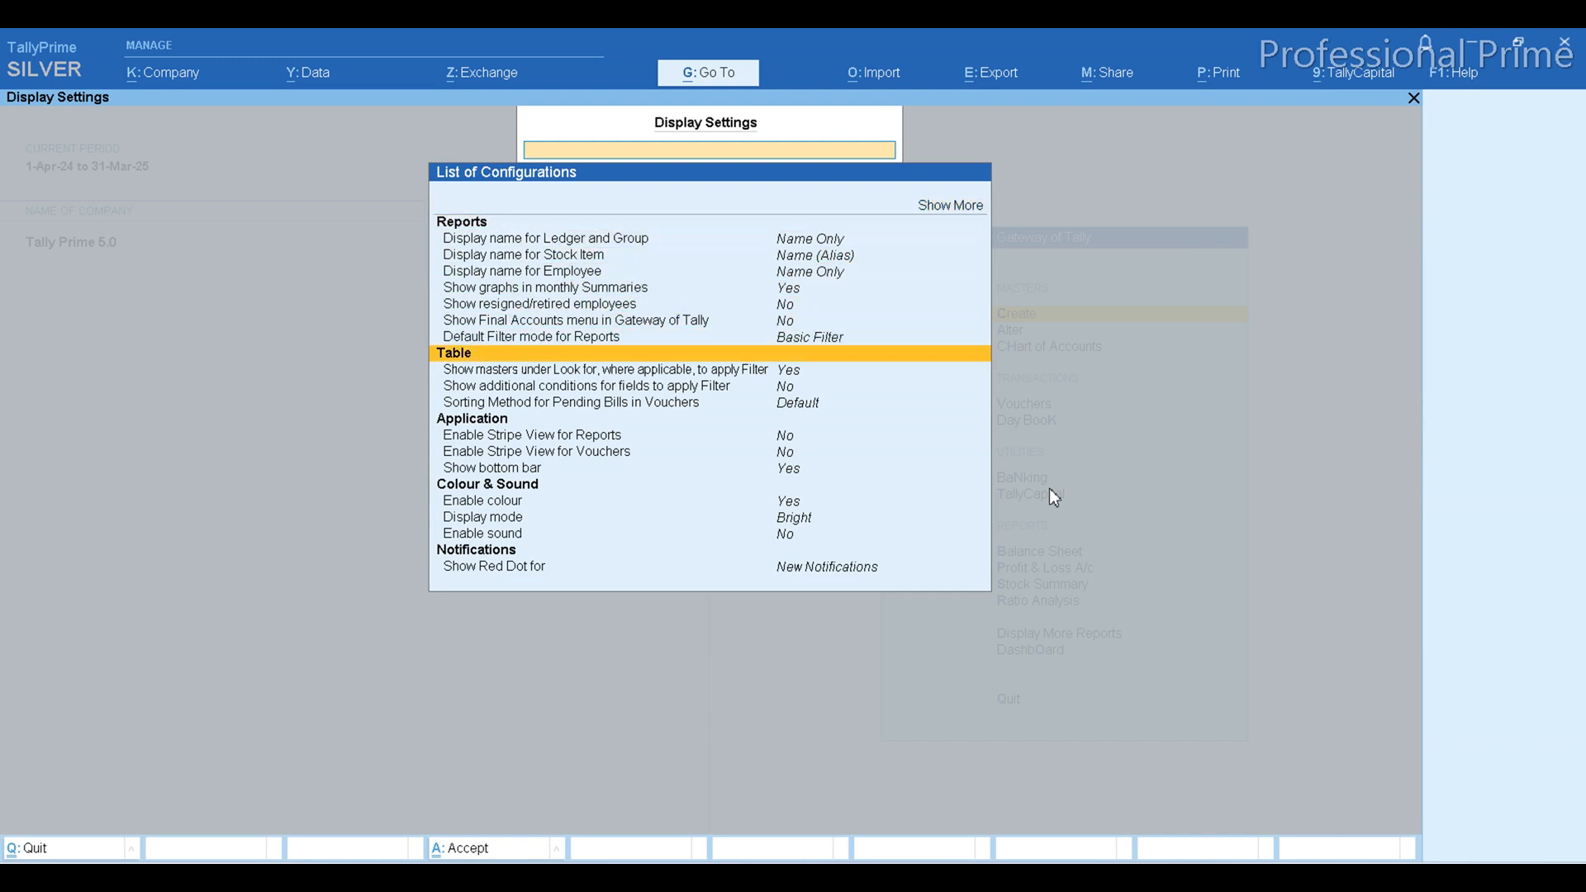
{"action": "key", "text": "Down"}
{"action": "key", "text": "Down"}
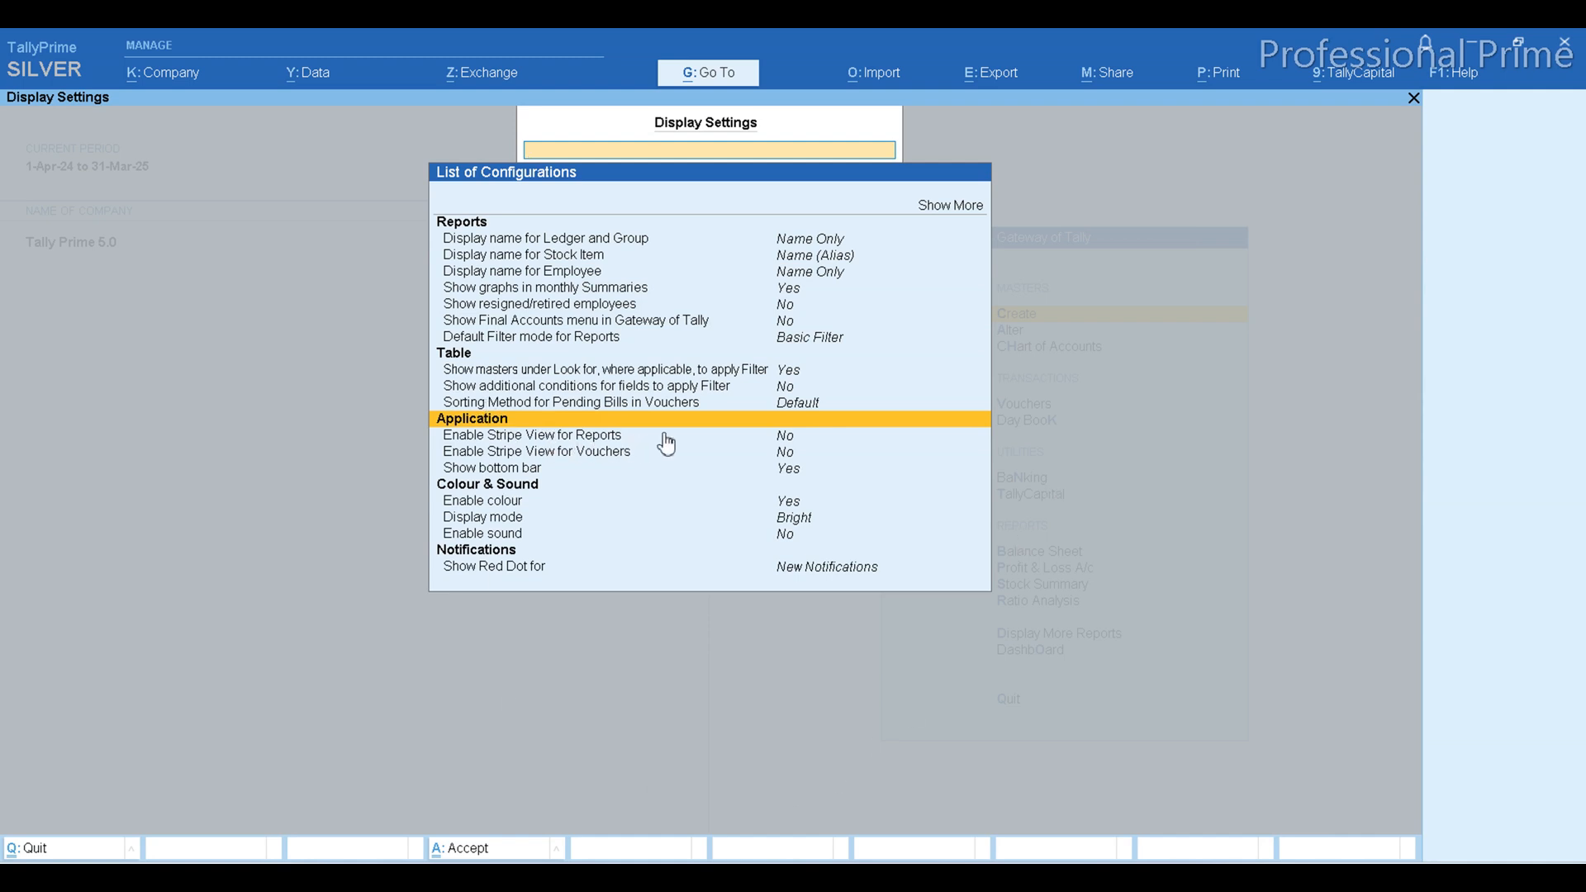
{"action": "key", "text": "Down"}
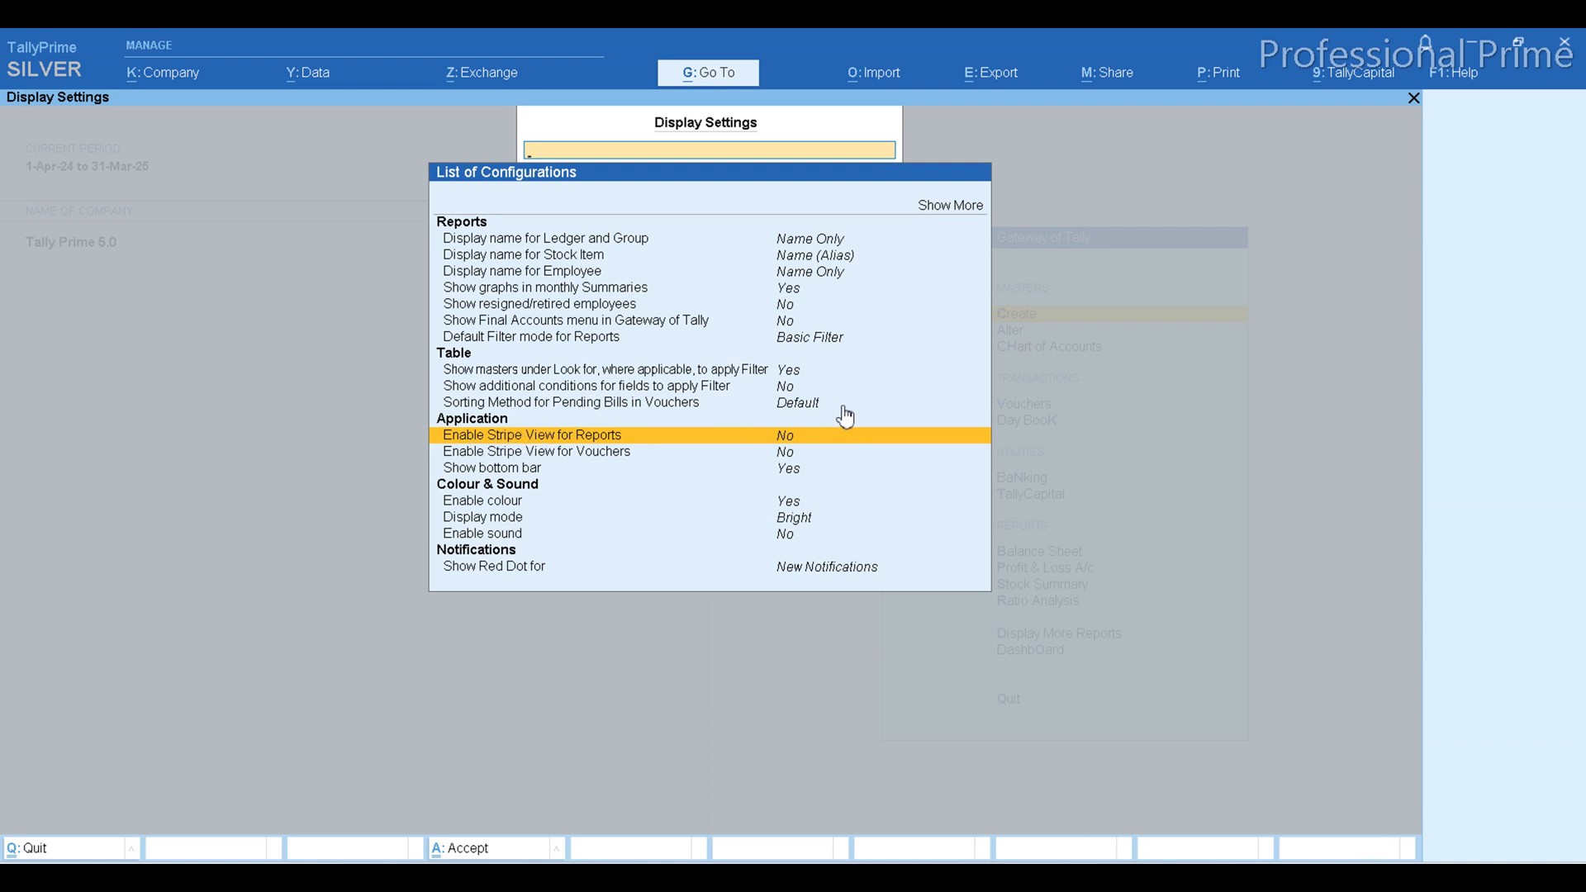
{"action": "key", "text": "Return"}
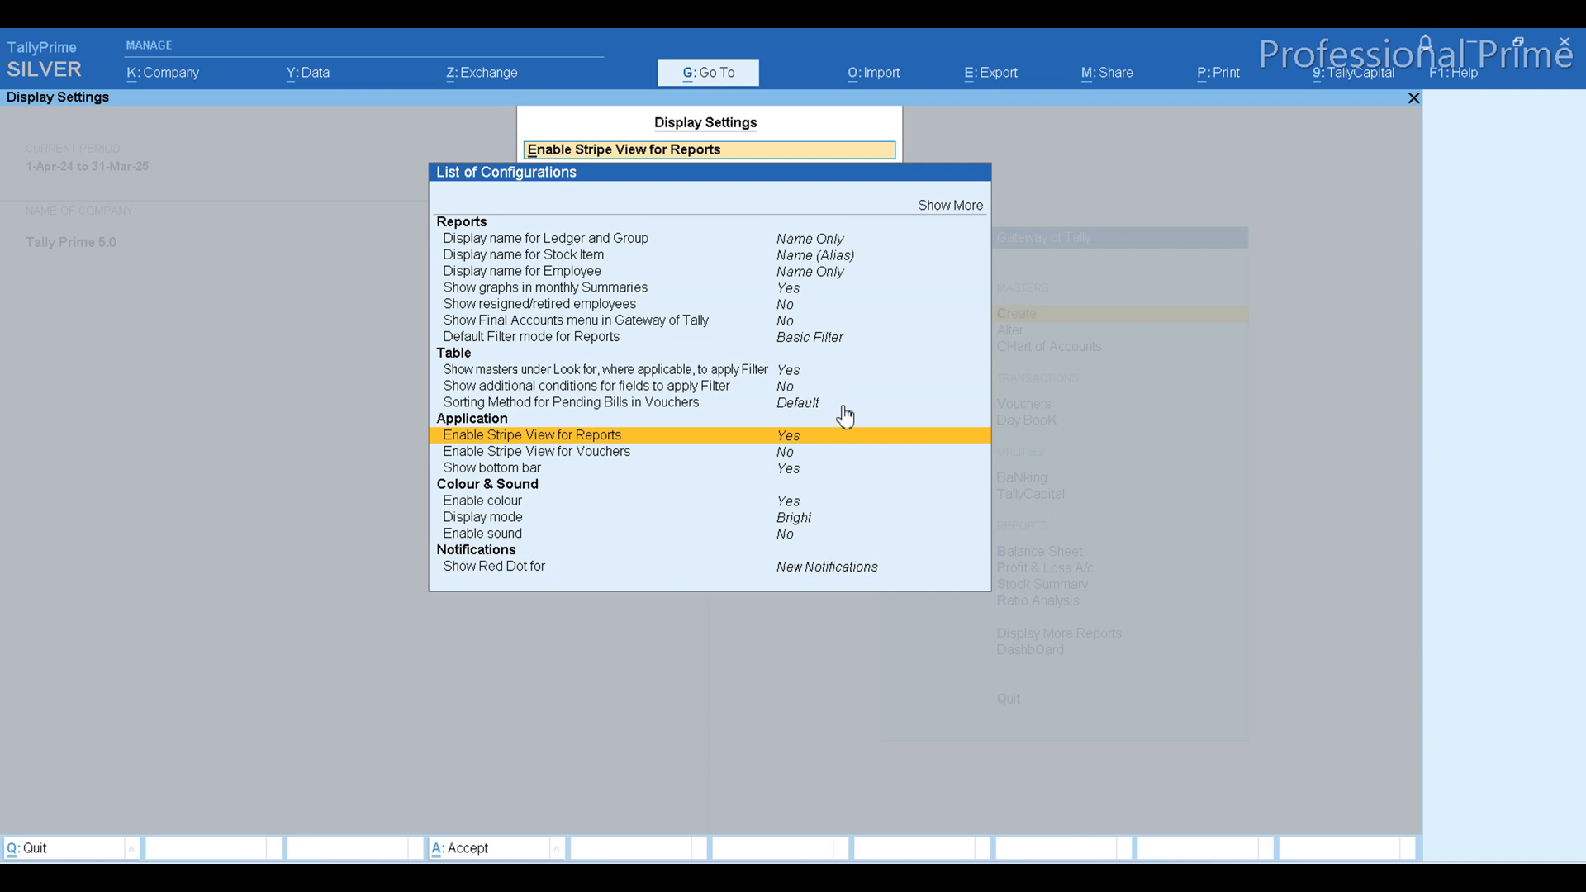
Set Enable Stripe View for Vouchers to Yes and accept the Display Settings.
{"action": "key", "text": "Down"}
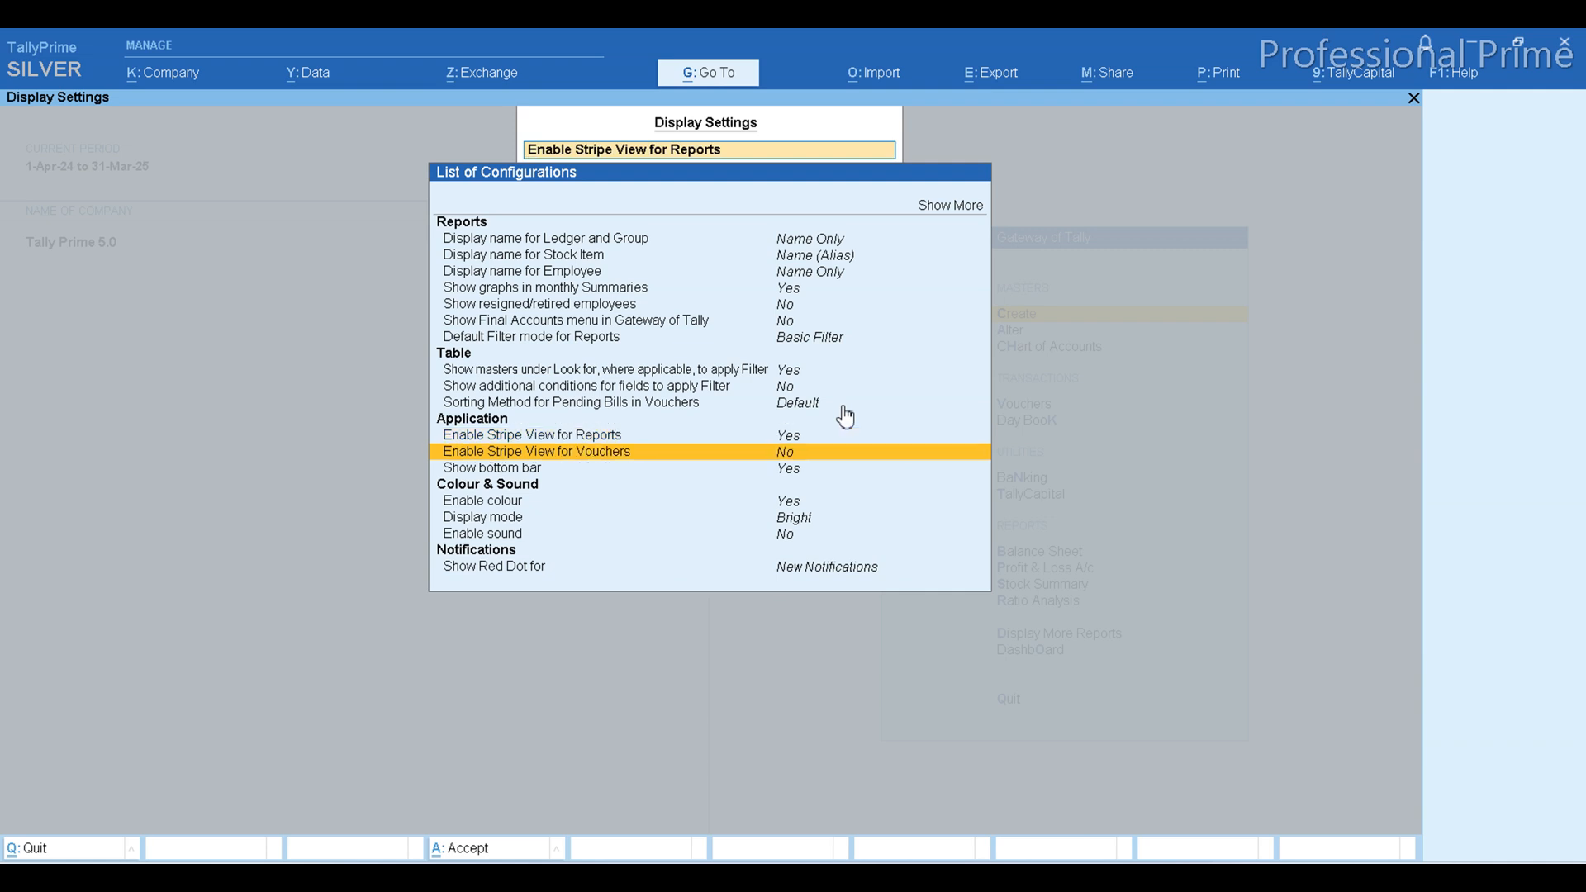
{"action": "key", "text": "Return"}
{"action": "key", "text": "ctrl+a"}
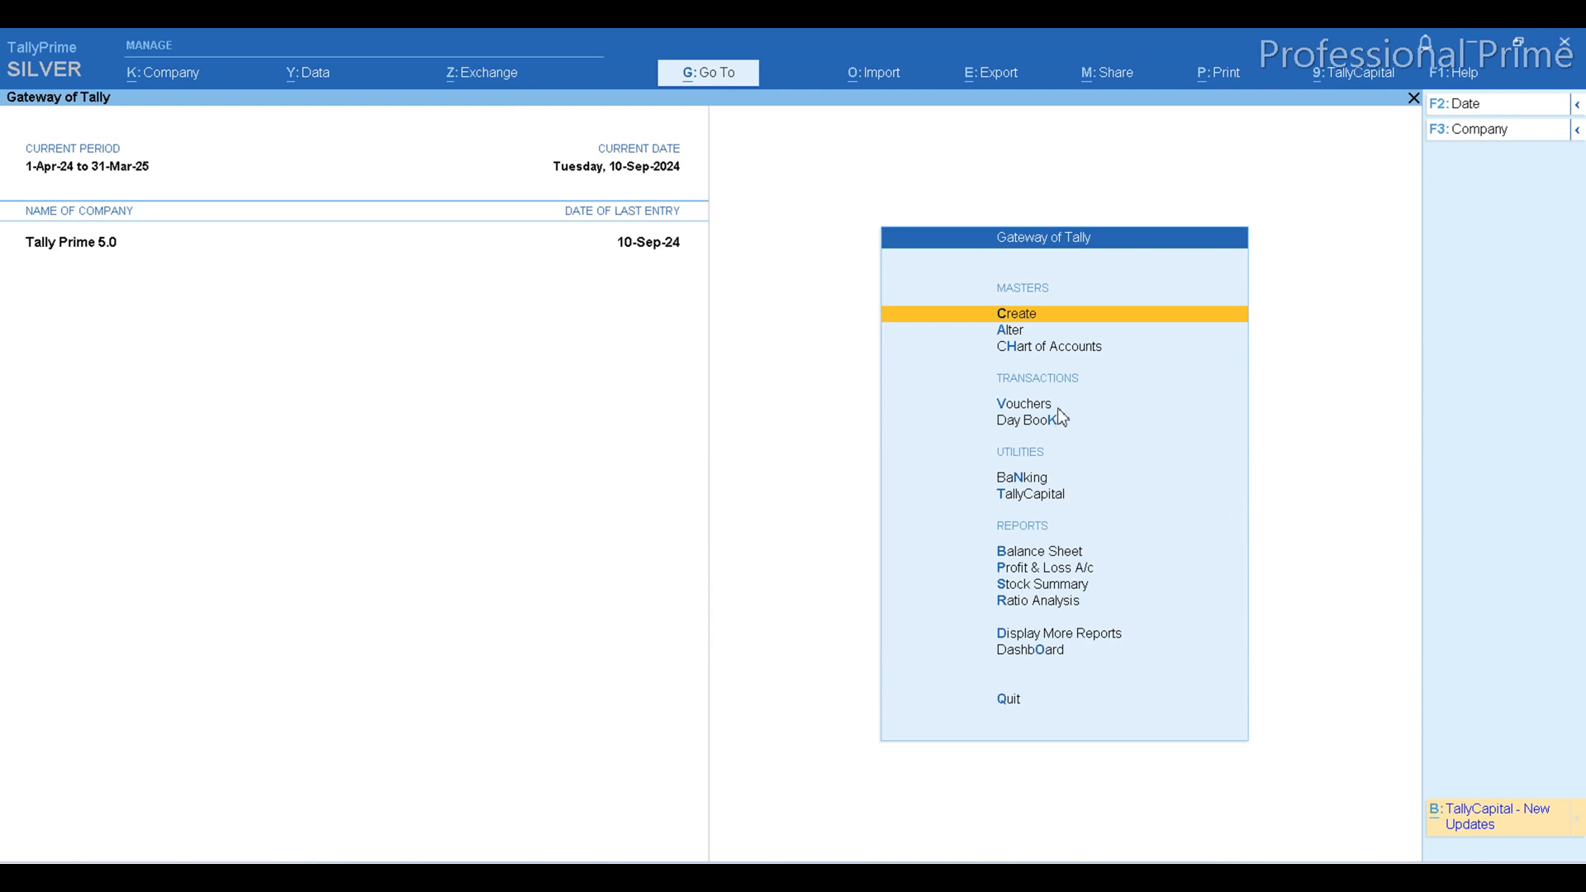
Open the Profit & Loss A/c report and examine the striped rows on both sides of the statement.
{"action": "key", "text": "p"}
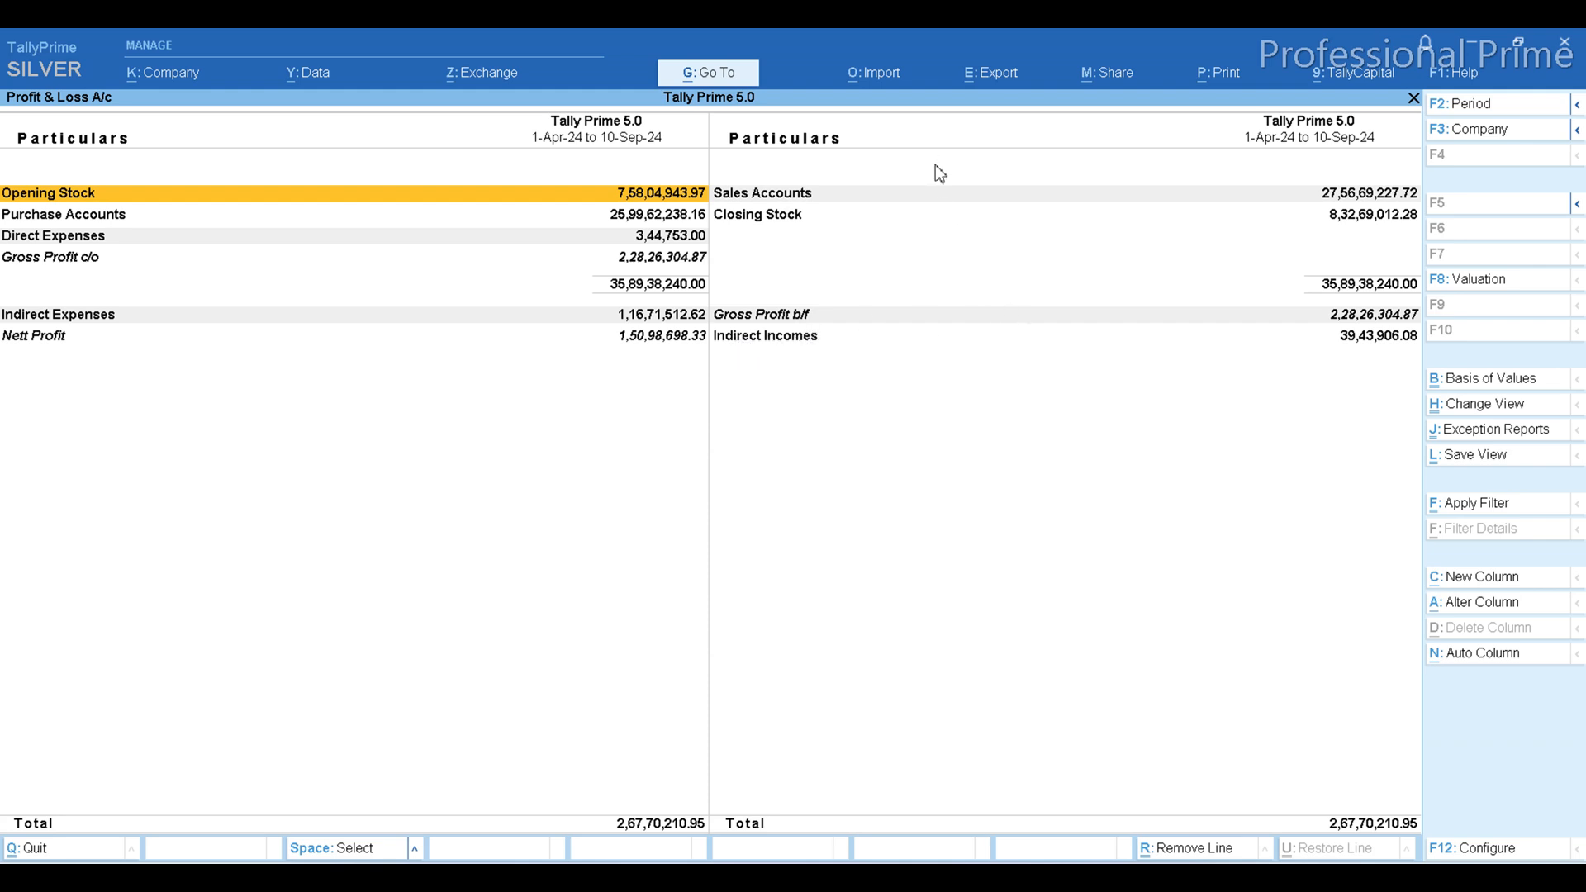
{"action": "key", "text": "Down"}
{"action": "key", "text": "Down"}
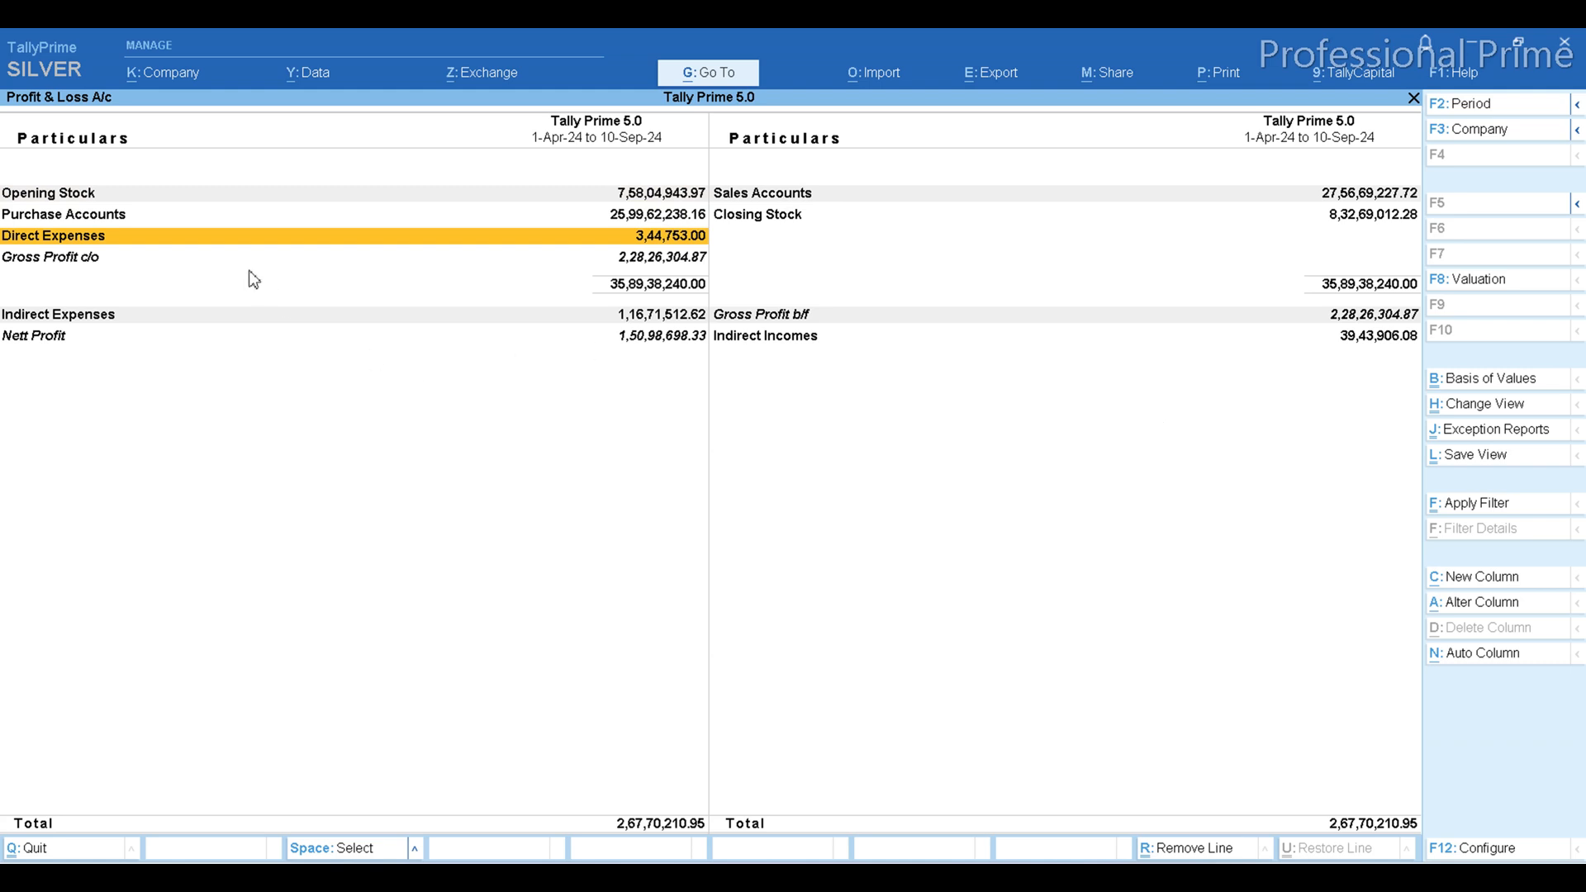
{"action": "key", "text": "Down"}
{"action": "key", "text": "Down"}
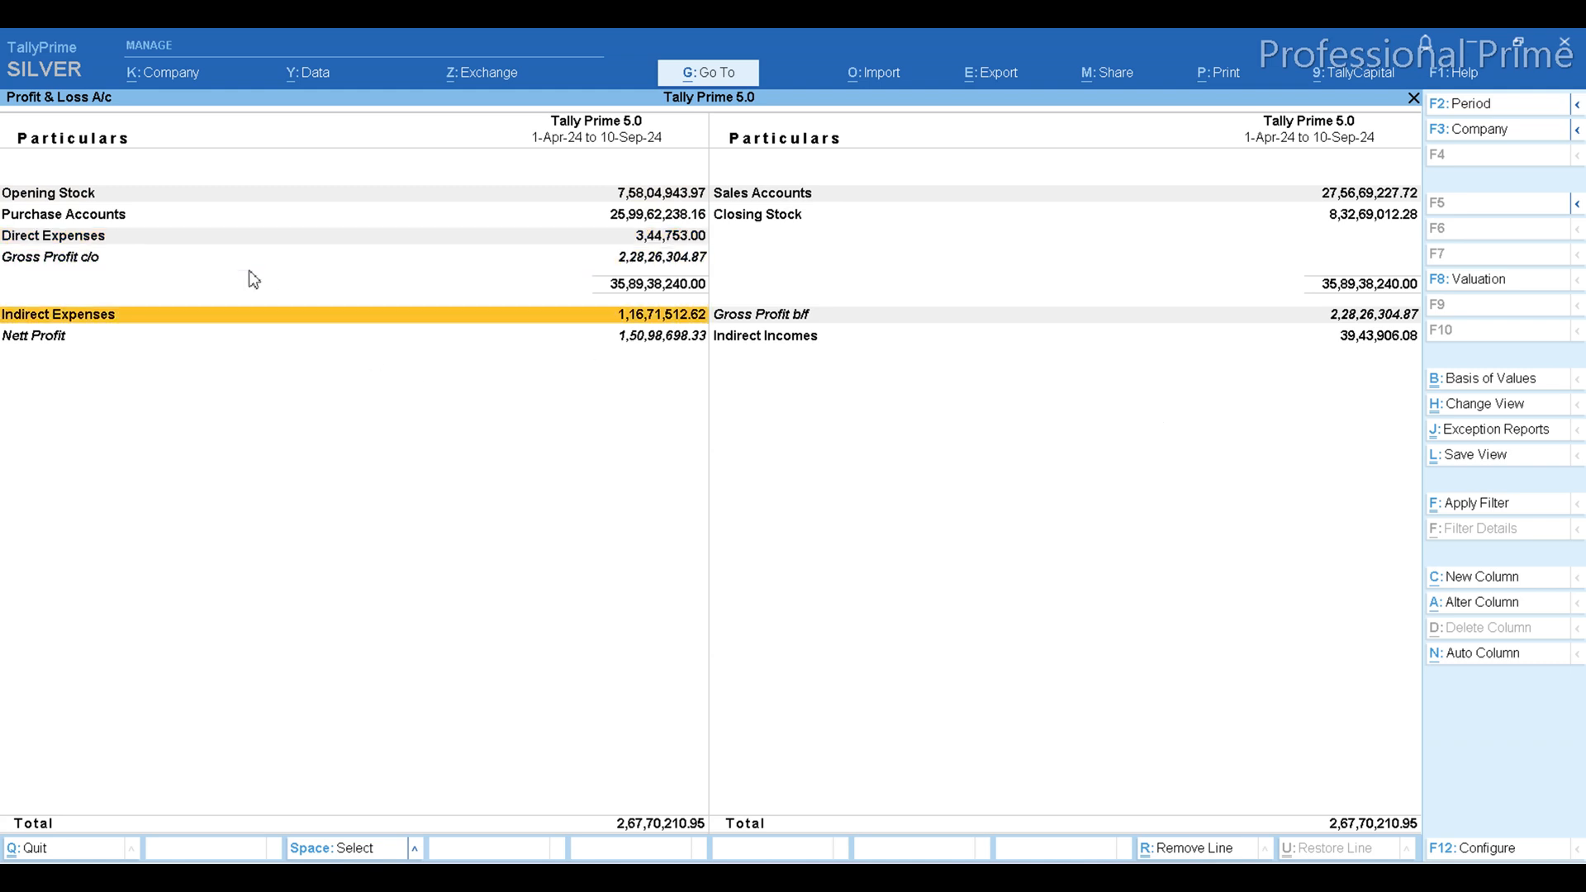
{"action": "key", "text": "Down"}
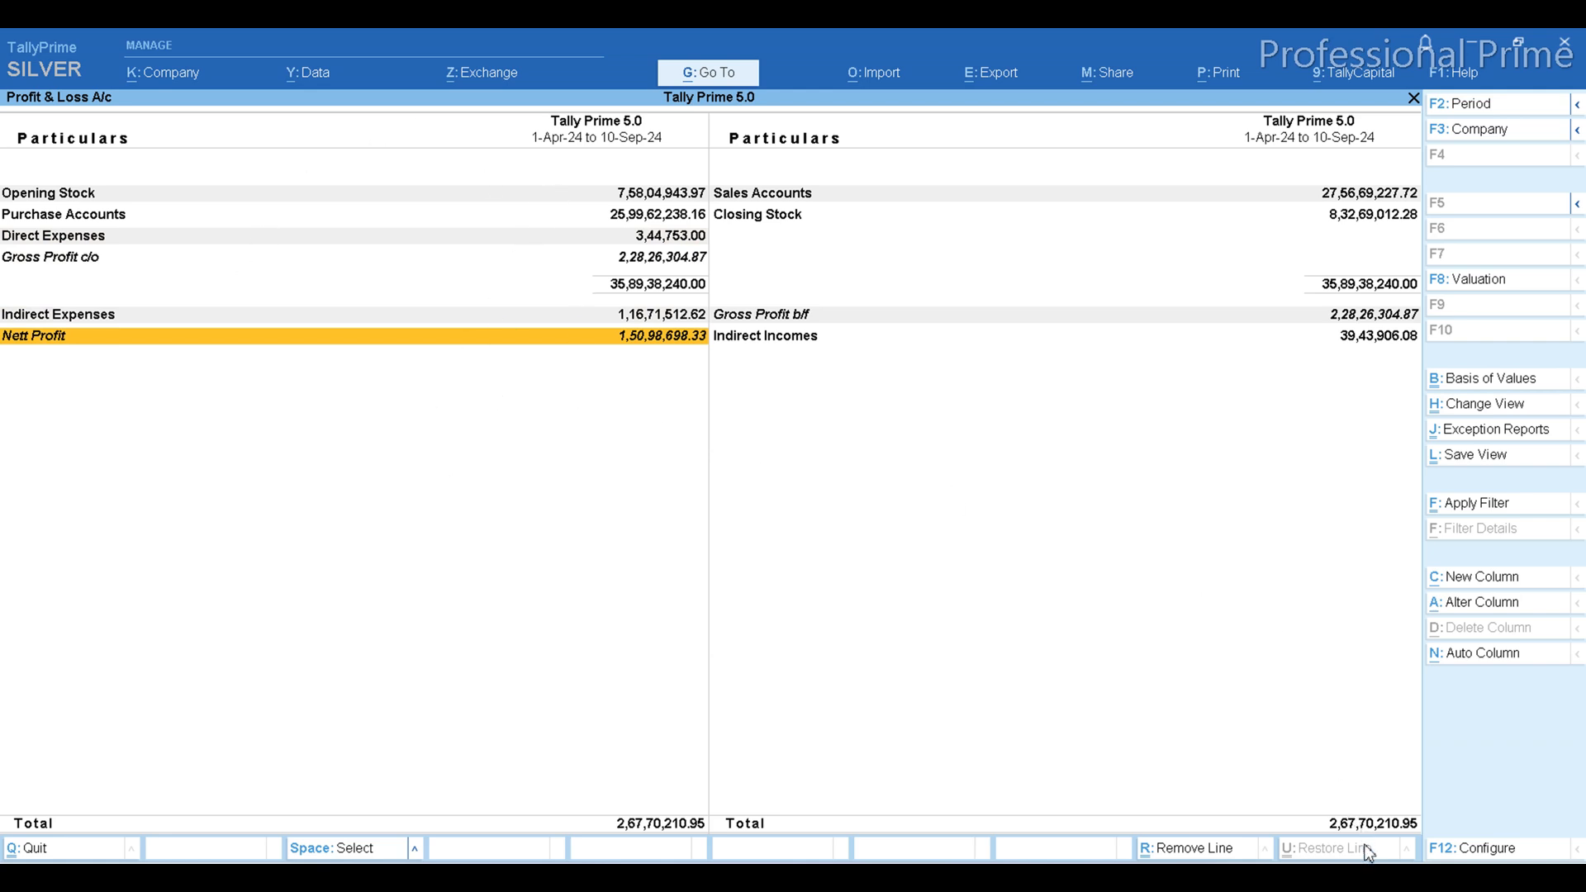
{"action": "key", "text": "Right"}
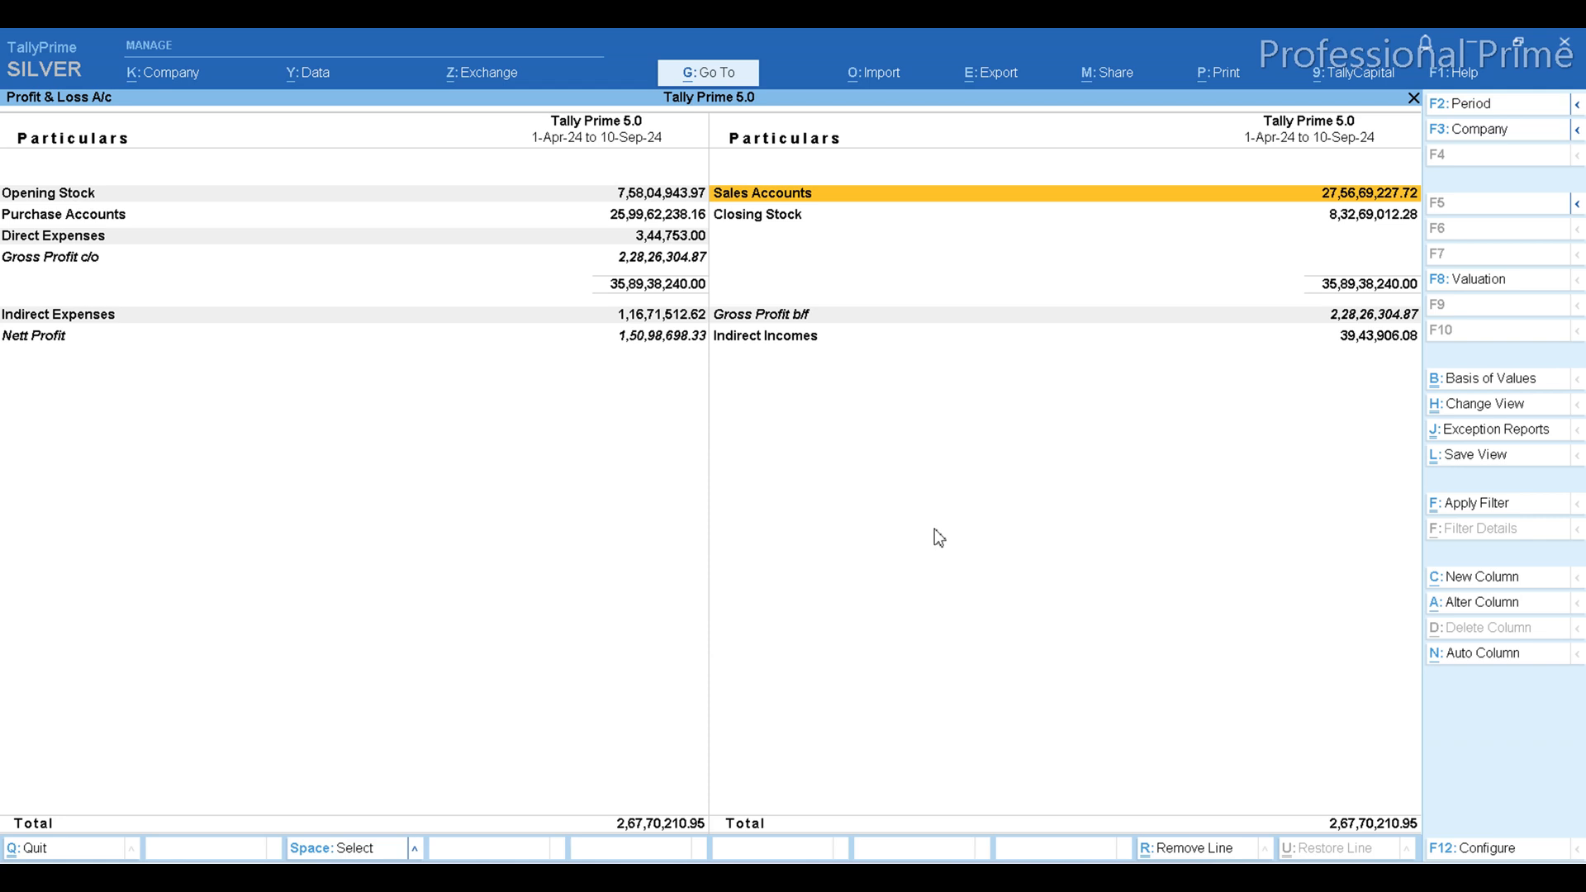
{"action": "key", "text": "Escape"}
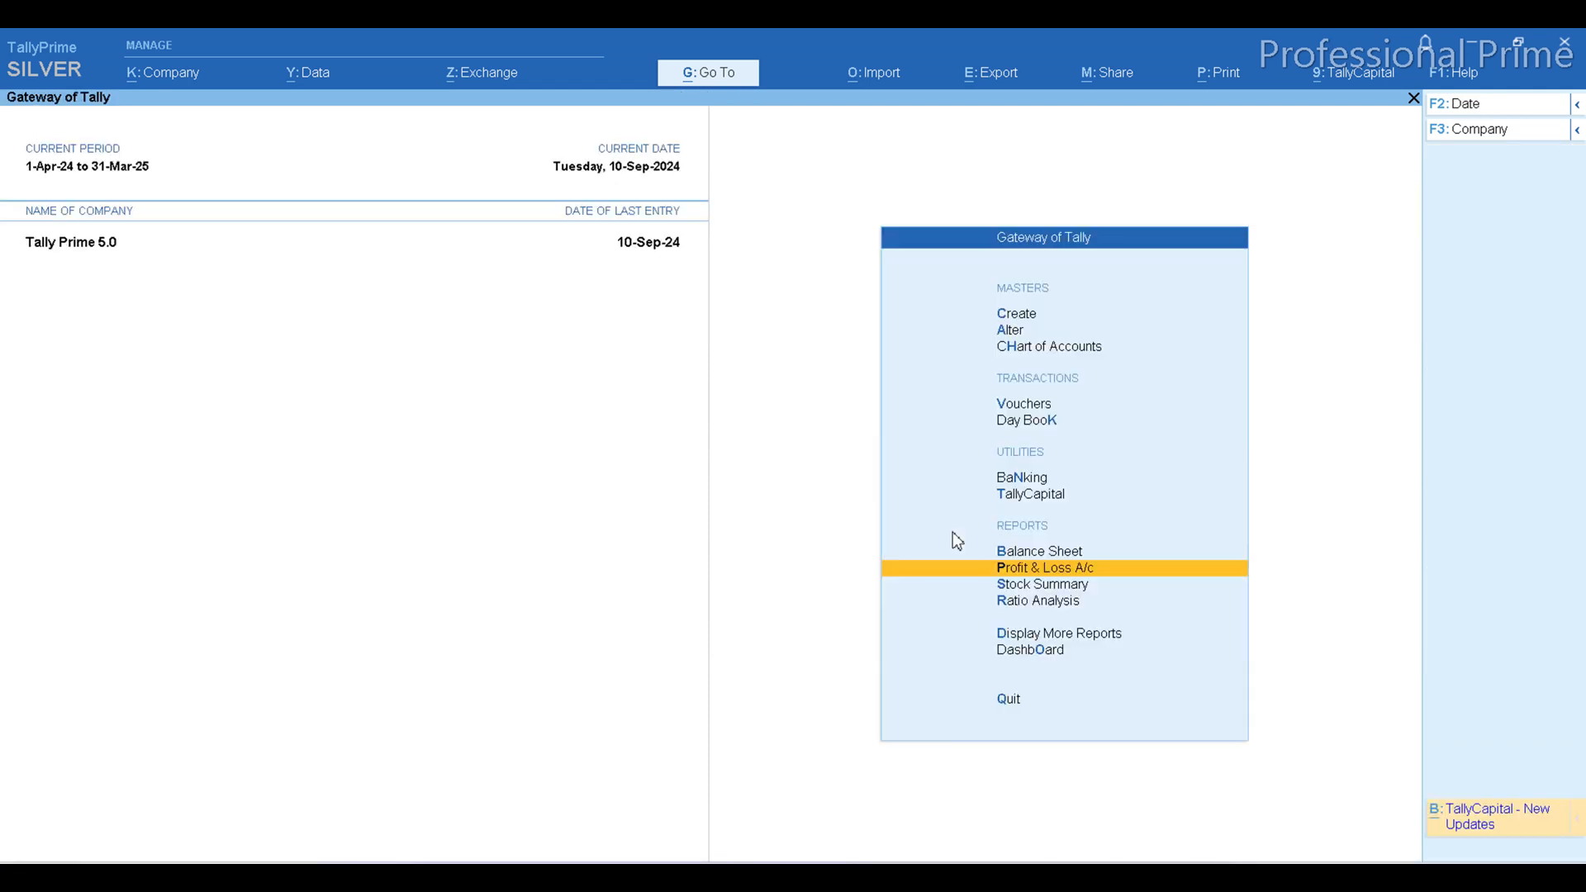
In a payment voucher, set Enable Stripe View to No in the voucher configuration and accept it.
{"action": "key", "text": "v"}
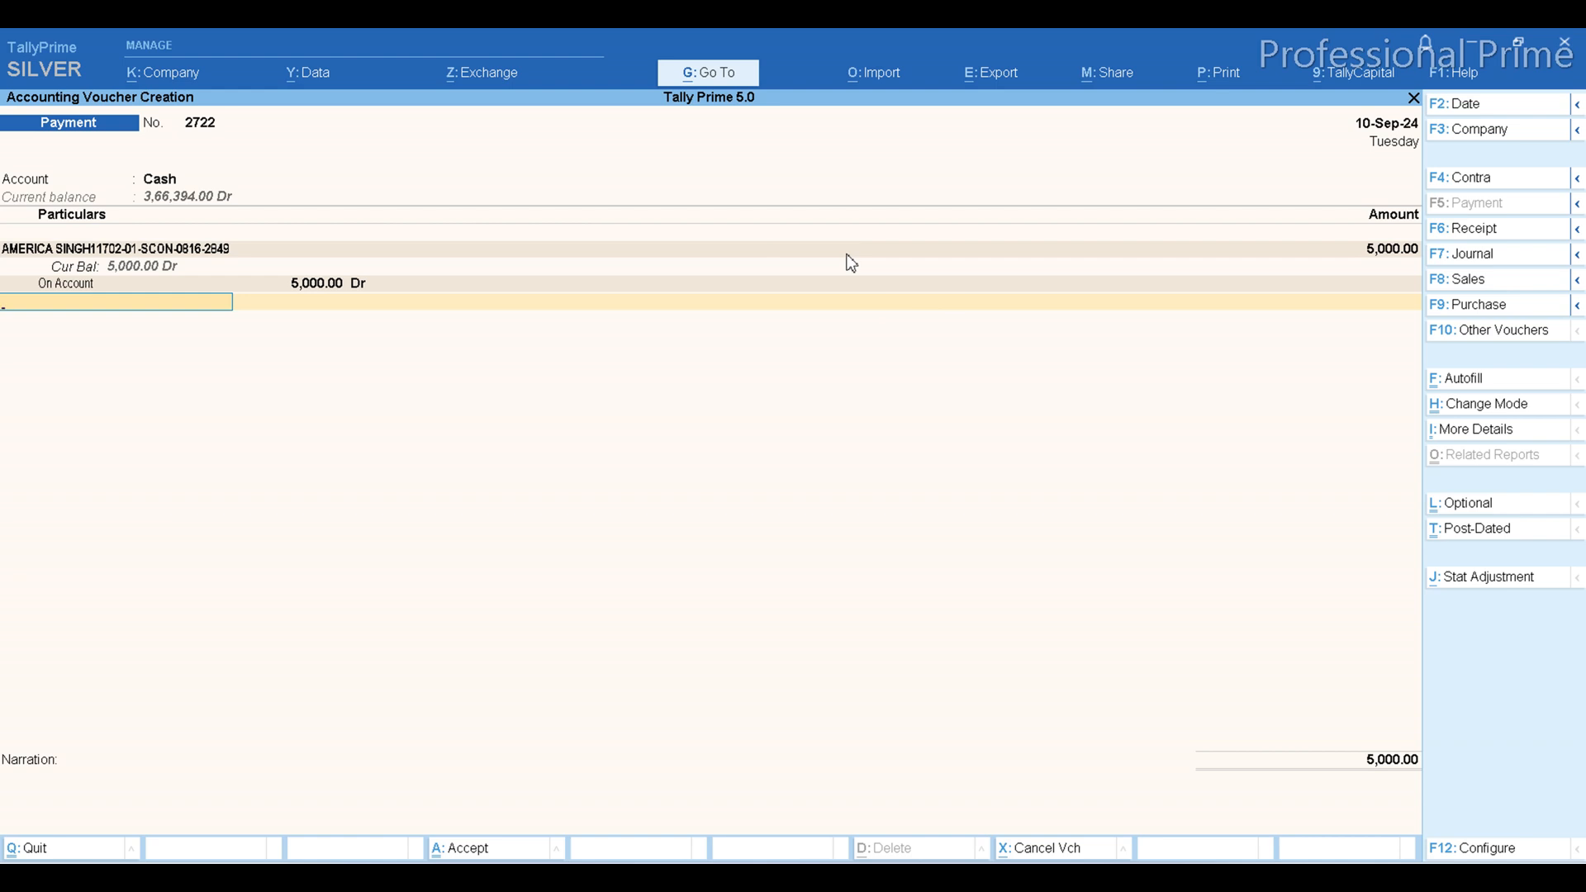
{"action": "key", "text": "F12"}
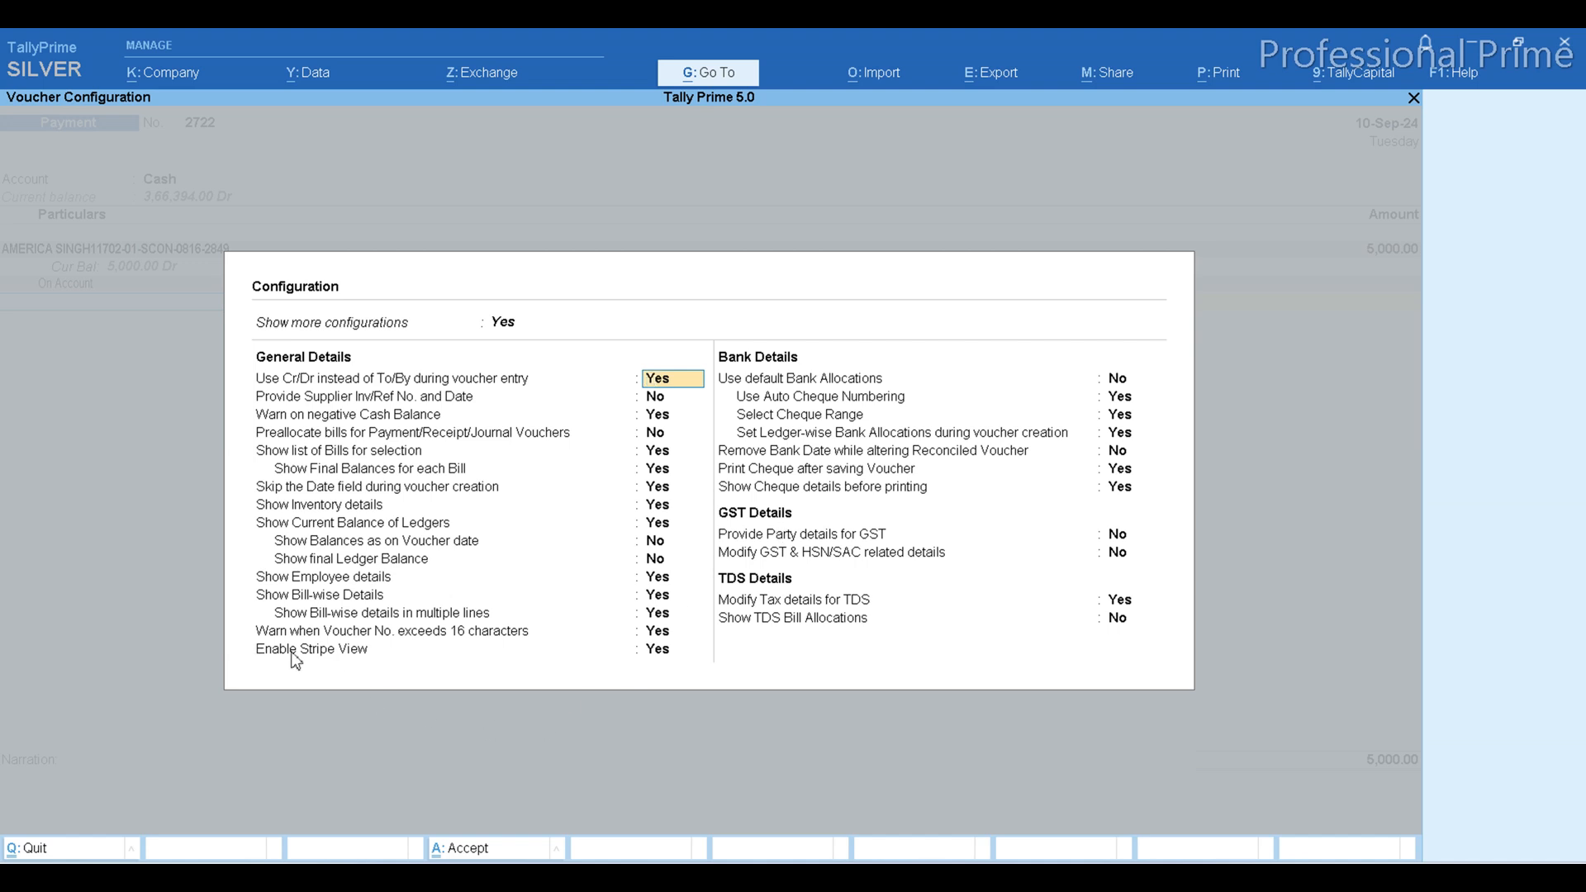
{"action": "left_click", "coordinate": [667, 662]}
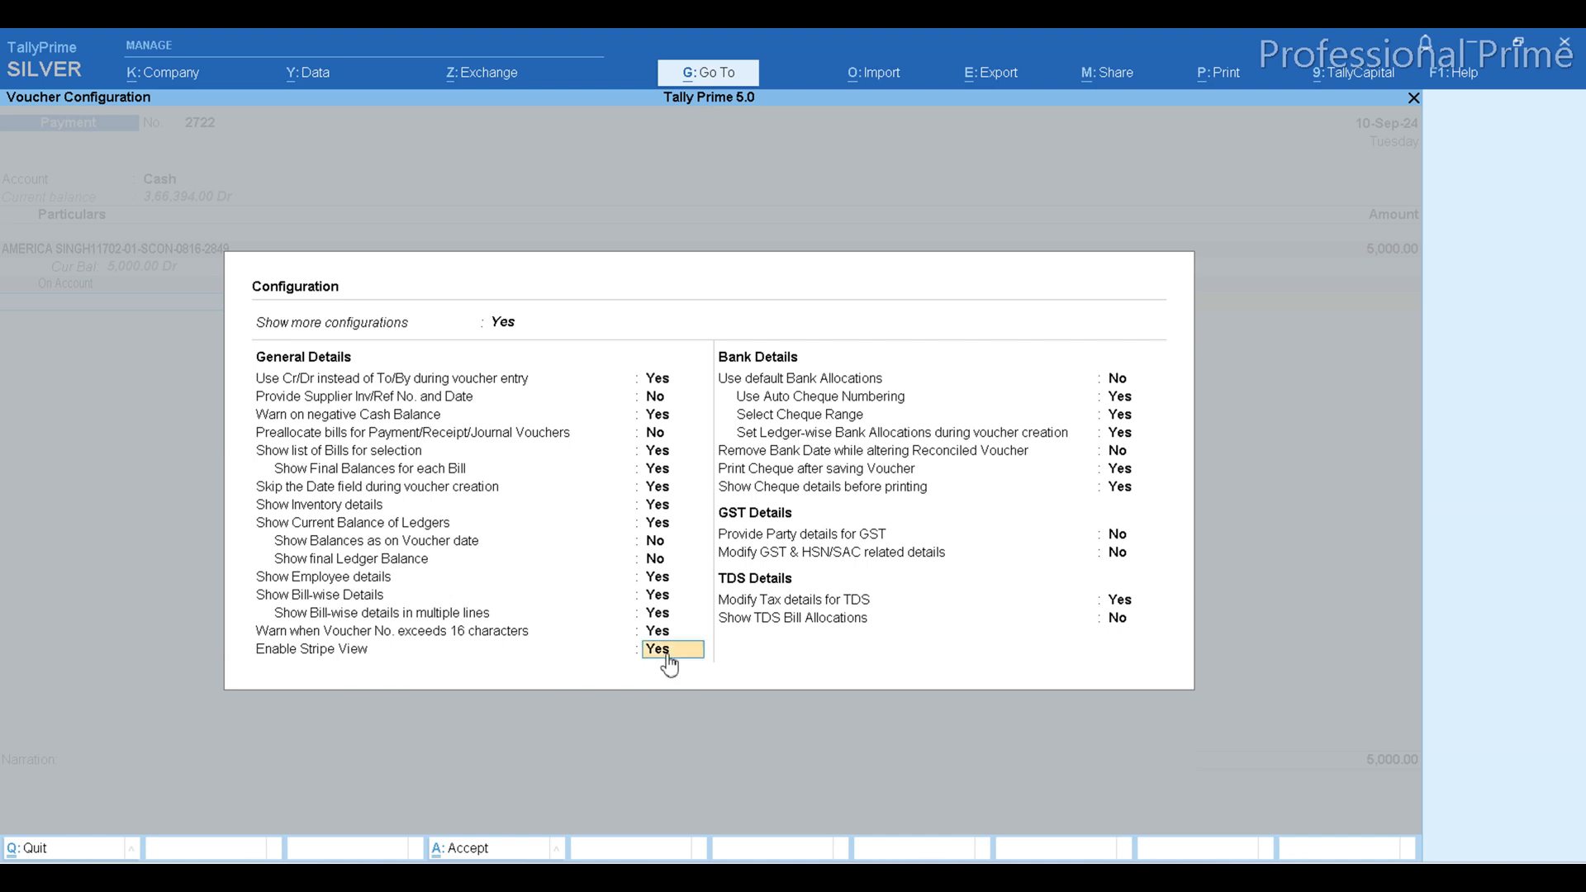
{"action": "key", "text": "n"}
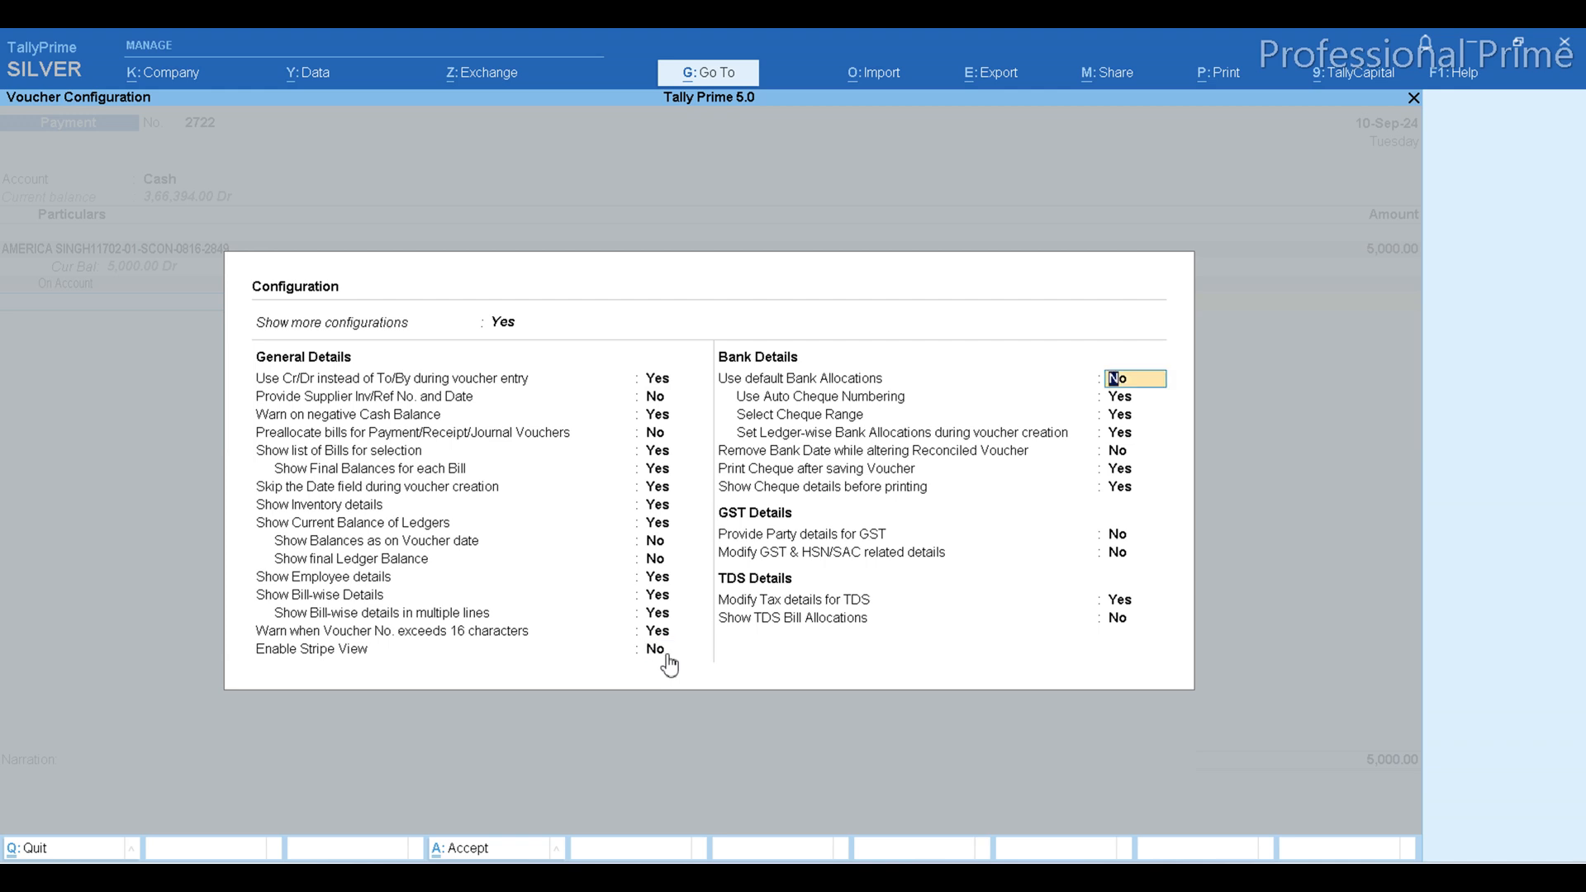
{"action": "key", "text": "ctrl+a"}
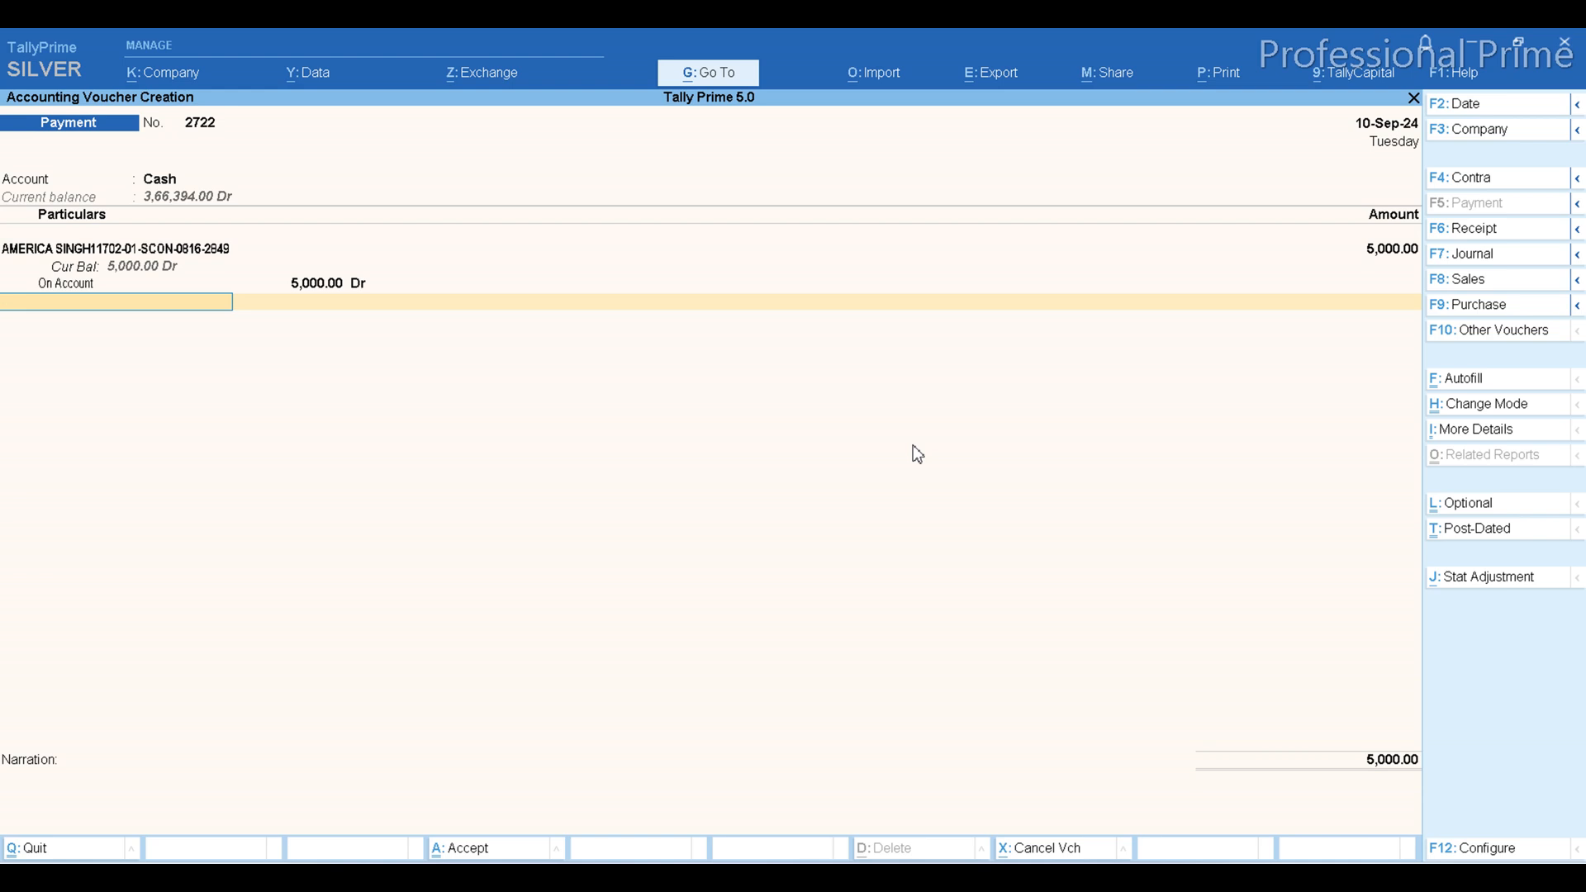
Review the voucher configuration once more and leave the payment voucher without saving it.
{"action": "key", "text": "F12"}
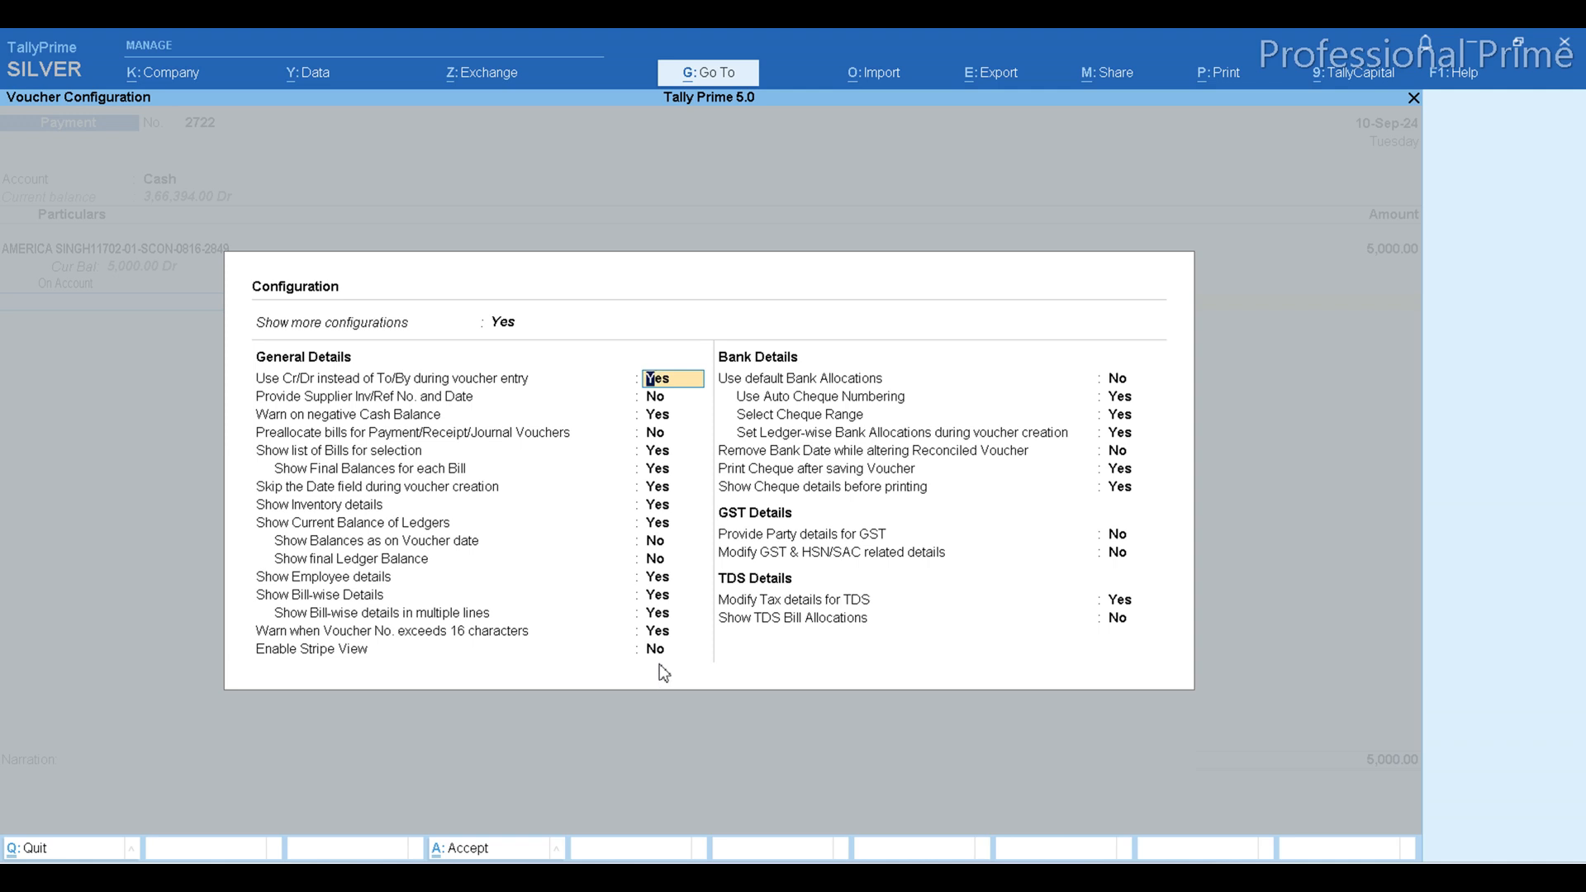
{"action": "key", "text": "Escape"}
{"action": "key", "text": "Escape"}
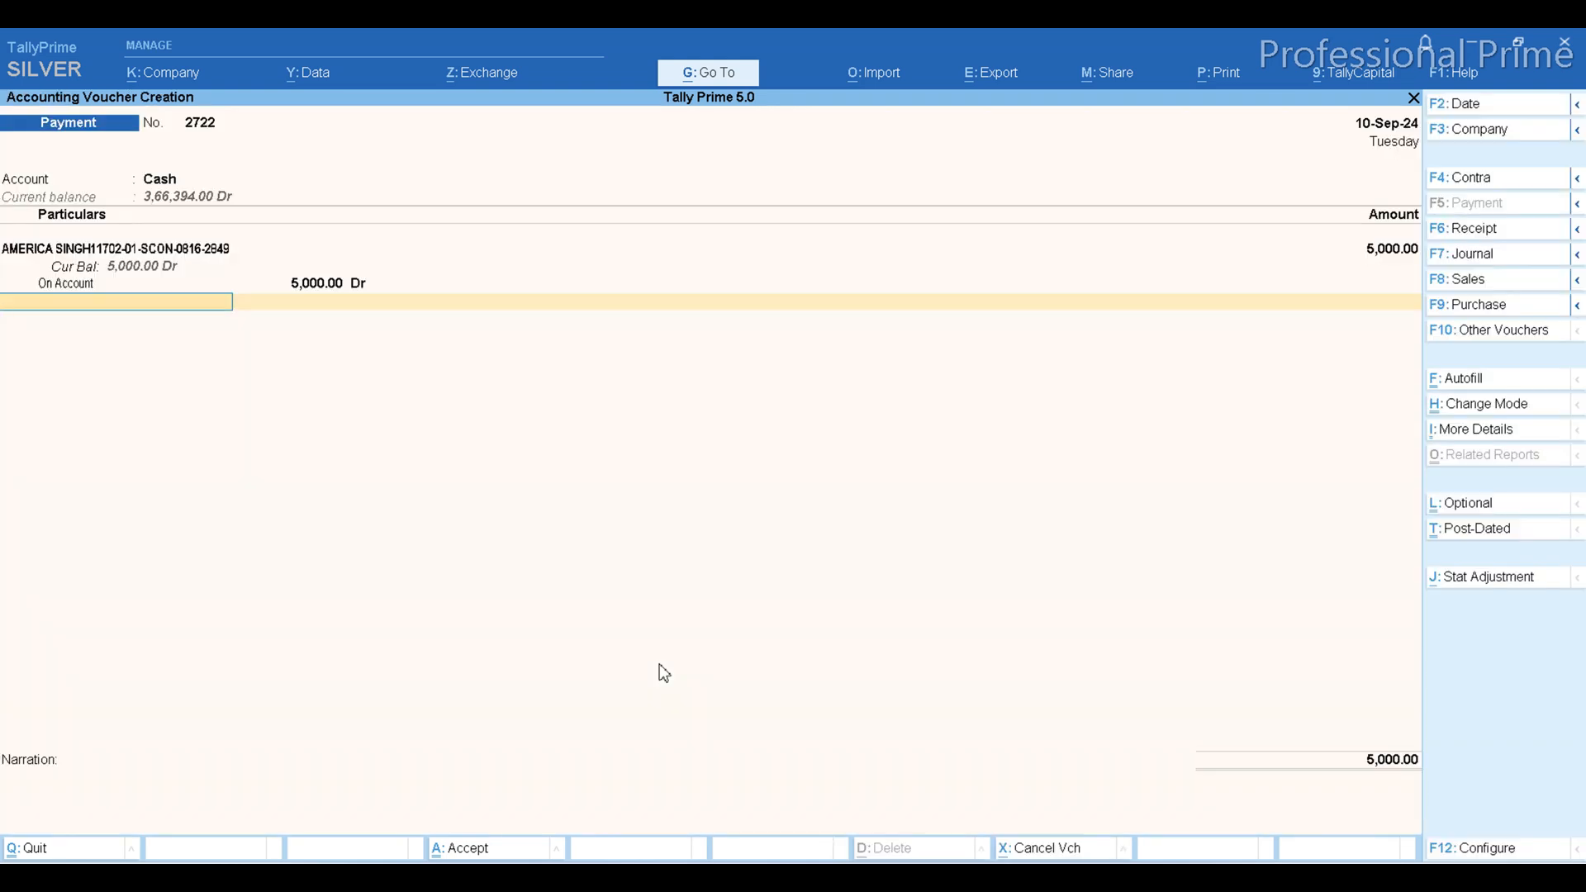
{"action": "key", "text": "Escape"}
{"action": "key", "text": "Return"}
{"action": "key", "text": "Escape"}
{"action": "key", "text": "Escape"}
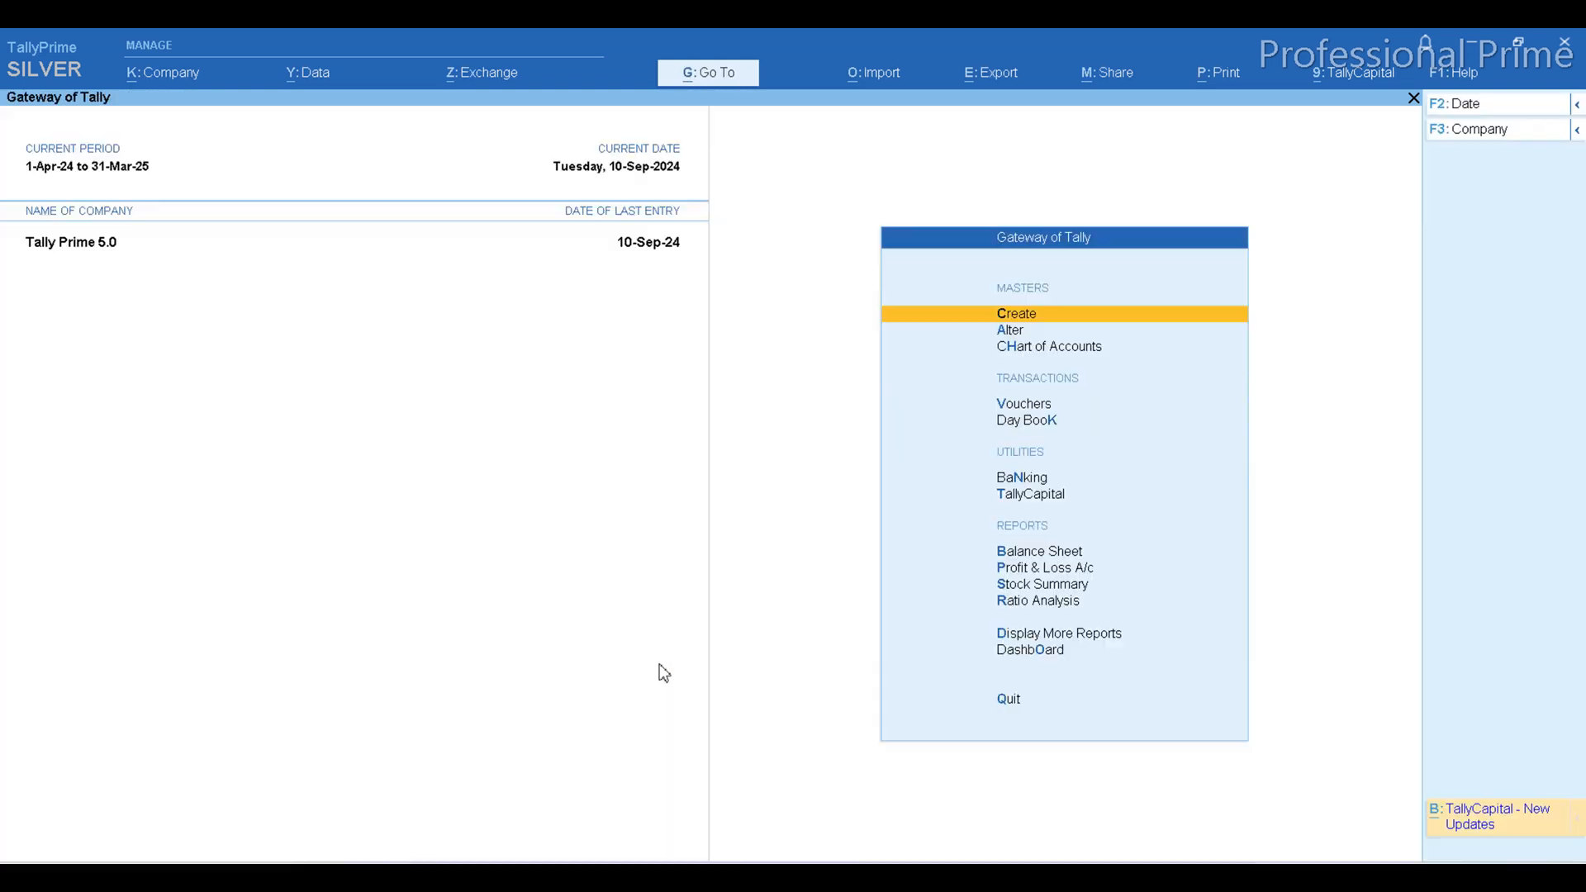
Check the feature list in the Word document and view the Notifications report in TallyPrime.
{"action": "left_click", "coordinate": [958, 875]}
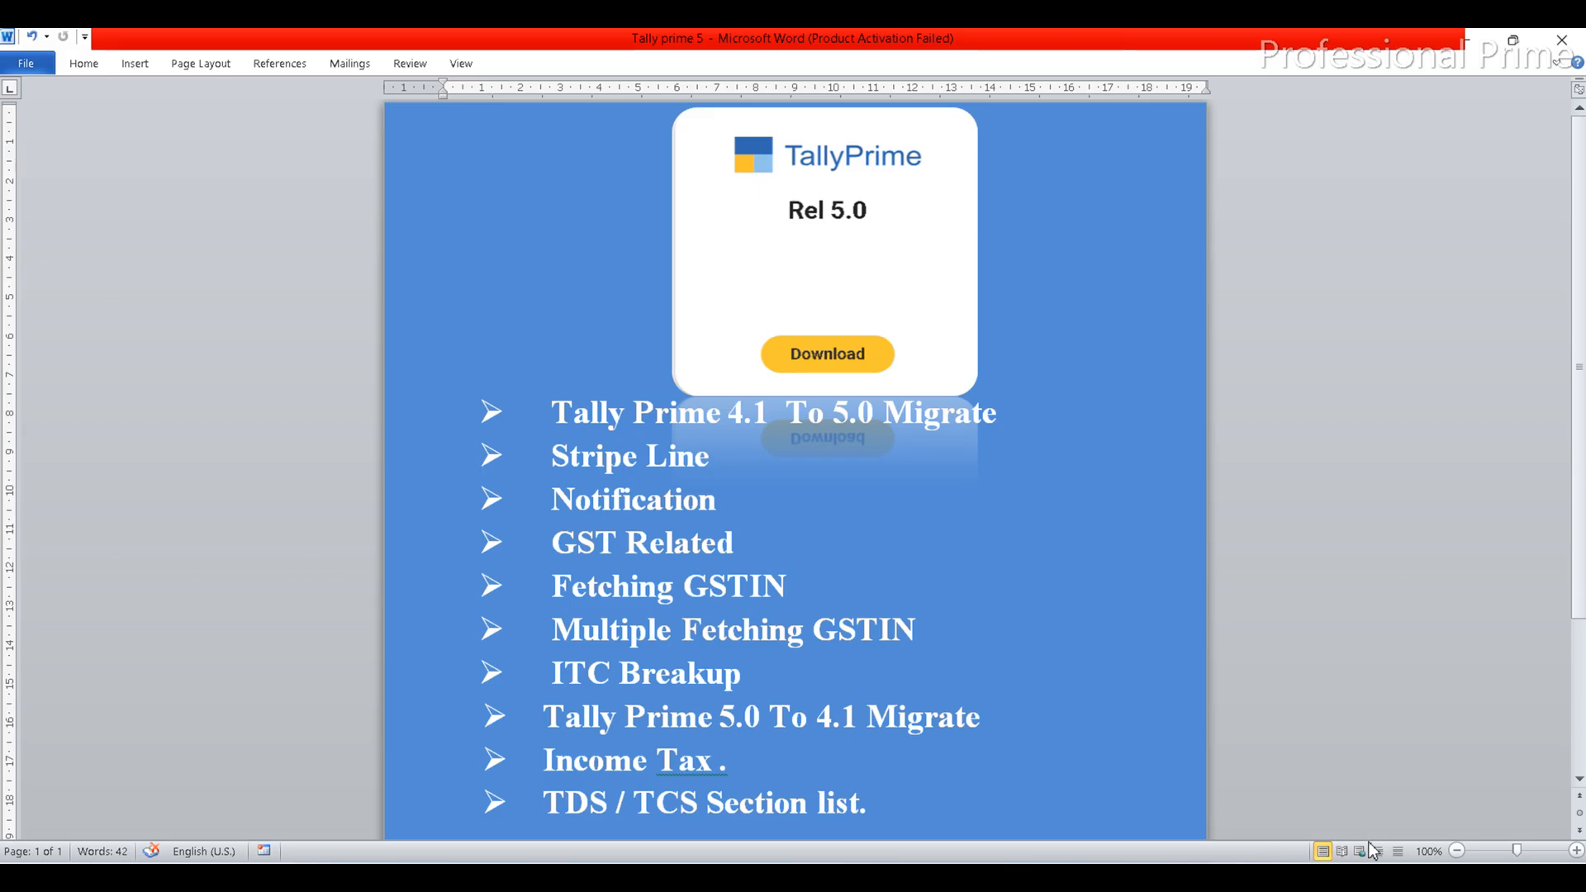
{"action": "left_click", "coordinate": [1362, 875]}
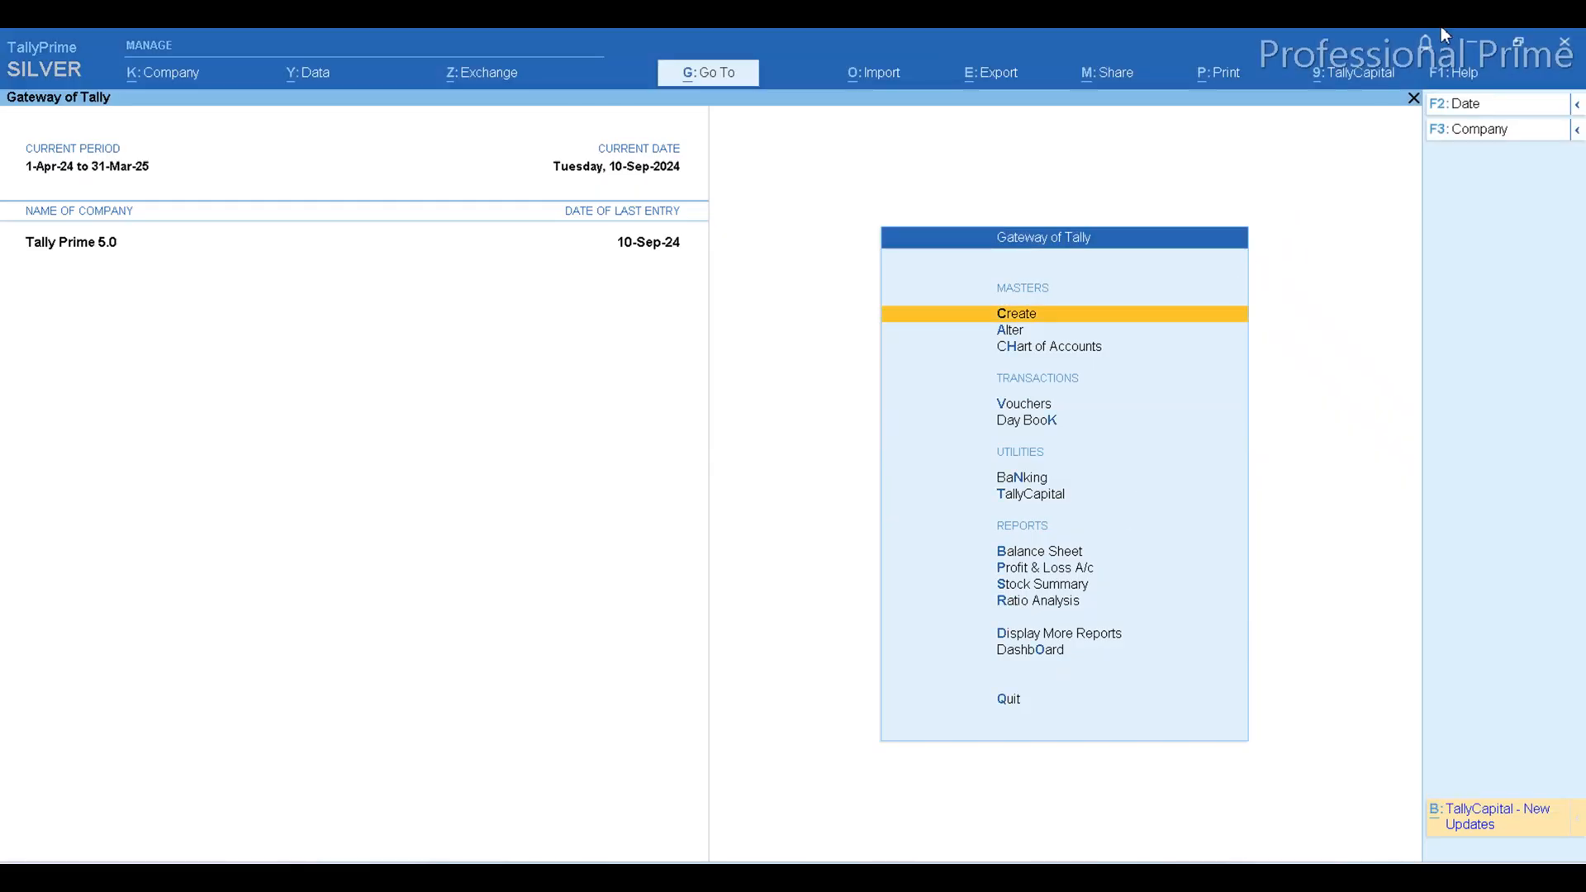
{"action": "left_click", "coordinate": [1425, 51]}
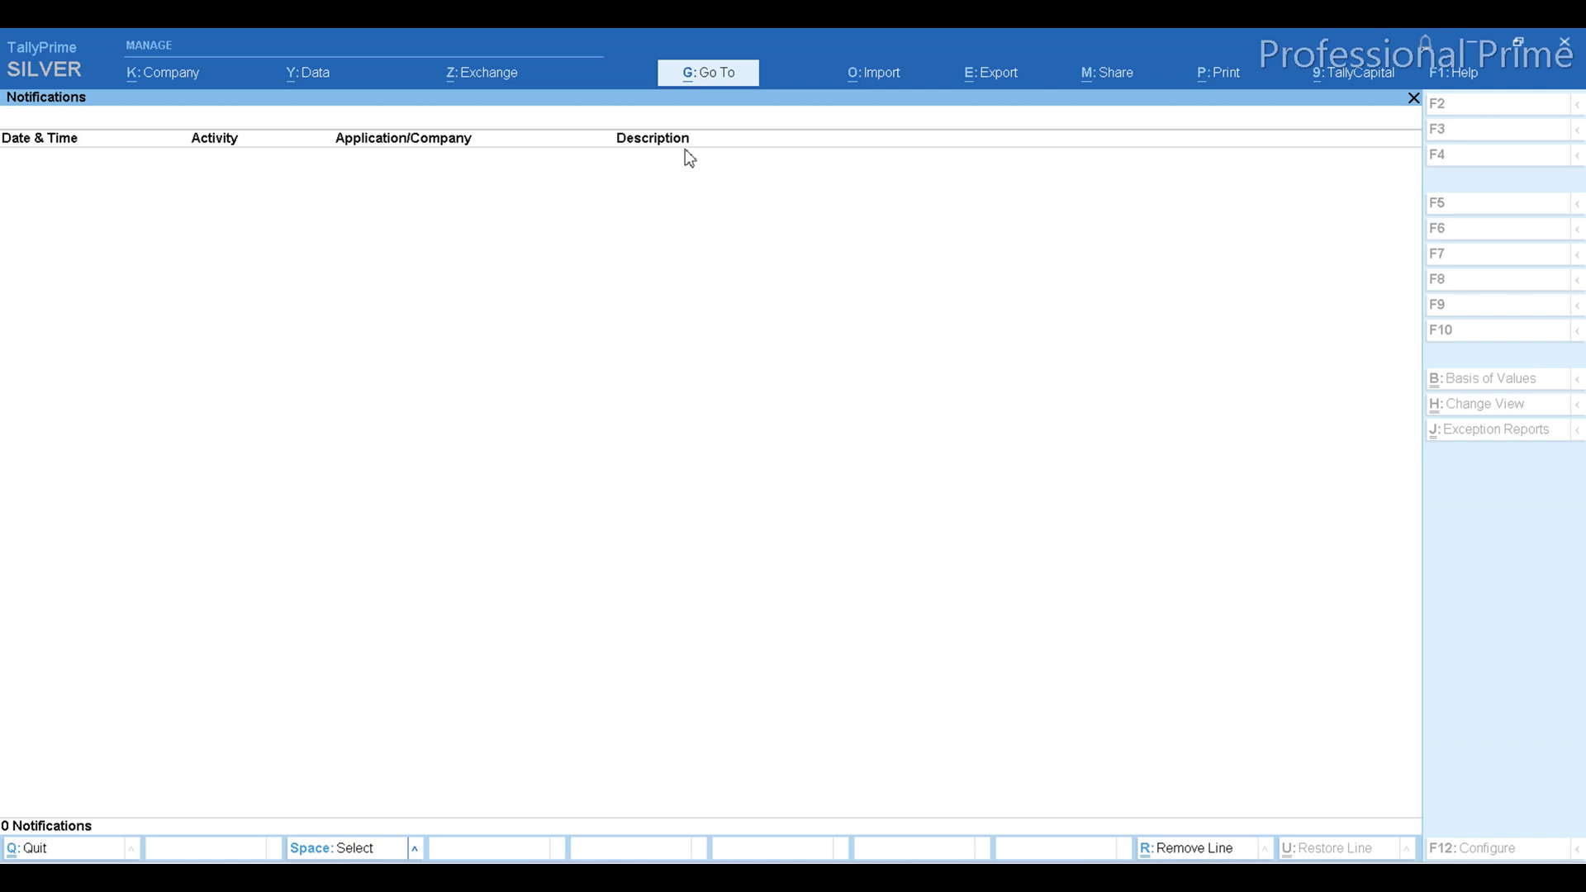
{"action": "left_click", "coordinate": [1571, 50]}
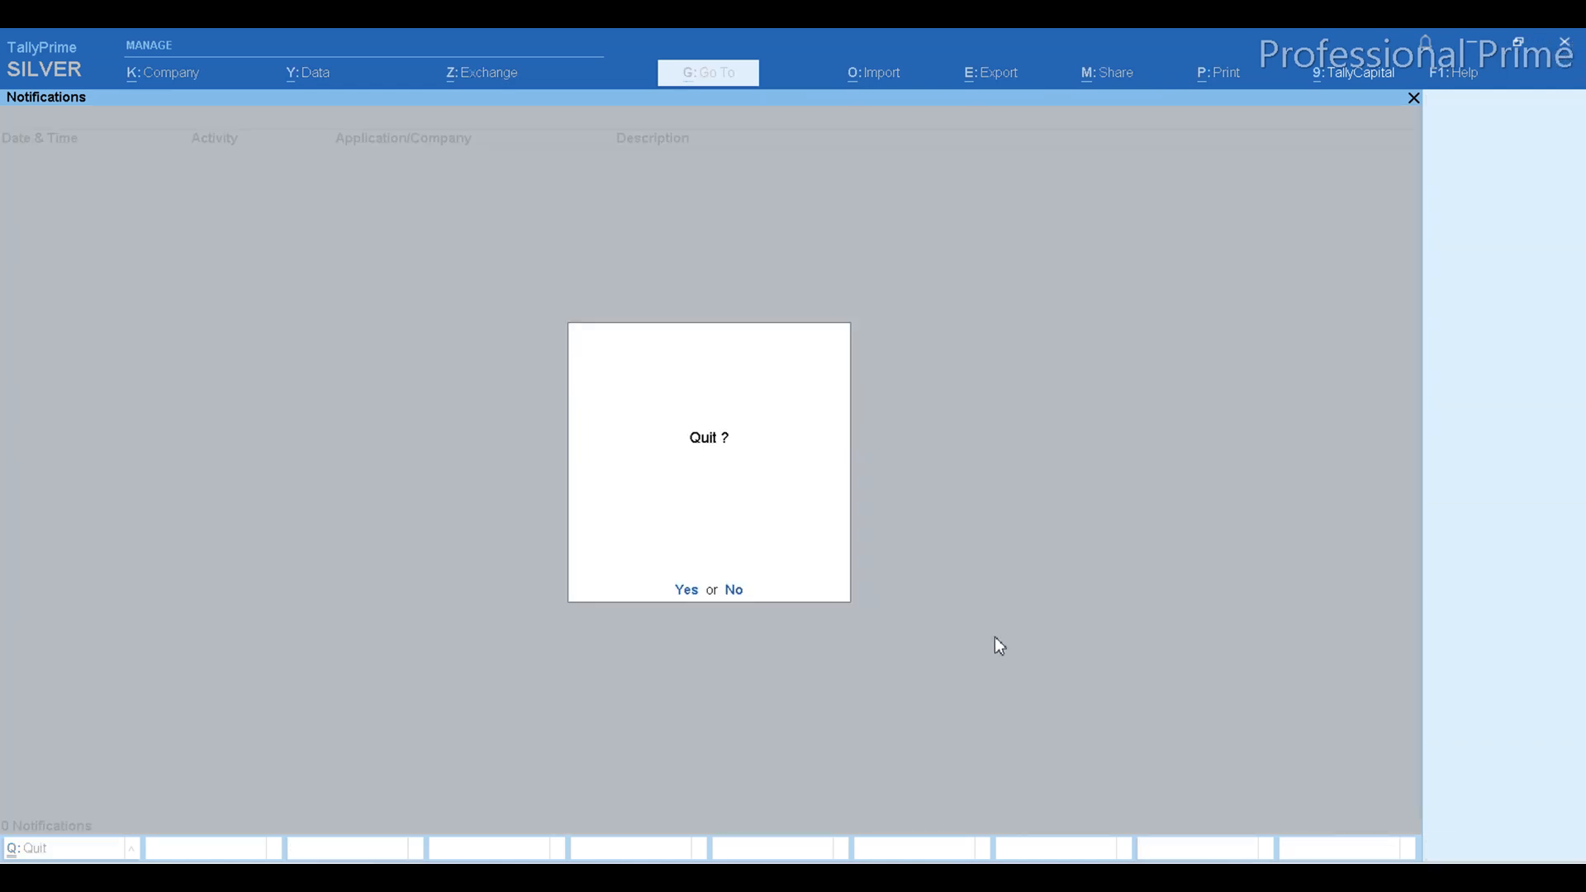
{"action": "key", "text": "n"}
{"action": "key", "text": "Escape"}
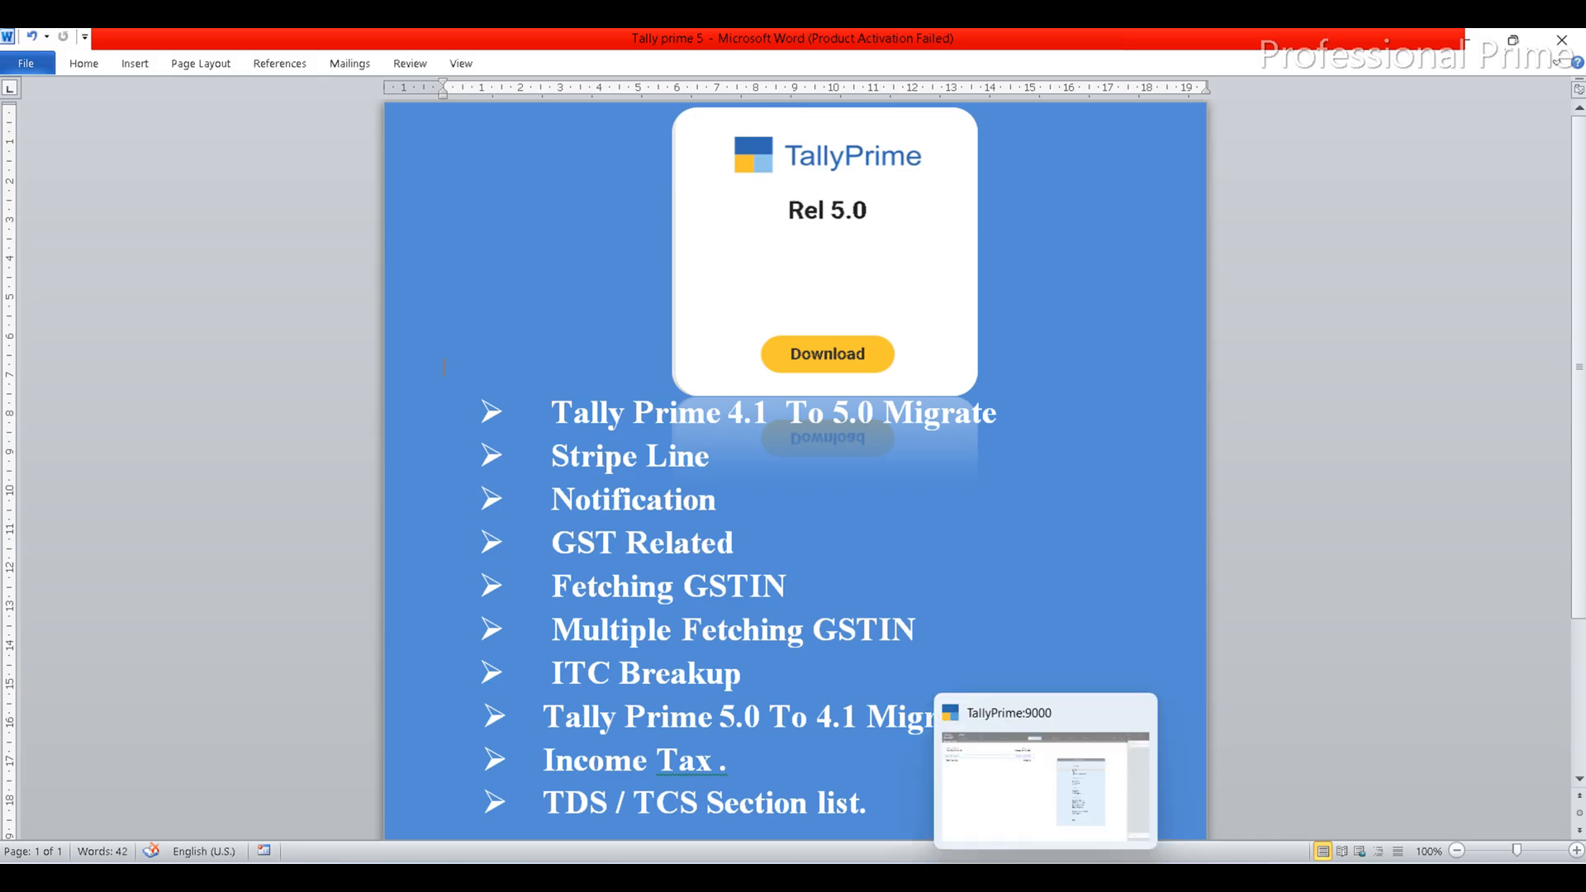
Switch to TallyPrime, start GST login, view the GST Username entry for the registration, and leave it without entering anything.
{"action": "left_click", "coordinate": [1046, 877]}
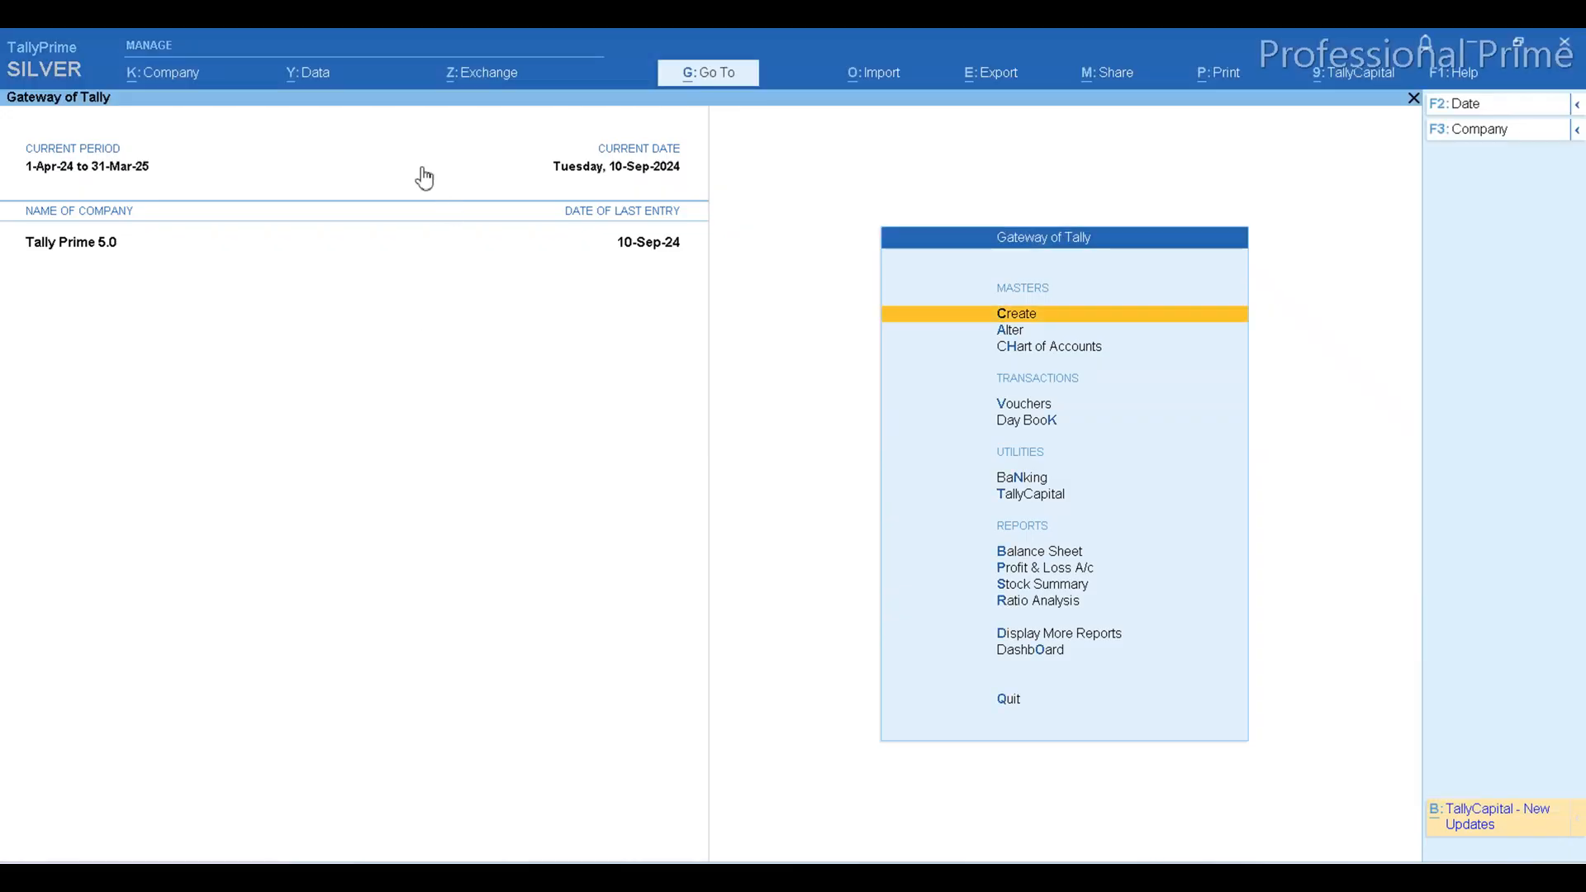
{"action": "left_click", "coordinate": [493, 74]}
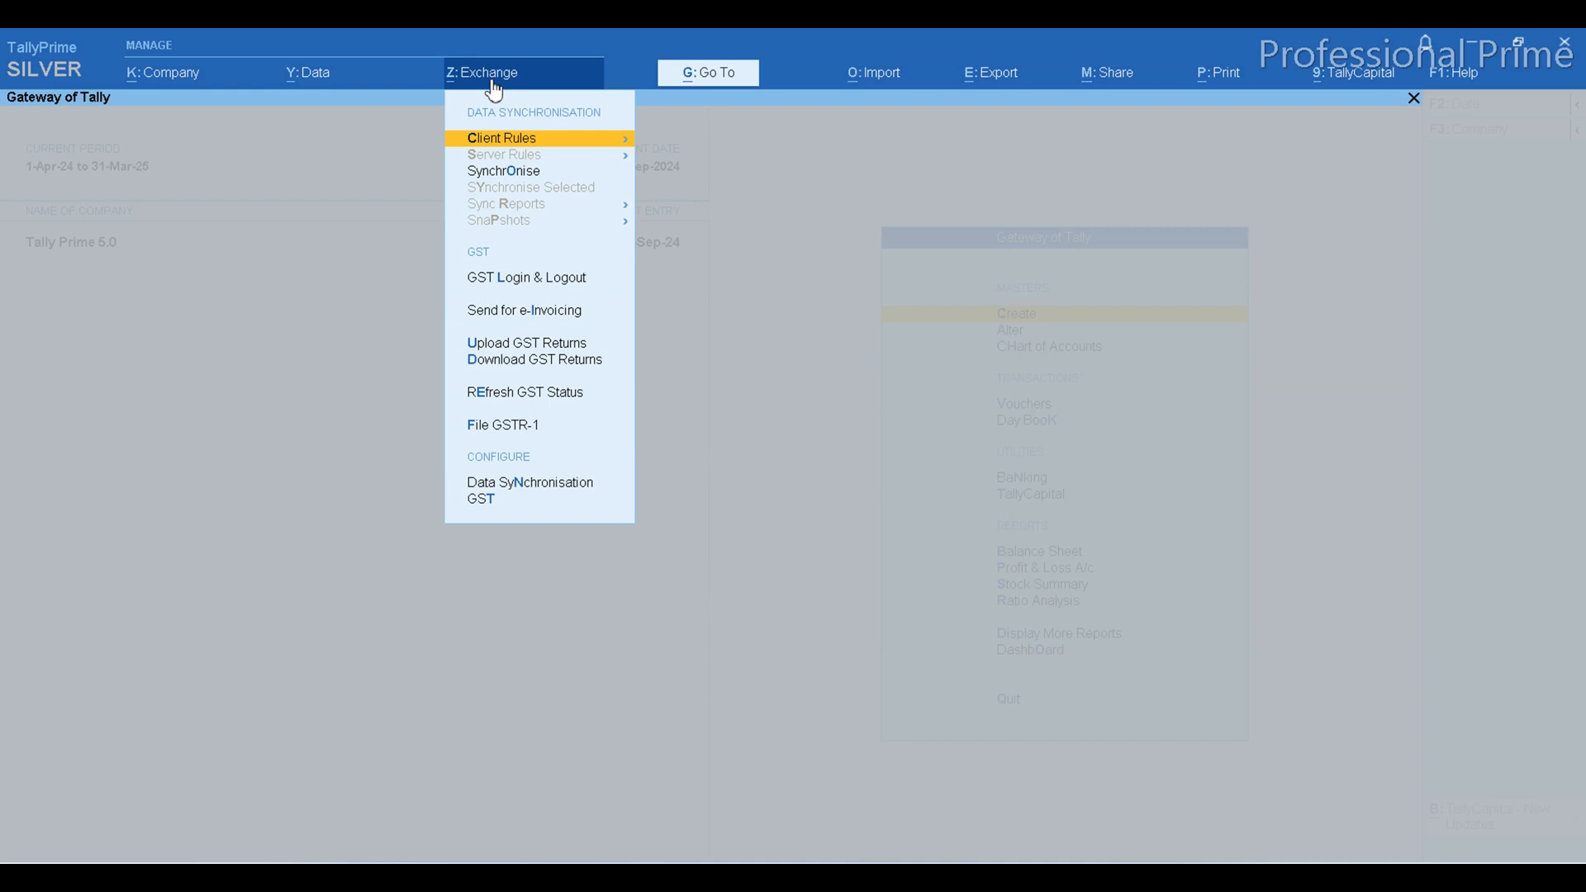
{"action": "key", "text": "Down"}
{"action": "key", "text": "Down"}
{"action": "key", "text": "Down"}
{"action": "key", "text": "Up"}
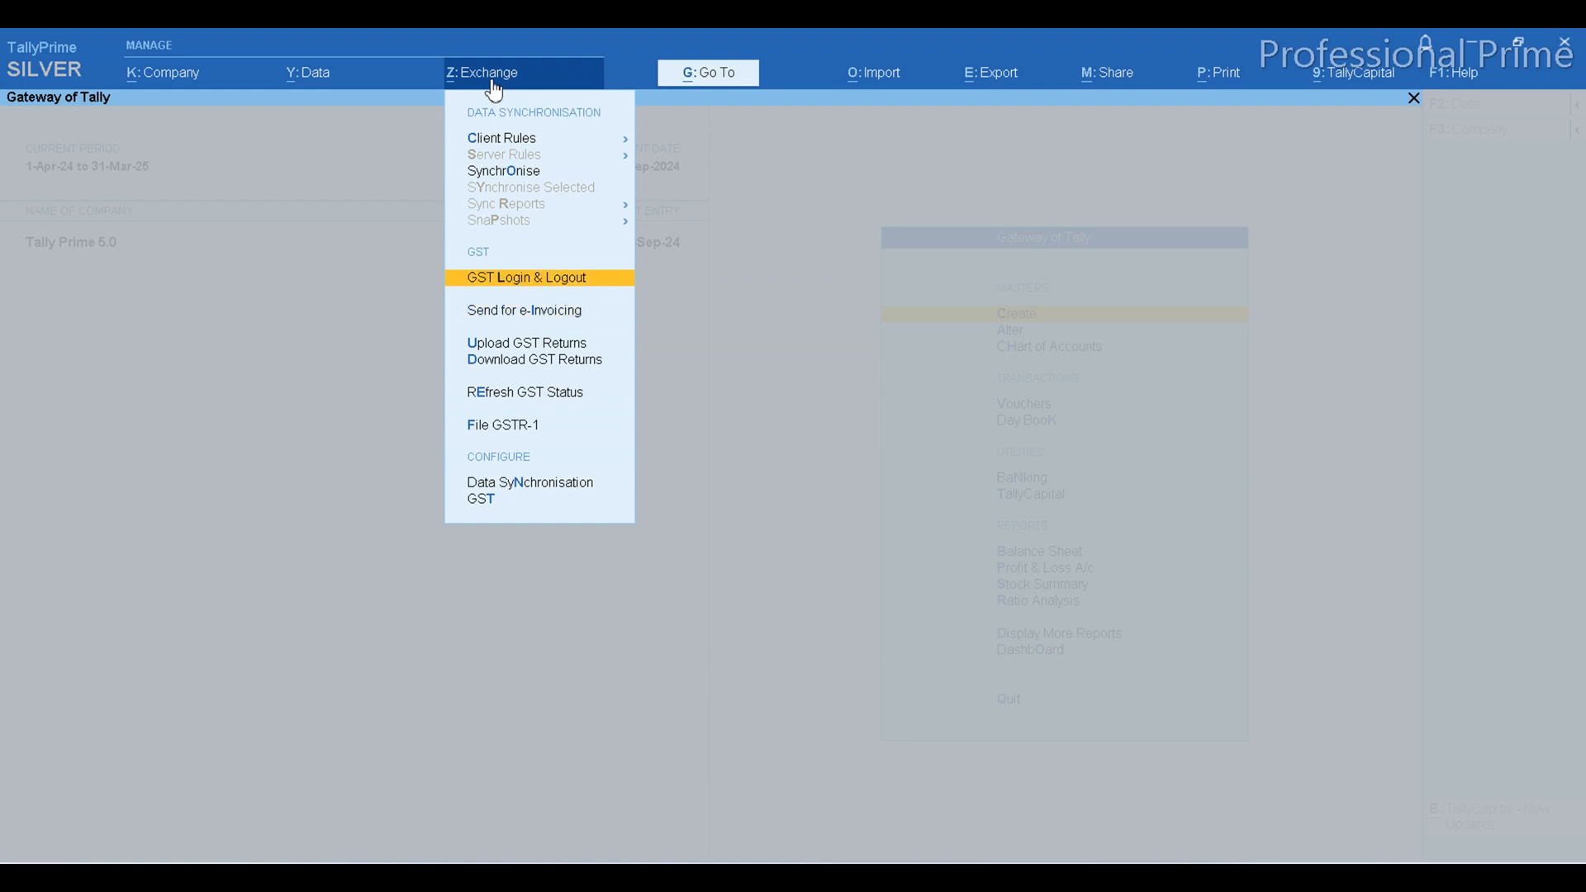
{"action": "left_click", "coordinate": [570, 281]}
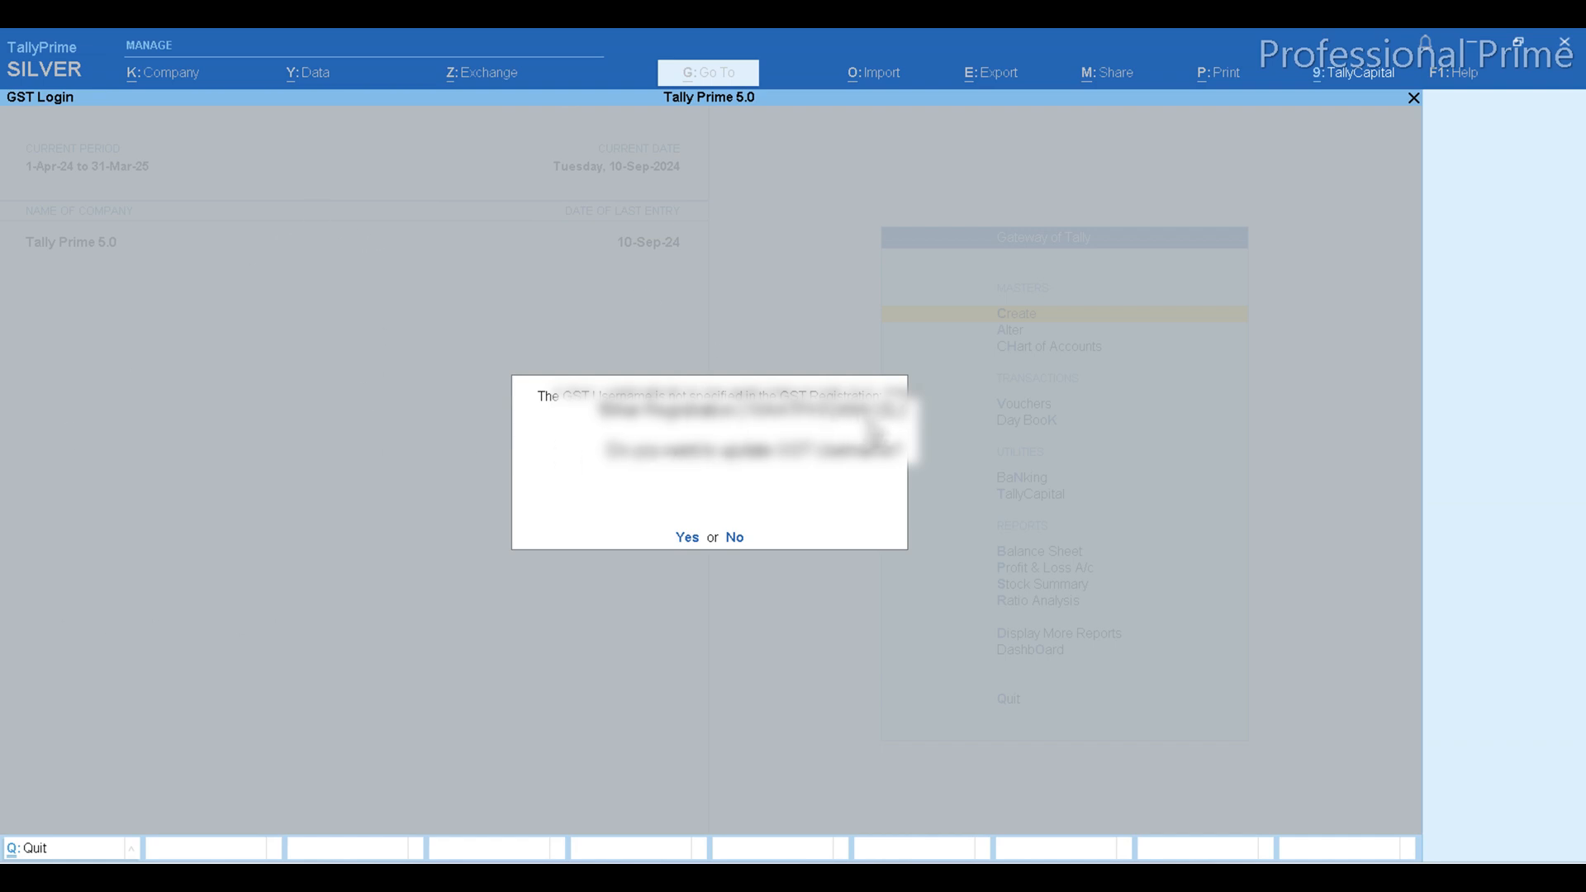
{"action": "key", "text": "Return"}
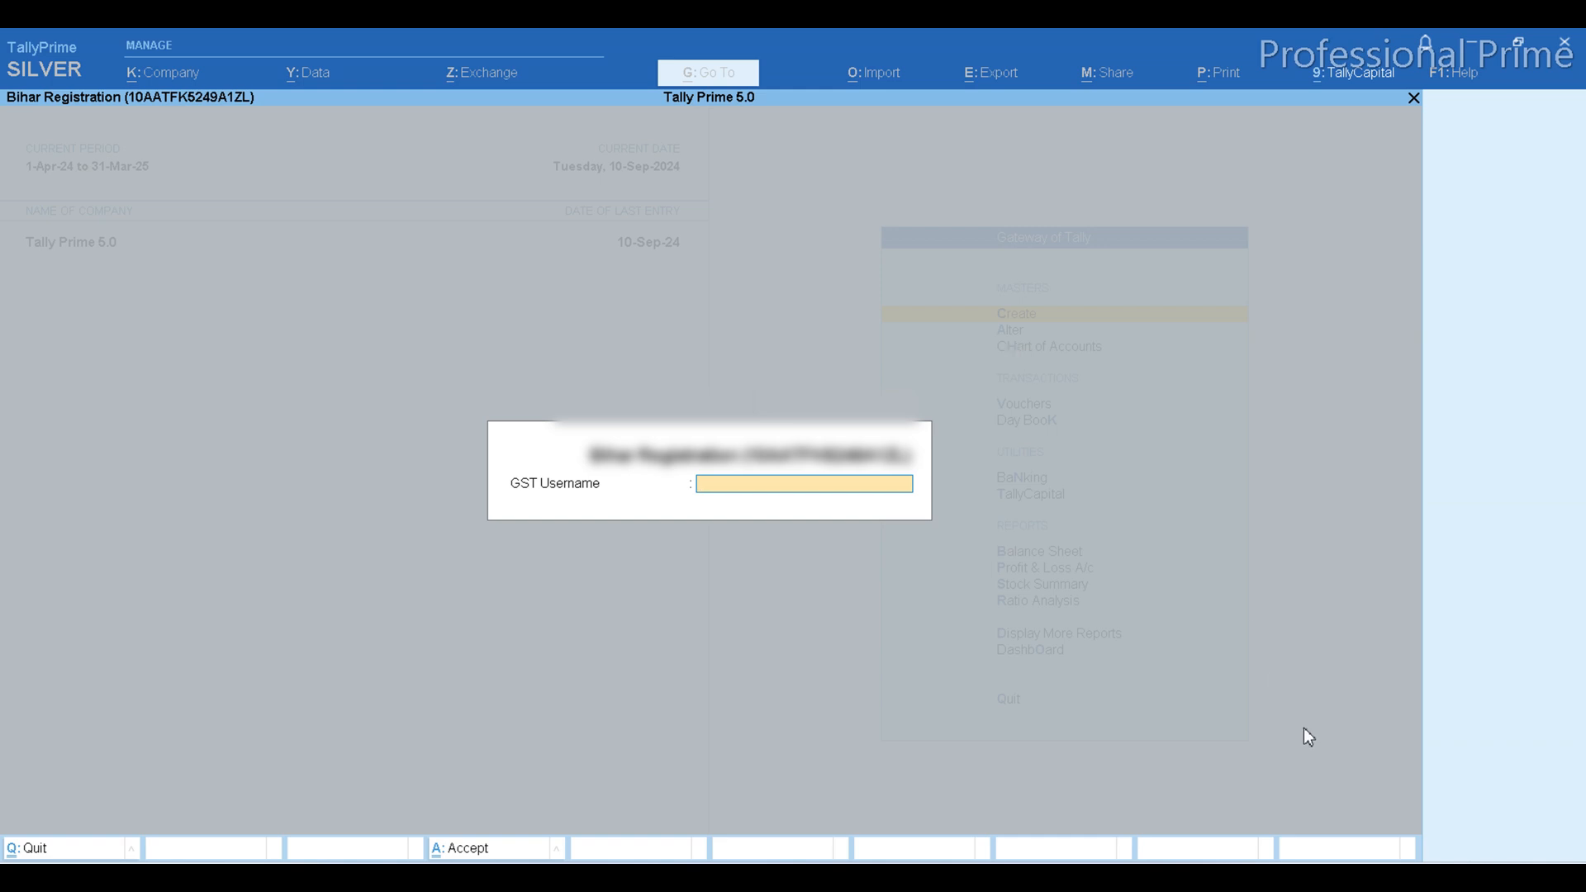
{"action": "key", "text": "Escape"}
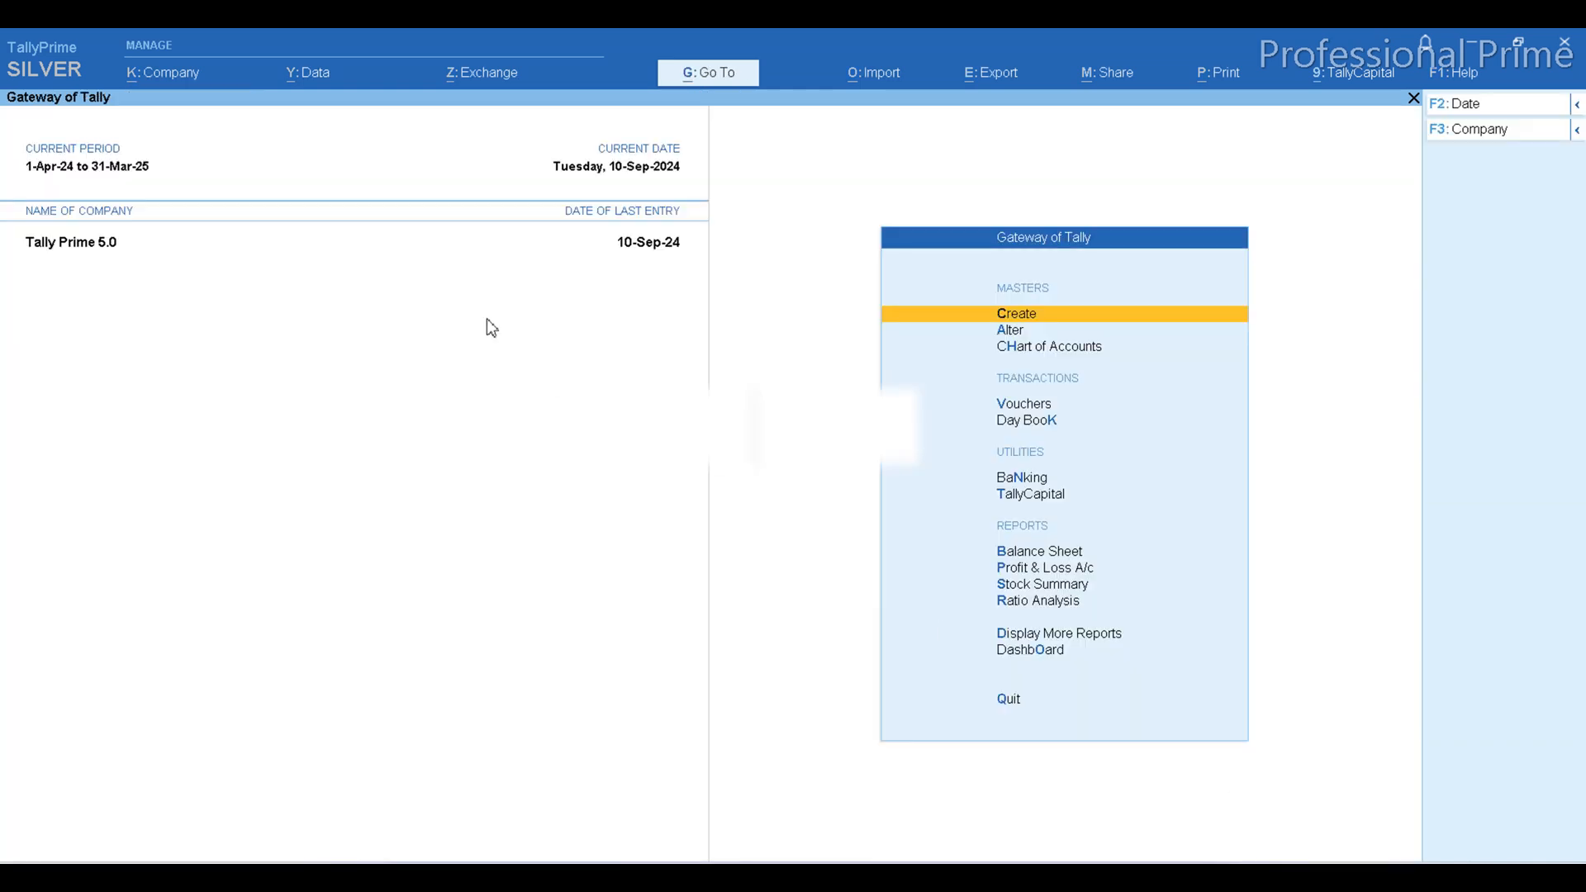
Review the GST exchange options for e-invoicing, uploading and downloading returns, refreshing GST status and filing GSTR-1, without running any.
{"action": "left_click", "coordinate": [466, 78]}
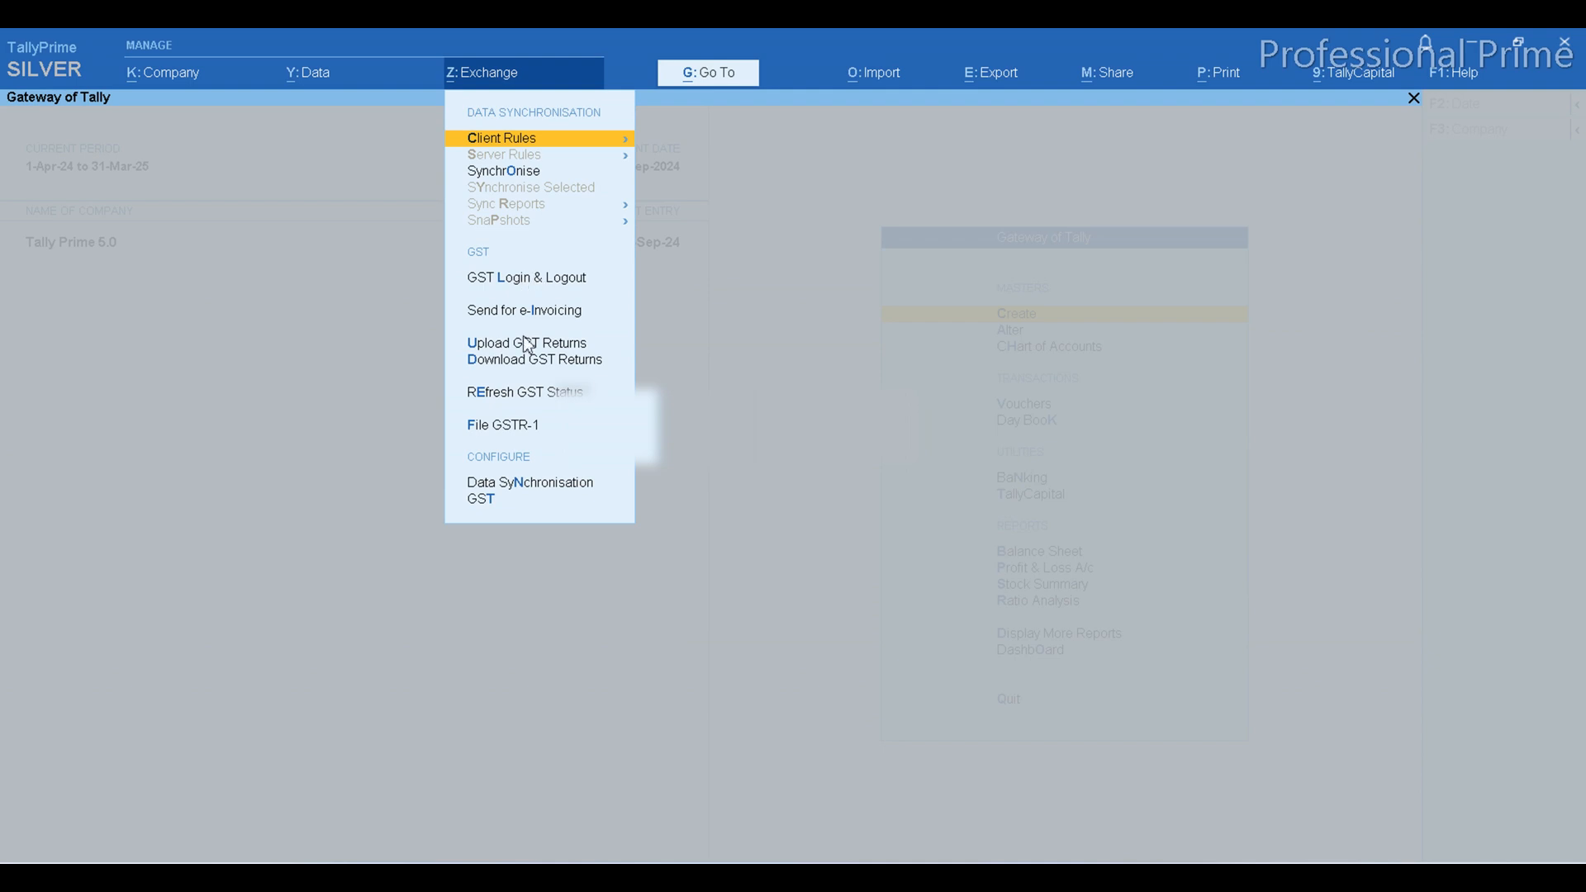
{"action": "key", "text": "Down"}
{"action": "key", "text": "Down"}
{"action": "key", "text": "Down"}
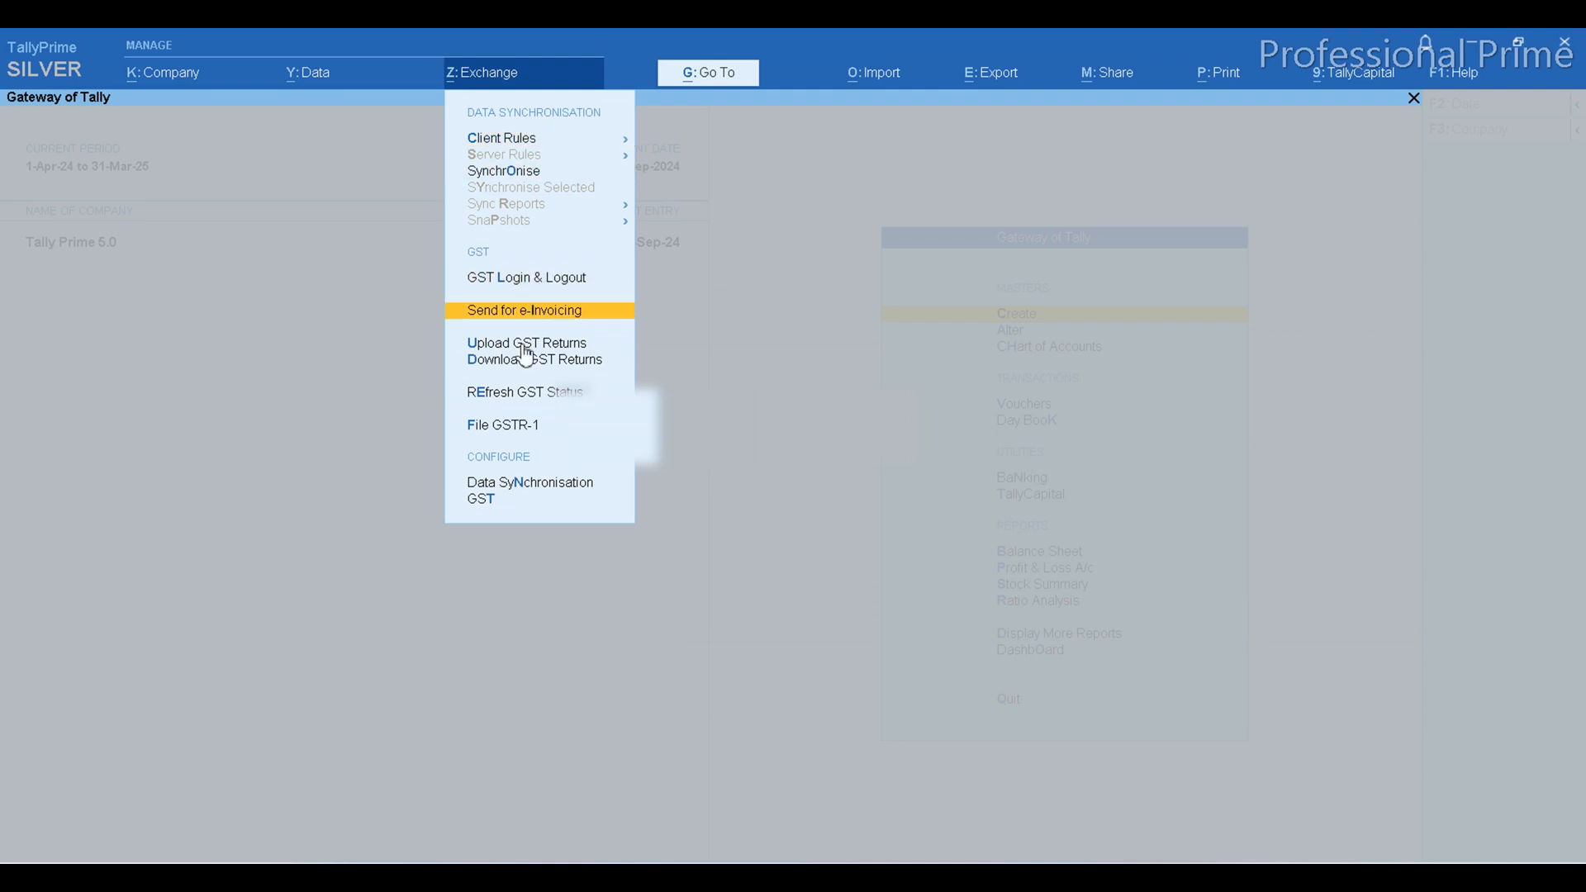
{"action": "key", "text": "Down"}
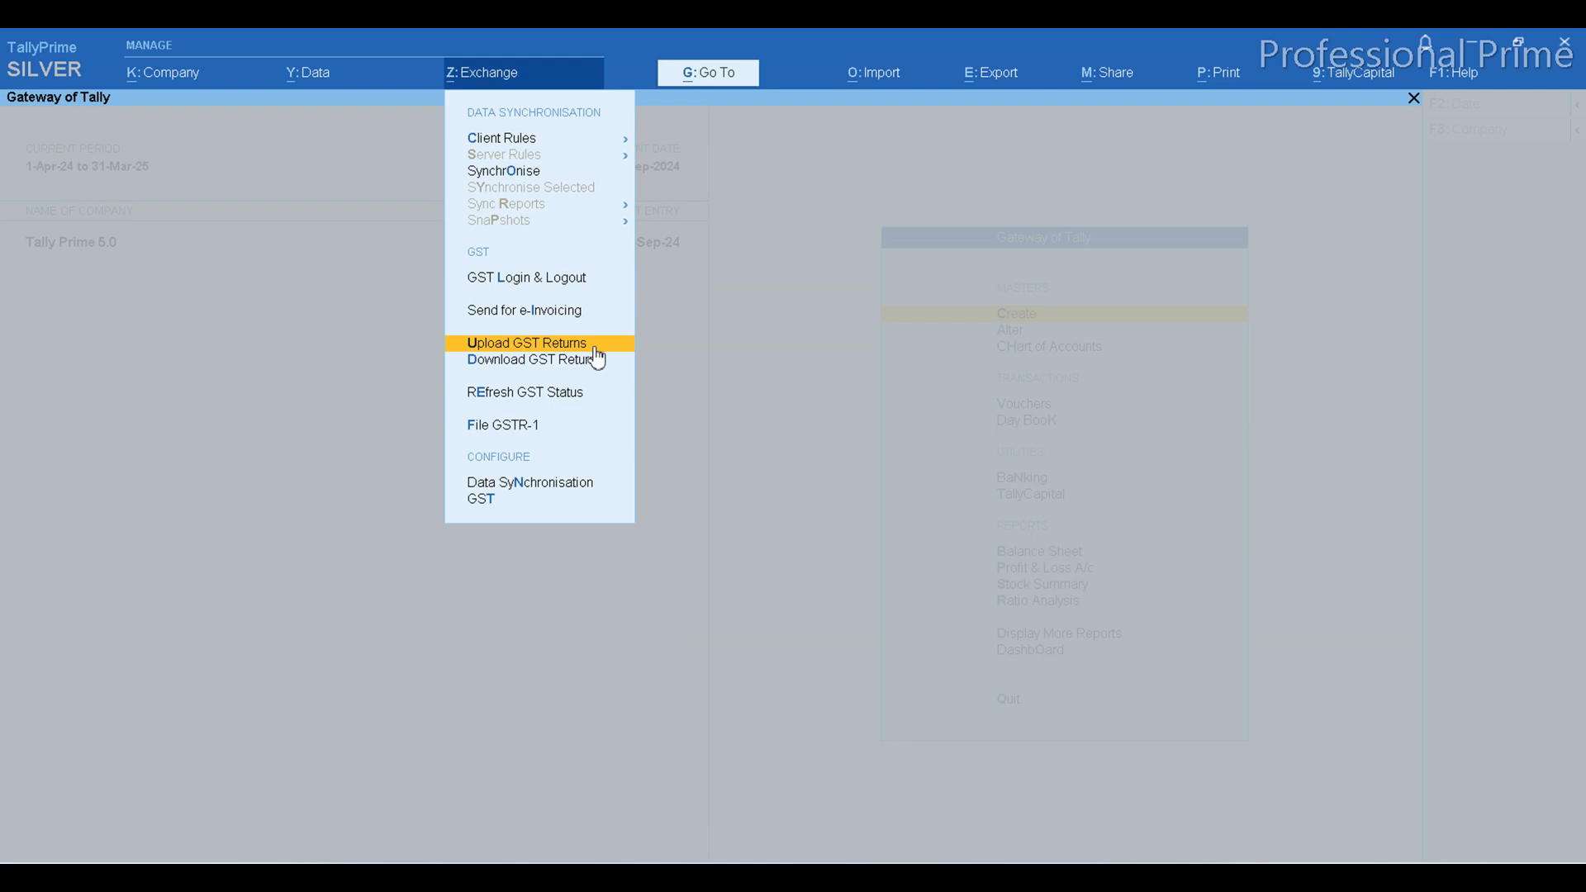
{"action": "key", "text": "Down"}
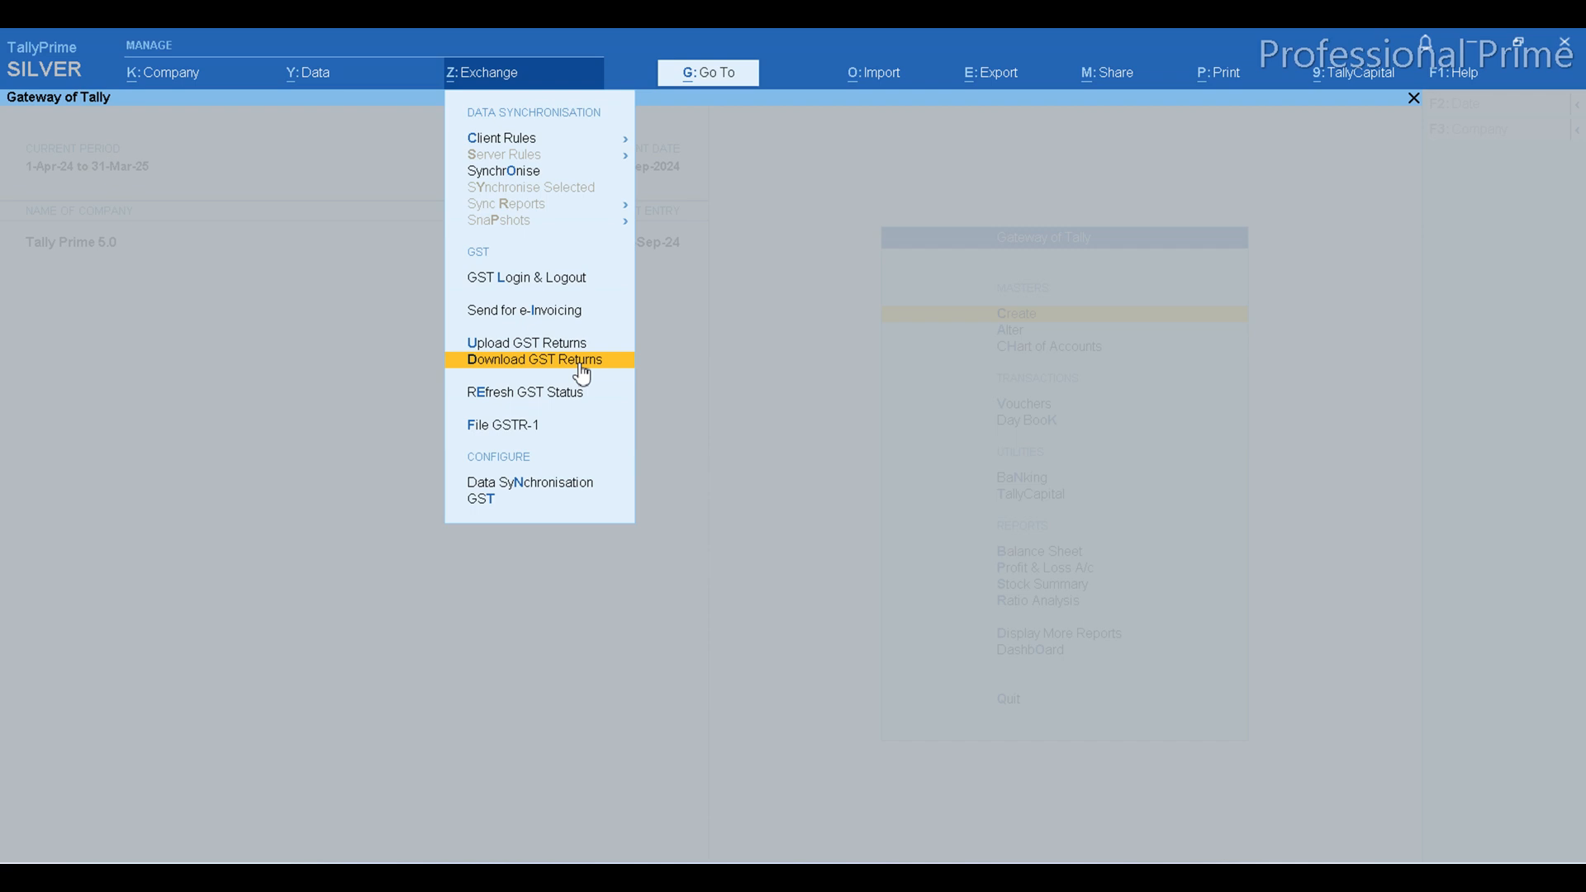
{"action": "key", "text": "Down"}
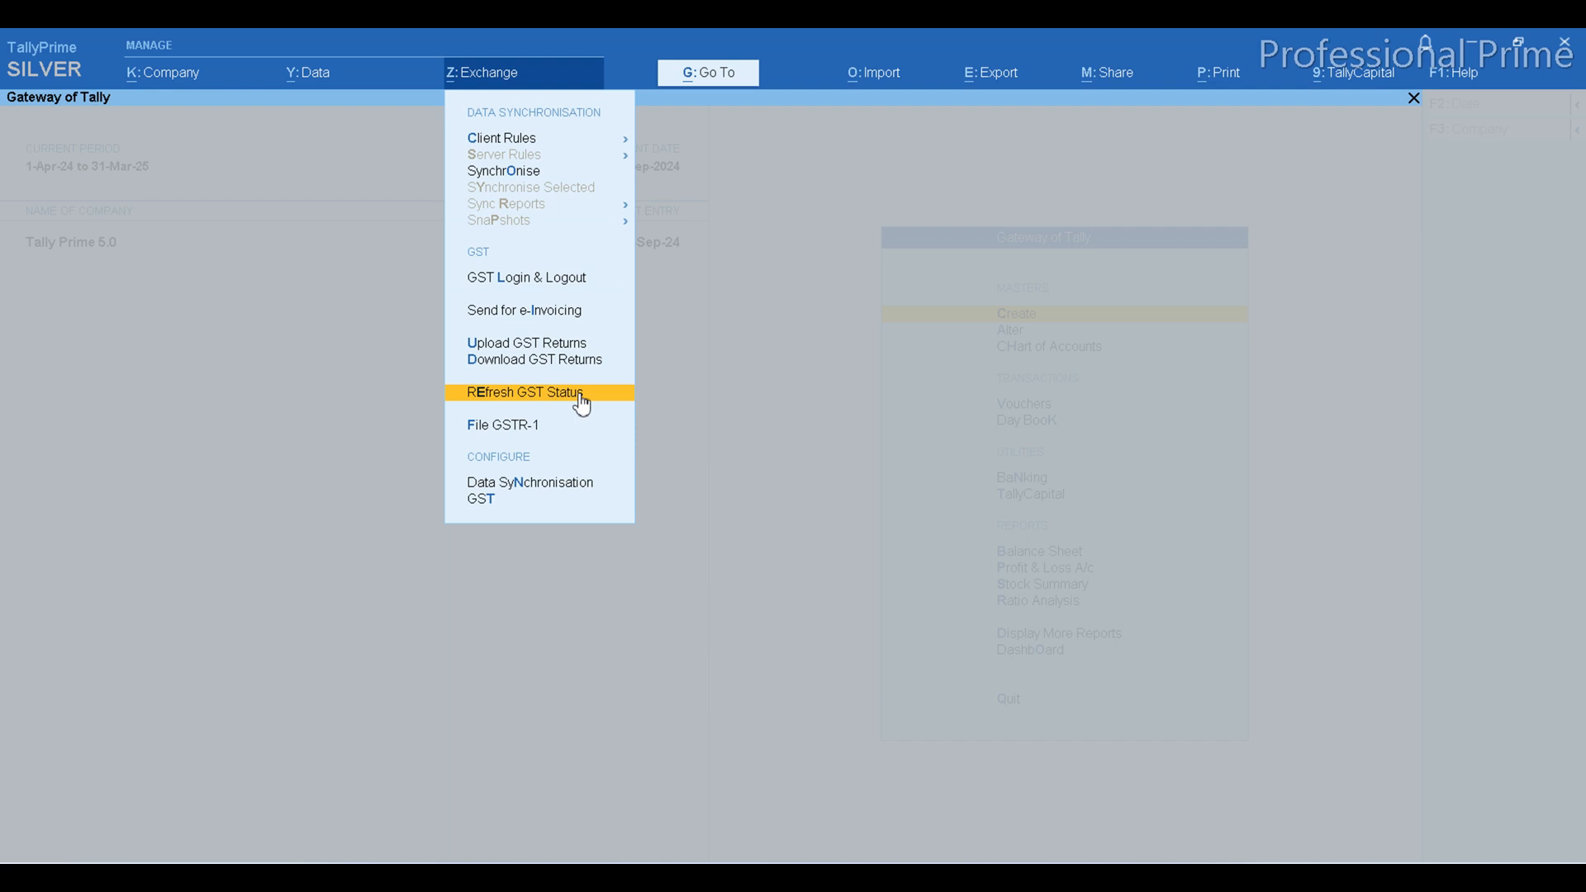
{"action": "key", "text": "Down"}
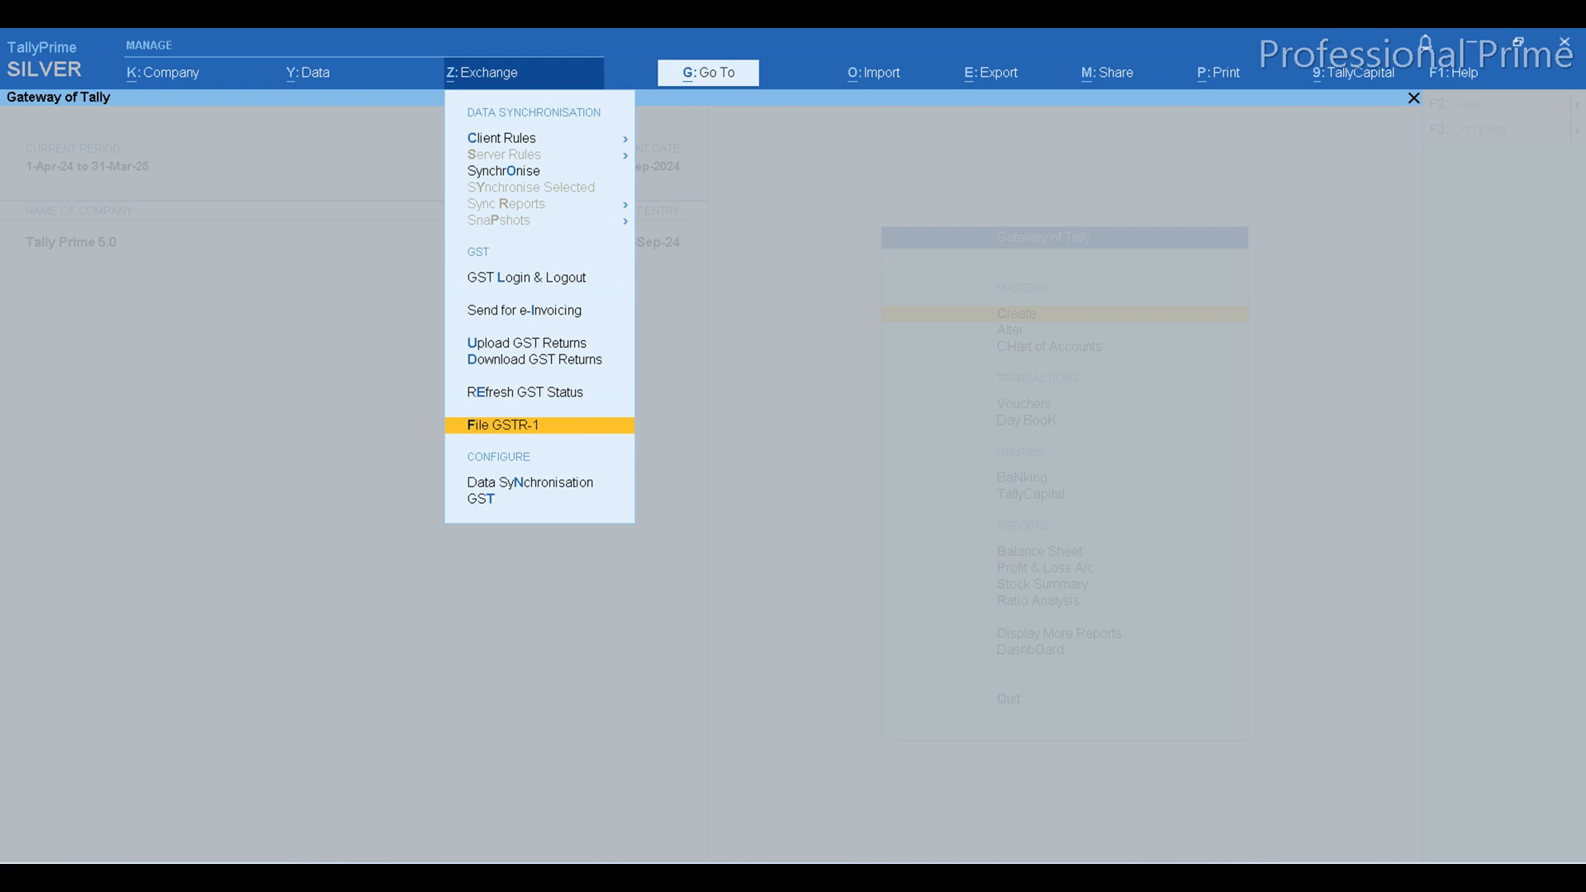
{"action": "left_click", "coordinate": [1368, 848]}
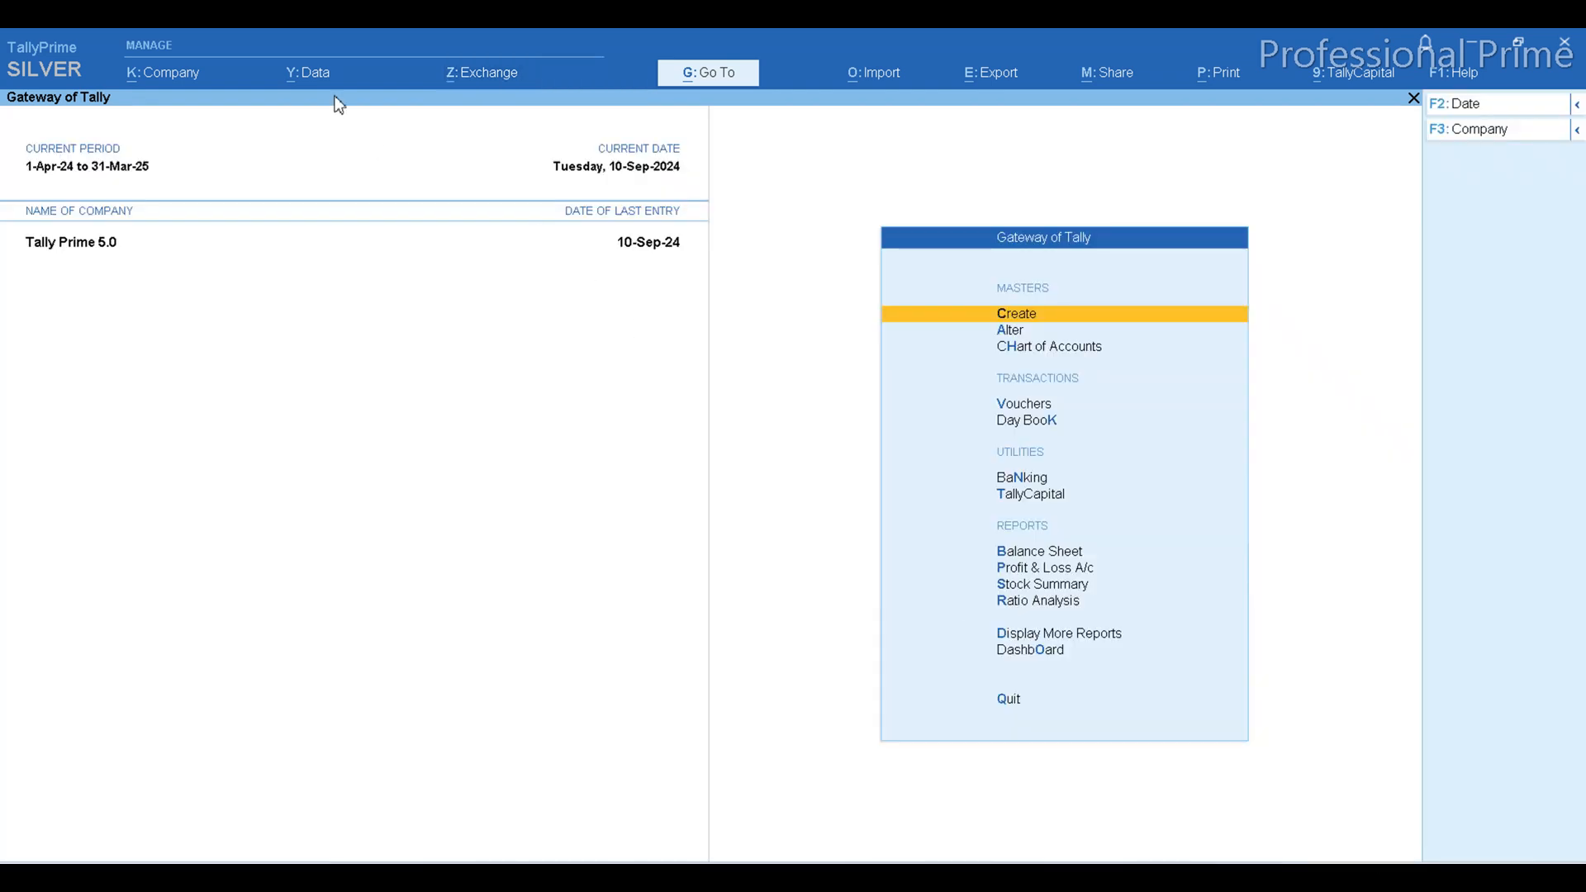
View the File GSTR-1 summary for the April 2024 return and leave it without sending.
{"action": "left_click", "coordinate": [483, 72]}
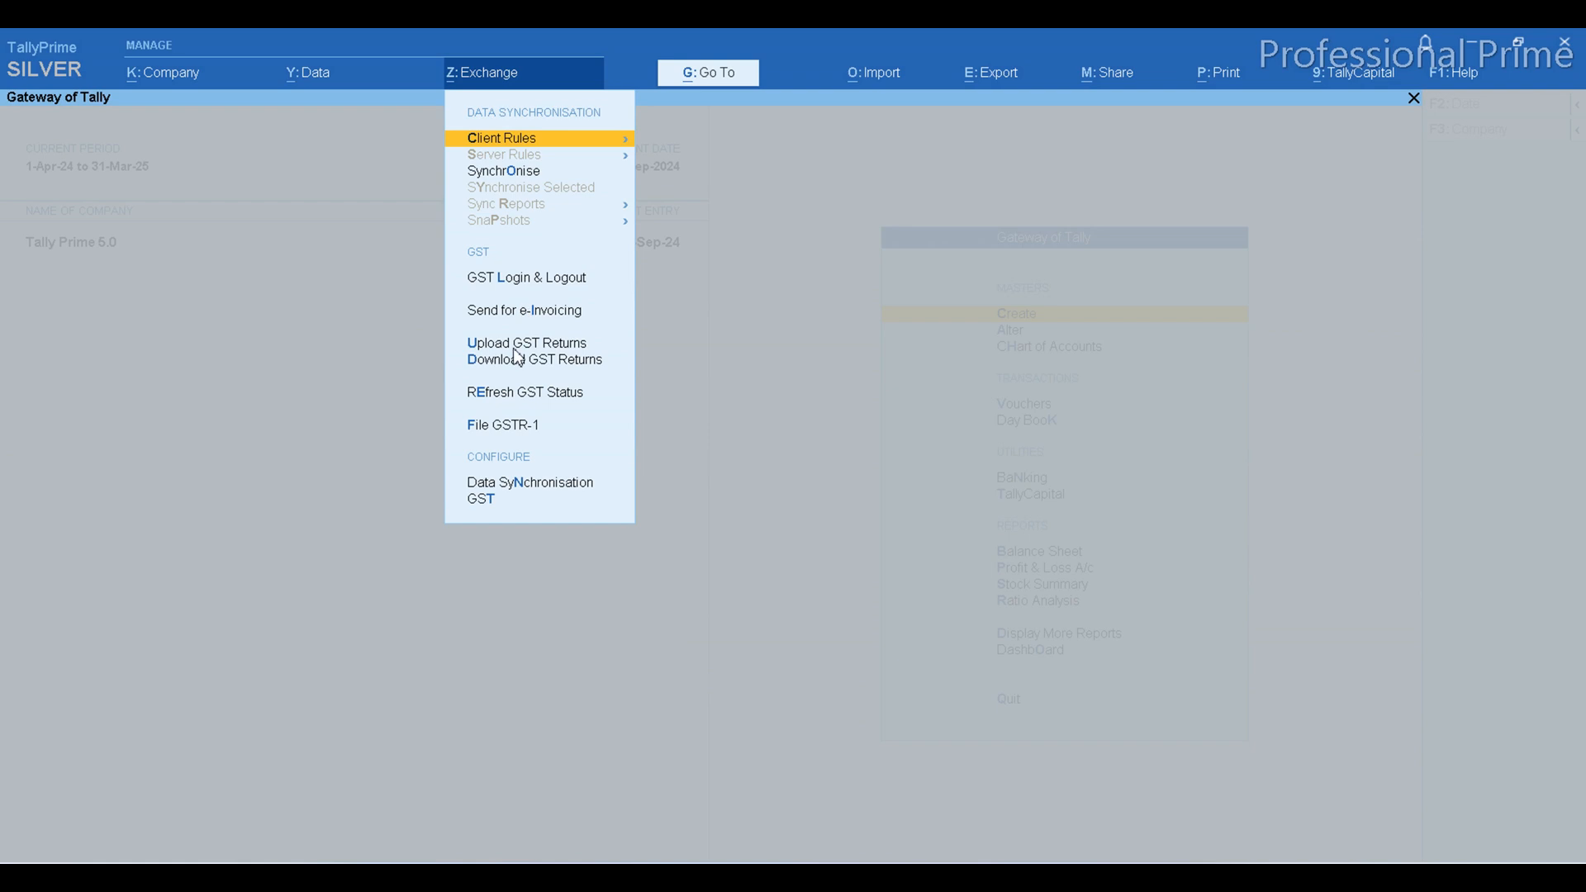
{"action": "left_click", "coordinate": [509, 425]}
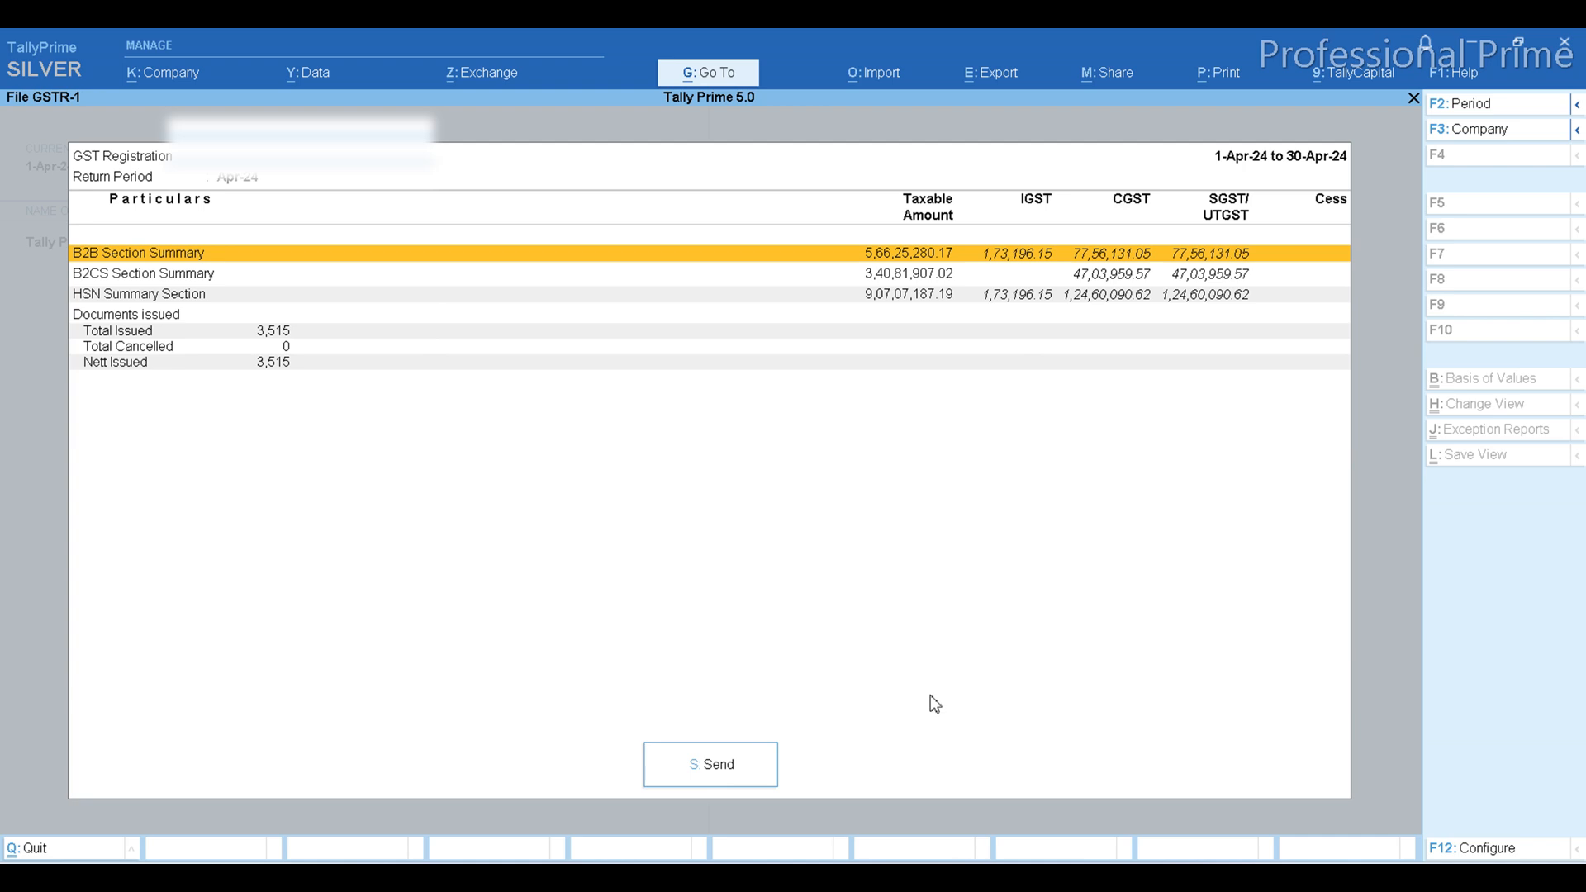
{"action": "left_click", "coordinate": [484, 74]}
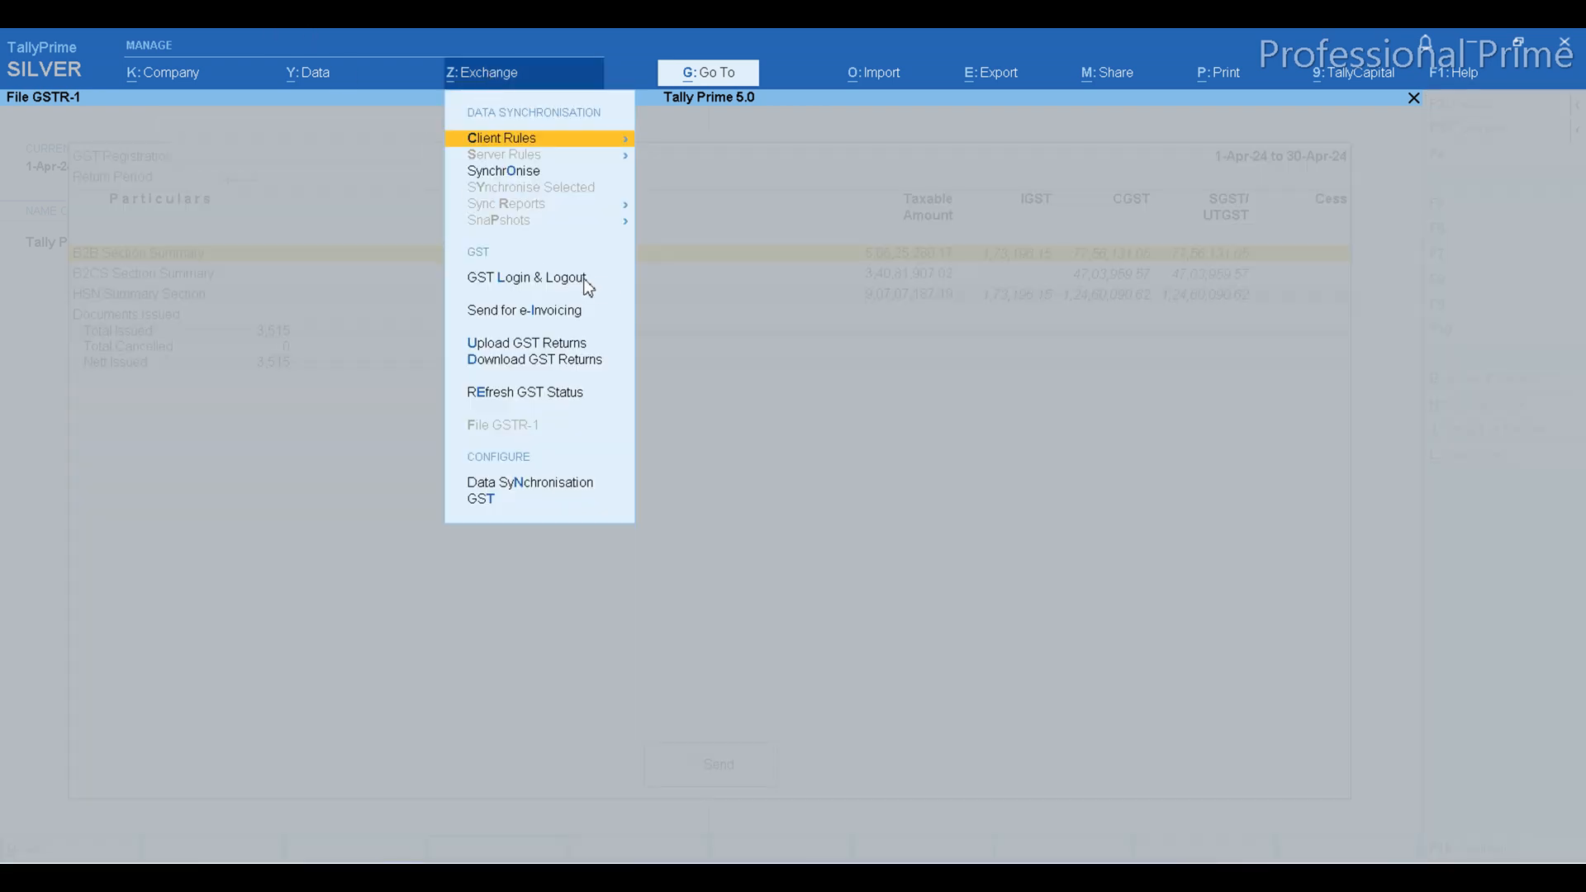
{"action": "key", "text": "Escape"}
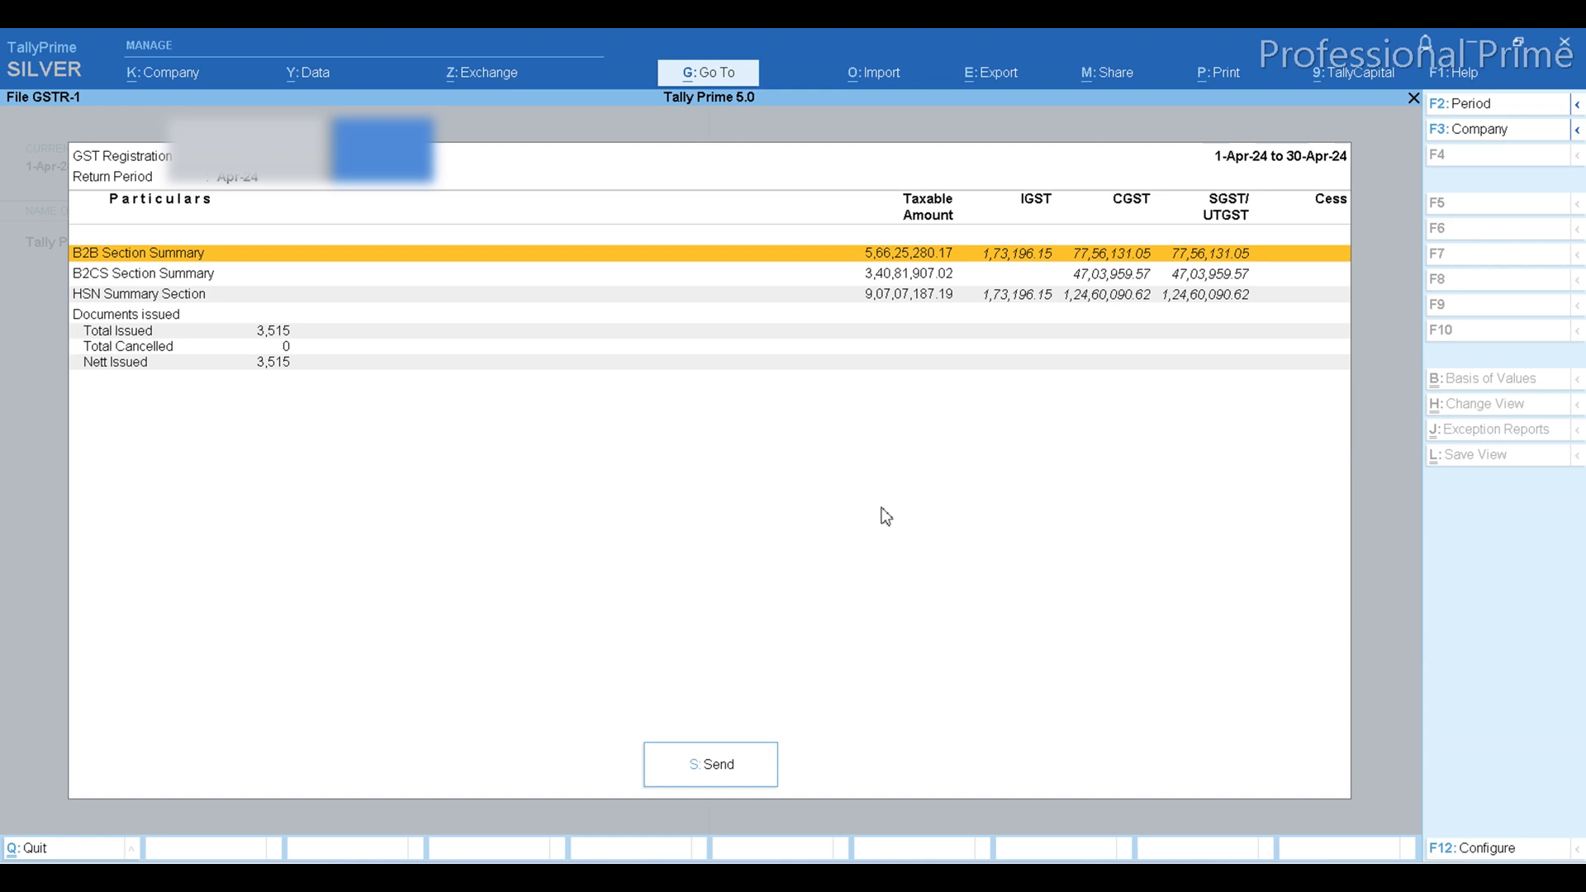
{"action": "key", "text": "Escape"}
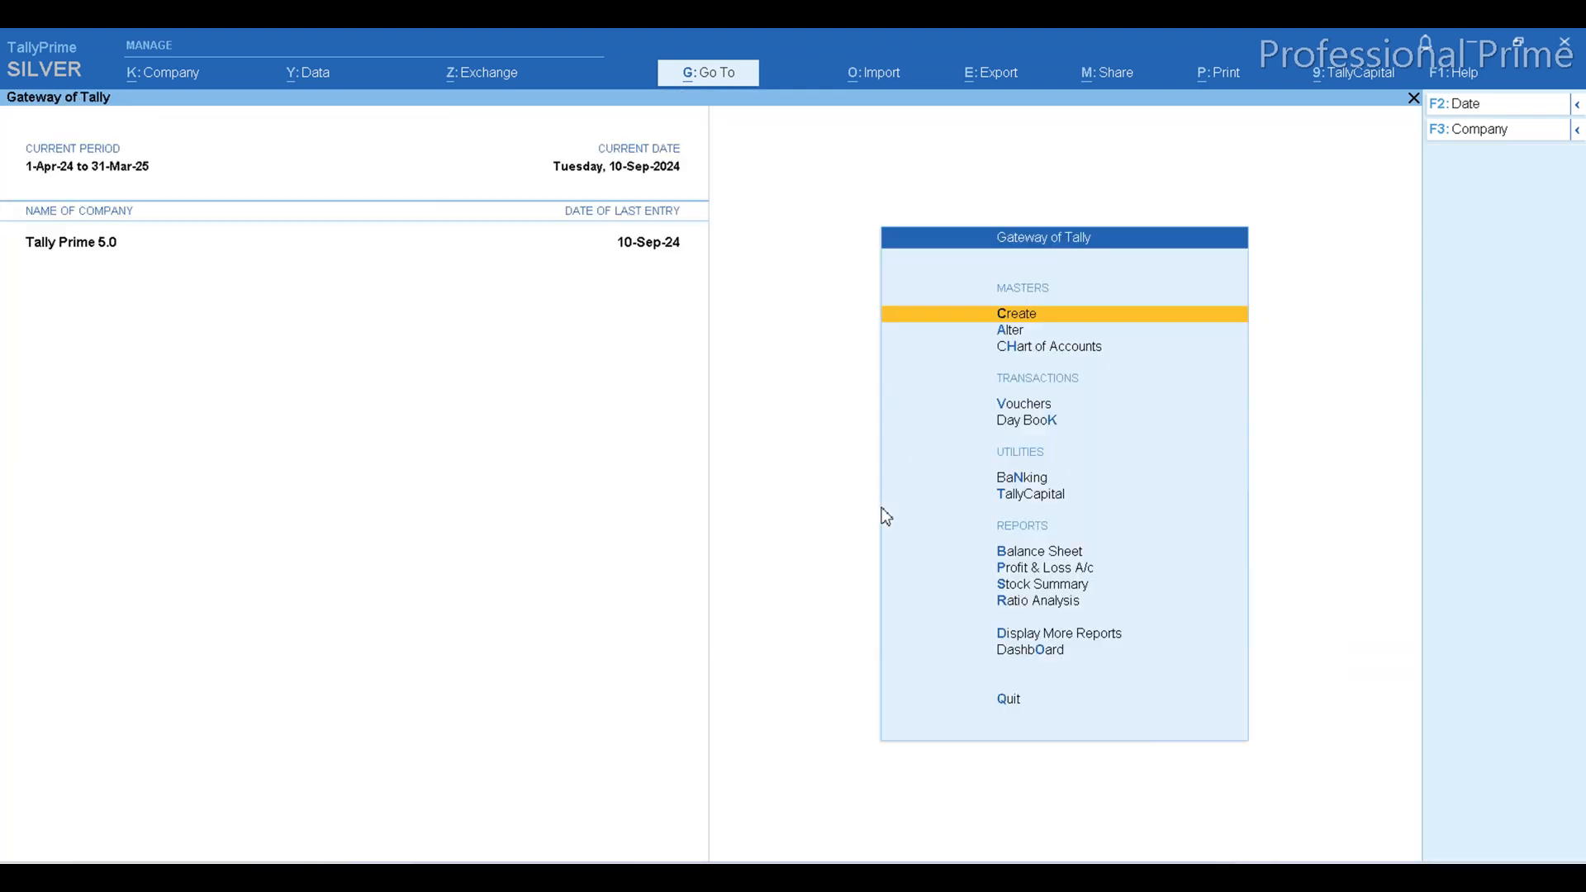
Start a new ledger, view the Fetch Details Using GSTIN/UIN entry, and leave both without saving anything.
{"action": "key", "text": "Return"}
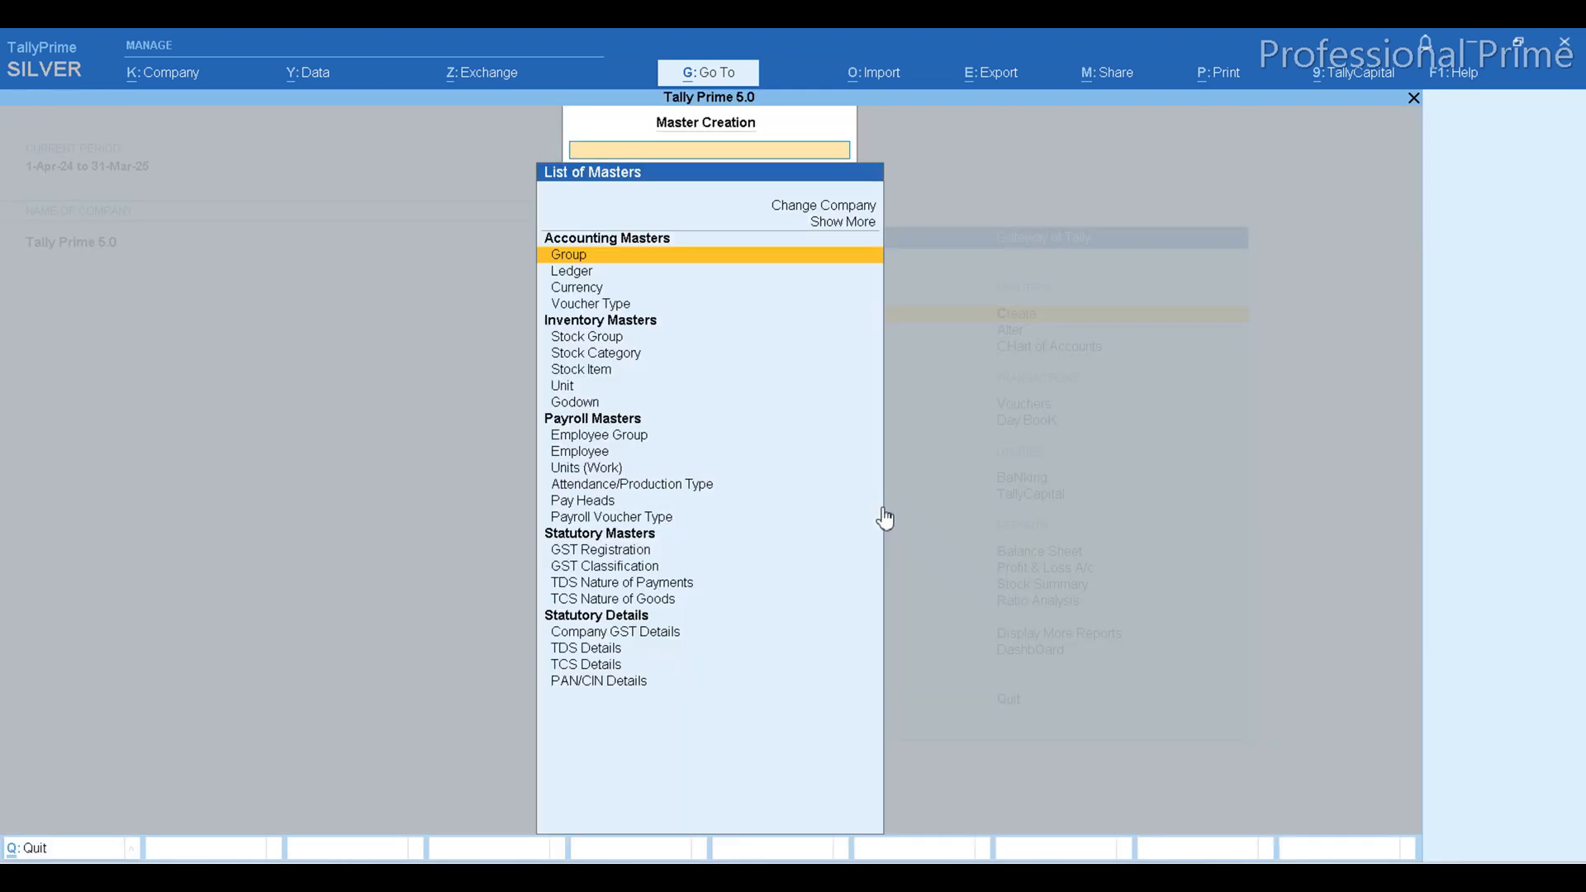
{"action": "key", "text": "Down"}
{"action": "key", "text": "Return"}
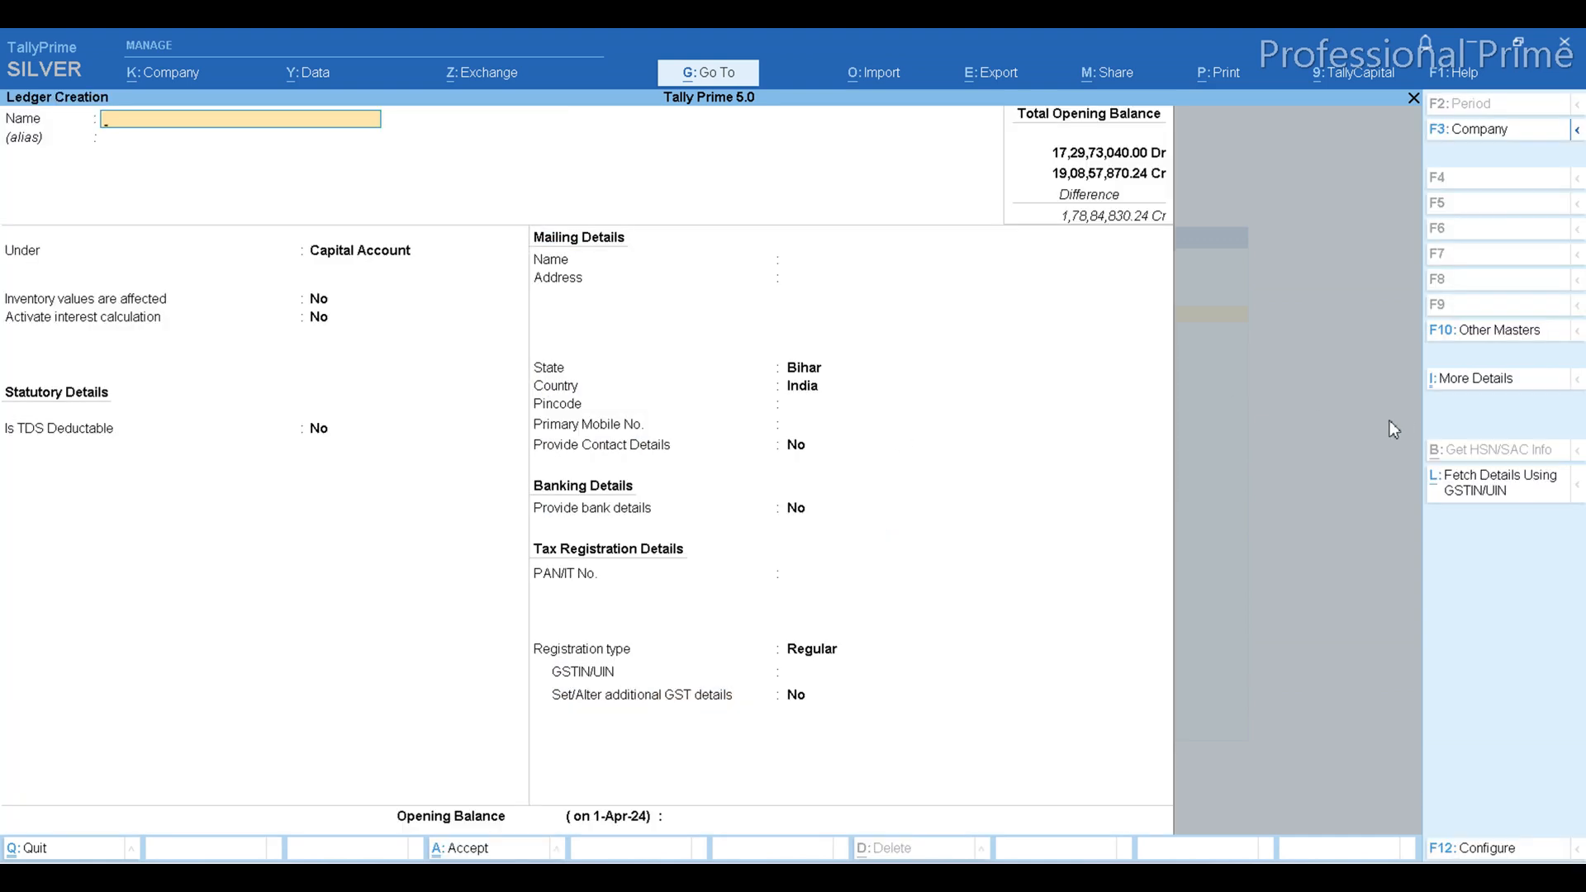
{"action": "left_click", "coordinate": [1503, 493]}
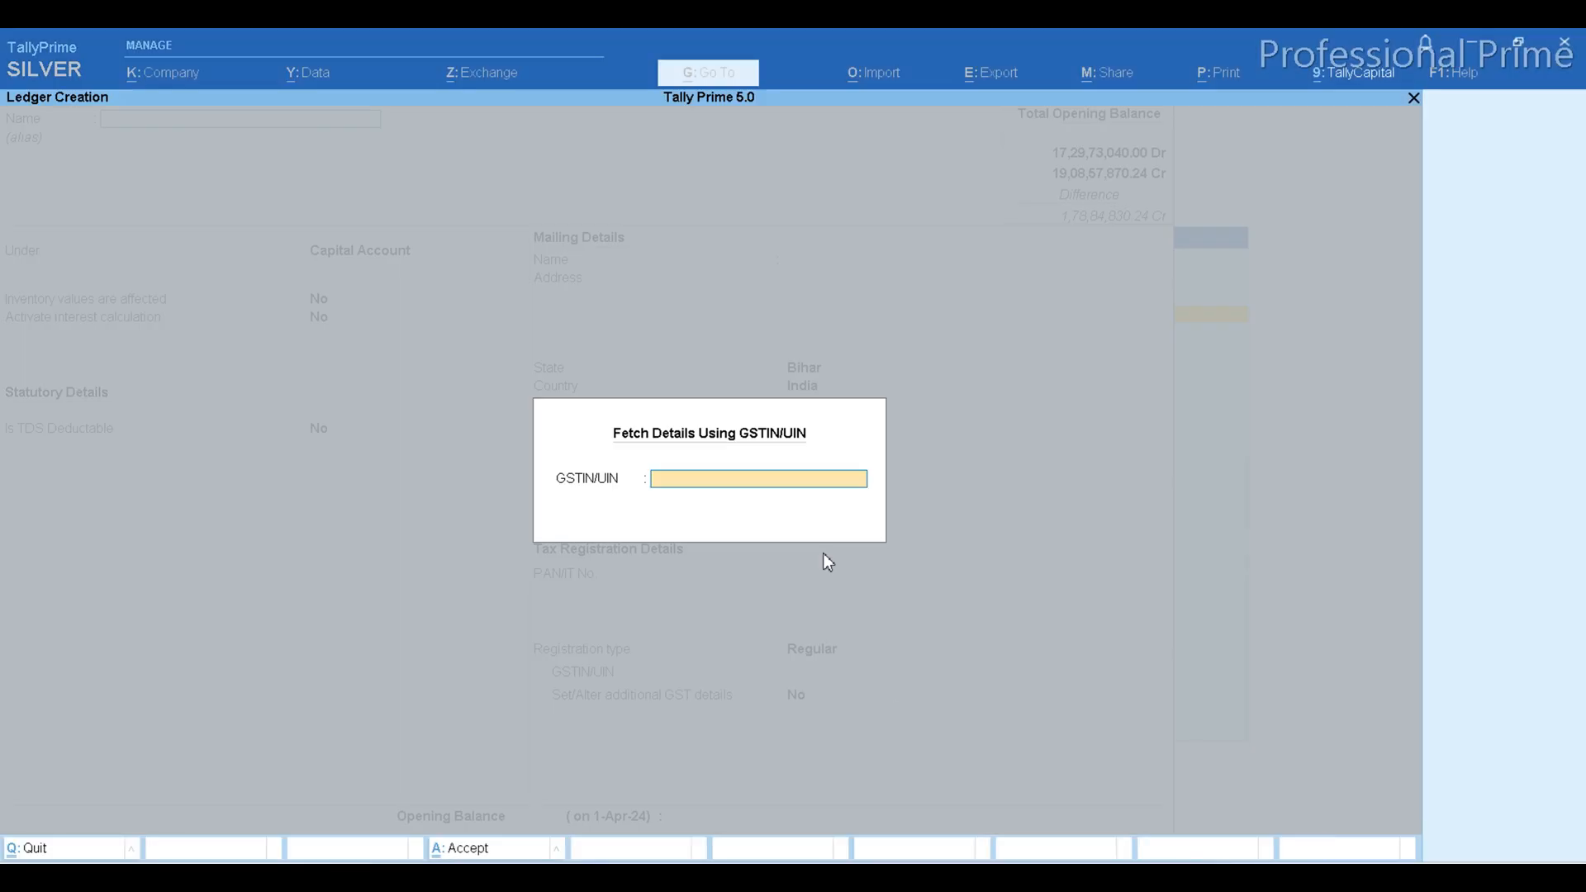
{"action": "key", "text": "Escape"}
{"action": "key", "text": "y"}
{"action": "key", "text": "Escape"}
{"action": "key", "text": "y"}
{"action": "key", "text": "Escape"}
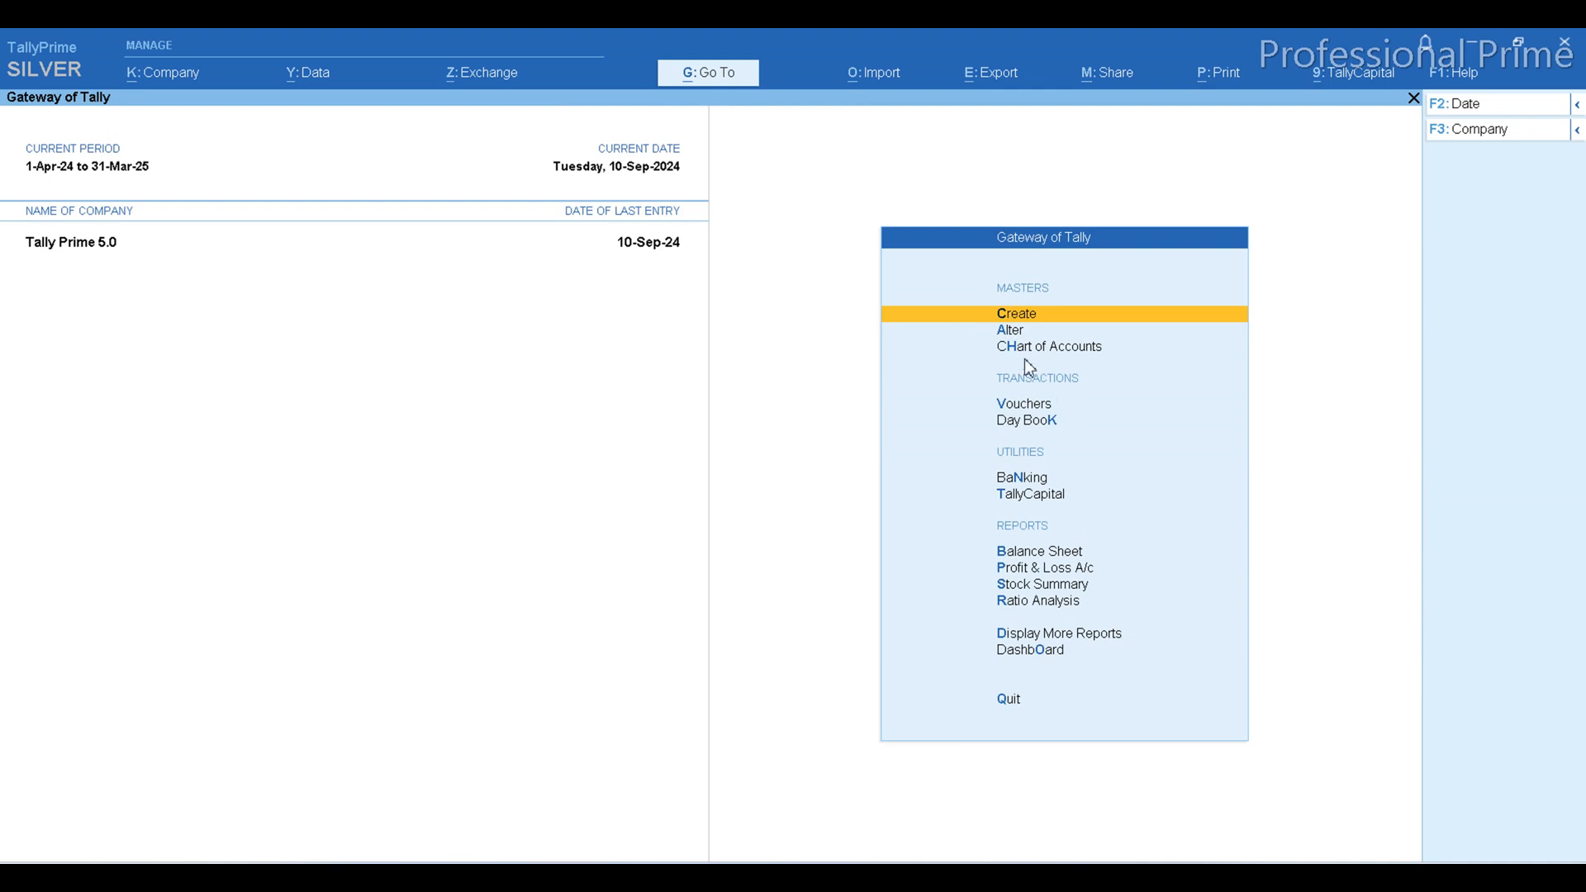
From the chart of accounts for ledgers, open Create Party Using GSTIN/UIN among the multi-master options.
{"action": "key", "text": "Down"}
{"action": "key", "text": "Down"}
{"action": "key", "text": "Return"}
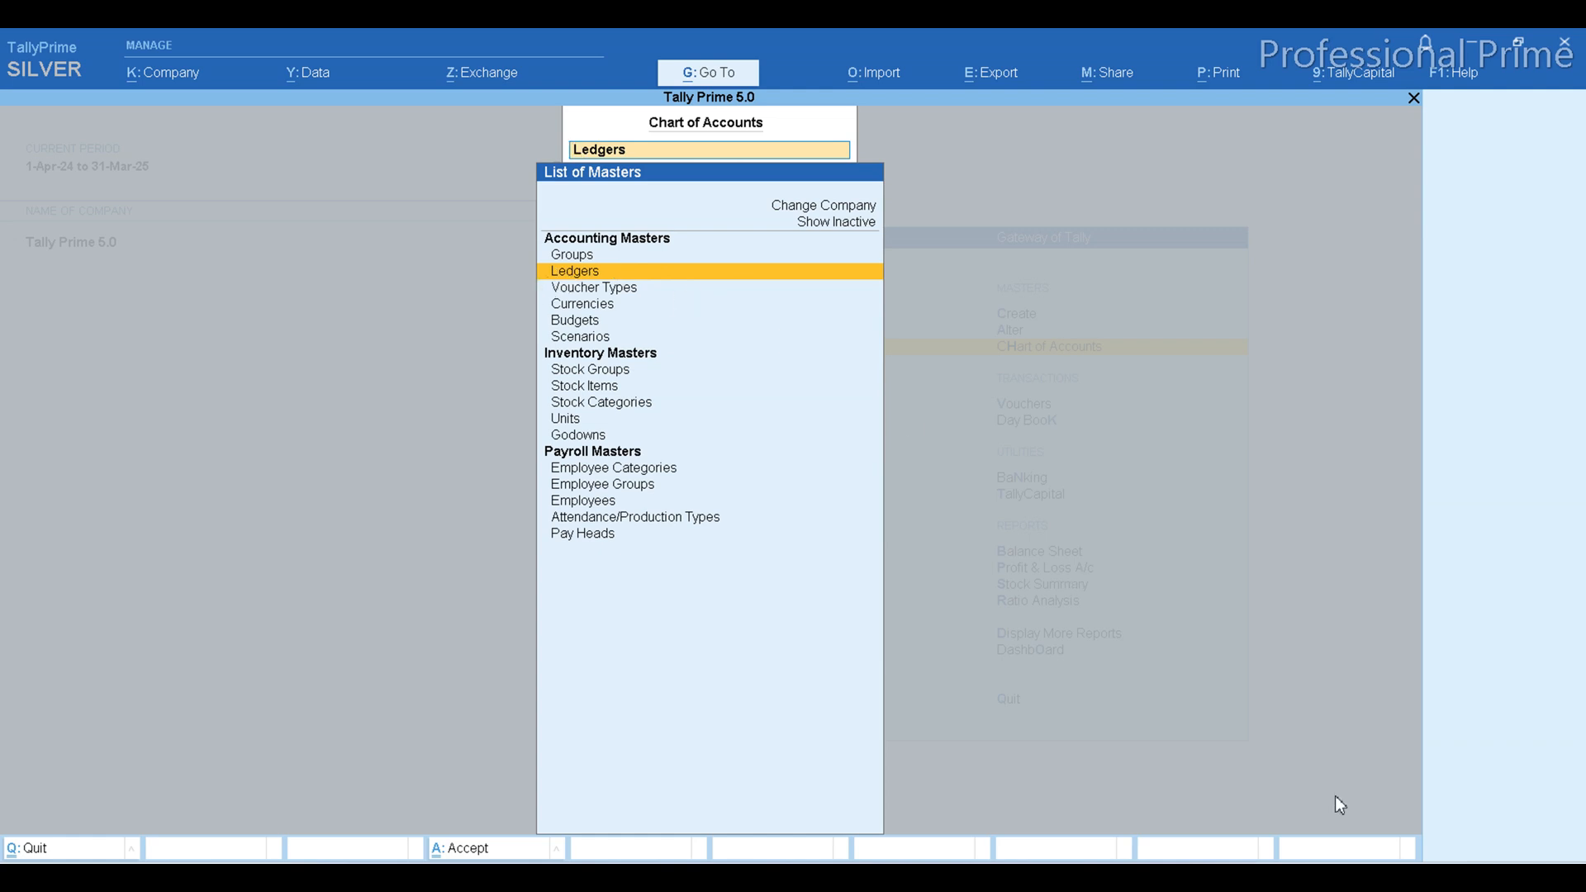
{"action": "key", "text": "Return"}
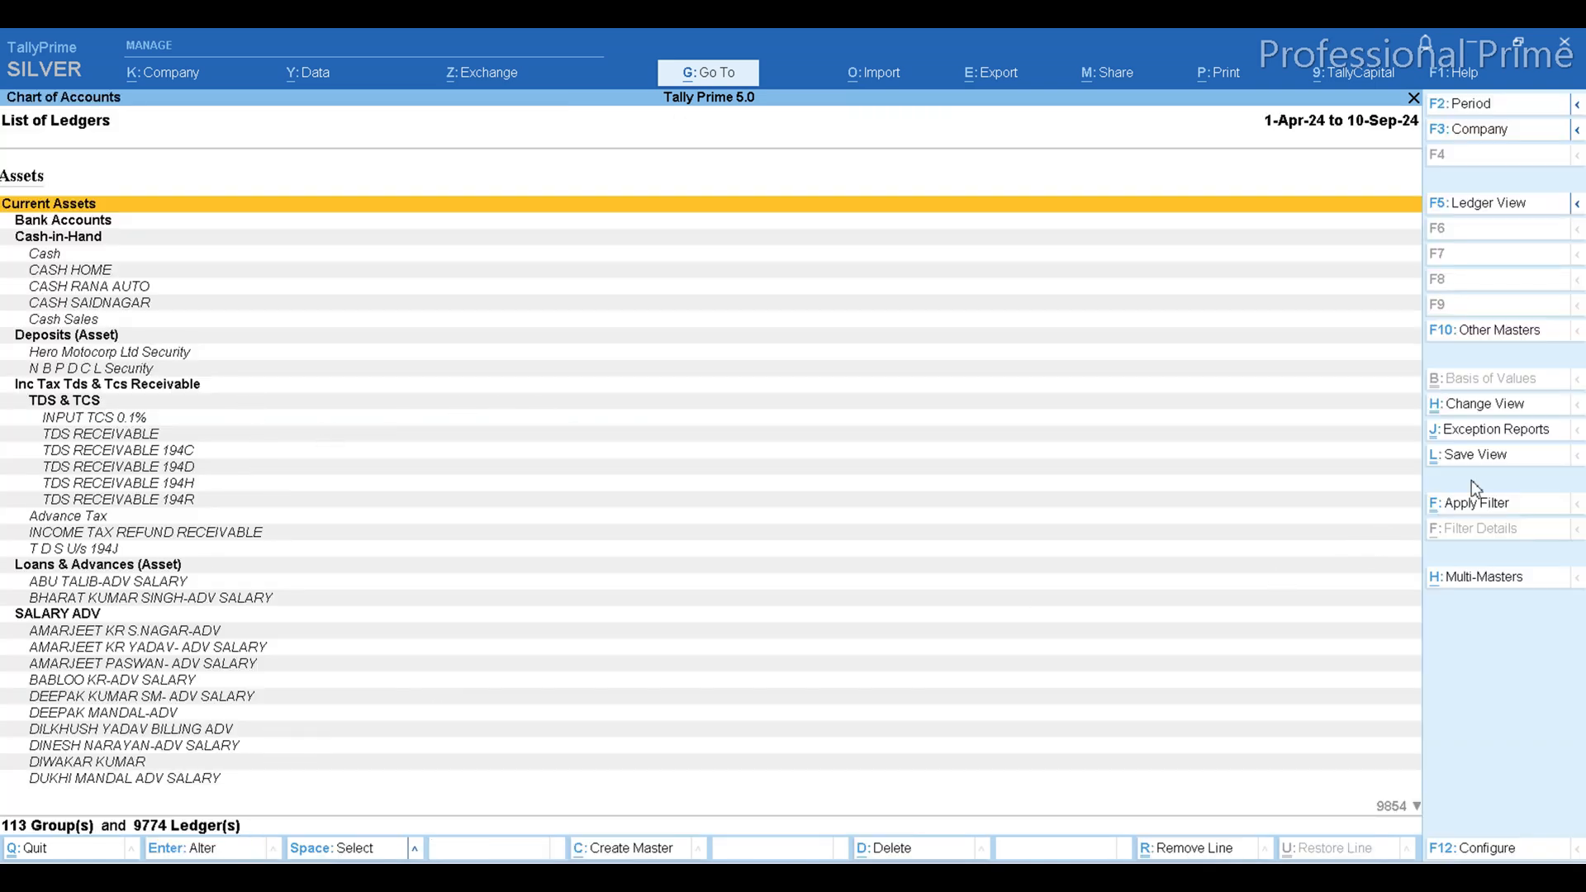
{"action": "left_click", "coordinate": [1476, 583]}
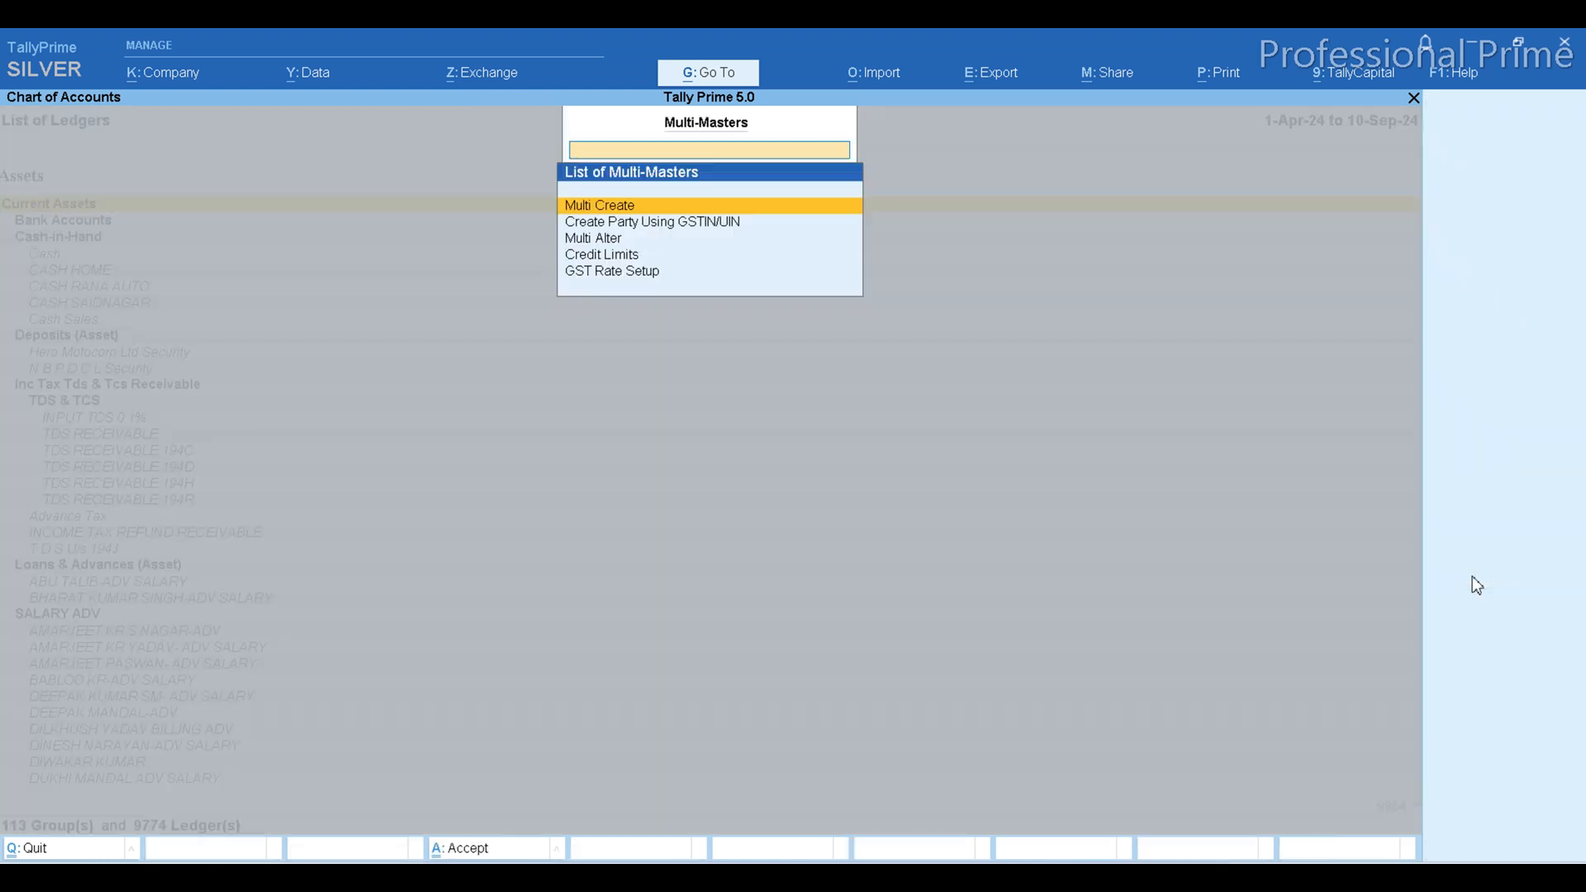
{"action": "key", "text": "Down"}
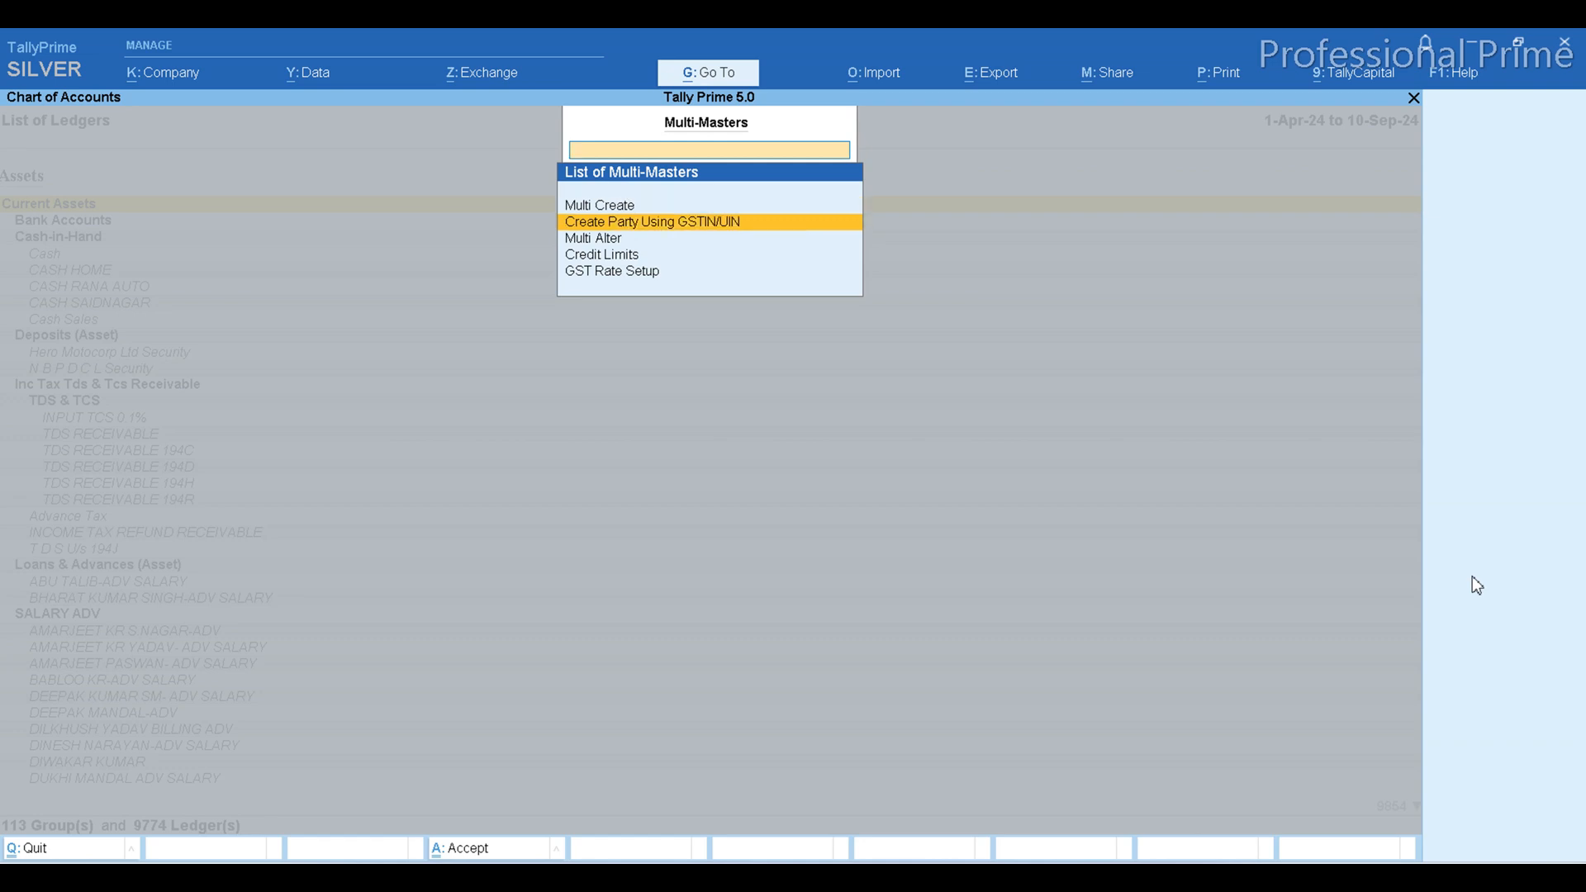
{"action": "key", "text": "Return"}
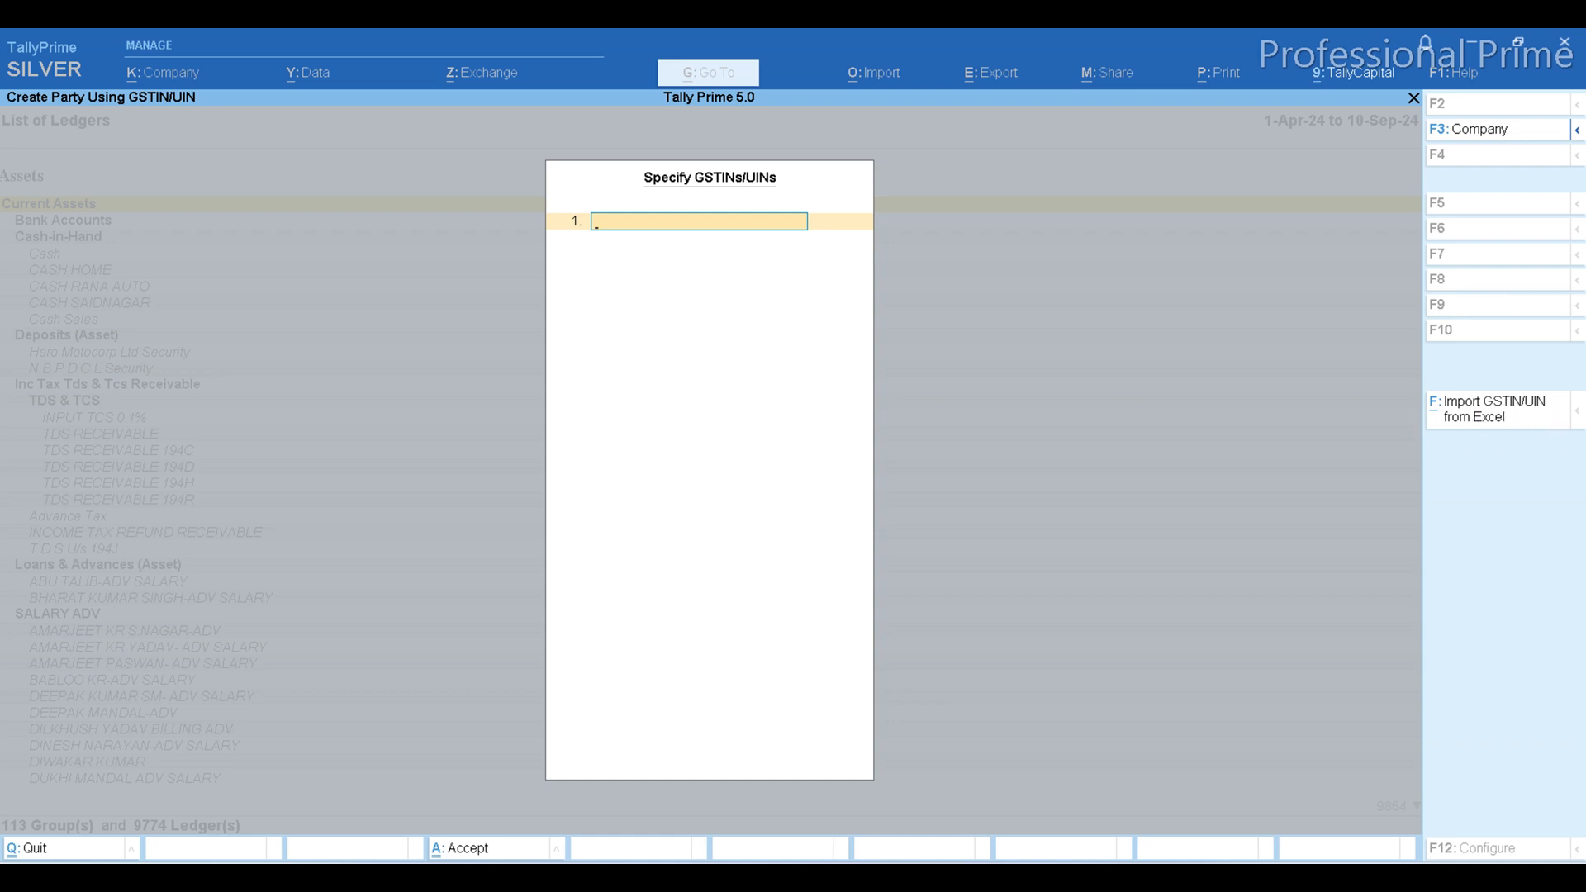
Switch to Excel with a maximized blank workbook, dismissing the activation notice, and widen columns I and A.
{"action": "key", "text": "super"}
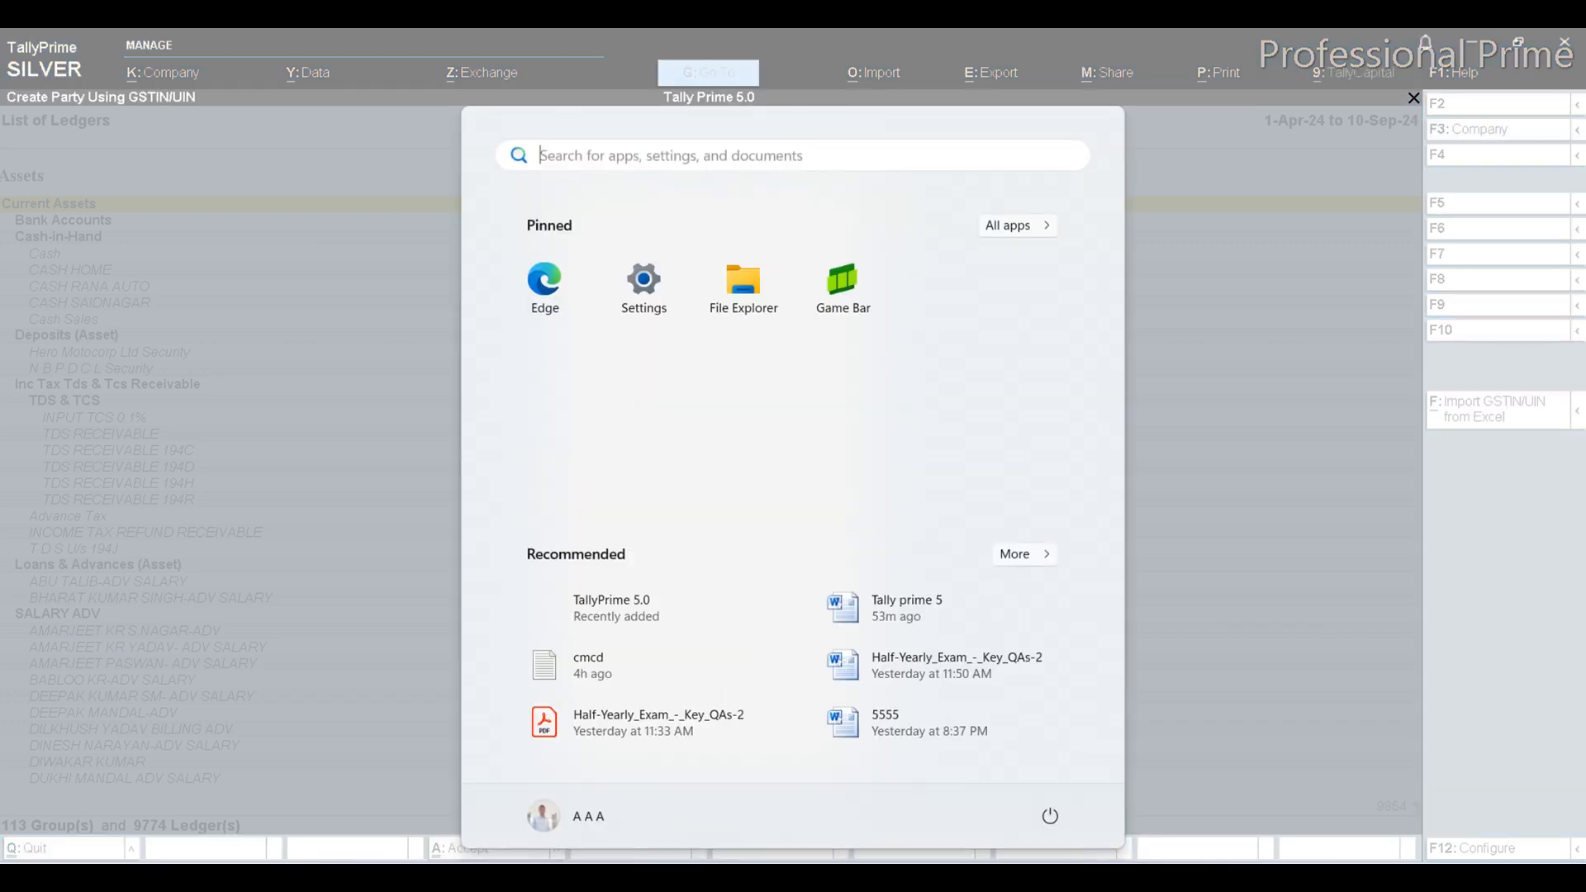
{"action": "type", "text": "exc"}
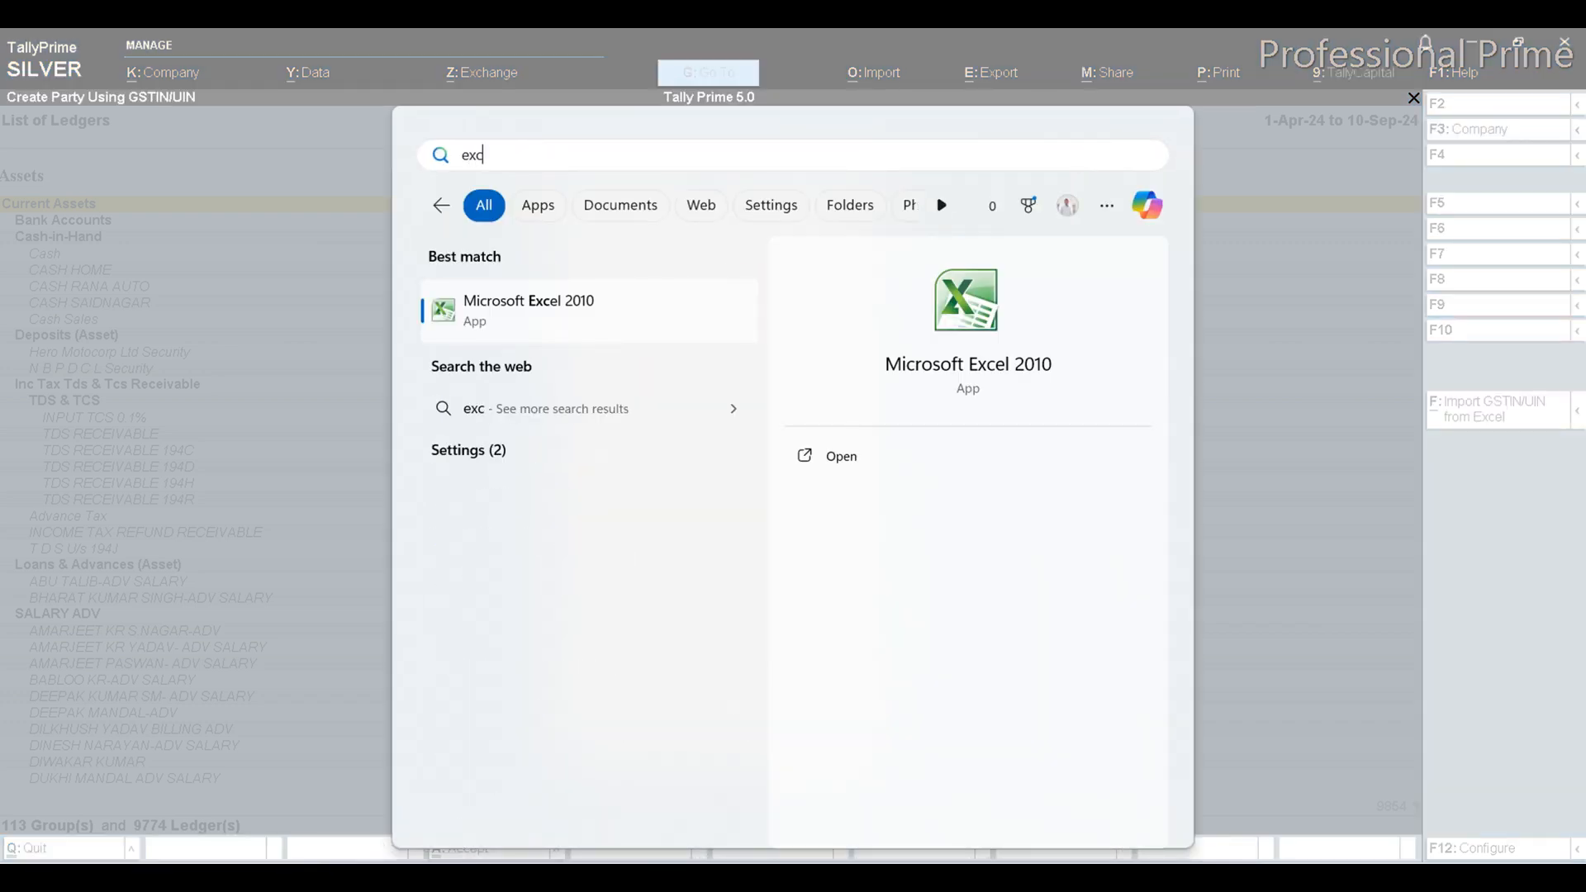
{"action": "key", "text": "Escape"}
{"action": "key", "text": "Escape"}
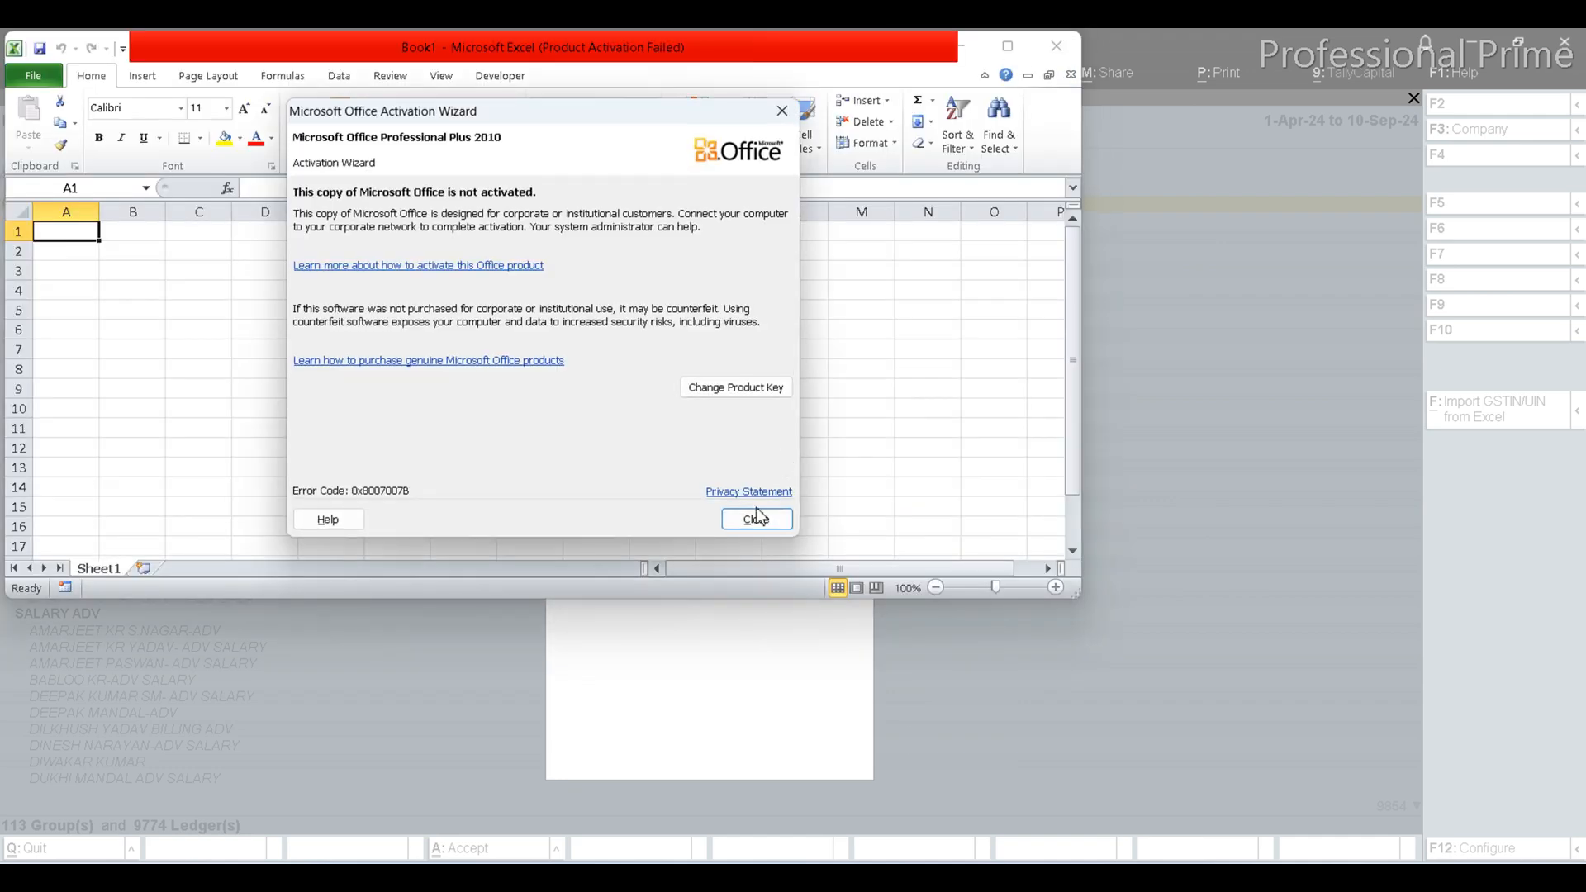
{"action": "left_click", "coordinate": [756, 519]}
{"action": "left_click", "coordinate": [1007, 47]}
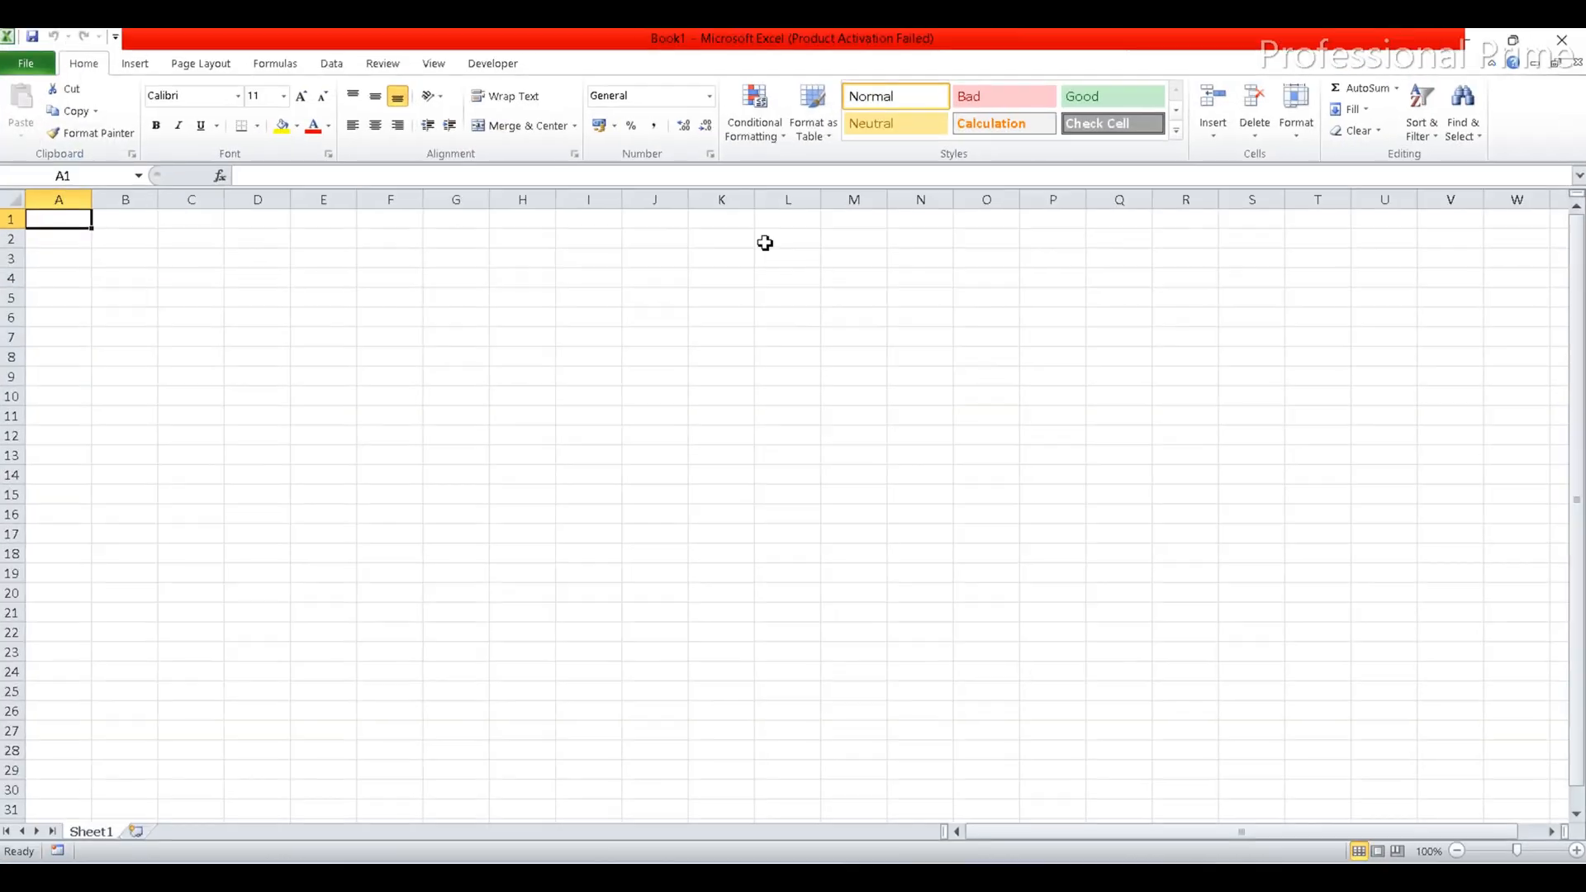
{"action": "left_click_drag", "start_coordinate": [623, 201], "coordinate": [747, 219]}
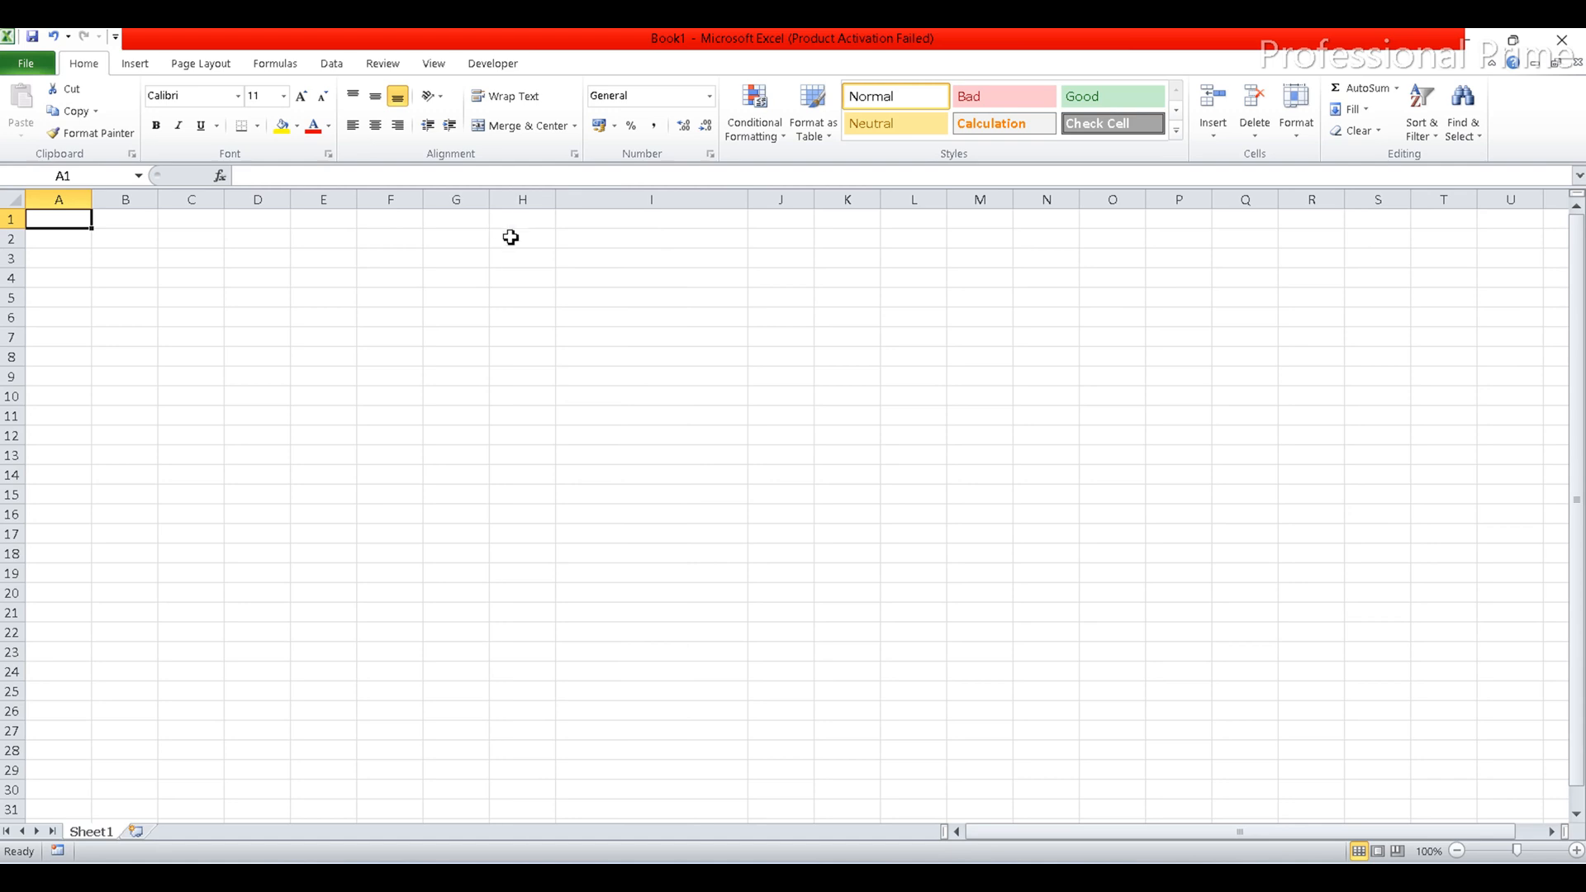
{"action": "left_click_drag", "start_coordinate": [94, 199], "coordinate": [142, 199]}
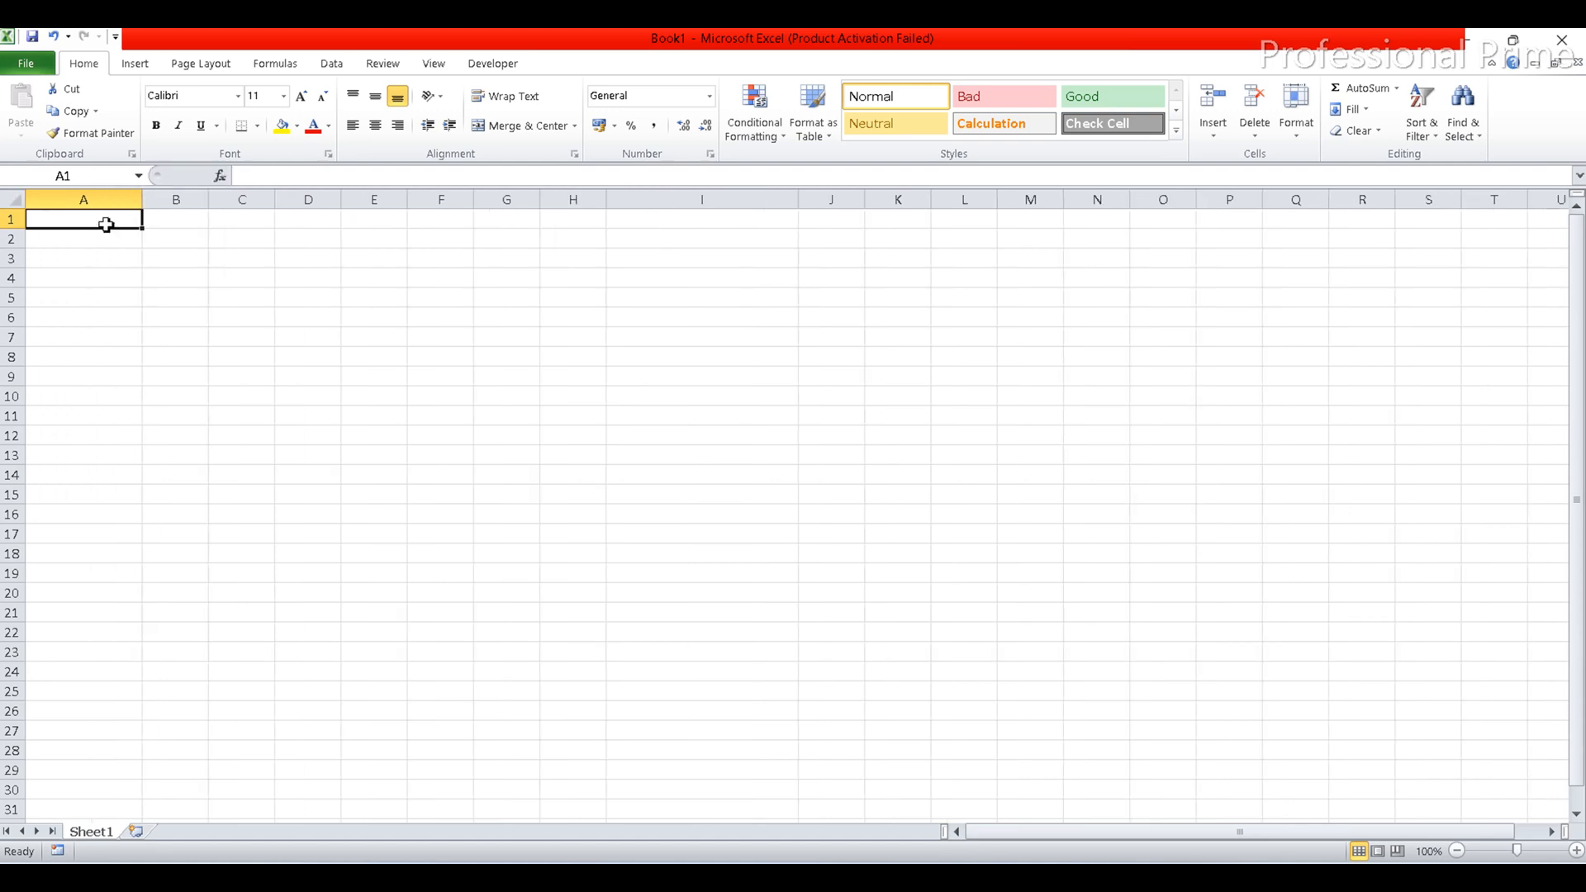
{"action": "key", "text": "Down"}
{"action": "key", "text": "Down"}
{"action": "key", "text": "Down"}
{"action": "key", "text": "Down"}
{"action": "key", "text": "Down"}
{"action": "key", "text": "Down"}
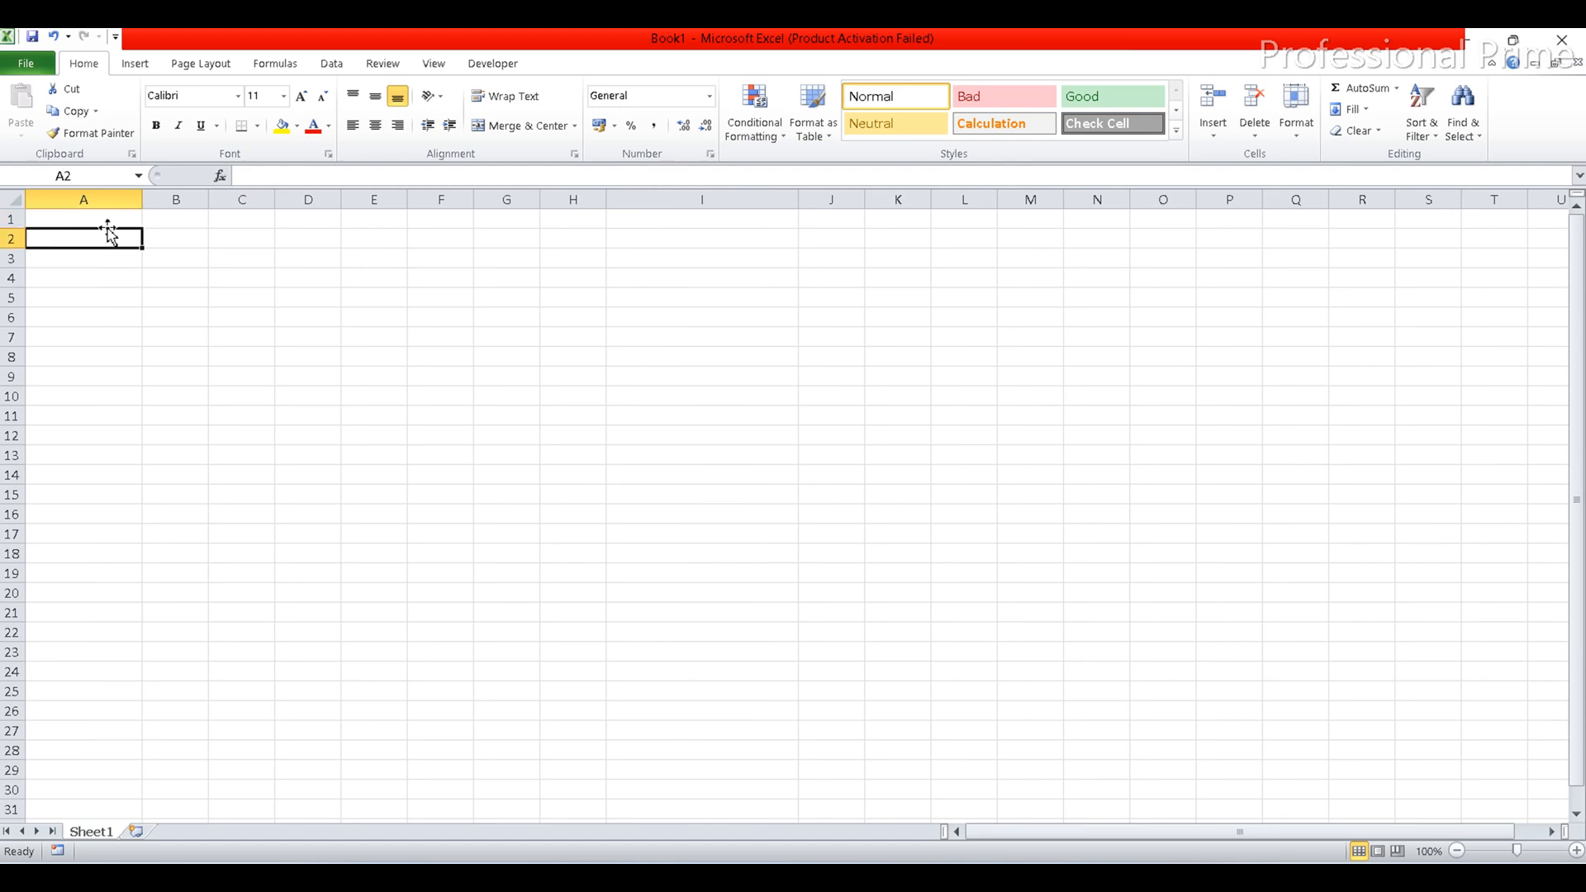
{"action": "key", "text": "Down"}
{"action": "key", "text": "Down"}
{"action": "key", "text": "Down"}
{"action": "key", "text": "Down"}
{"action": "key", "text": "Down"}
{"action": "key", "text": "Down"}
{"action": "key", "text": "Down"}
{"action": "key", "text": "Down"}
{"action": "key", "text": "Down"}
{"action": "key", "text": "Down"}
{"action": "key", "text": "Down"}
{"action": "key", "text": "Down"}
{"action": "key", "text": "Down"}
{"action": "key", "text": "Down"}
{"action": "key", "text": "Down"}
{"action": "key", "text": "Down"}
{"action": "key", "text": "Down"}
{"action": "key", "text": "Down"}
{"action": "key", "text": "Down"}
{"action": "key", "text": "Down"}
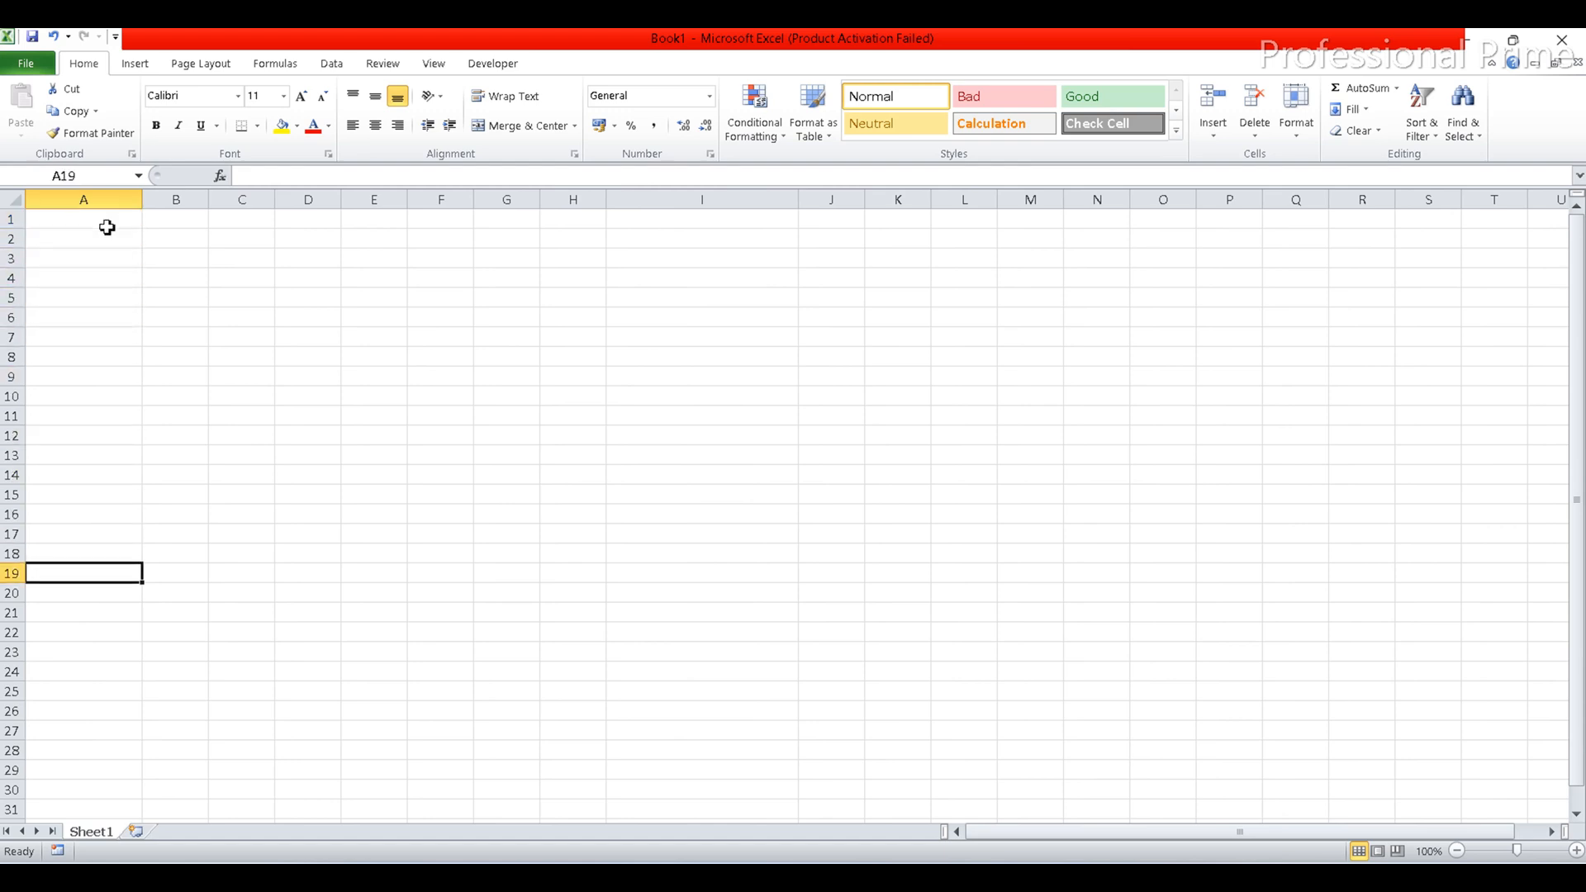
{"action": "key", "text": "Down"}
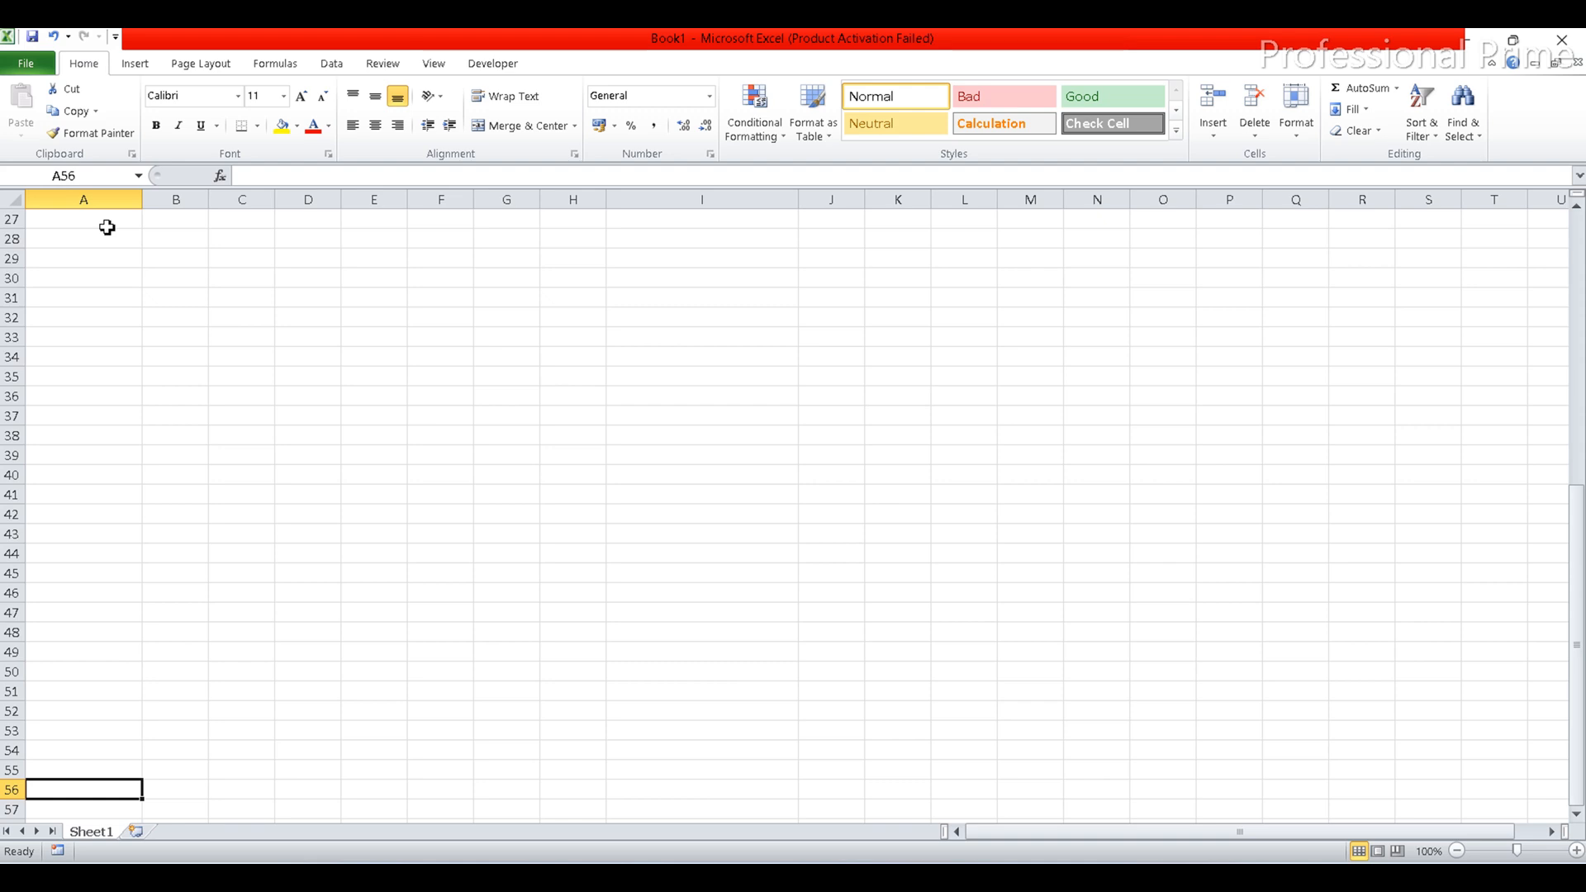
{"action": "key", "text": "Up"}
{"action": "key", "text": "Up"}
{"action": "key", "text": "Up"}
{"action": "key", "text": "Up"}
{"action": "key", "text": "Up"}
{"action": "key", "text": "Up"}
{"action": "key", "text": "Up"}
{"action": "key", "text": "Up"}
{"action": "key", "text": "Up"}
{"action": "key", "text": "Up"}
{"action": "key", "text": "Up"}
{"action": "key", "text": "Up"}
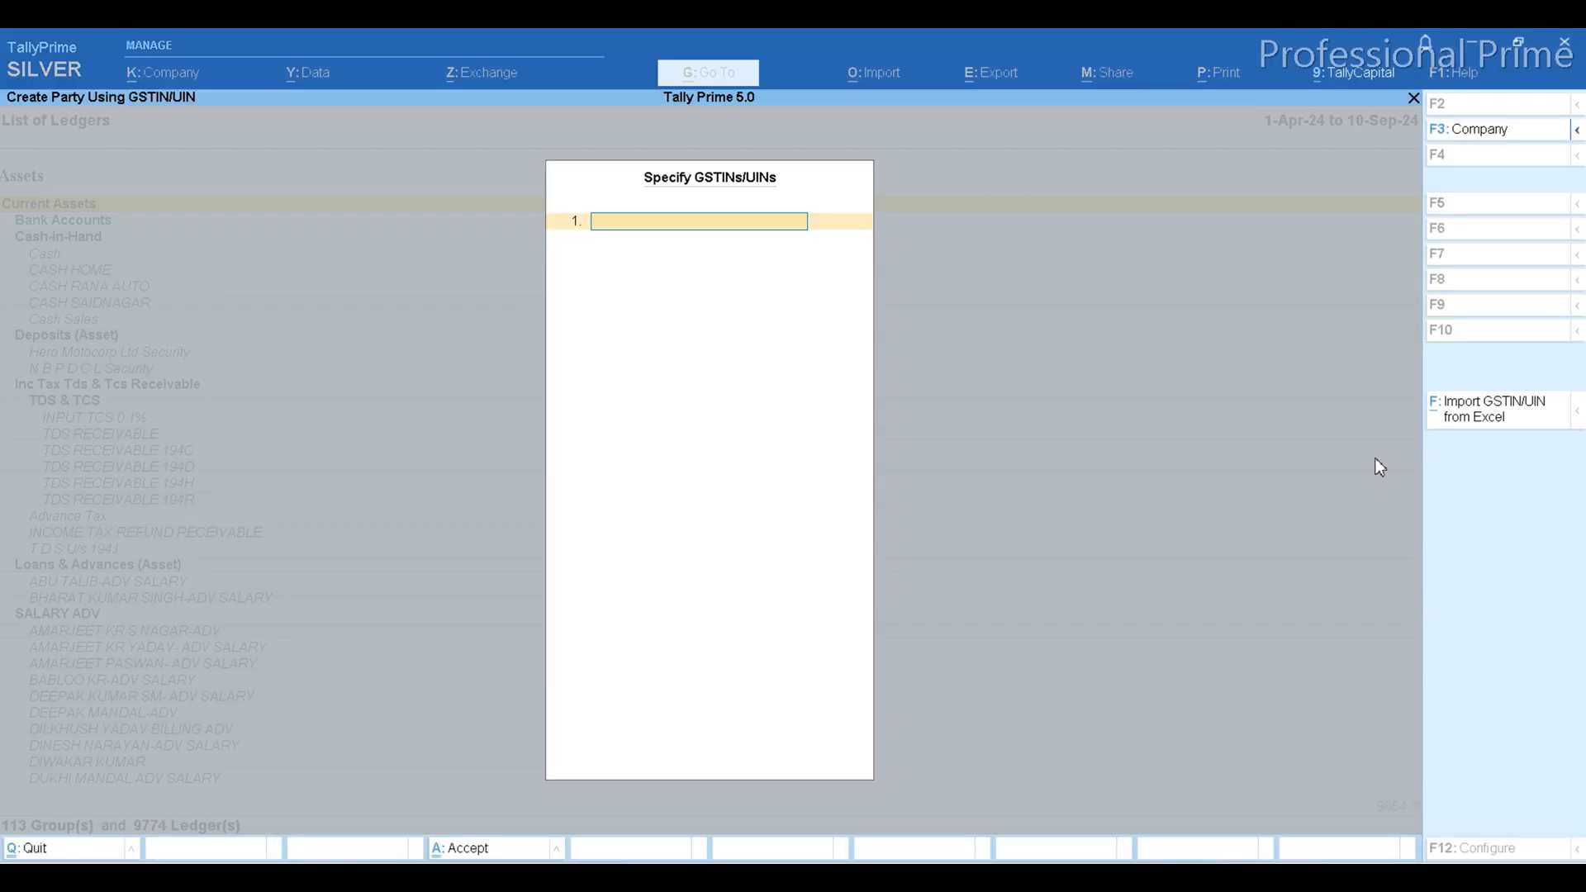
Switch to TallyPrime, start importing GSTIN/UIN from Excel, and choose Select from Drive for the file to import.
{"action": "left_click", "coordinate": [1484, 417]}
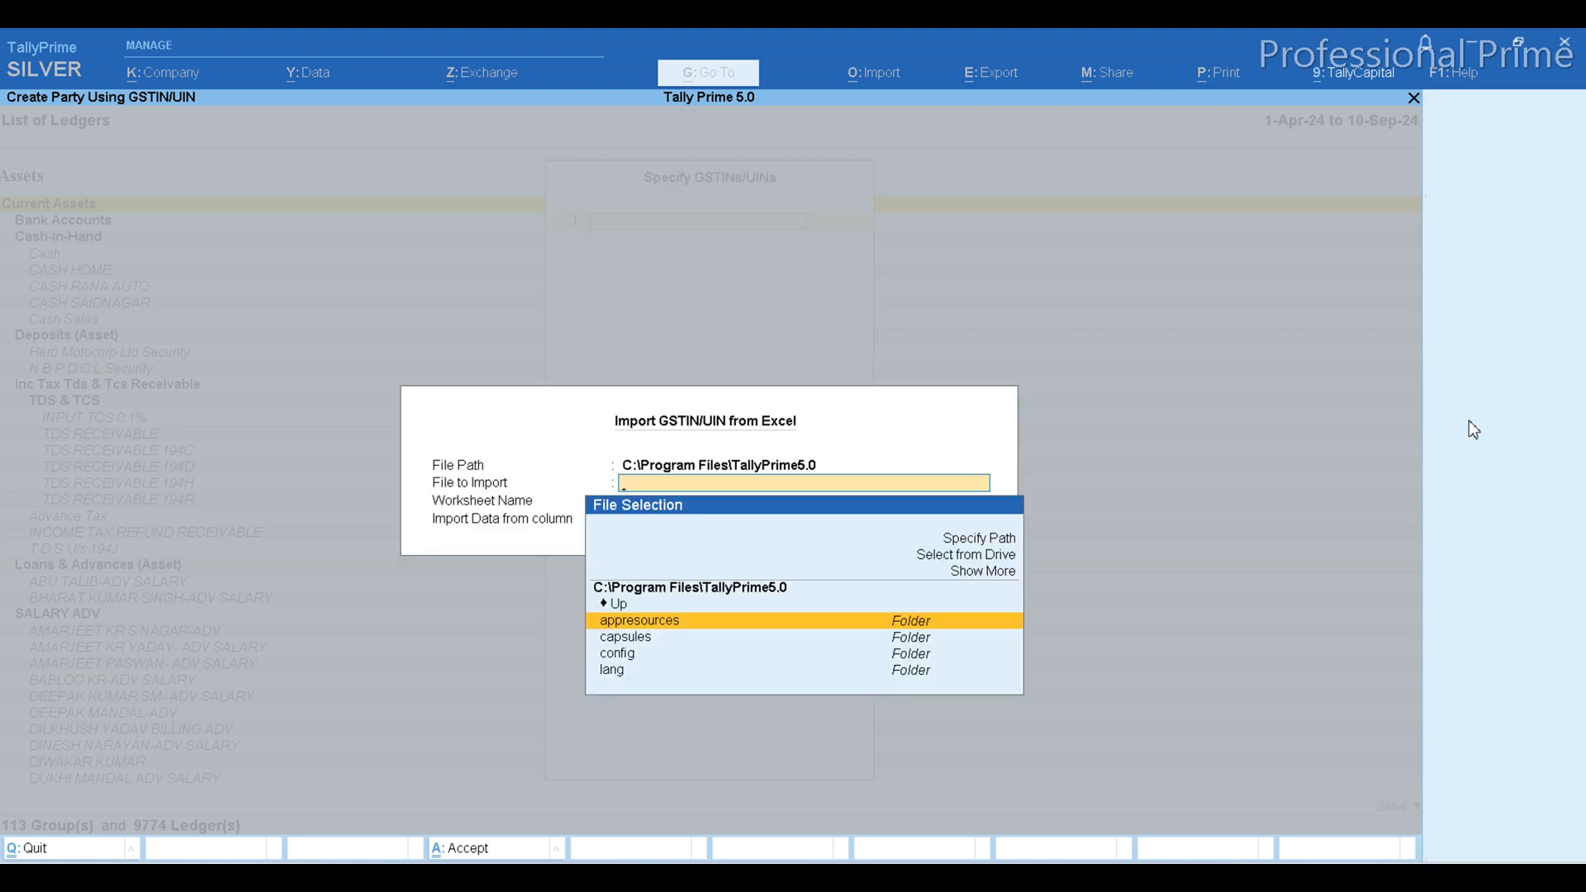
{"action": "key", "text": "Up"}
{"action": "key", "text": "Up"}
{"action": "key", "text": "Up"}
{"action": "key", "text": "Up"}
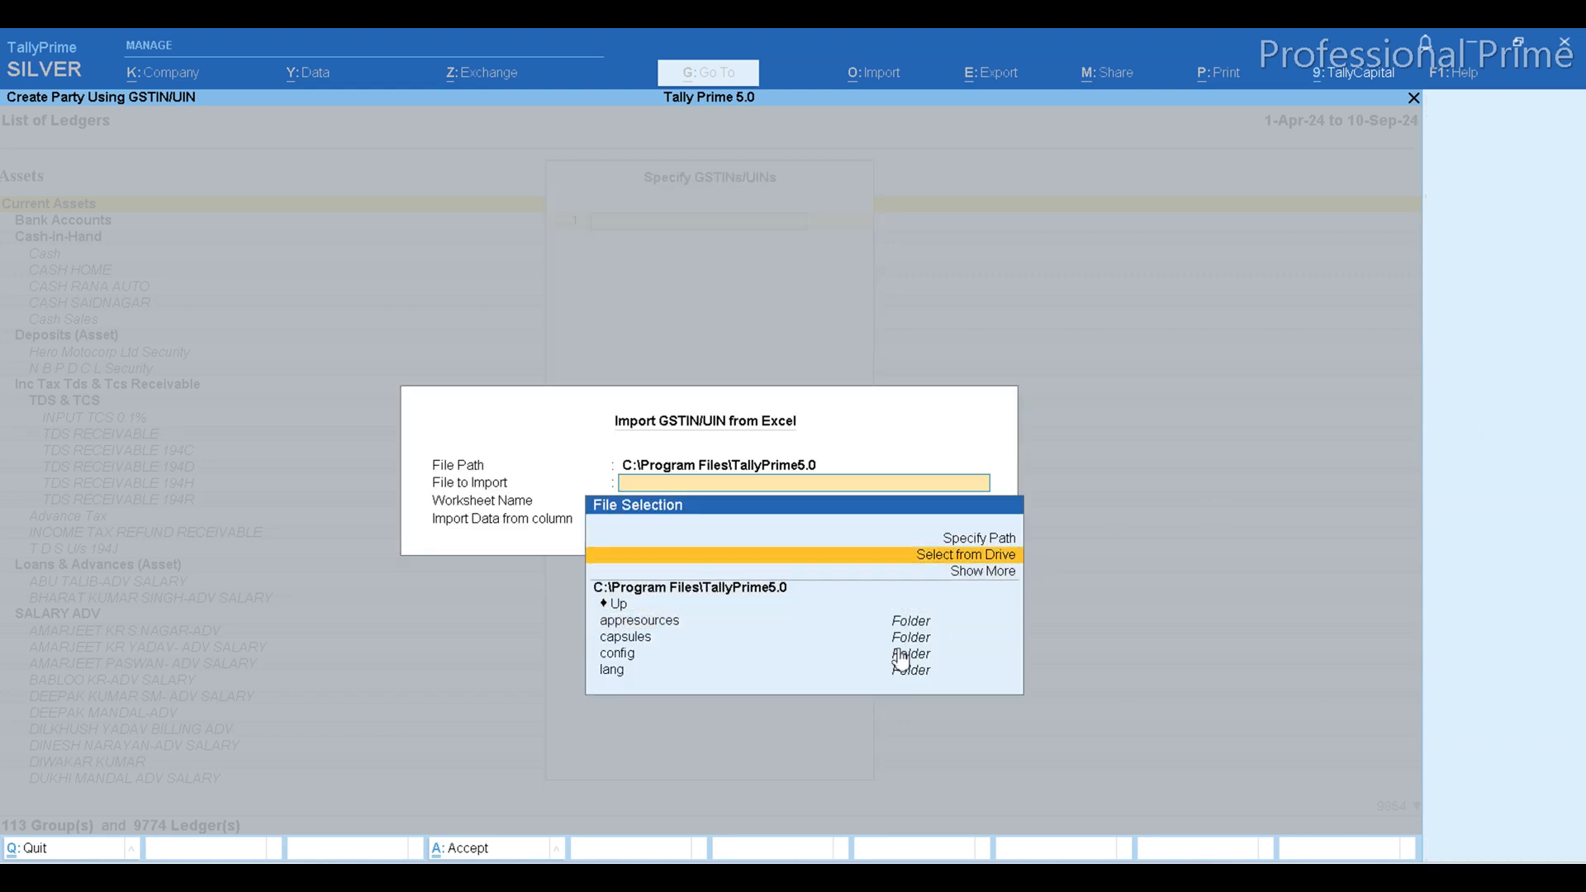
{"action": "key", "text": "Return"}
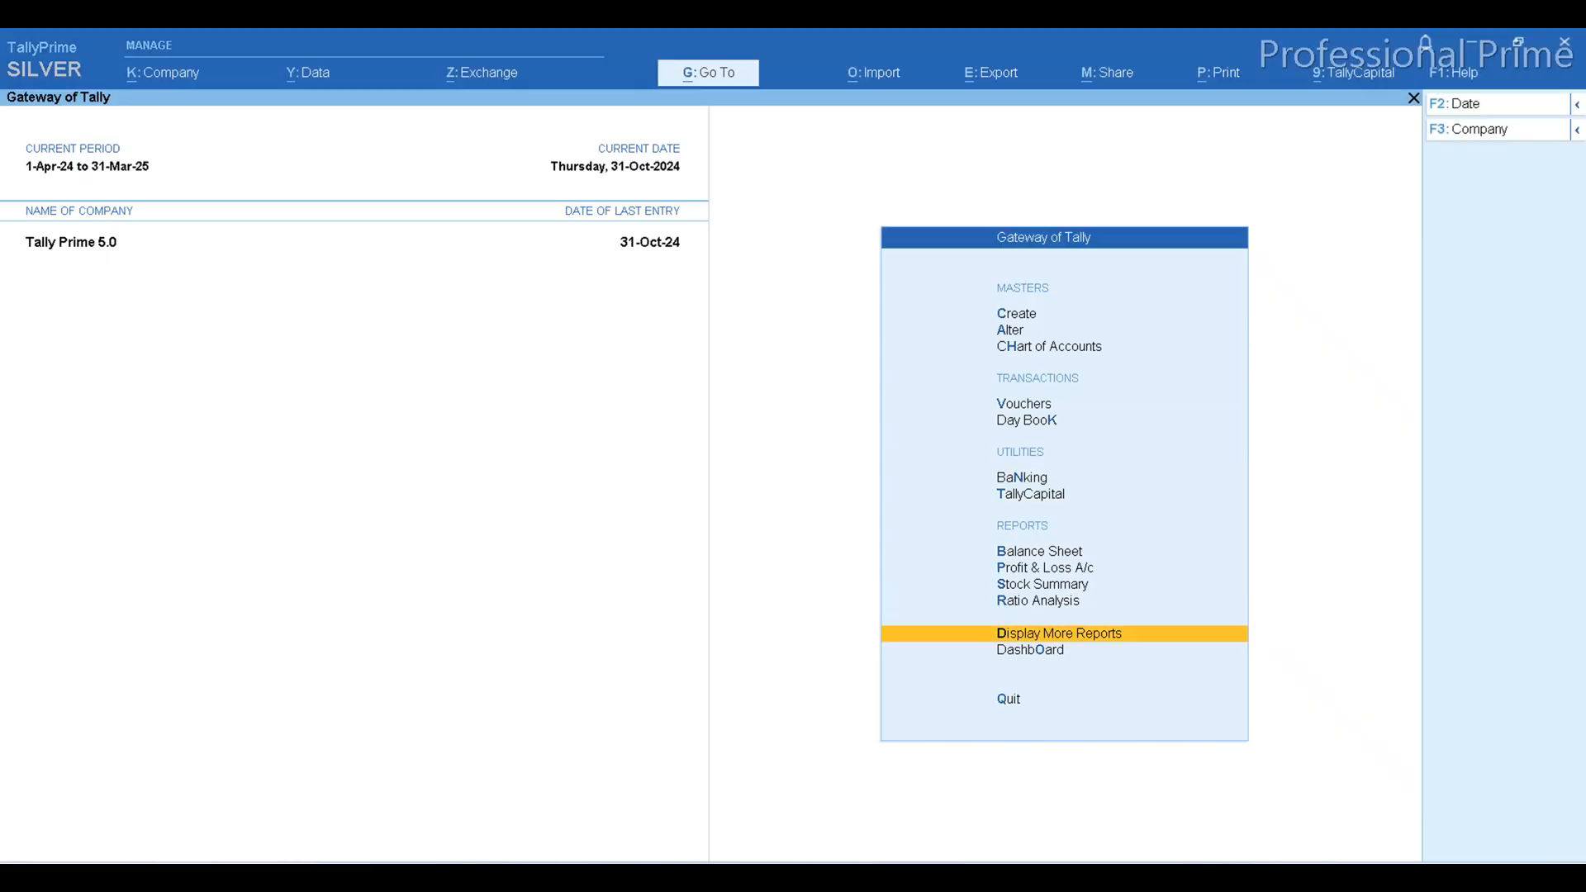
Open the GSTR-3B return from the GST section of the statutory reports.
{"action": "key", "text": "Return"}
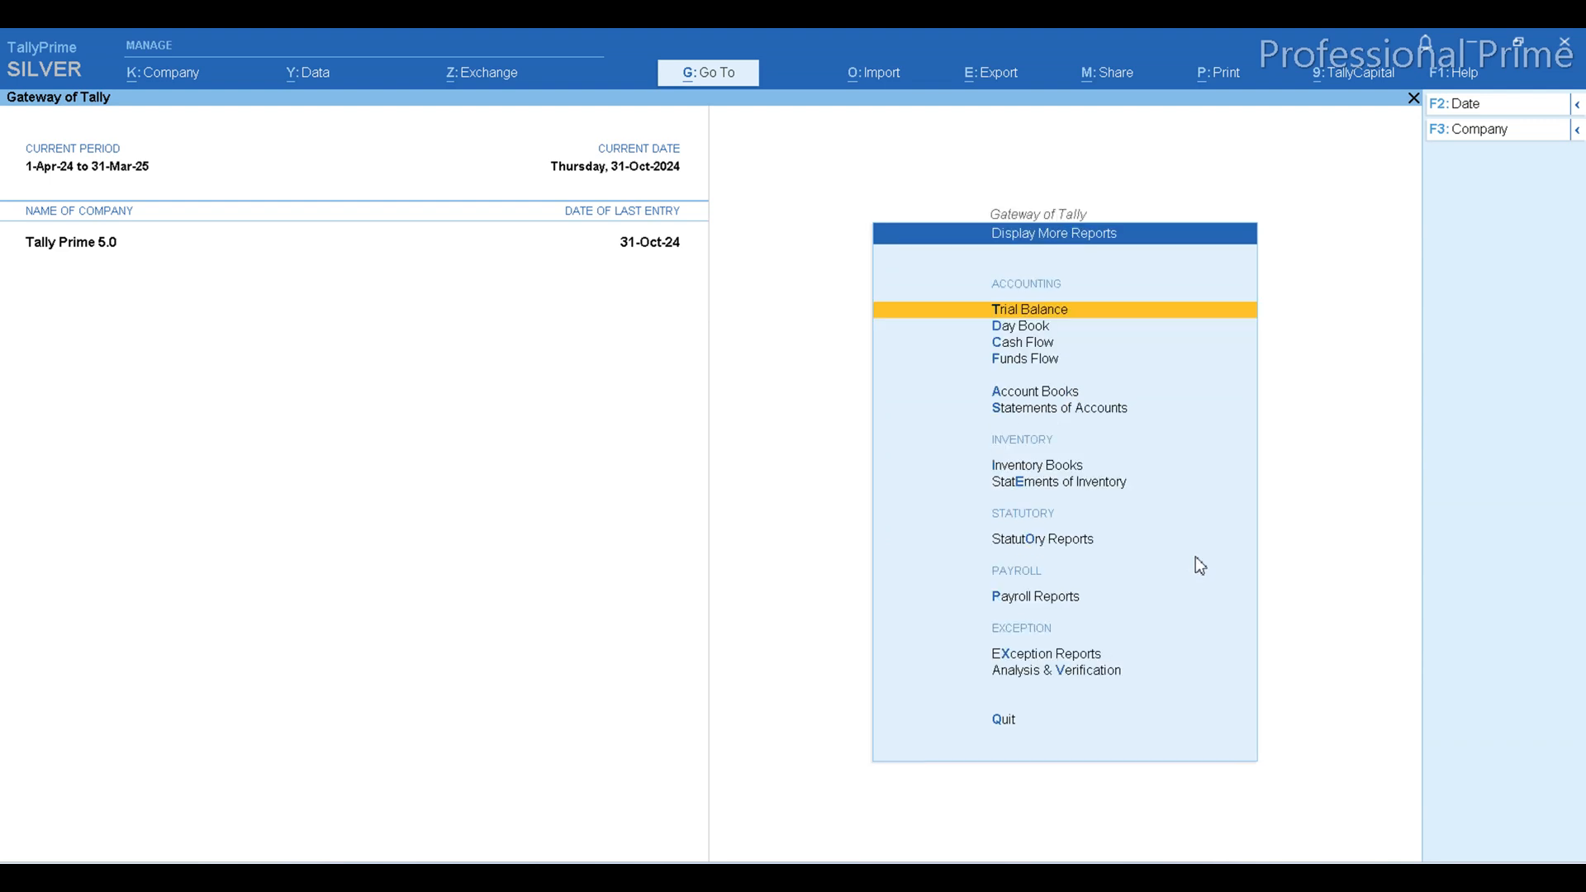
{"action": "key", "text": "Down"}
{"action": "key", "text": "Down"}
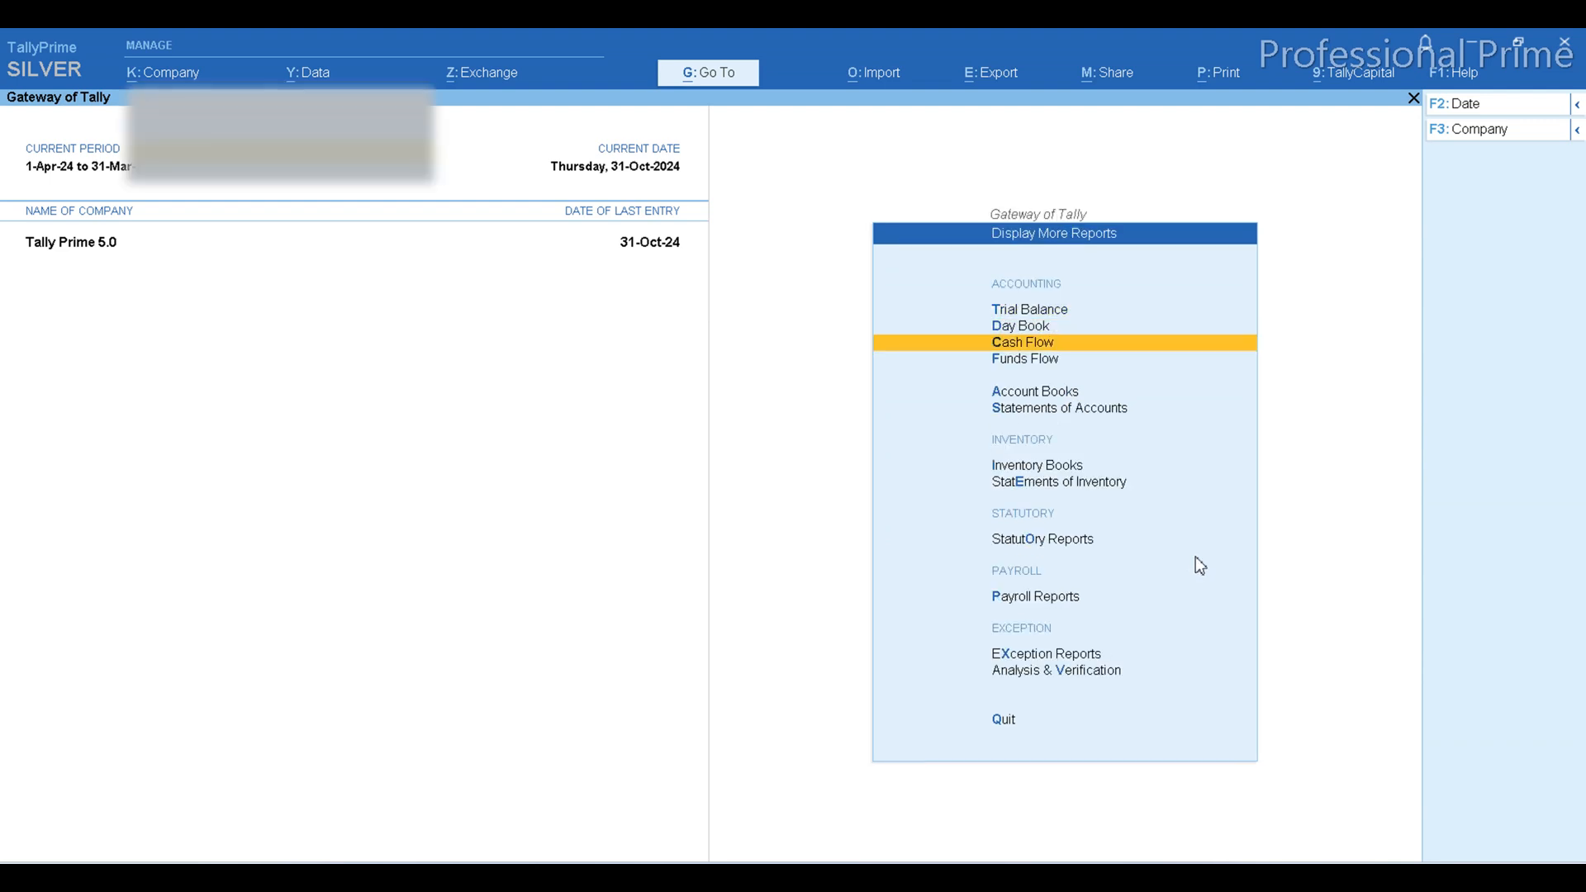
{"action": "key", "text": "o"}
{"action": "key", "text": "Return"}
{"action": "key", "text": "Down"}
{"action": "key", "text": "Down"}
{"action": "key", "text": "Return"}
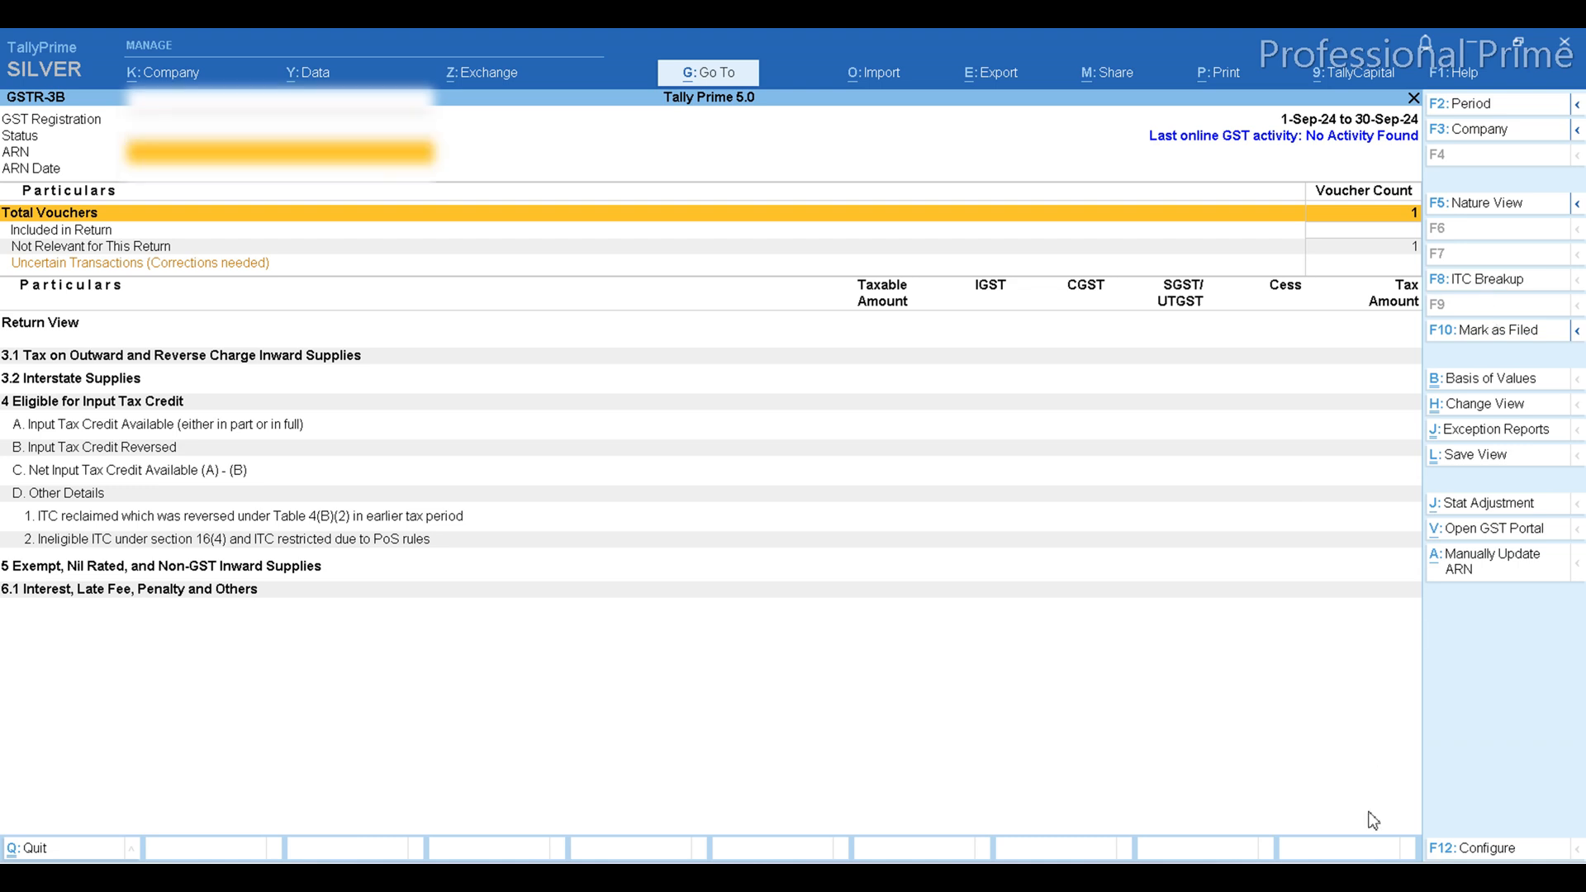
View the ITC Breakup of GSTR-3B across the Total, From Current Period and From Other Periods columns, and return to the report.
{"action": "left_click", "coordinate": [1475, 282]}
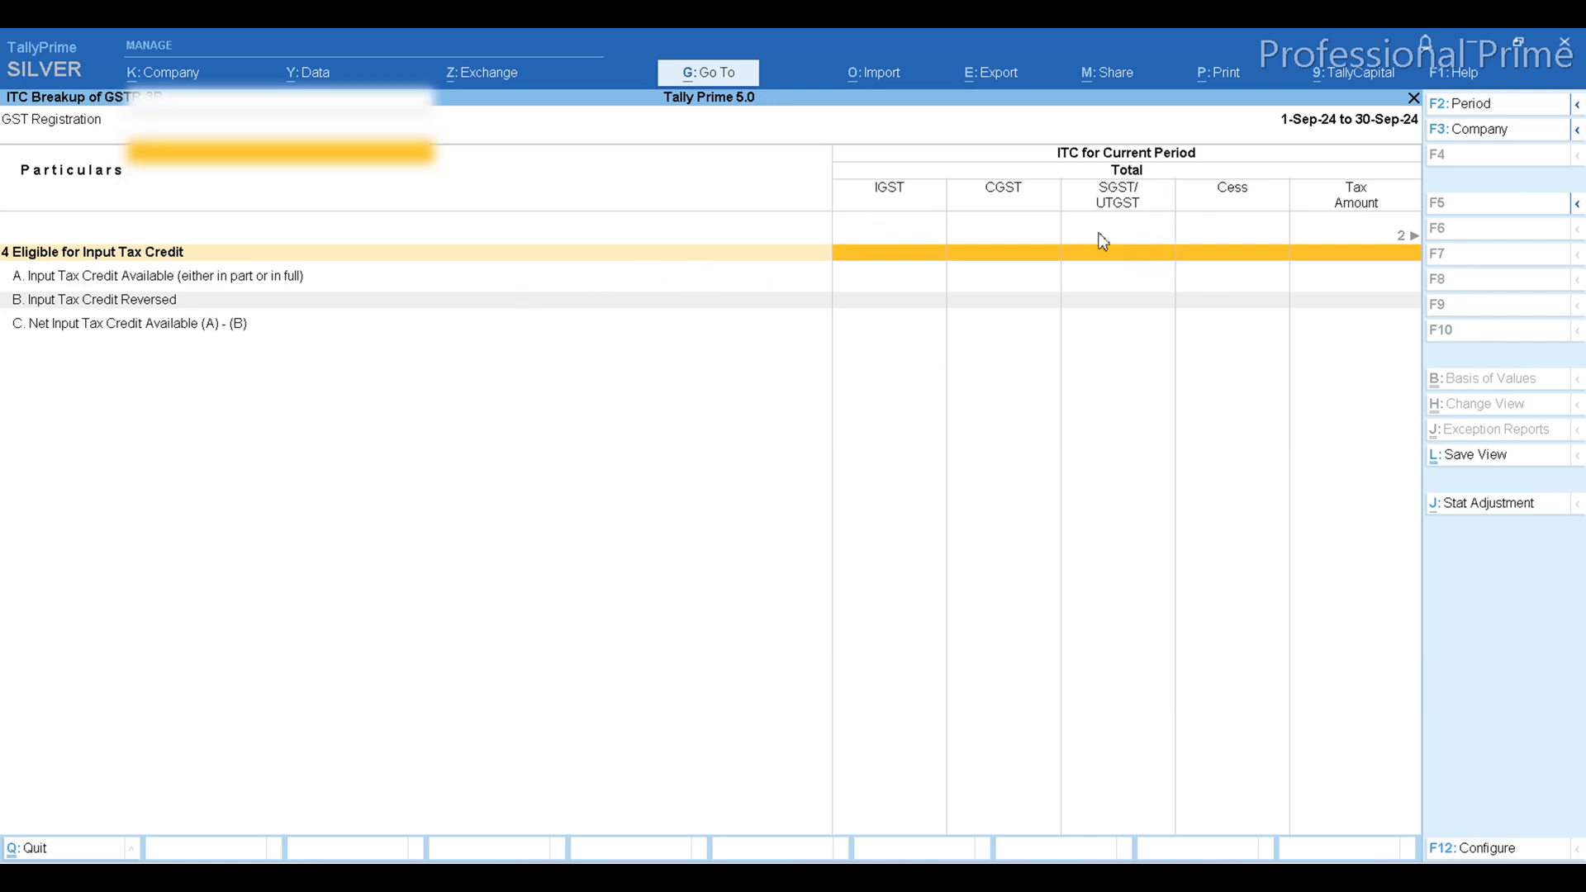
{"action": "key", "text": "Right"}
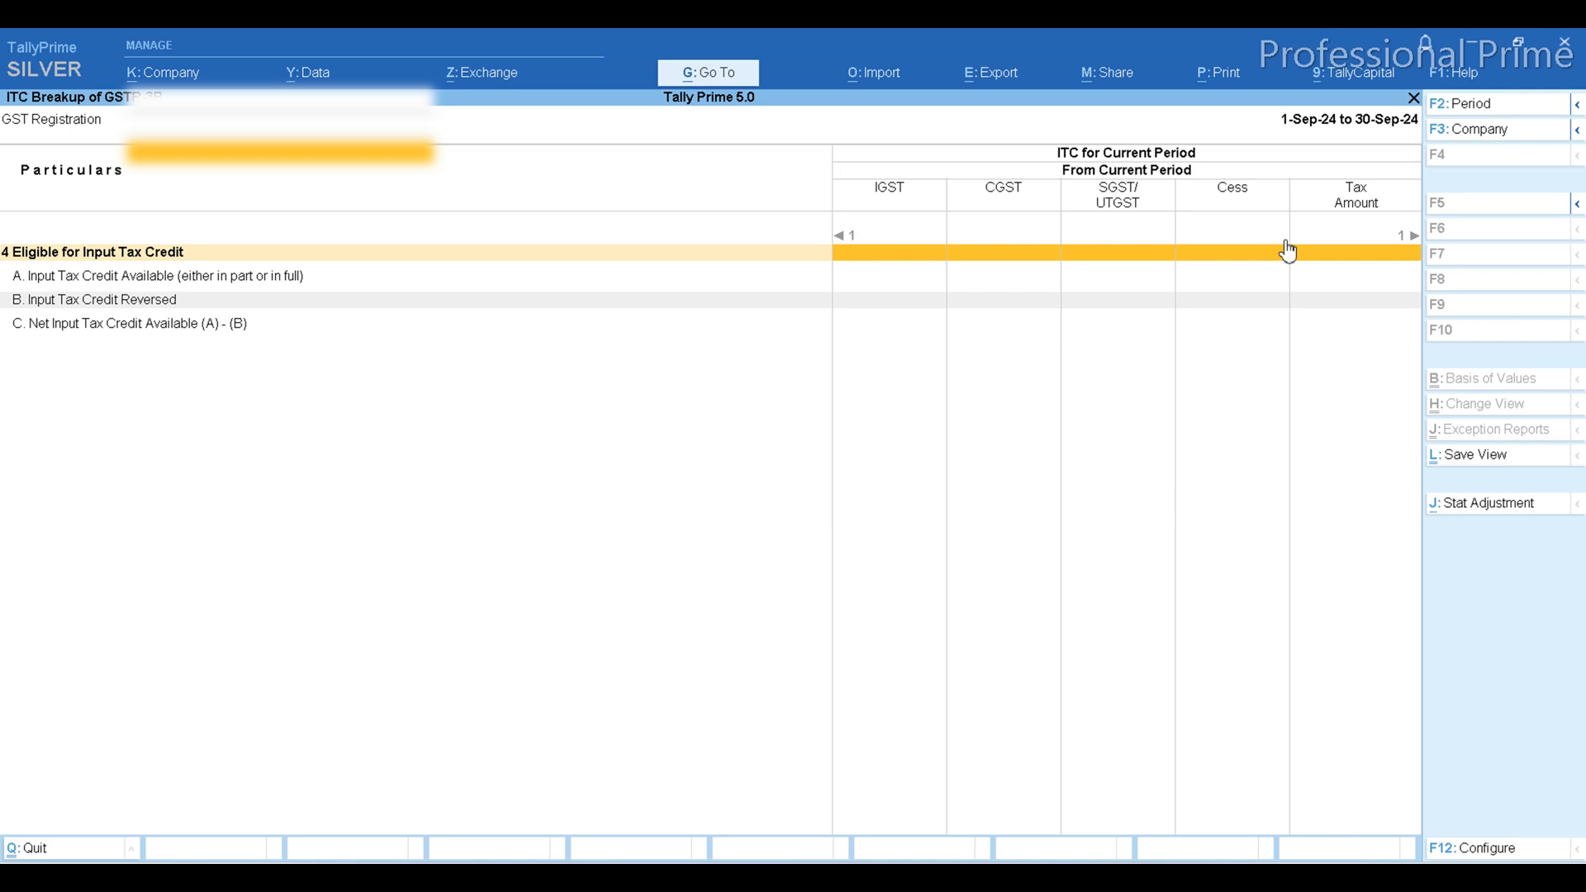
{"action": "key", "text": "Right"}
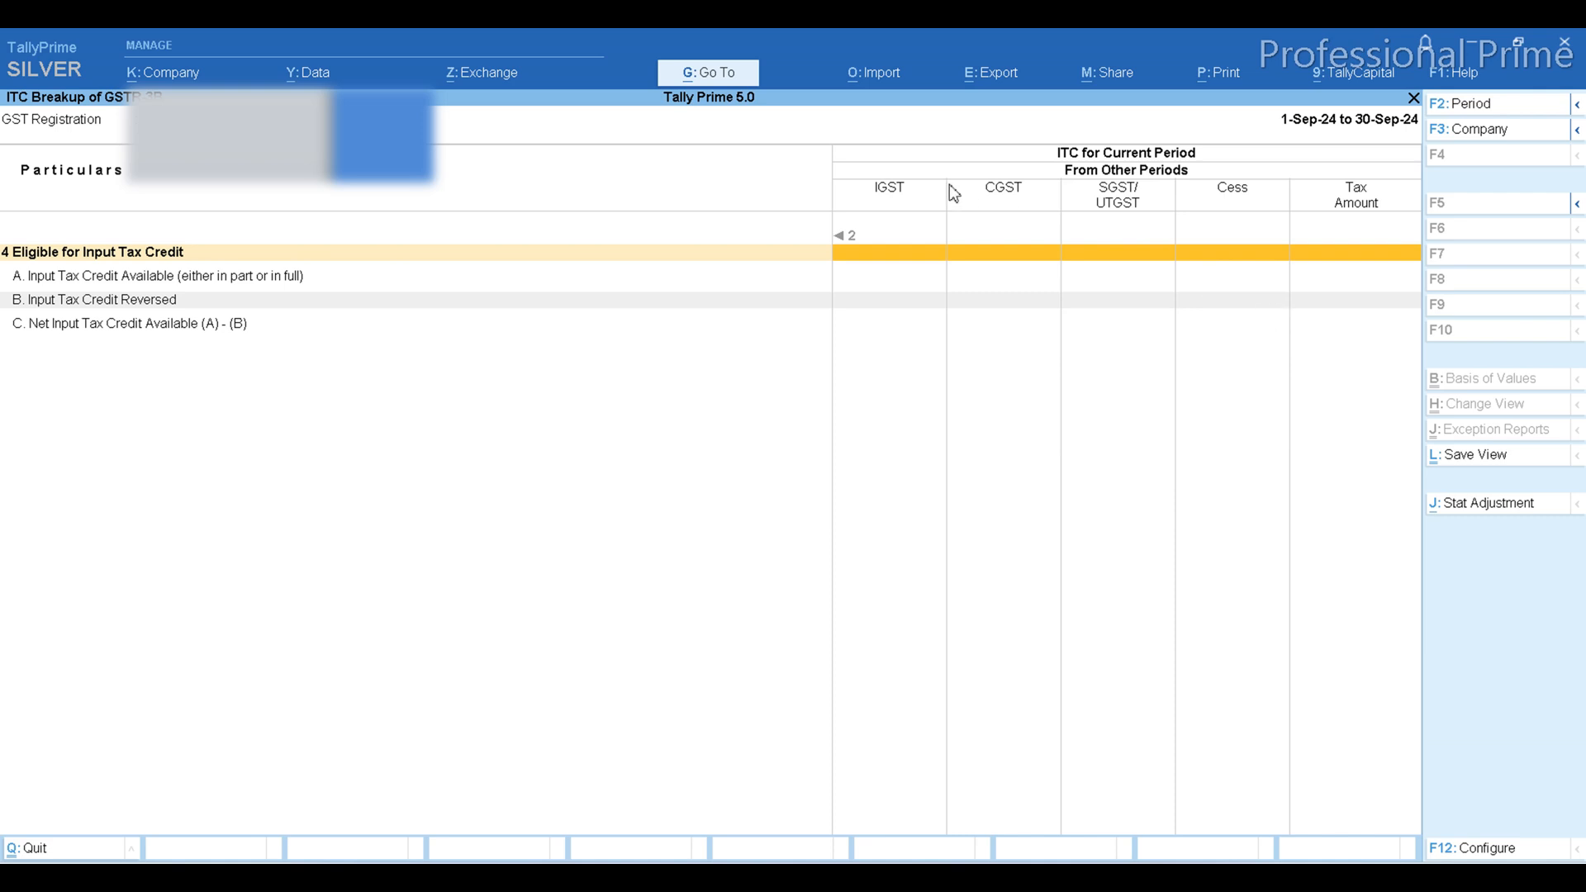
{"action": "key", "text": "Down"}
{"action": "key", "text": "Down"}
{"action": "key", "text": "Down"}
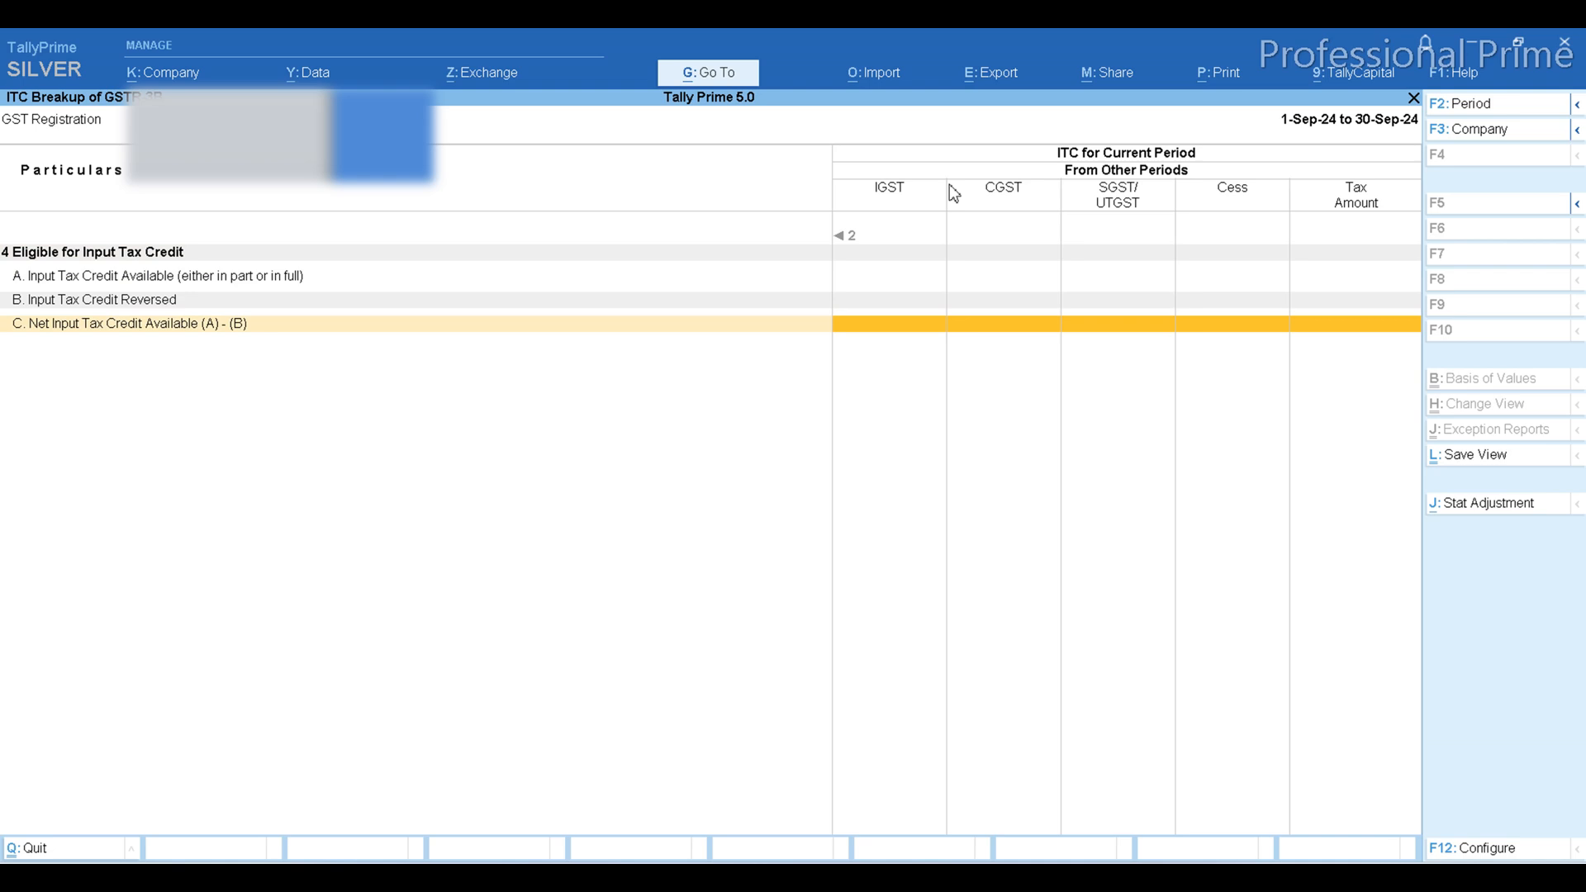
{"action": "key", "text": "Escape"}
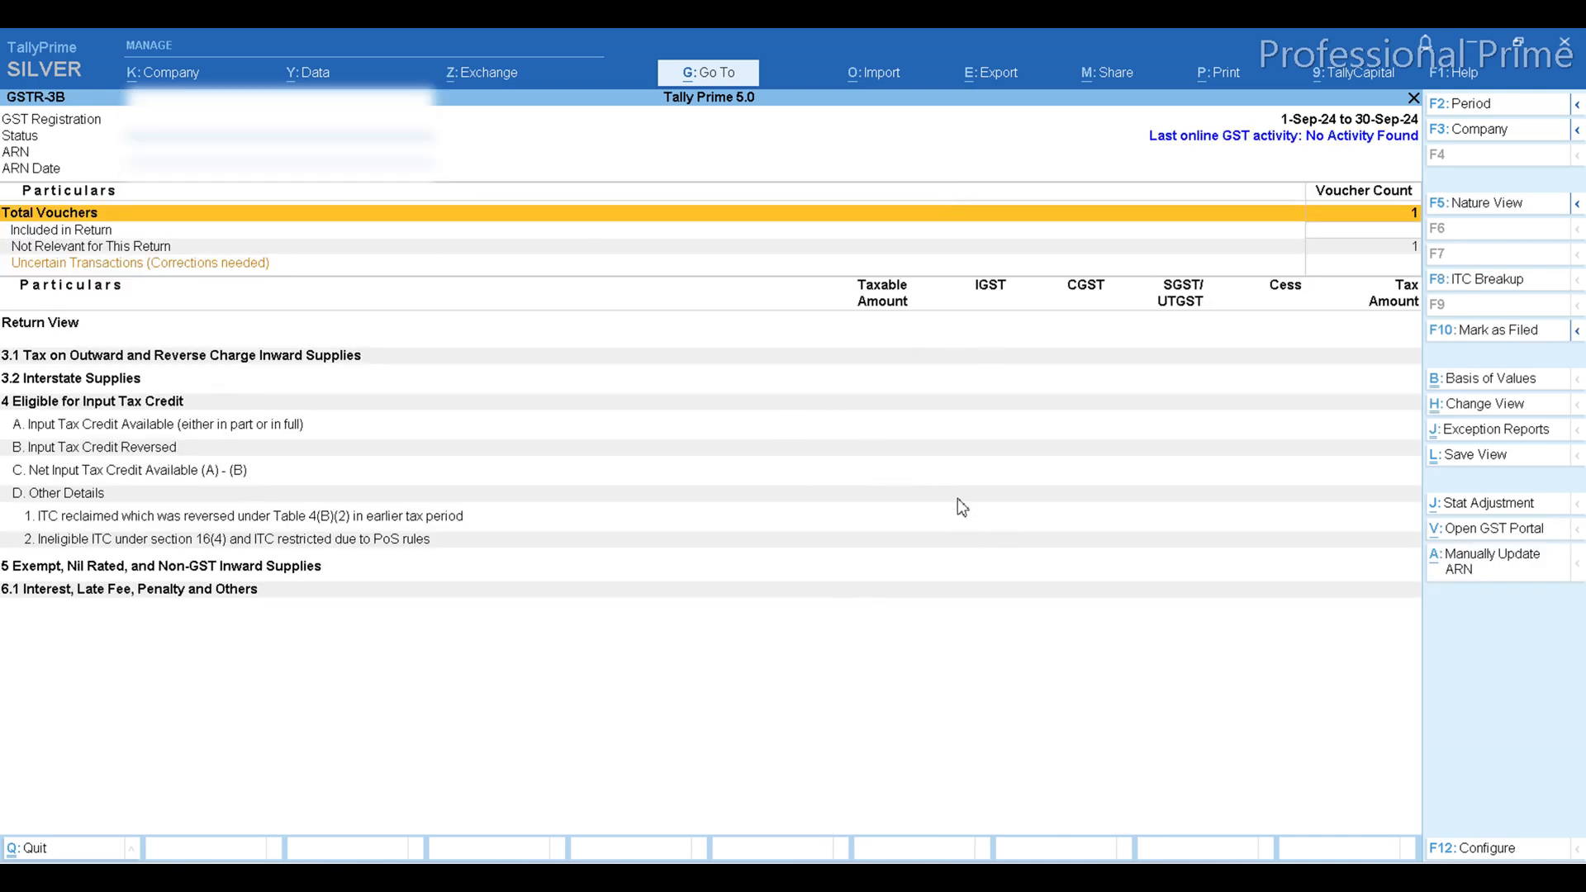
Configure the GSTR-3B report with Enable Stripe View set to No.
{"action": "key", "text": "F12"}
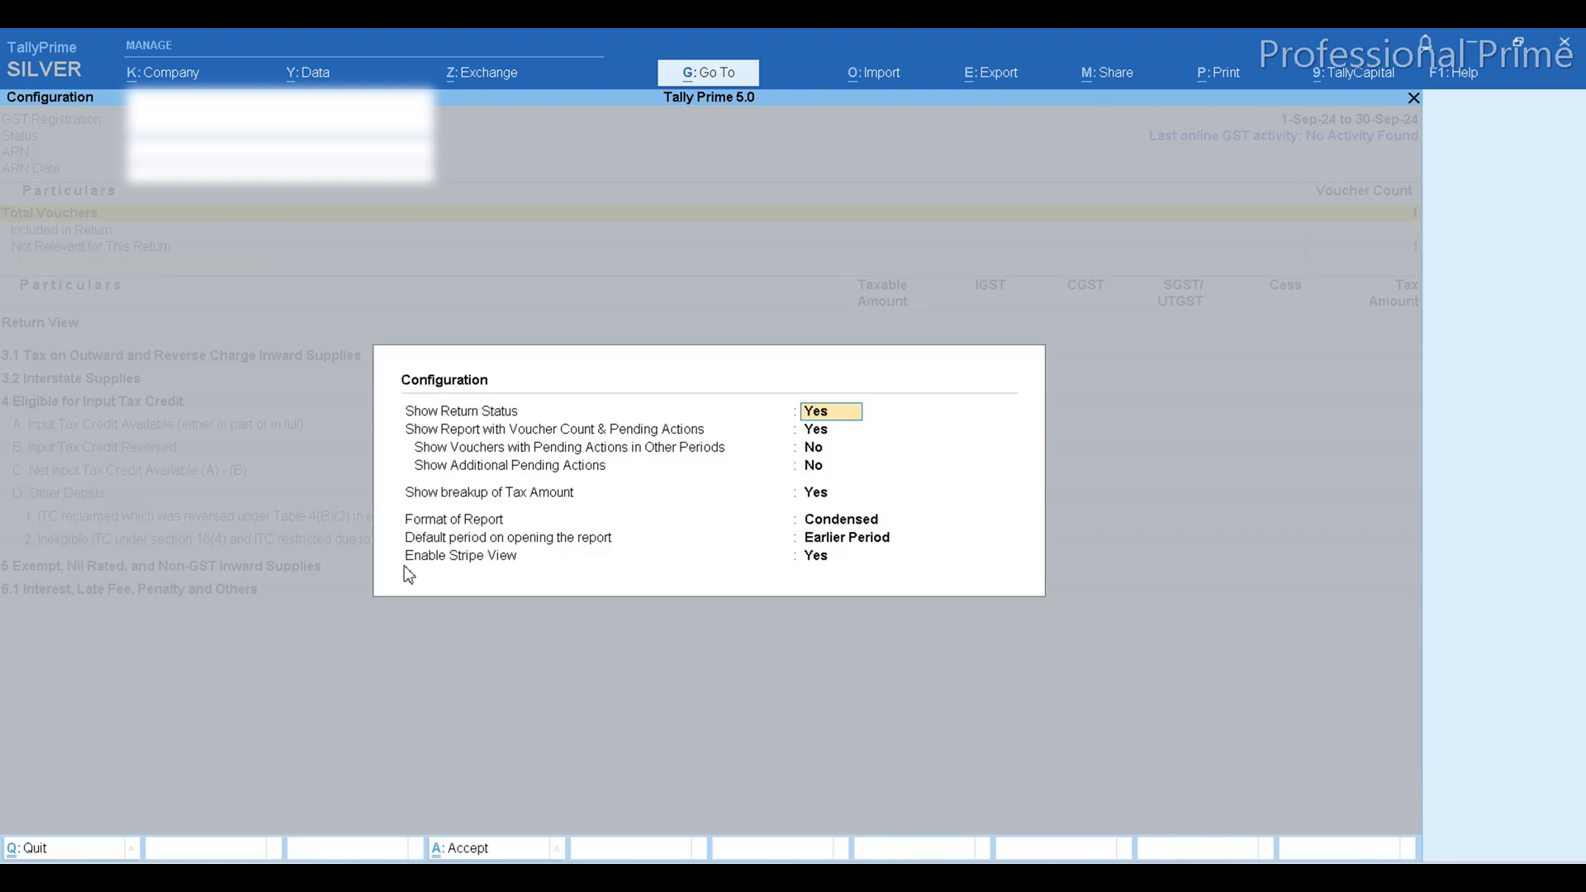
{"action": "key", "text": "Return"}
{"action": "key", "text": "Return"}
{"action": "key", "text": "Return"}
{"action": "key", "text": "Return"}
{"action": "key", "text": "Return"}
{"action": "key", "text": "Return"}
{"action": "key", "text": "BackSpace"}
{"action": "left_click", "coordinate": [815, 569]}
{"action": "key", "text": "space"}
{"action": "key", "text": "BackSpace"}
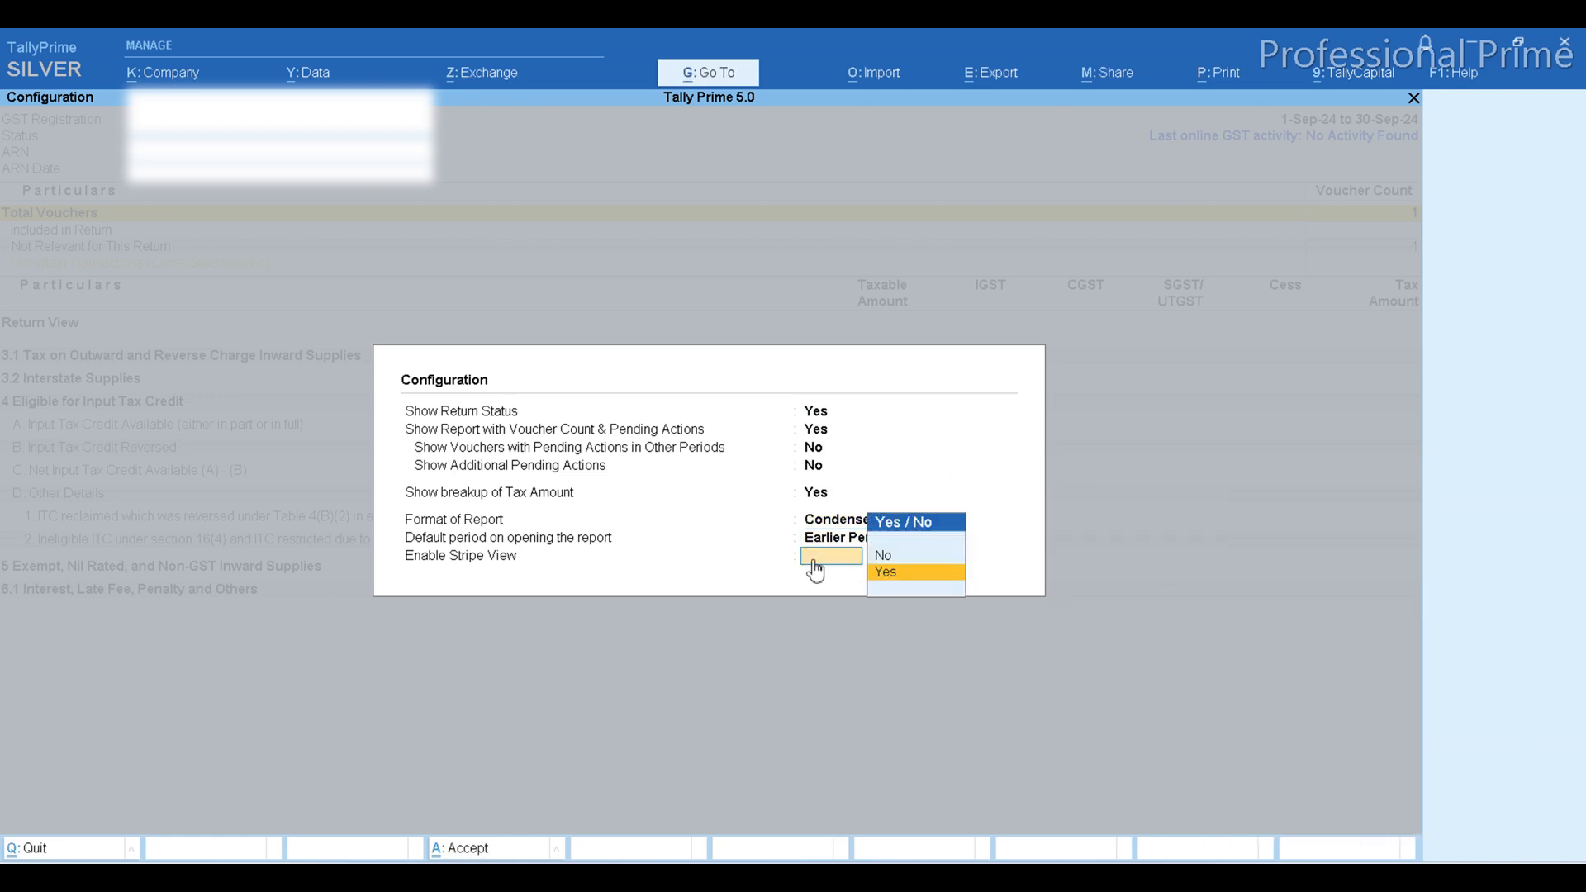
{"action": "key", "text": "Up"}
{"action": "key", "text": "Return"}
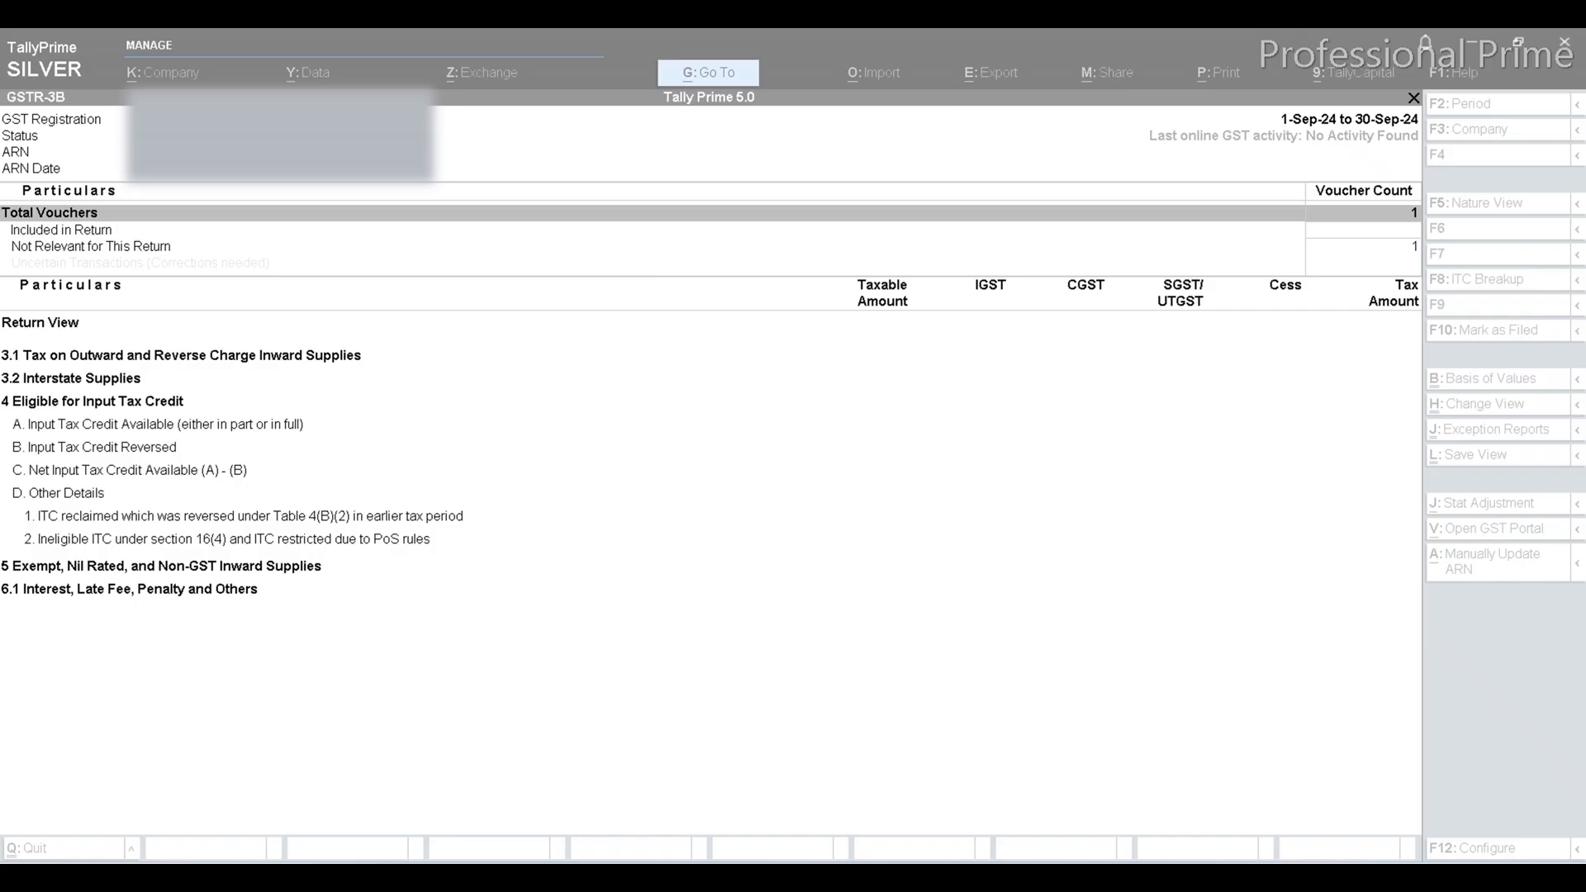
Leave GSTR-3B and open the Income Tax reports within the statutory payroll reports.
{"action": "key", "text": "Escape"}
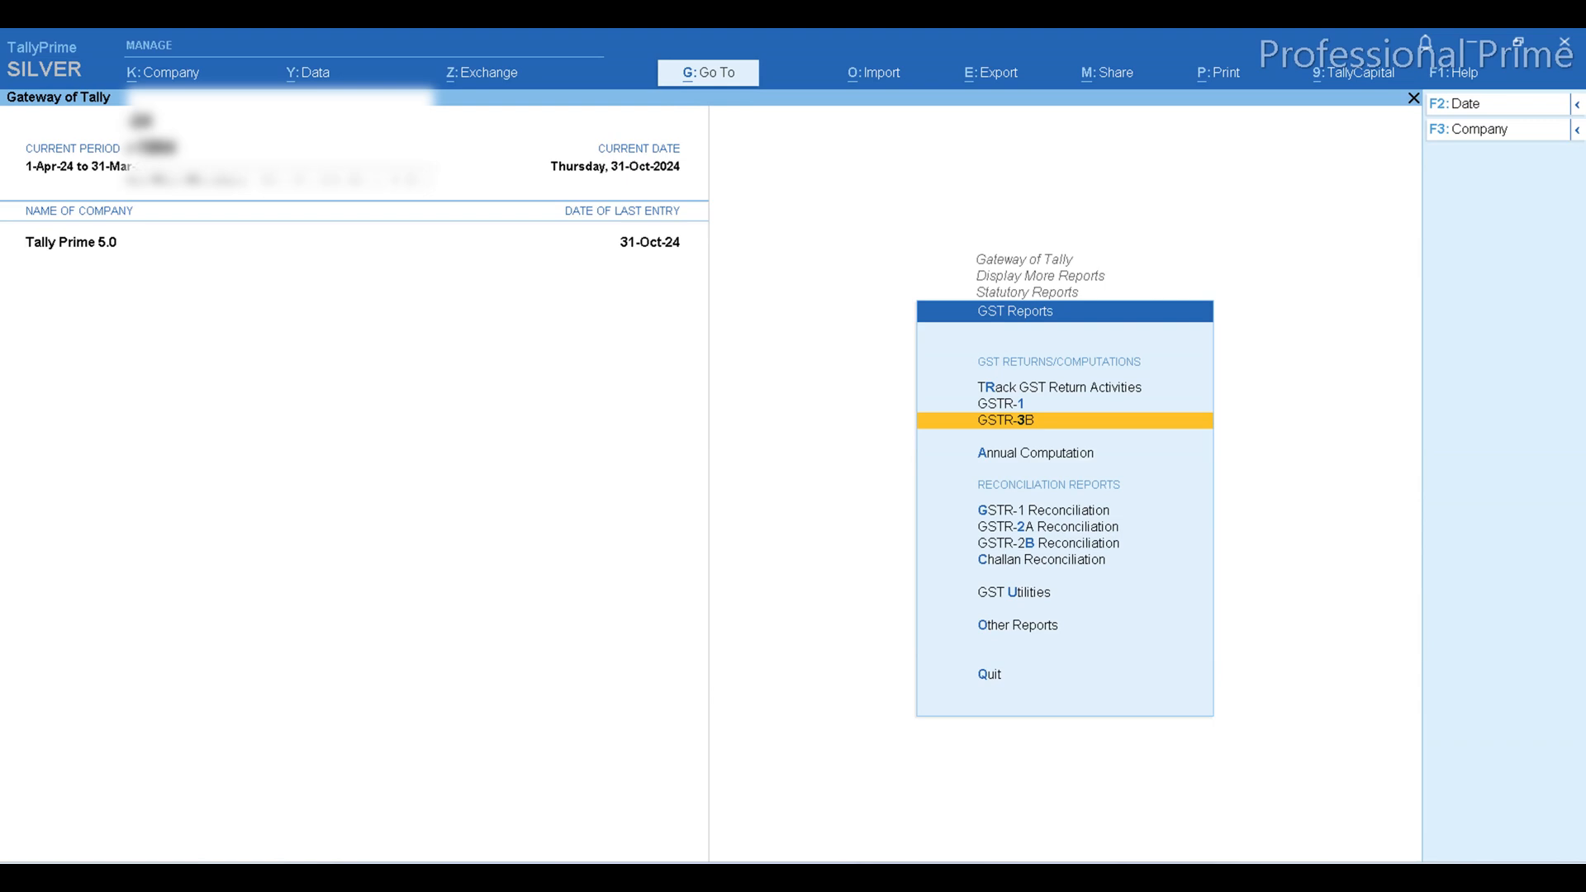
{"action": "key", "text": "Escape"}
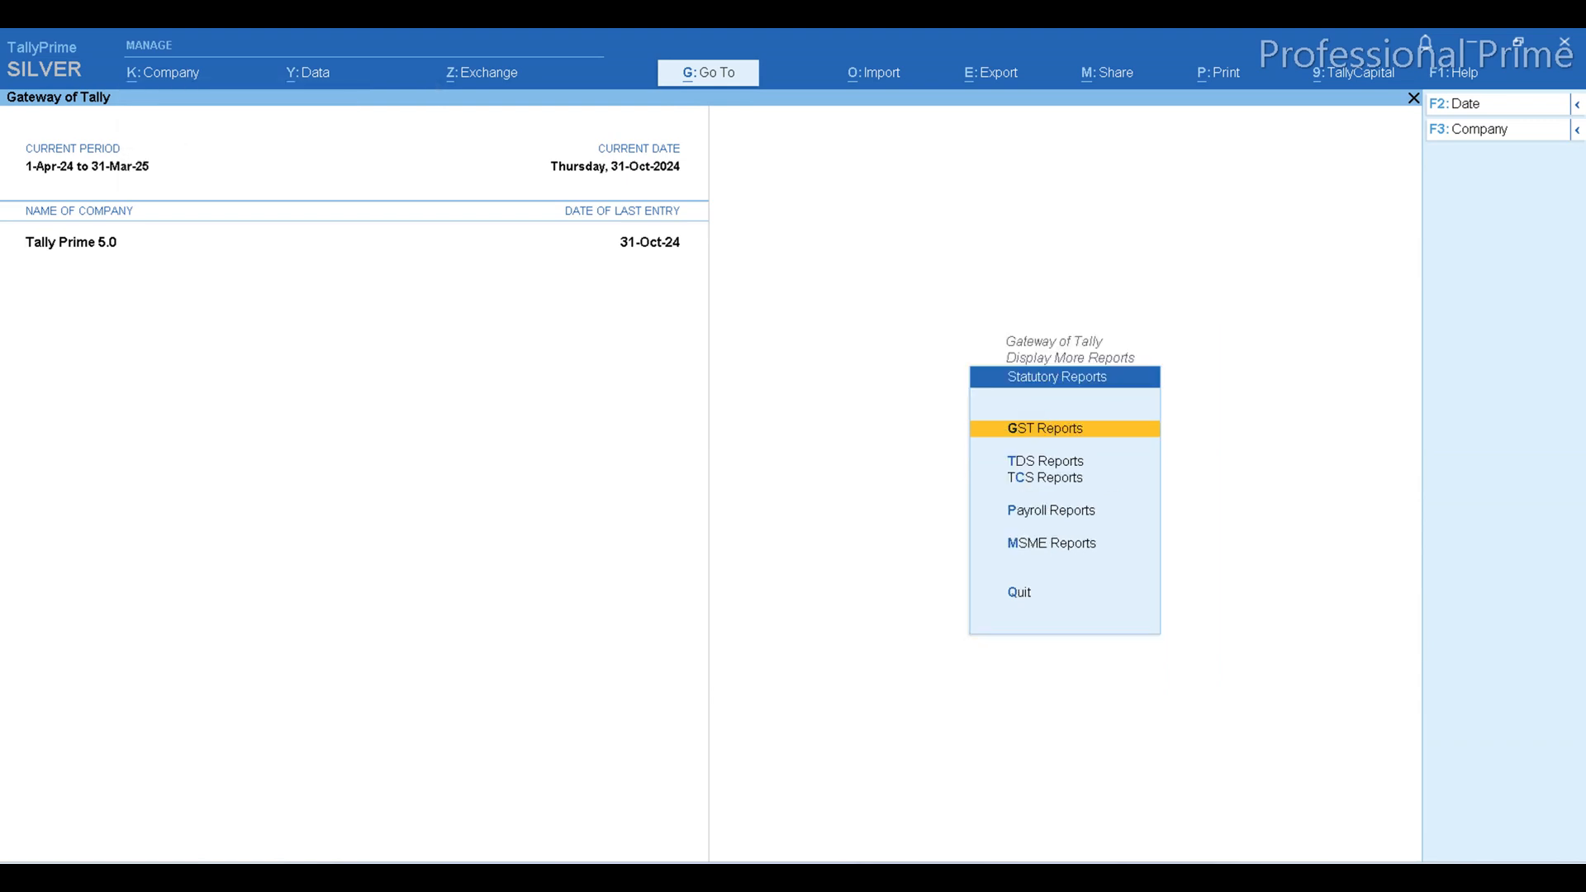
{"action": "key", "text": "Down"}
{"action": "key", "text": "Down"}
{"action": "key", "text": "Down"}
{"action": "key", "text": "Return"}
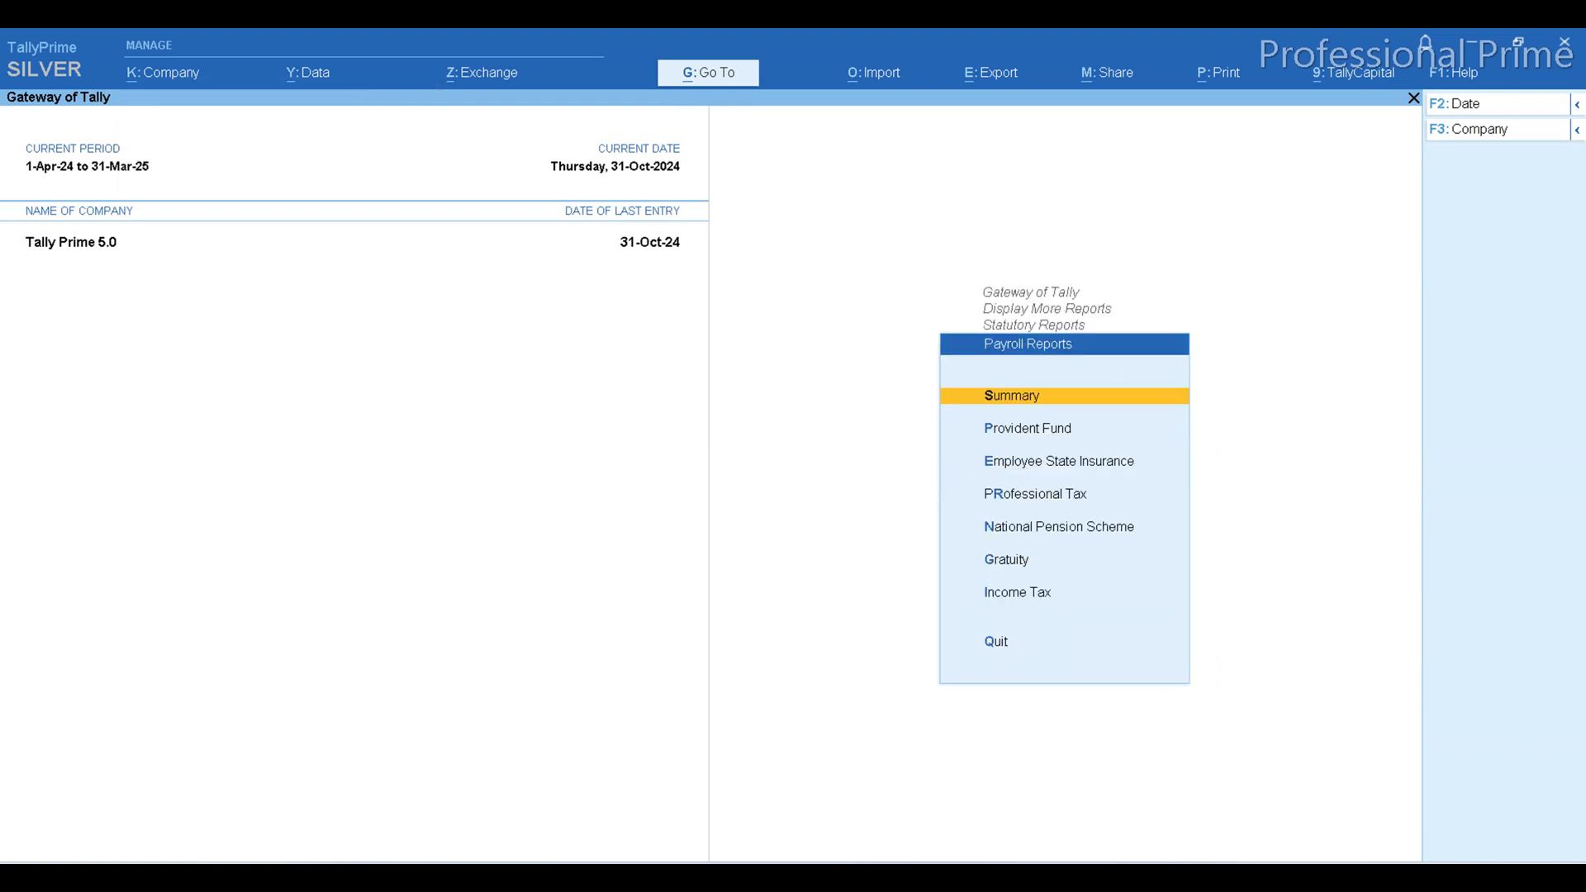
{"action": "key", "text": "Down"}
{"action": "key", "text": "Down"}
{"action": "key", "text": "Down"}
{"action": "key", "text": "Down"}
{"action": "key", "text": "Down"}
{"action": "key", "text": "Down"}
{"action": "key", "text": "Return"}
Look through the available Income Tax reports, from Computation and Salary Projection through the quarterly, annual and exception entries.
{"action": "key", "text": "Down"}
{"action": "key", "text": "Down"}
{"action": "key", "text": "Down"}
{"action": "key", "text": "Down"}
{"action": "key", "text": "Down"}
{"action": "key", "text": "Down"}
{"action": "key", "text": "Down"}
{"action": "key", "text": "Down"}
{"action": "key", "text": "Down"}
{"action": "key", "text": "Down"}
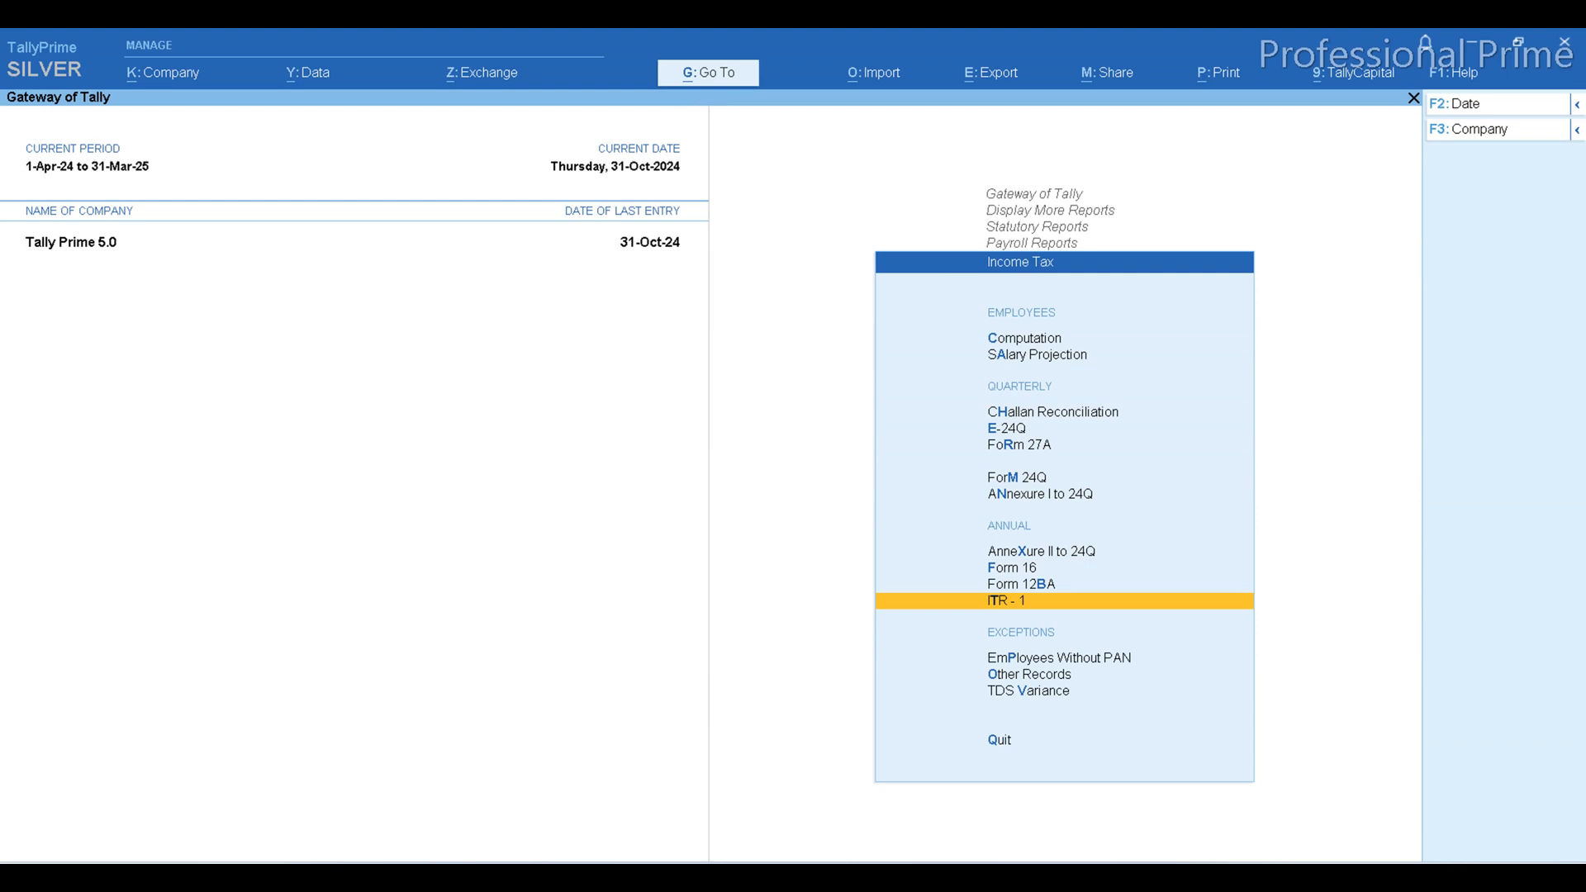
{"action": "key", "text": "Up"}
{"action": "key", "text": "Up"}
{"action": "key", "text": "Up"}
{"action": "key", "text": "Up"}
{"action": "key", "text": "Up"}
{"action": "key", "text": "Up"}
{"action": "key", "text": "Up"}
{"action": "key", "text": "Up"}
{"action": "key", "text": "Up"}
{"action": "key", "text": "Up"}
{"action": "key", "text": "Up"}
{"action": "key", "text": "Up"}
{"action": "key", "text": "Up"}
{"action": "key", "text": "Up"}
{"action": "key", "text": "Up"}
{"action": "key", "text": "Up"}
{"action": "key", "text": "Up"}
{"action": "key", "text": "Up"}
{"action": "key", "text": "Down"}
{"action": "key", "text": "Down"}
{"action": "key", "text": "Down"}
{"action": "key", "text": "Down"}
{"action": "key", "text": "Down"}
{"action": "key", "text": "Down"}
{"action": "key", "text": "Up"}
{"action": "key", "text": "Up"}
{"action": "key", "text": "Down"}
{"action": "key", "text": "Down"}
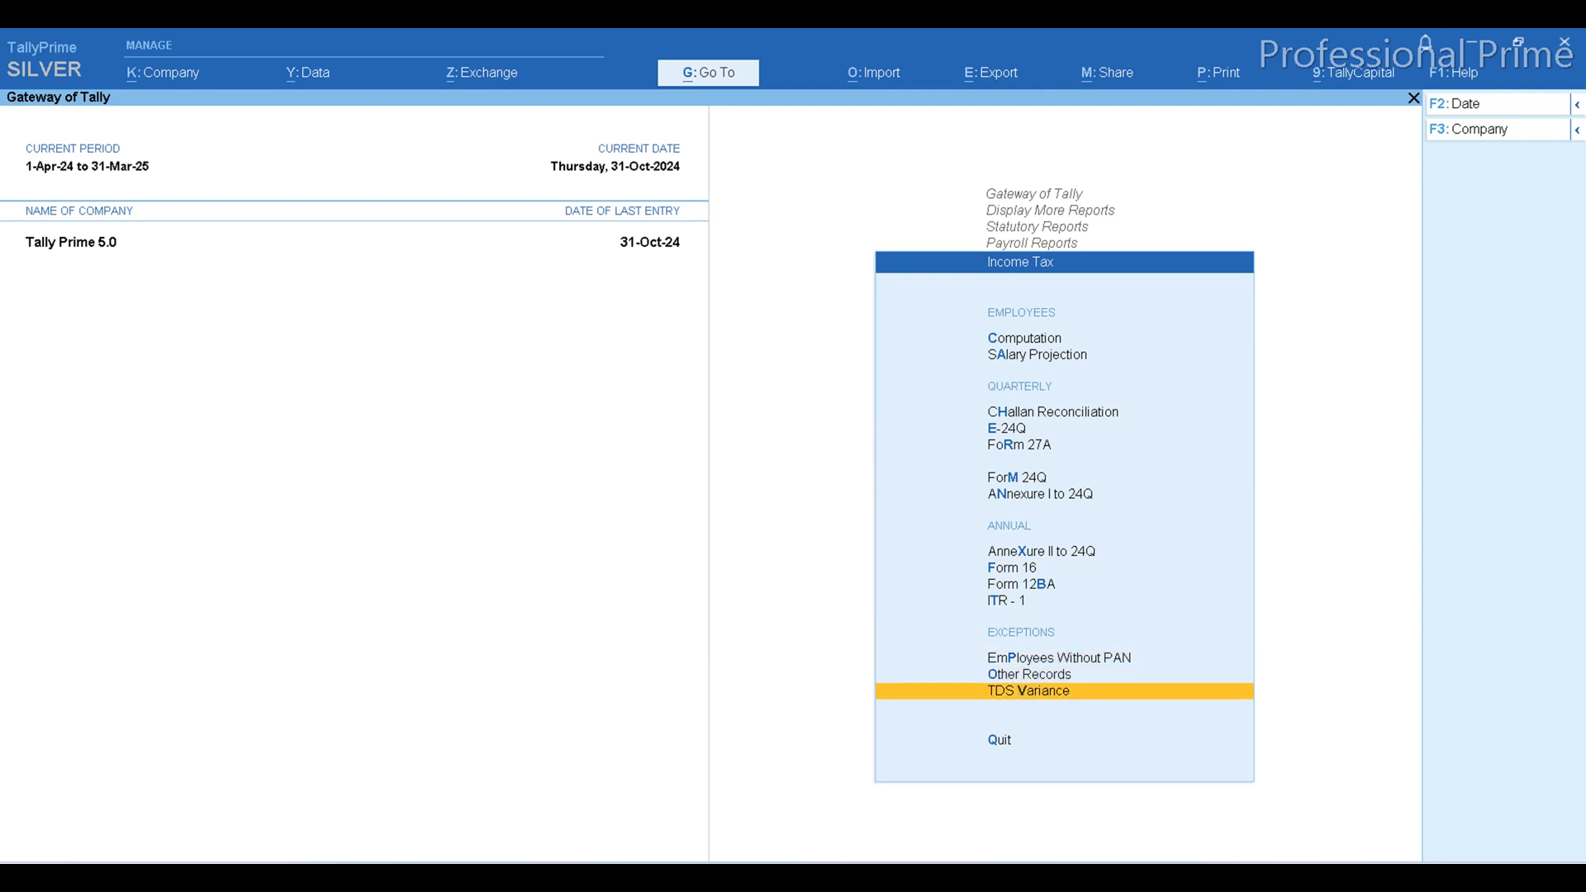
{"action": "key", "text": "Up"}
{"action": "key", "text": "Up"}
{"action": "key", "text": "Up"}
{"action": "key", "text": "Up"}
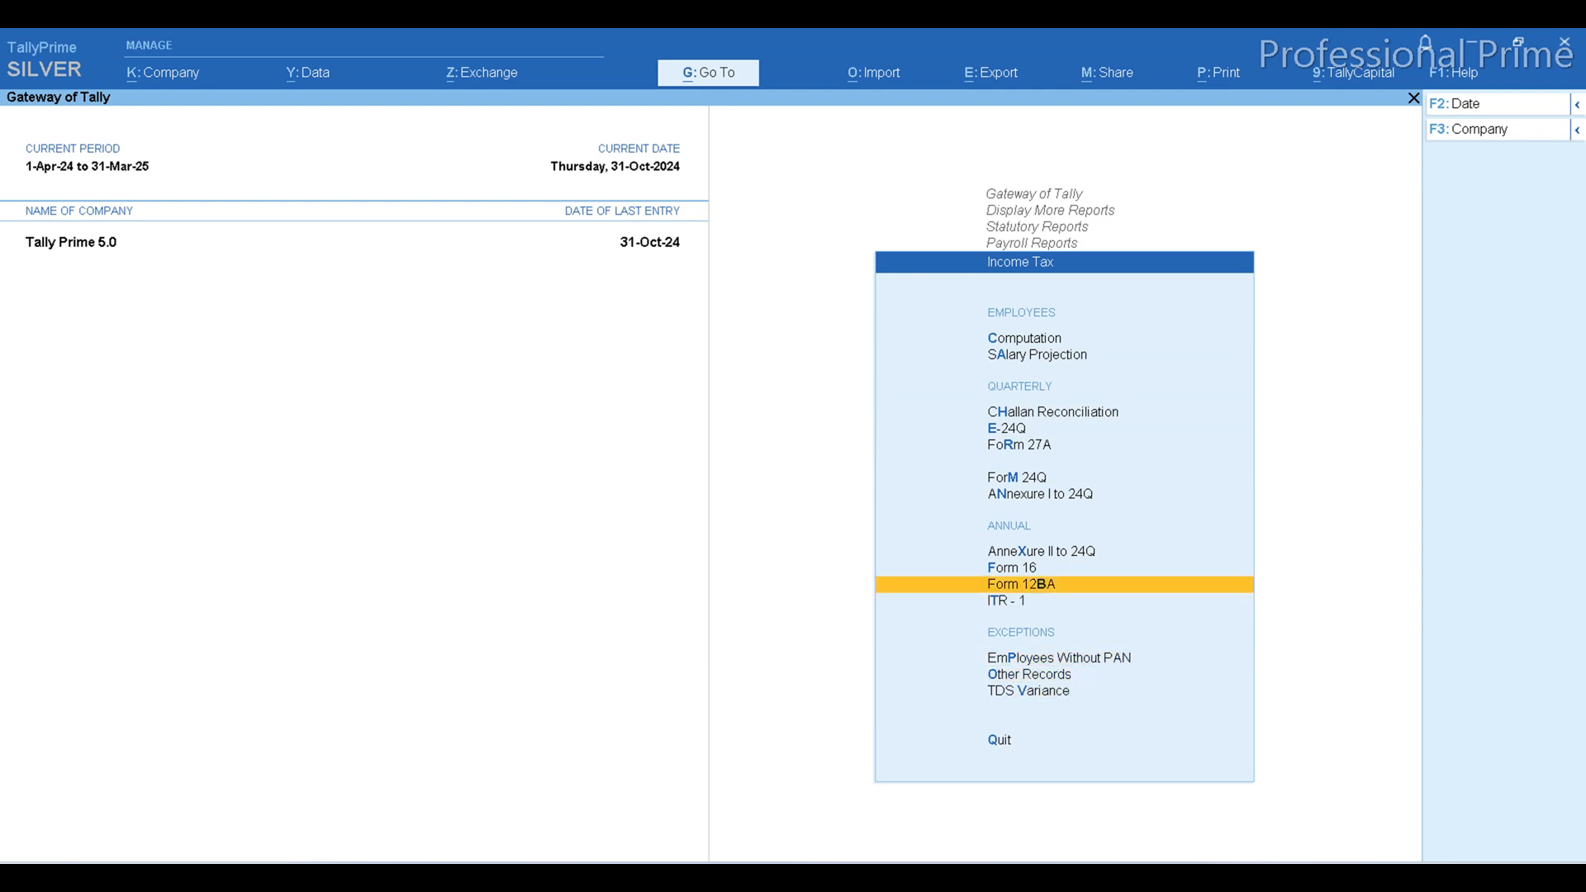
{"action": "key", "text": "Up"}
{"action": "key", "text": "Up"}
{"action": "key", "text": "Up"}
{"action": "key", "text": "Up"}
{"action": "key", "text": "Up"}
{"action": "key", "text": "Up"}
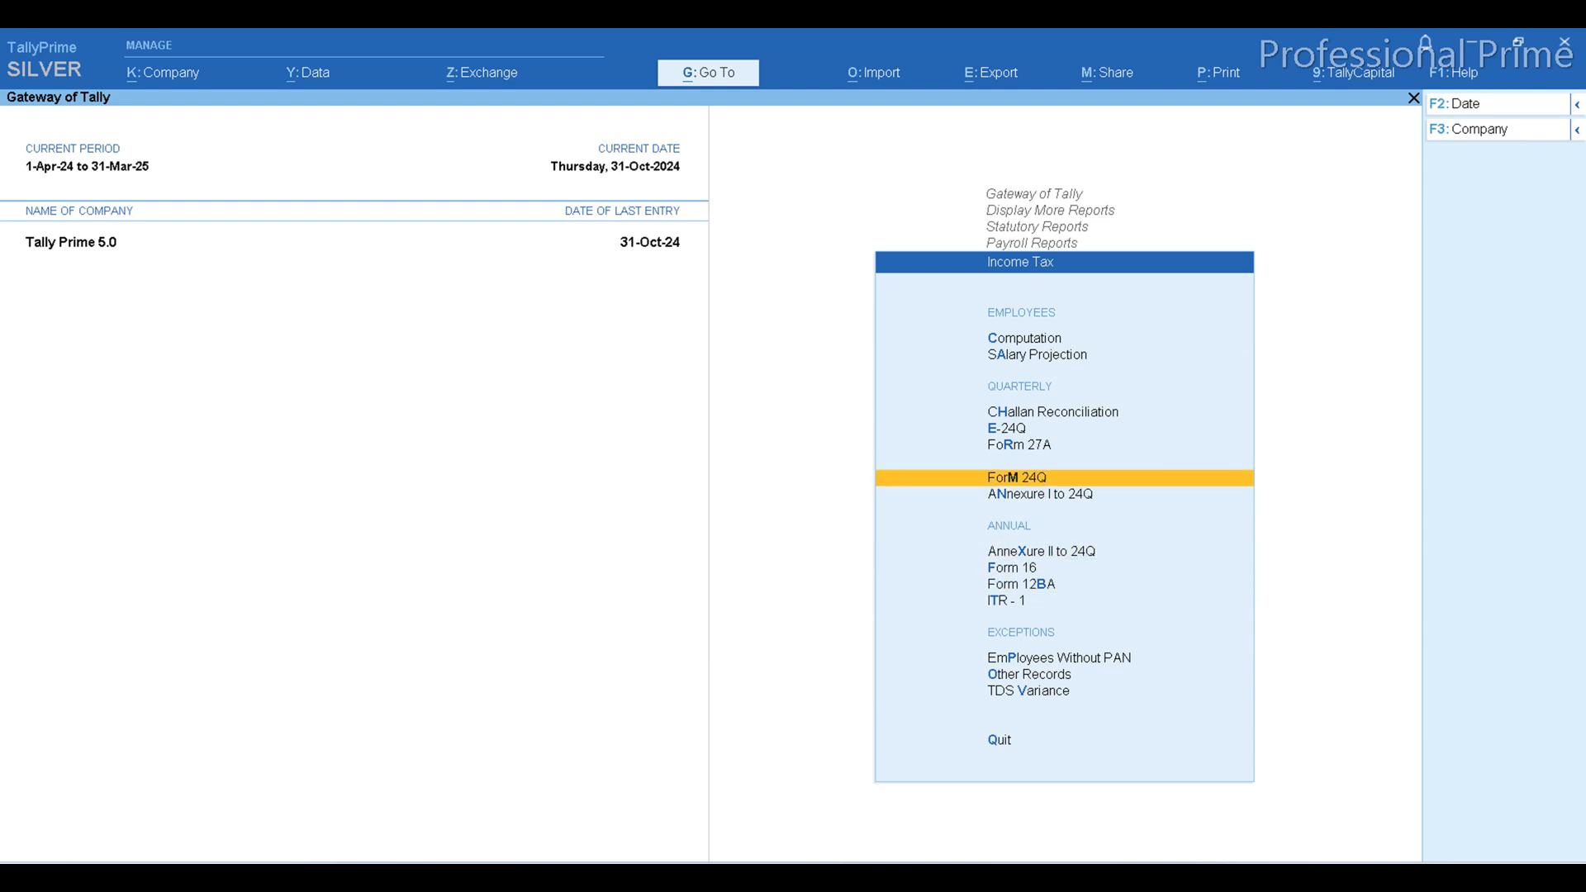
{"action": "key", "text": "Up"}
{"action": "key", "text": "Up"}
{"action": "key", "text": "Up"}
{"action": "key", "text": "Up"}
{"action": "key", "text": "Down"}
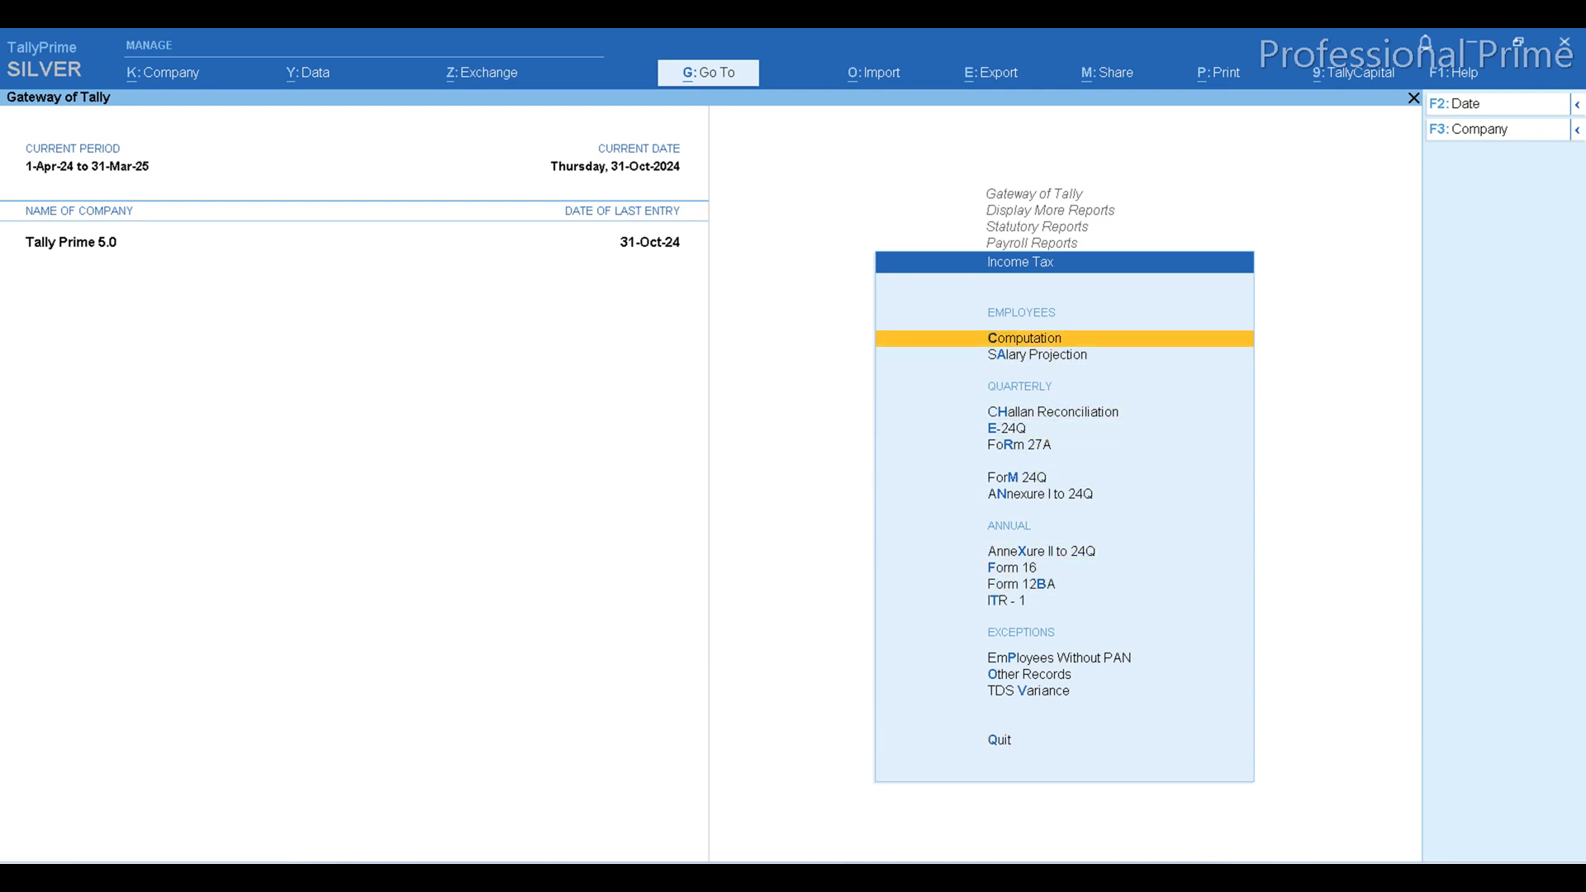
Open the Income Tax Computation for the listed employee, review its items from Gross Salary to Less: Tax Deducted, and close it.
{"action": "key", "text": "Return"}
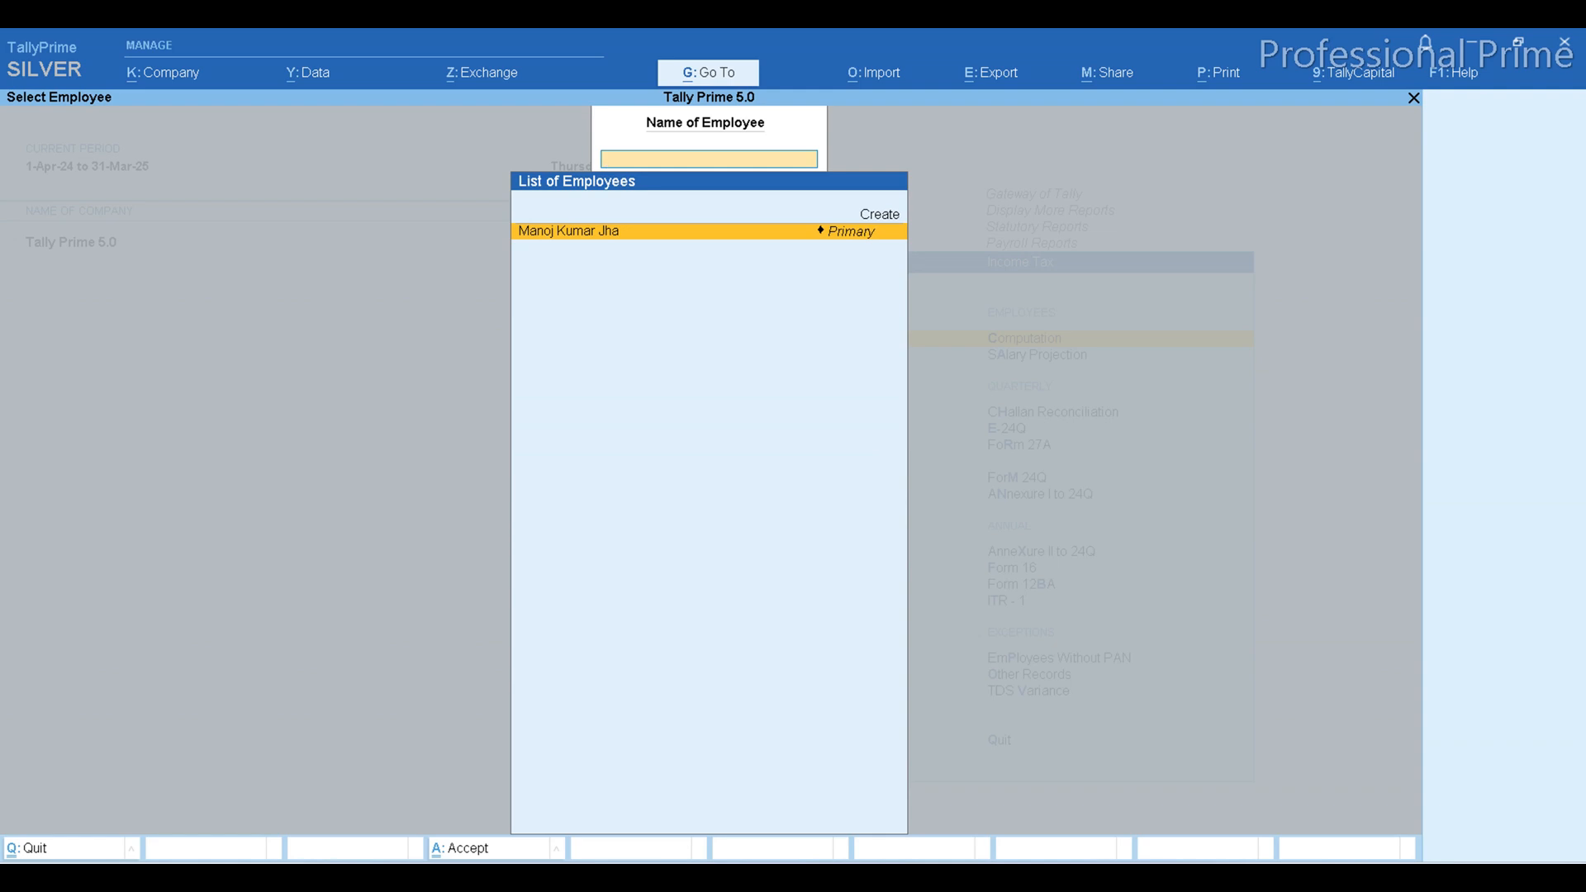
{"action": "key", "text": "Return"}
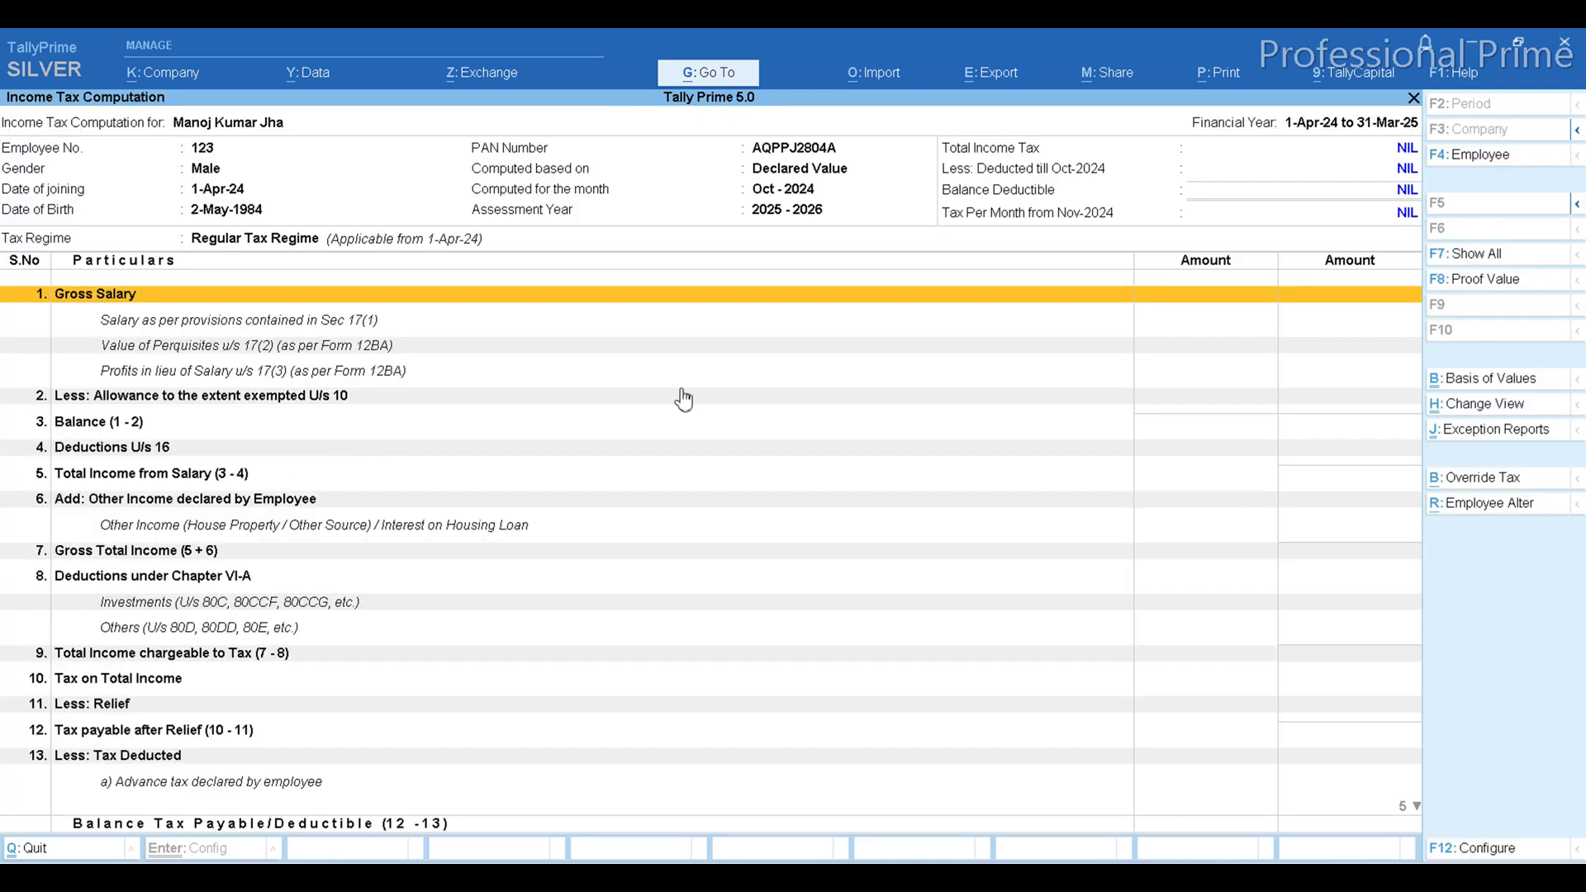
{"action": "key", "text": "Down"}
{"action": "key", "text": "Down"}
{"action": "key", "text": "Down"}
{"action": "key", "text": "Down"}
{"action": "key", "text": "Down"}
{"action": "key", "text": "Down"}
{"action": "key", "text": "Down"}
{"action": "key", "text": "Down"}
{"action": "key", "text": "Down"}
{"action": "key", "text": "Down"}
{"action": "key", "text": "Down"}
{"action": "key", "text": "Down"}
{"action": "key", "text": "Down"}
{"action": "key", "text": "Down"}
{"action": "key", "text": "Down"}
{"action": "key", "text": "Down"}
{"action": "key", "text": "Down"}
{"action": "key", "text": "Down"}
{"action": "key", "text": "Down"}
{"action": "key", "text": "Down"}
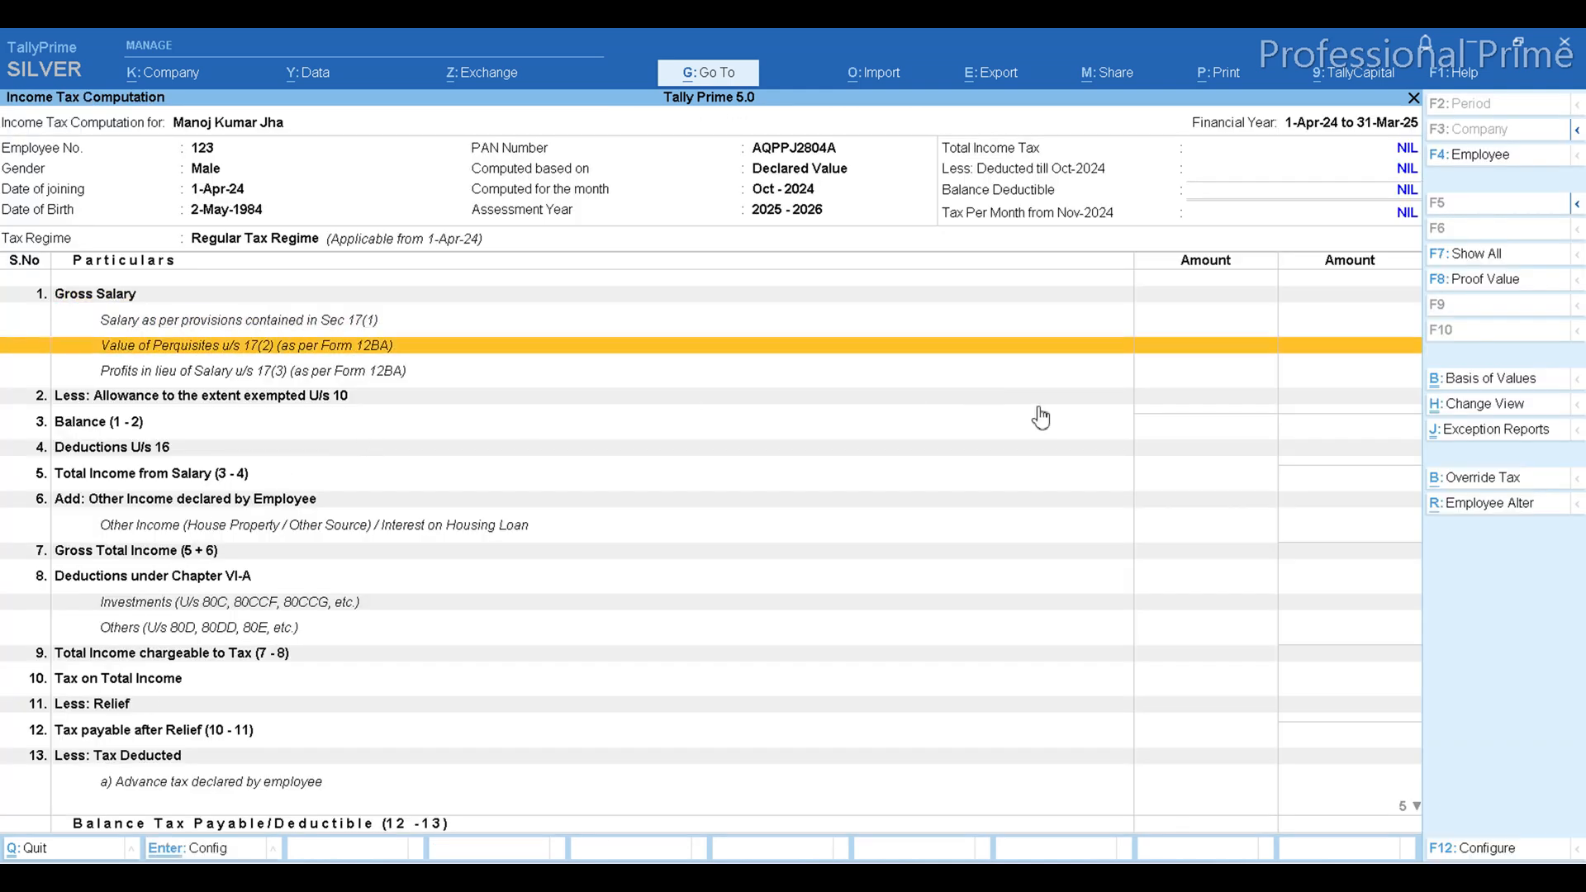
{"action": "key", "text": "Up"}
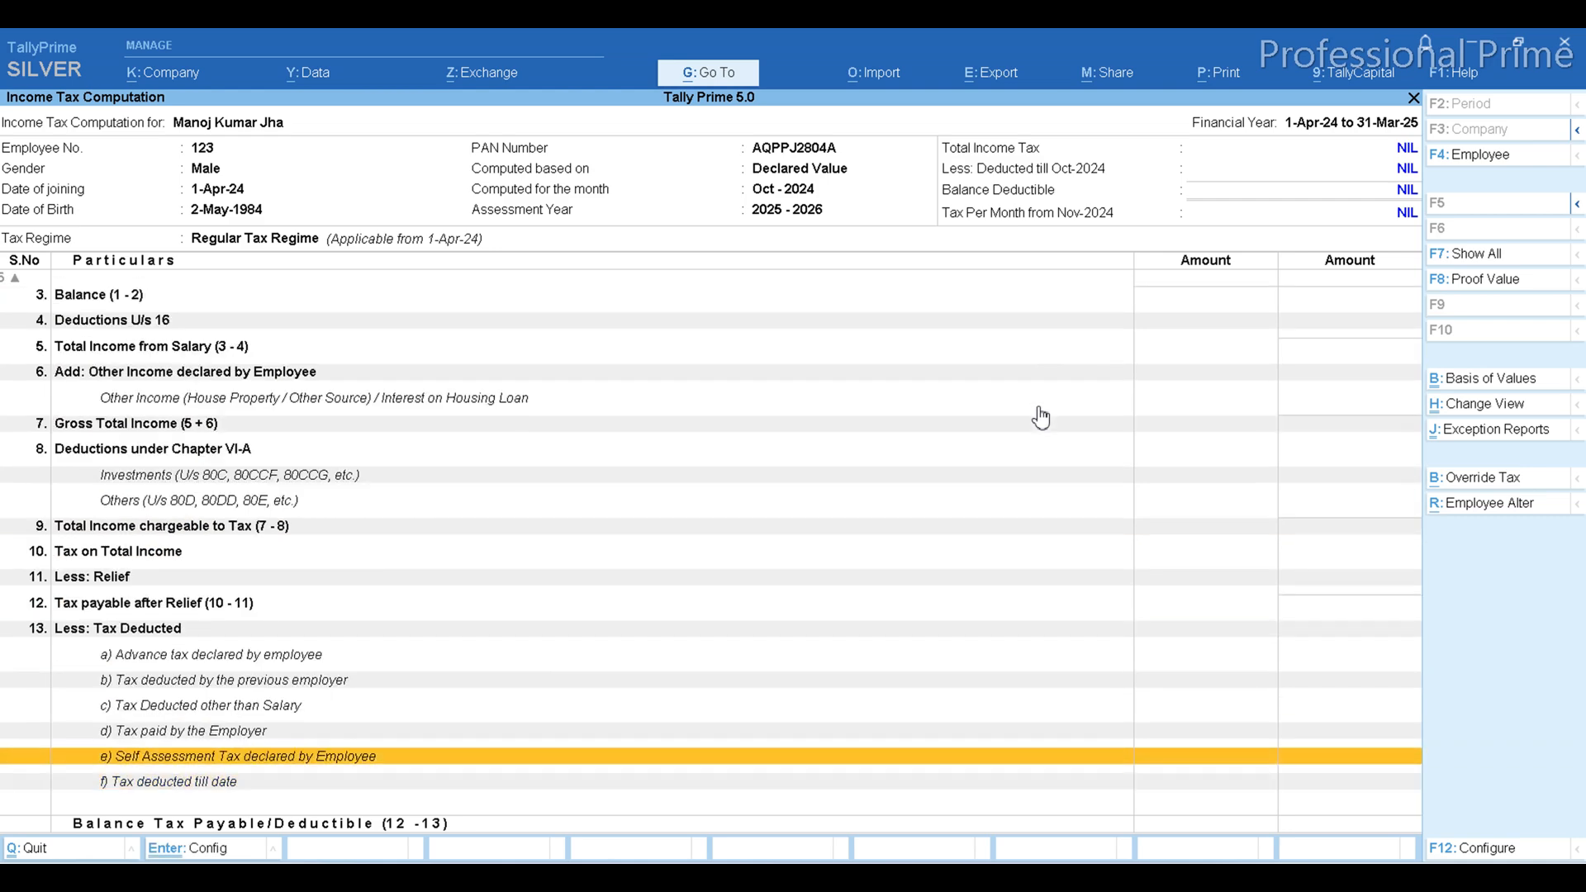
{"action": "key", "text": "Up"}
{"action": "key", "text": "Up"}
{"action": "key", "text": "Up"}
{"action": "key", "text": "Up"}
{"action": "key", "text": "Up"}
{"action": "key", "text": "Up"}
{"action": "key", "text": "Up"}
{"action": "key", "text": "Up"}
{"action": "key", "text": "Up"}
{"action": "key", "text": "Up"}
{"action": "key", "text": "Up"}
{"action": "key", "text": "Up"}
{"action": "key", "text": "Up"}
{"action": "key", "text": "Up"}
{"action": "key", "text": "Up"}
{"action": "key", "text": "Up"}
{"action": "key", "text": "Up"}
{"action": "key", "text": "Up"}
{"action": "key", "text": "Up"}
{"action": "key", "text": "Up"}
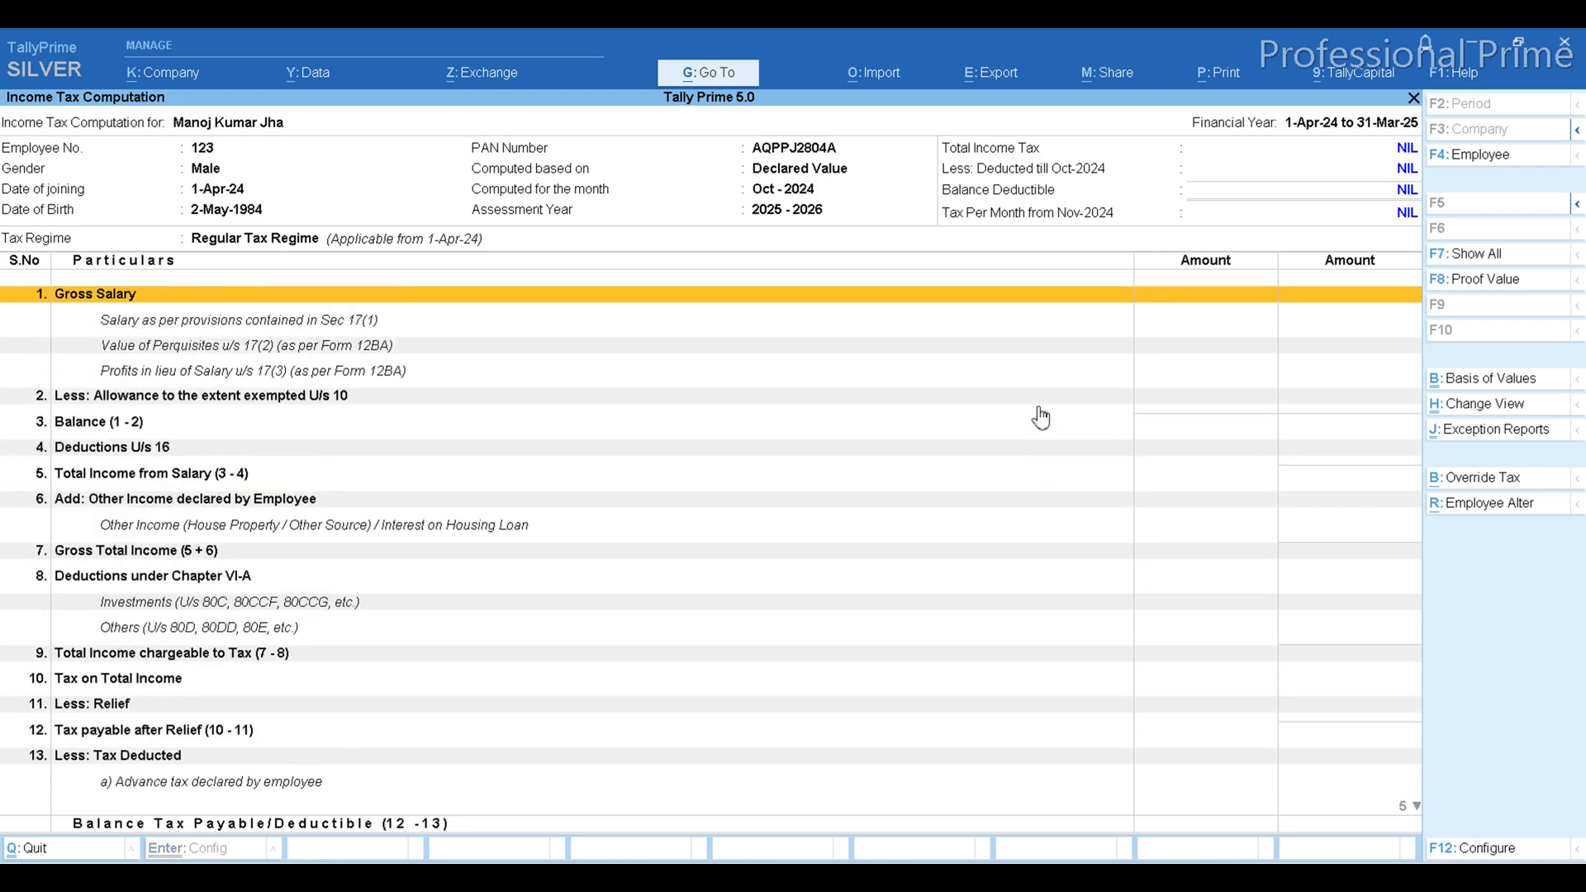
{"action": "key", "text": "Escape"}
{"action": "key", "text": "Escape"}
View the Salary Projection report for the listed employee and close it.
{"action": "key", "text": "Down"}
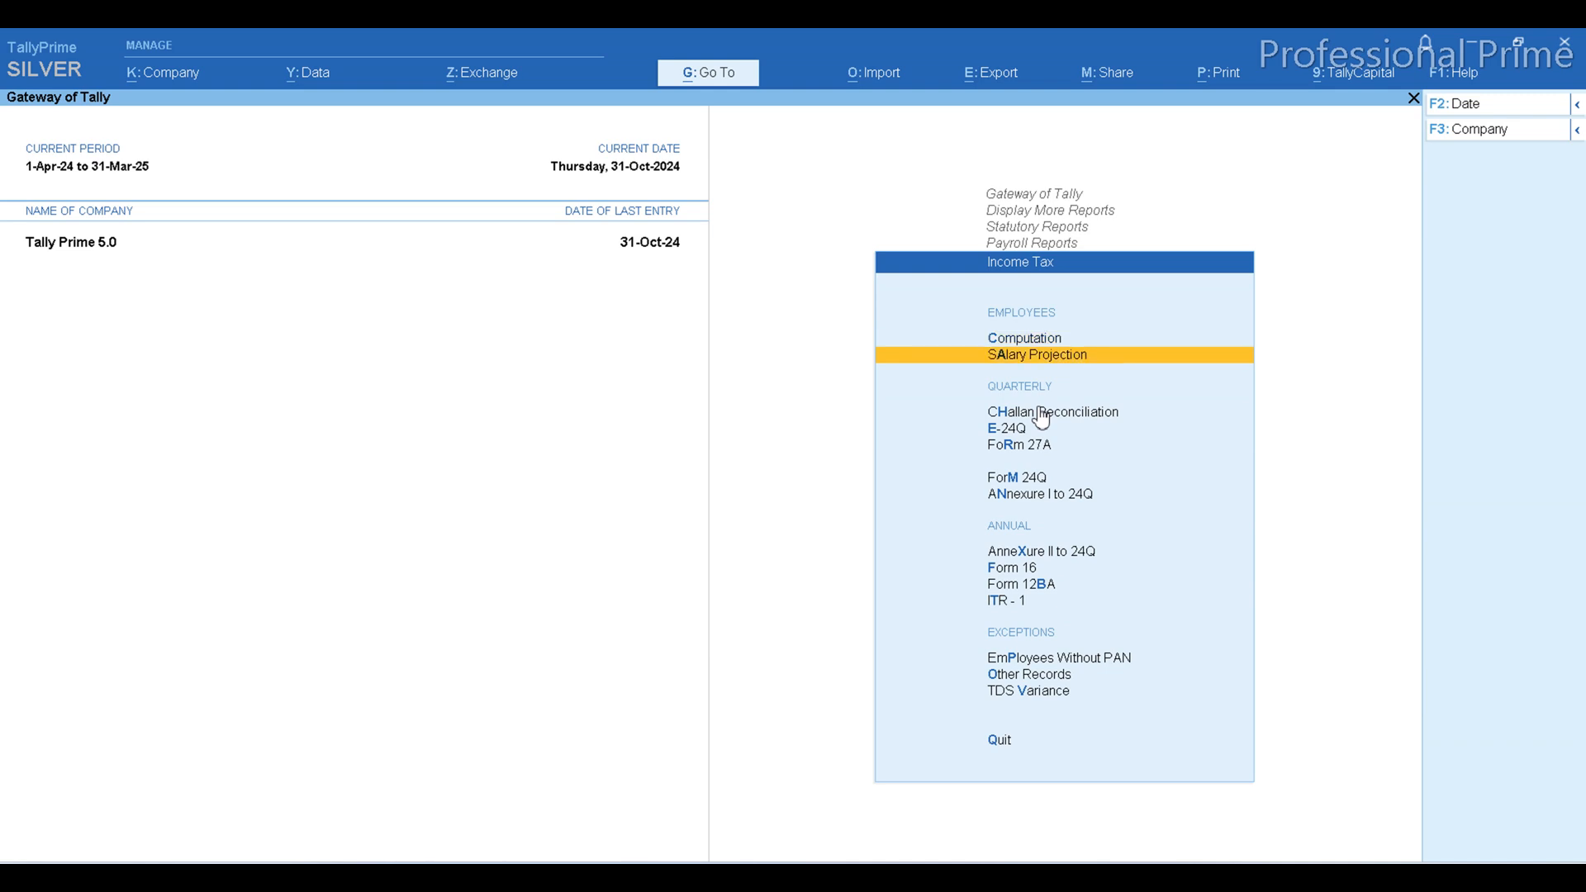
{"action": "key", "text": "Return"}
{"action": "key", "text": "Return"}
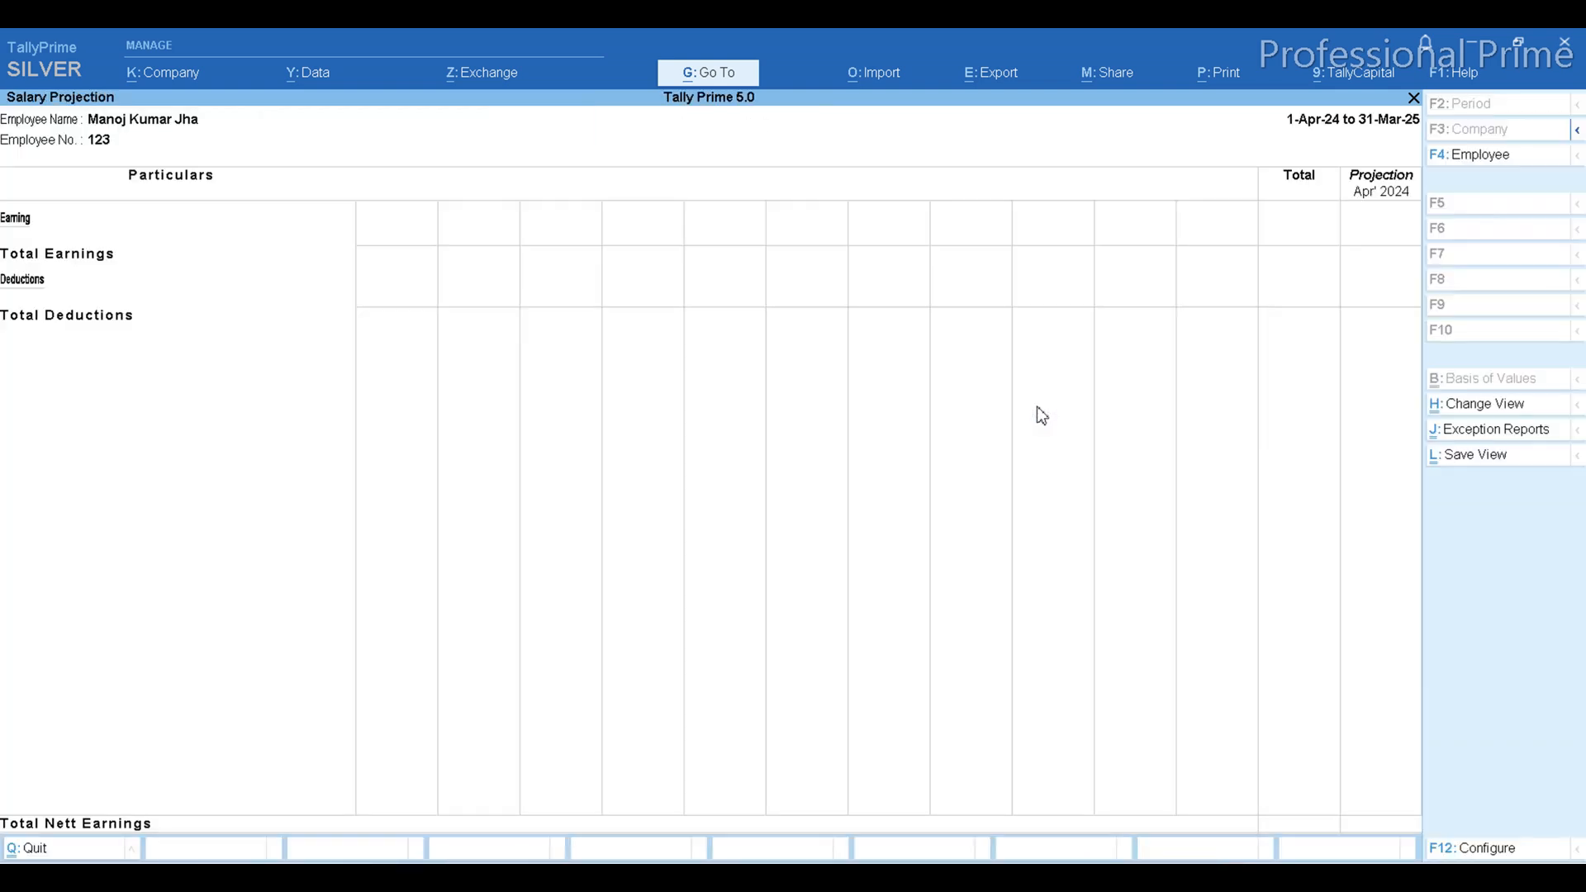
{"action": "key", "text": "Escape"}
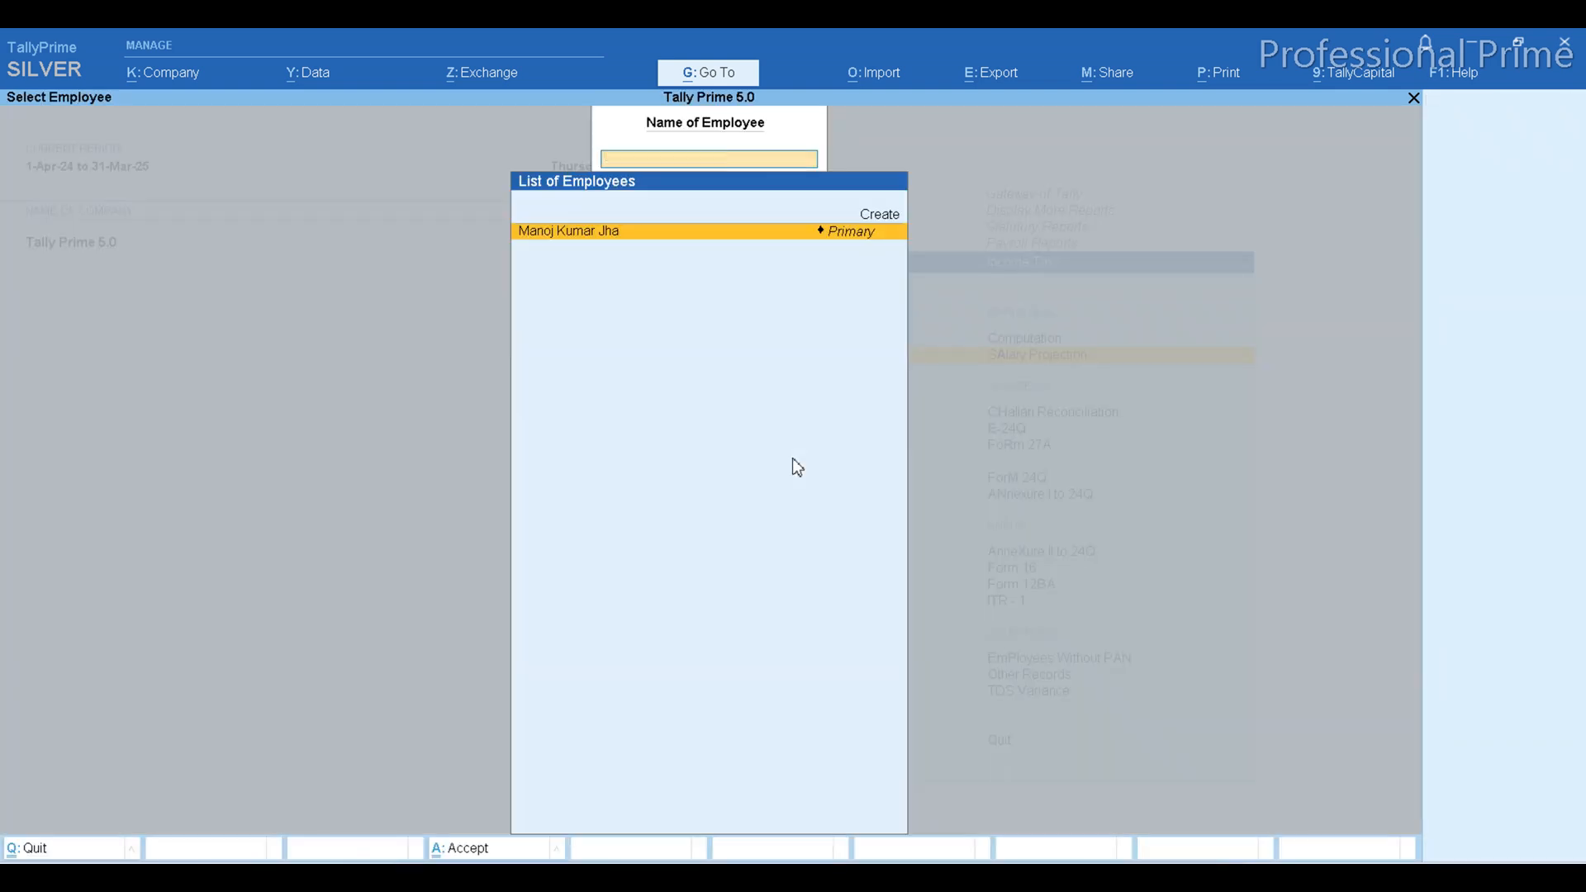
{"action": "key", "text": "Escape"}
Switch to Word to check the list of TallyPrime Rel 5.0 topics, and return to TallyPrime.
{"action": "key", "text": "Down"}
{"action": "key", "text": "Down"}
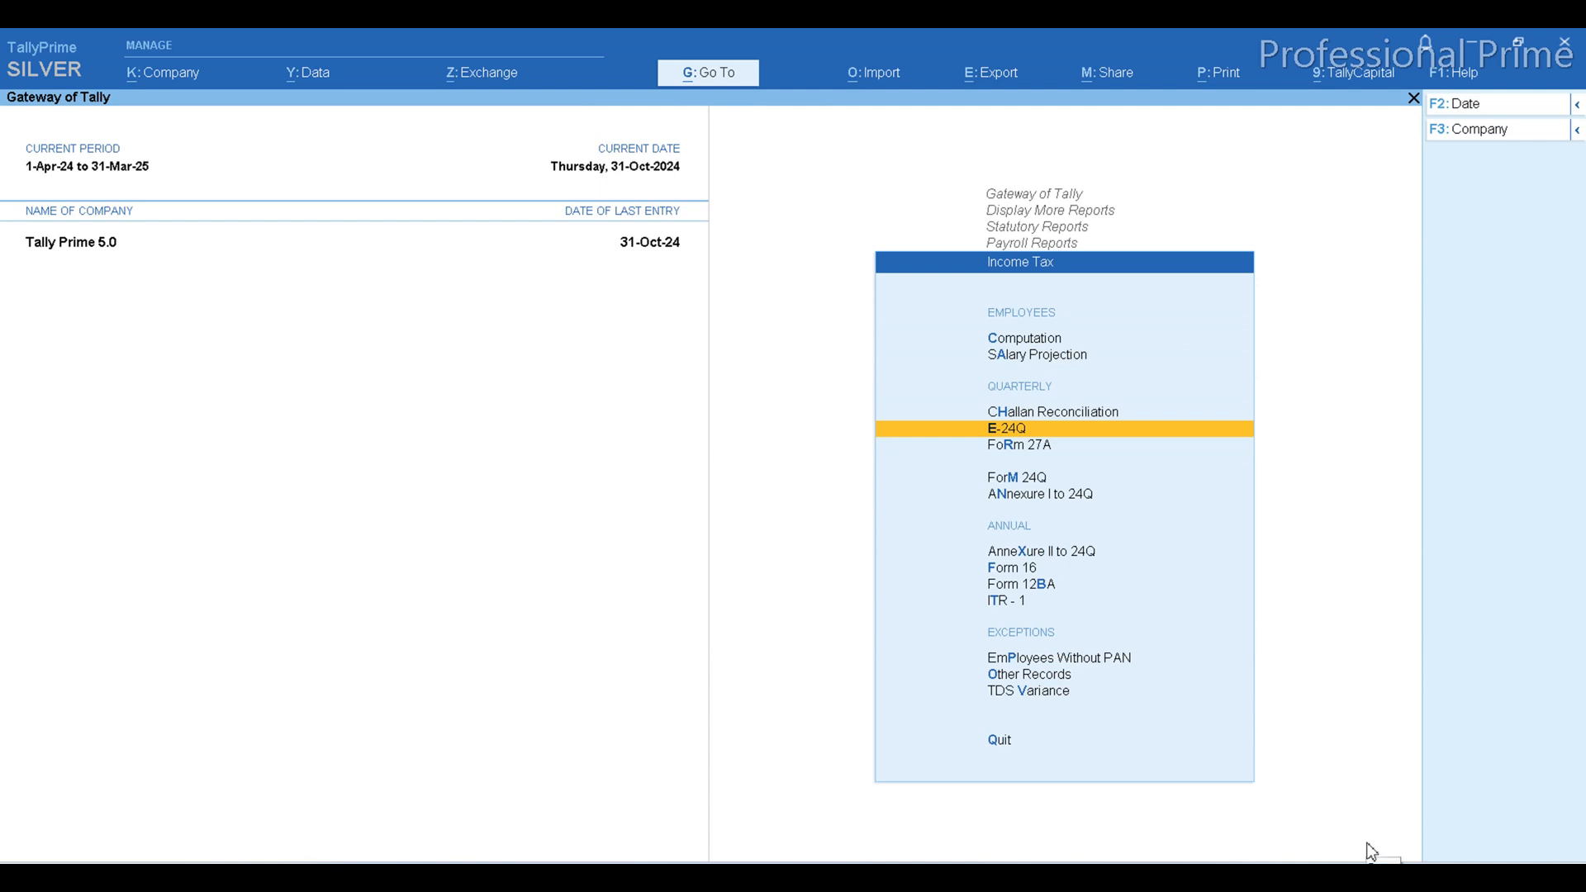
{"action": "key", "text": "alt+Tab"}
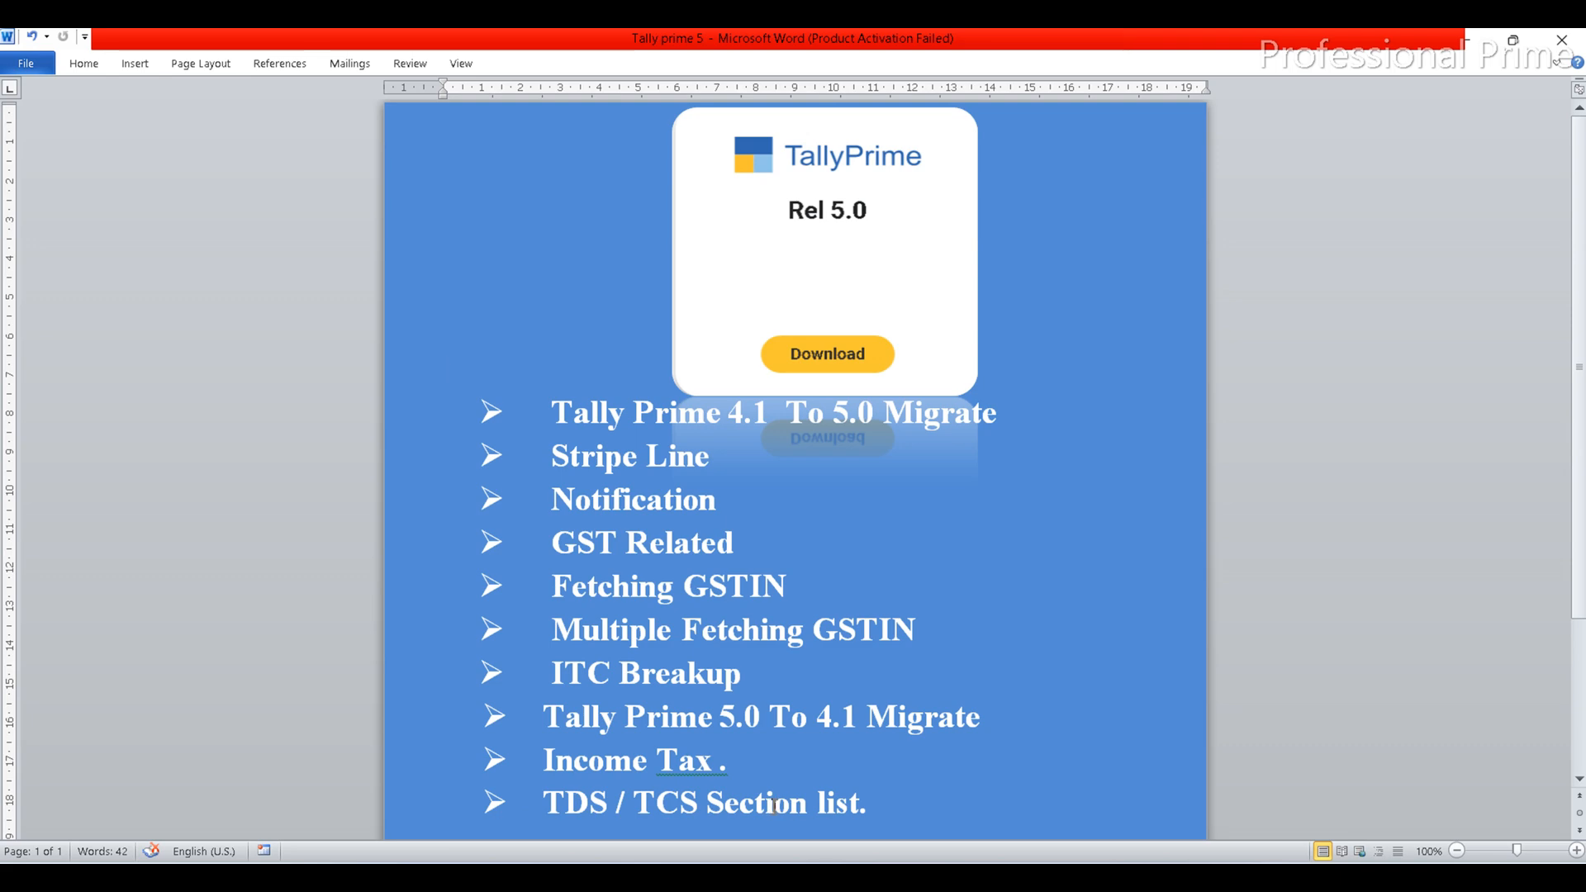
{"action": "key", "text": "alt+Tab"}
Leave the statutory reports and start creating a TDS Nature of Payments master.
{"action": "key", "text": "Escape"}
{"action": "key", "text": "Escape"}
{"action": "key", "text": "Escape"}
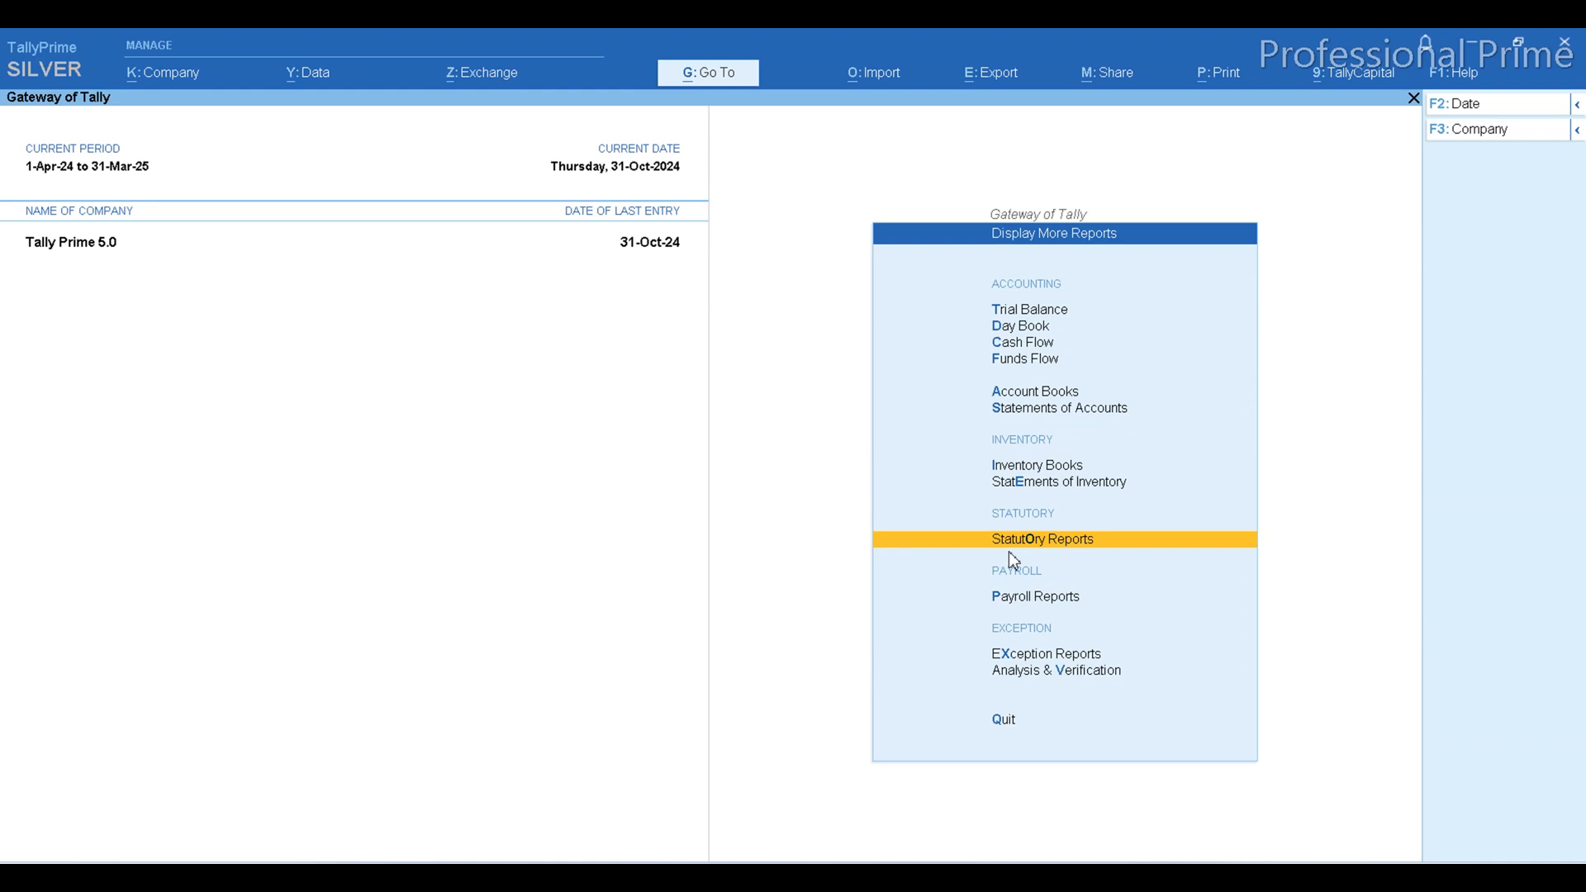
{"action": "key", "text": "Escape"}
{"action": "key", "text": "c"}
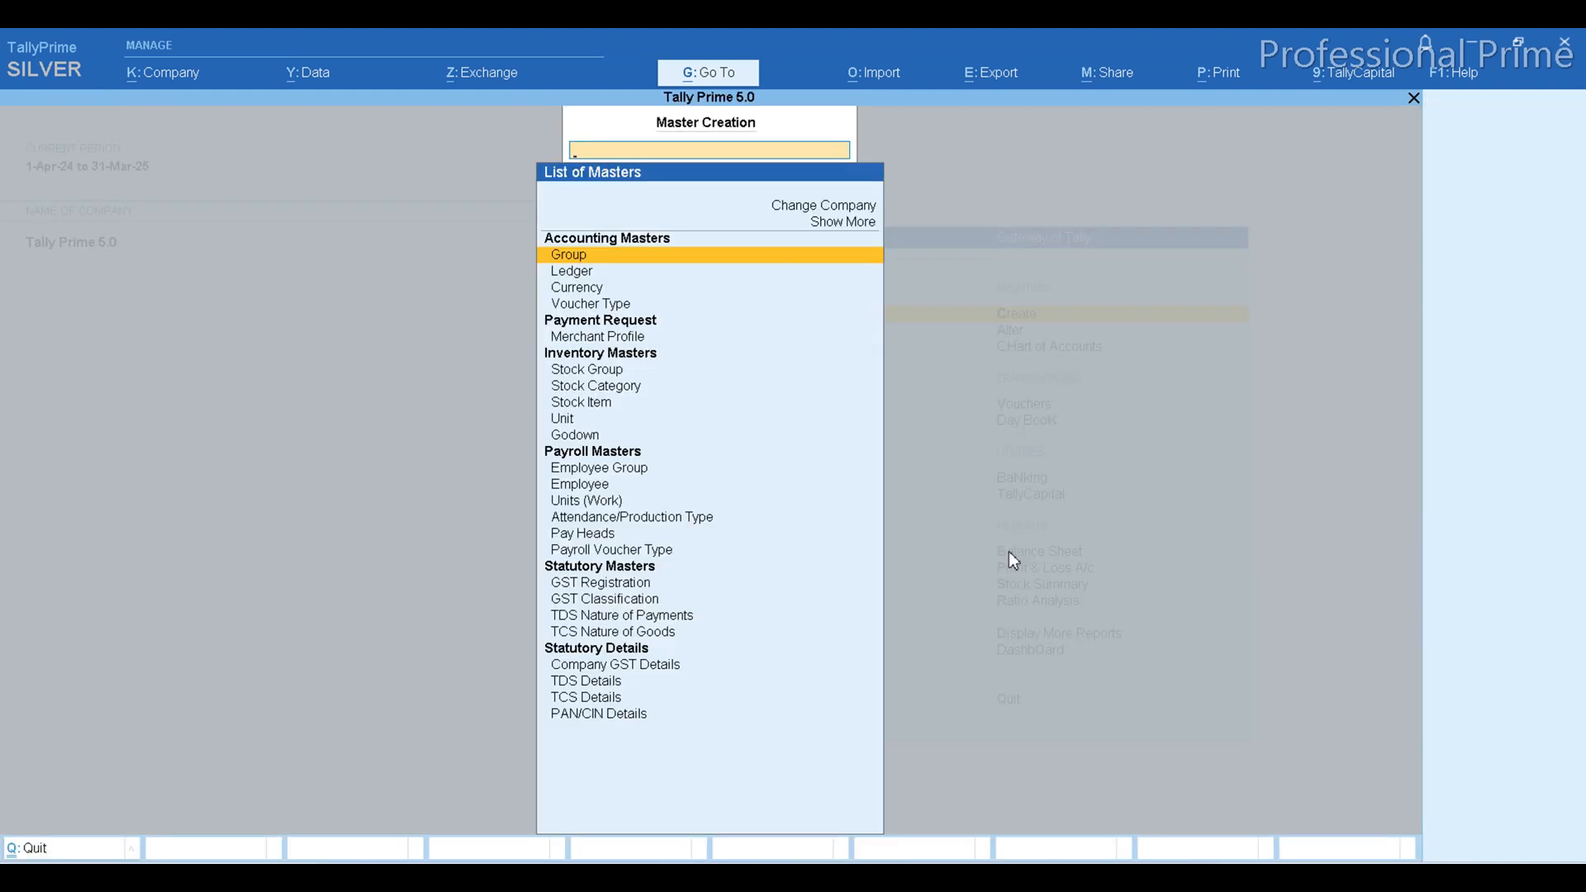
{"action": "key", "text": "Down"}
{"action": "key", "text": "Down"}
{"action": "key", "text": "Down"}
{"action": "key", "text": "Down"}
{"action": "key", "text": "Down"}
{"action": "key", "text": "Down"}
{"action": "key", "text": "Down"}
{"action": "key", "text": "Down"}
{"action": "key", "text": "Down"}
{"action": "key", "text": "Down"}
{"action": "key", "text": "Down"}
{"action": "key", "text": "Down"}
{"action": "key", "text": "Down"}
{"action": "key", "text": "Down"}
{"action": "key", "text": "Down"}
{"action": "key", "text": "Down"}
{"action": "key", "text": "Down"}
{"action": "key", "text": "Down"}
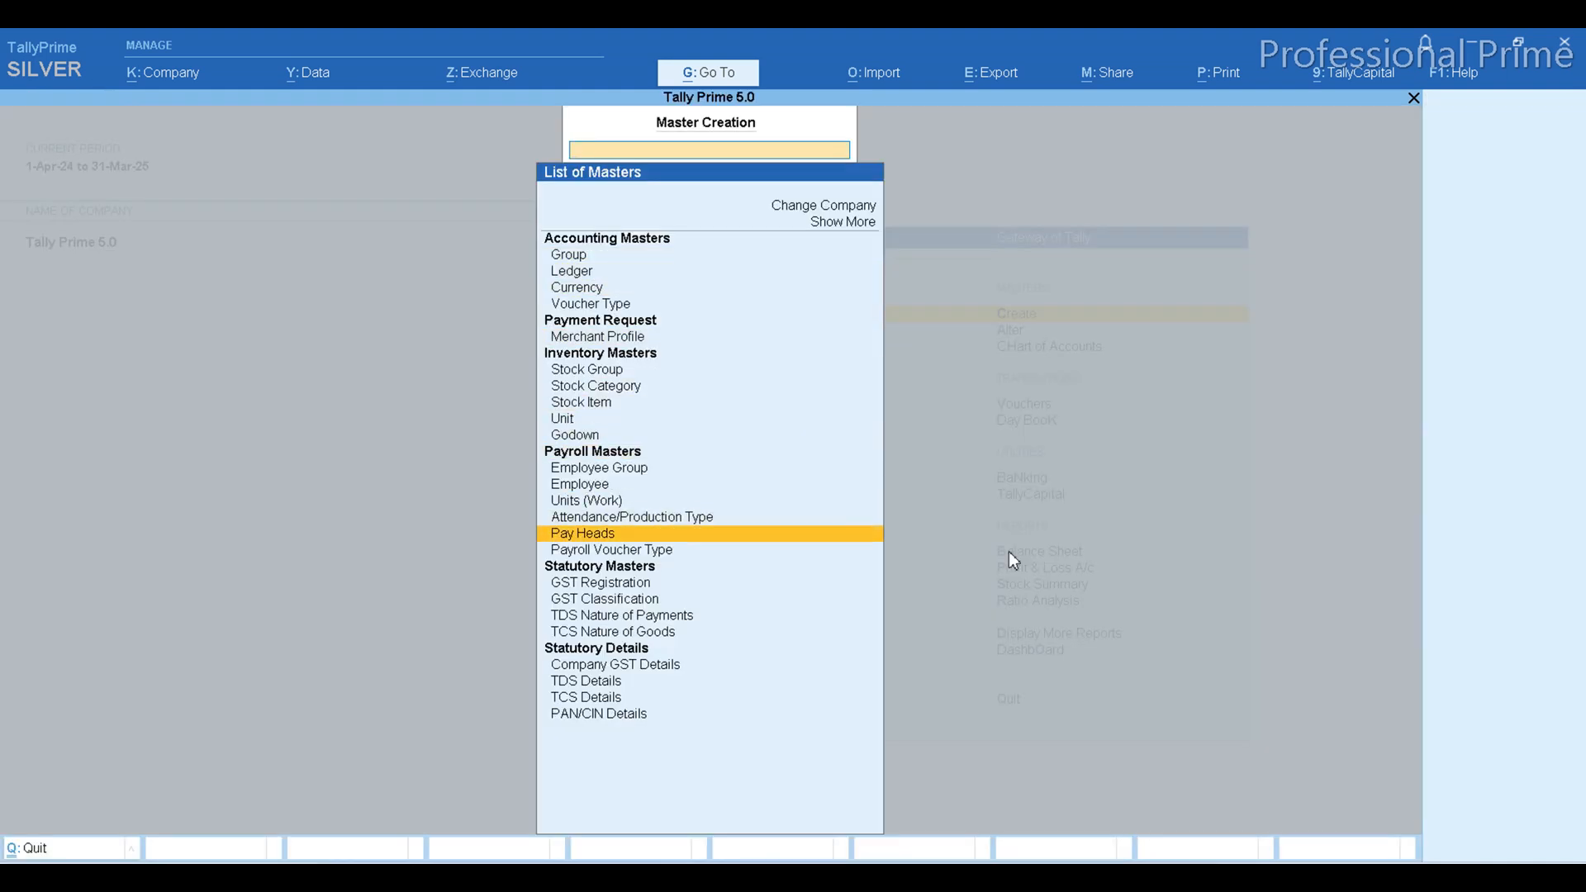
{"action": "key", "text": "Down"}
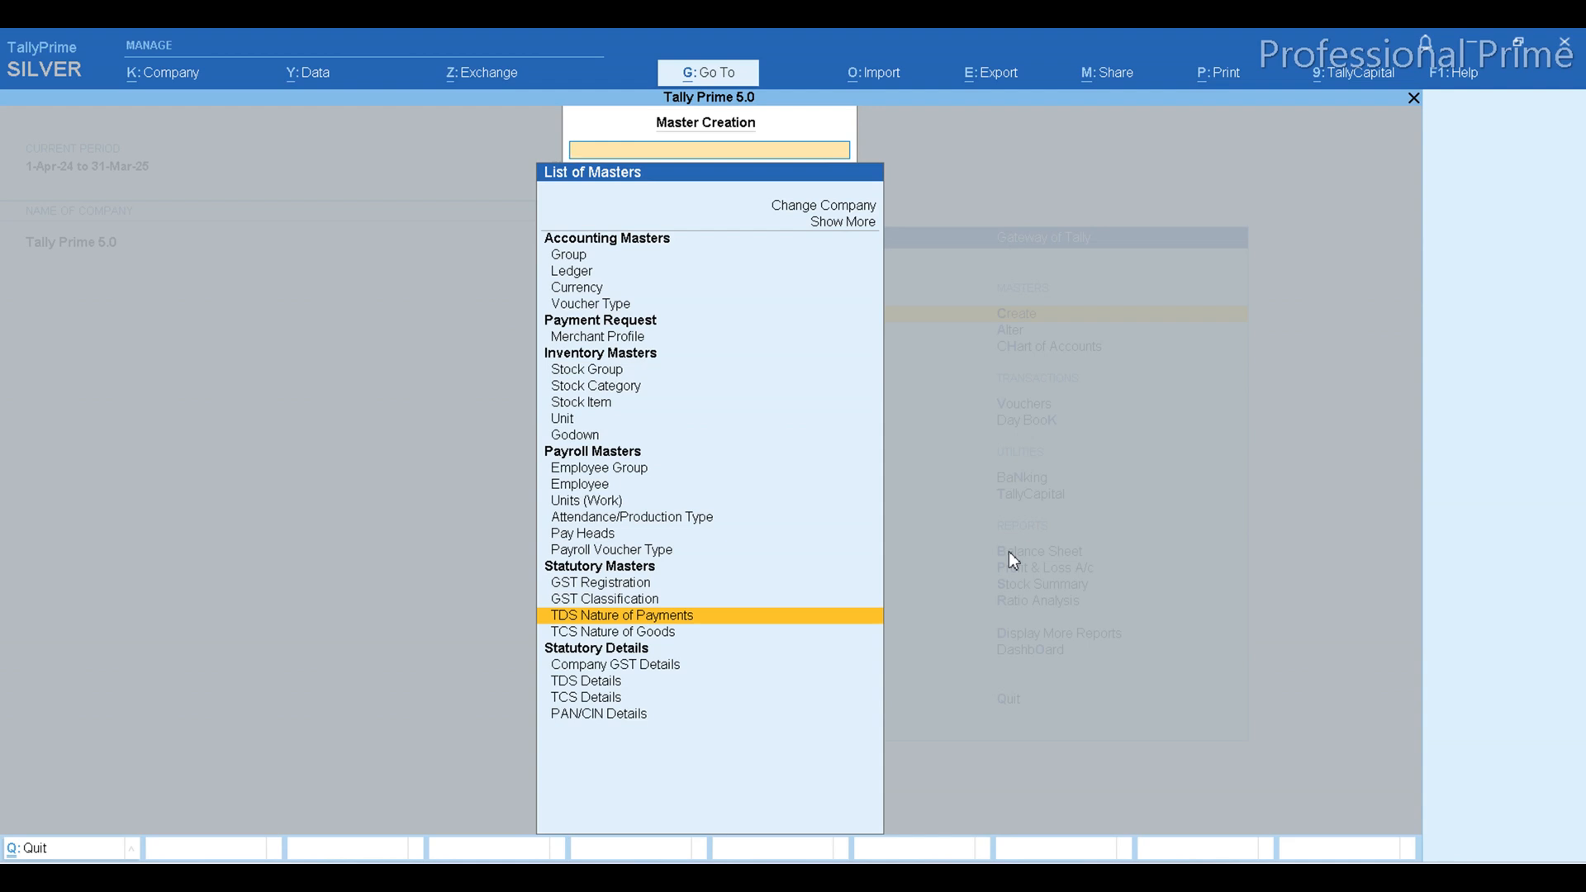
{"action": "key", "text": "Return"}
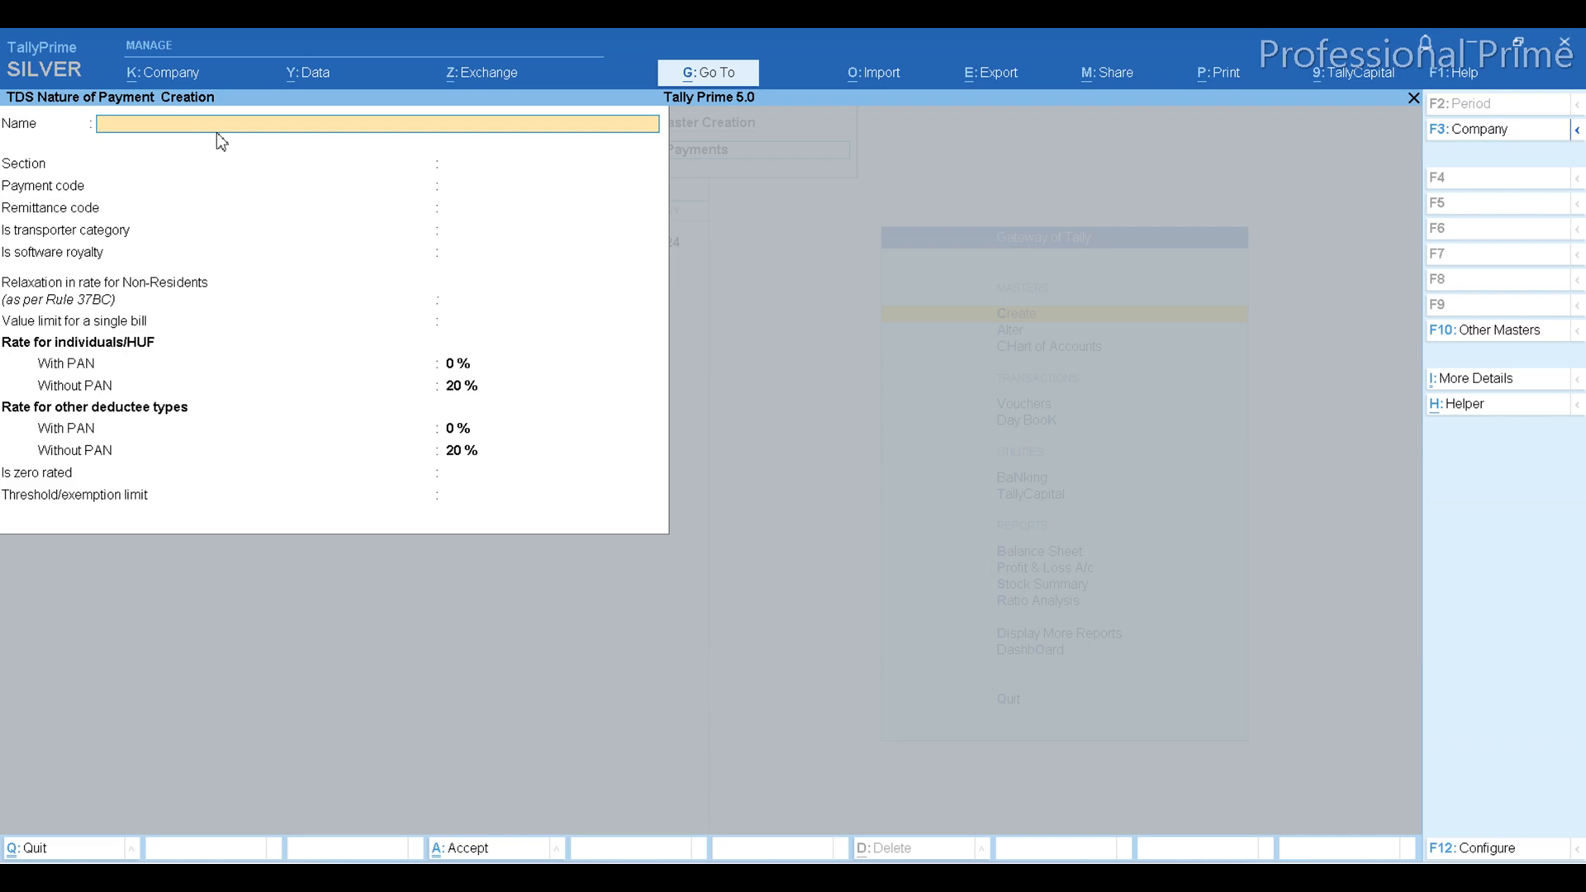
{"action": "left_click", "coordinate": [1464, 404]}
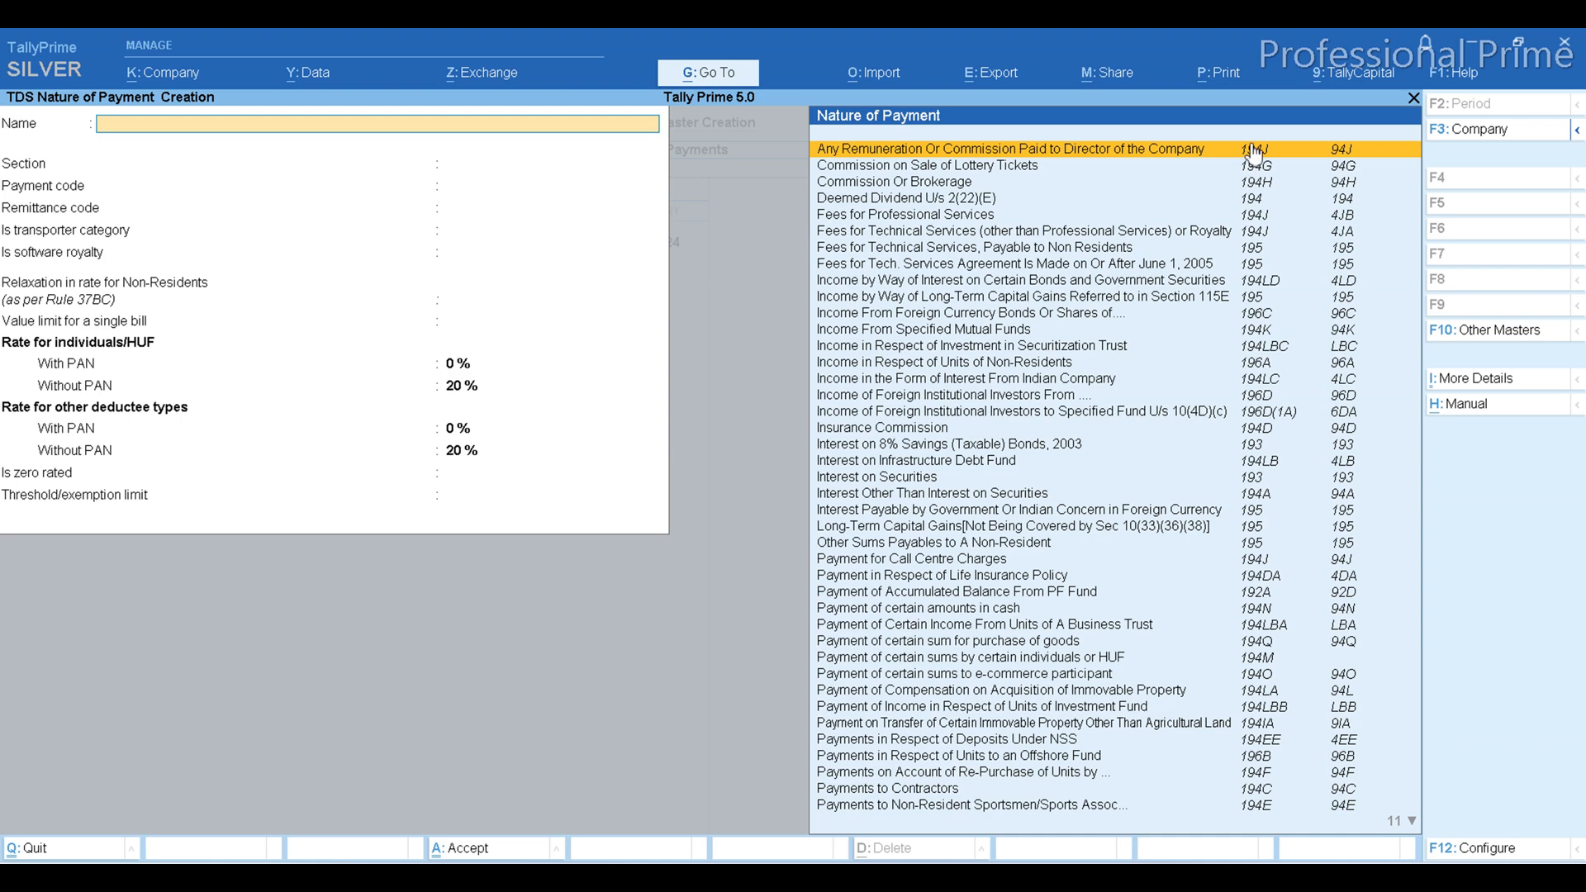
{"action": "type", "text": "194q"}
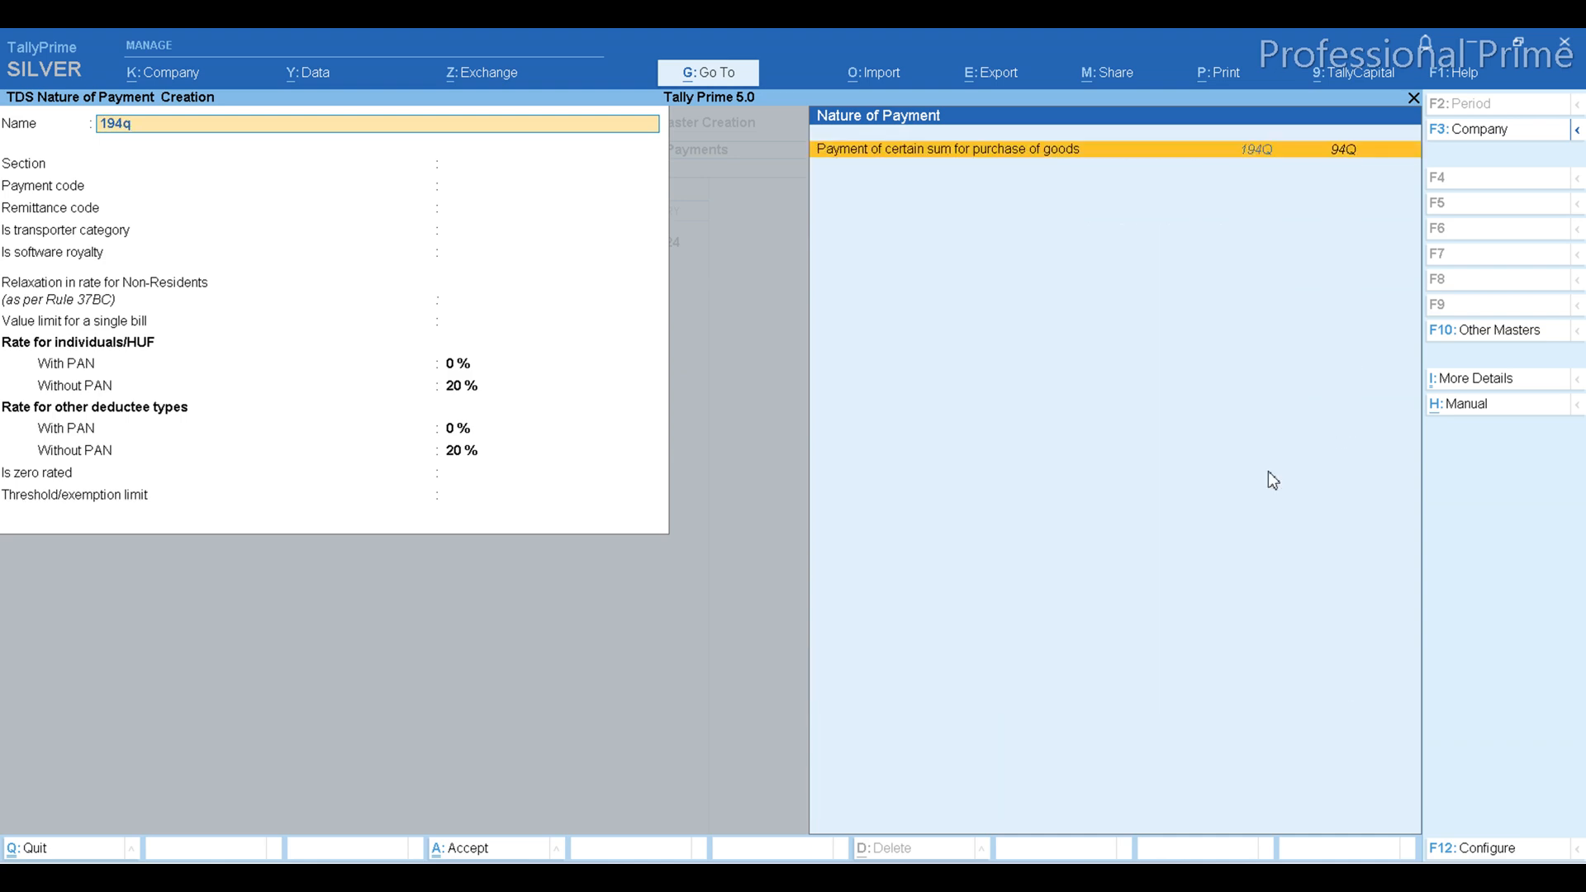
{"action": "left_click", "coordinate": [1042, 152]}
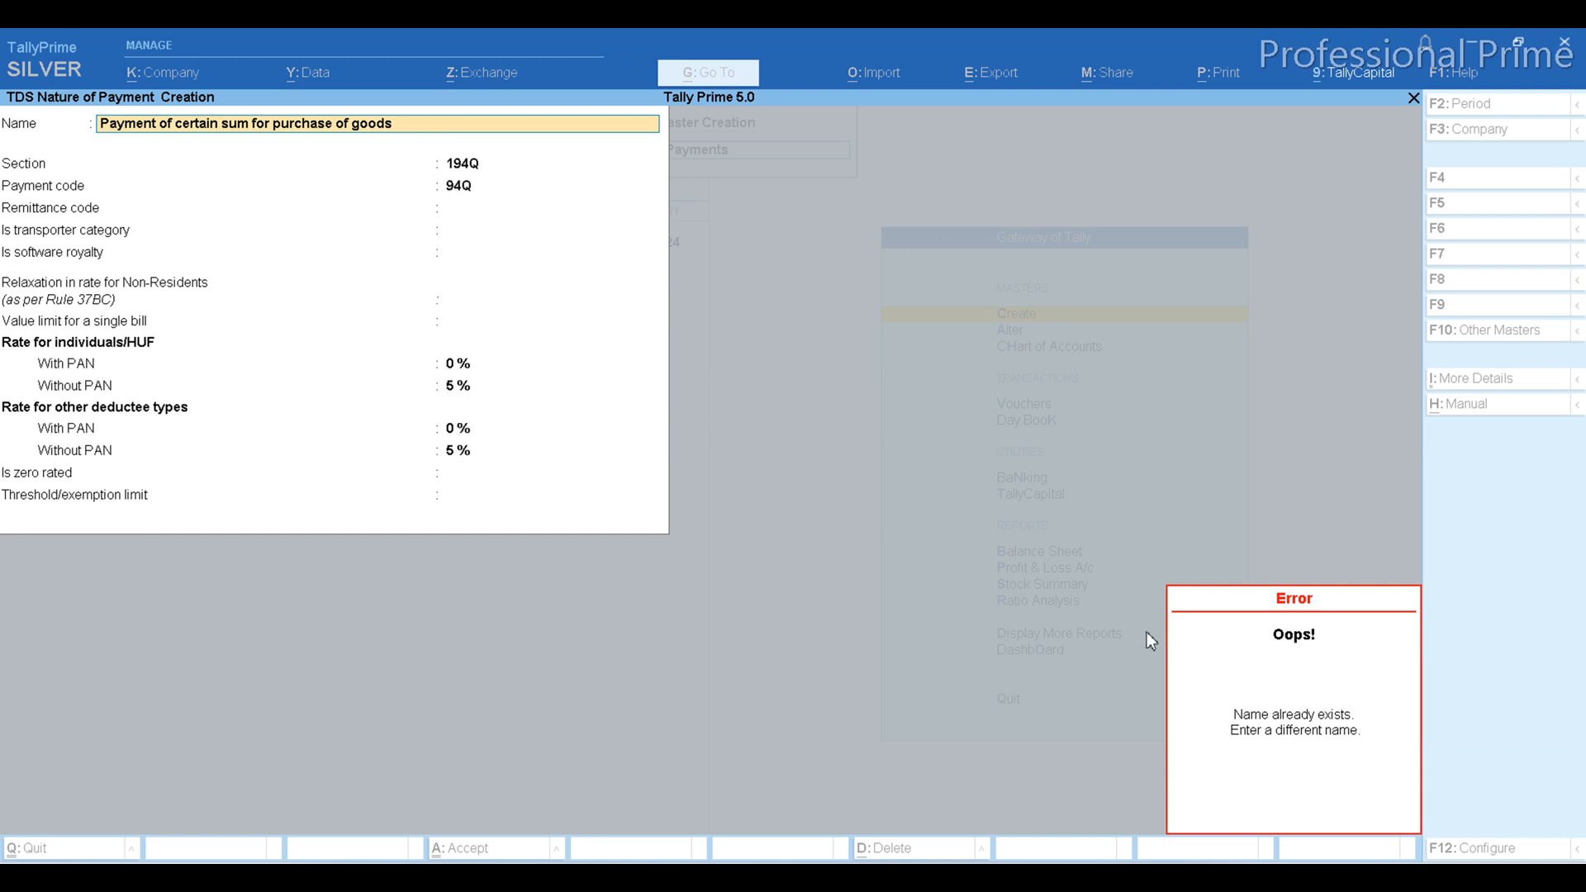
{"action": "key", "text": "Escape"}
{"action": "key", "text": "Escape"}
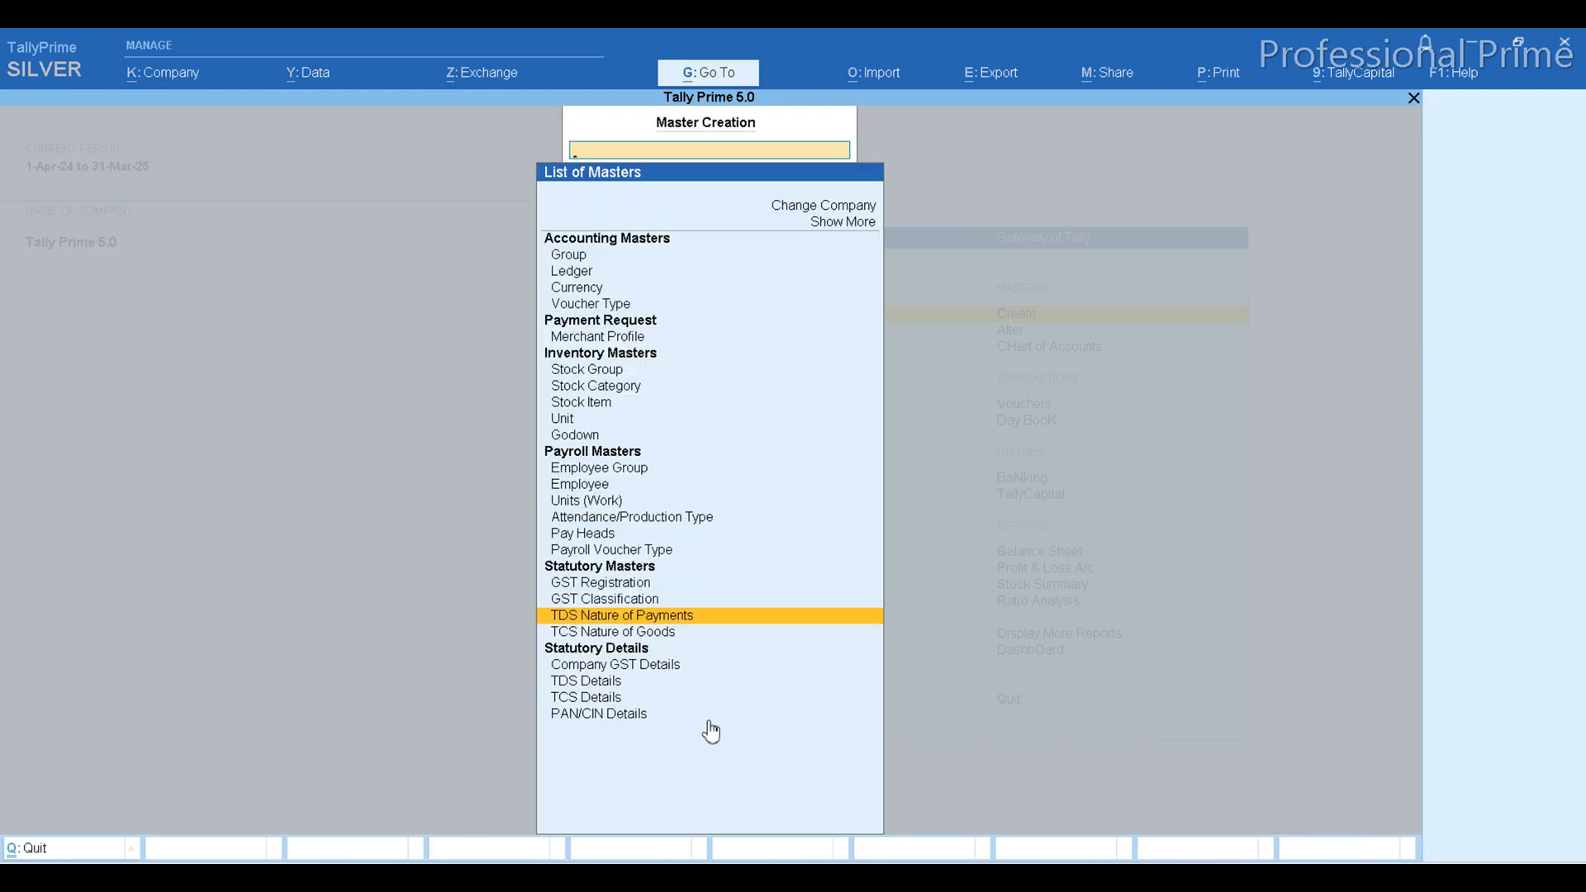
In a new TDS nature of payment, choose the section 194Q entry, keeping transporter category, software royalty and non-resident relaxation at No.
{"action": "left_click", "coordinate": [692, 624]}
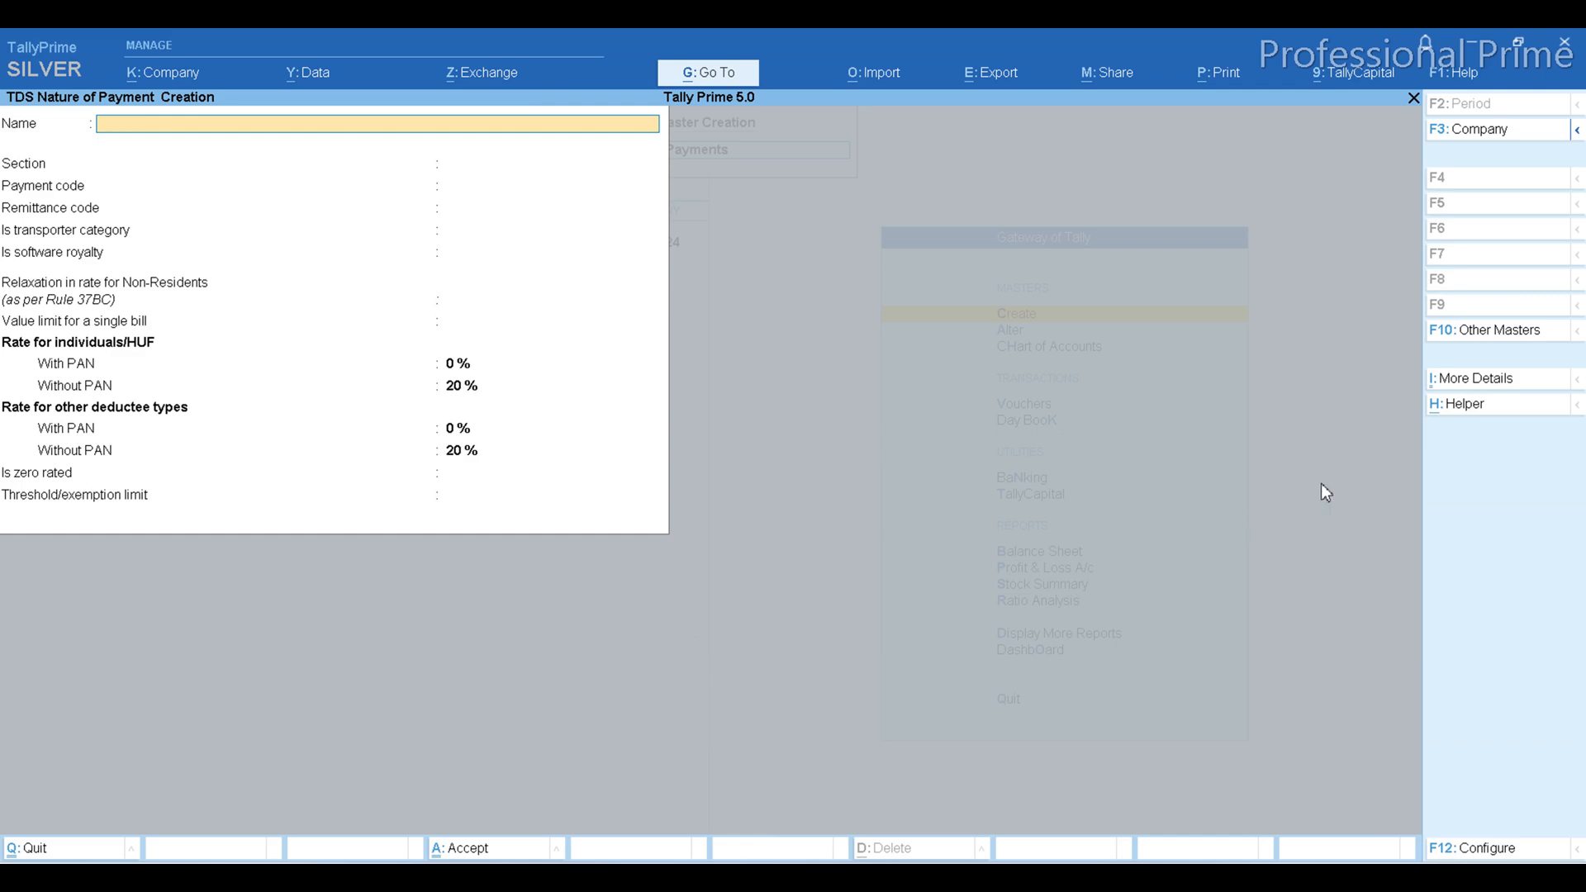
{"action": "left_click", "coordinate": [1470, 404]}
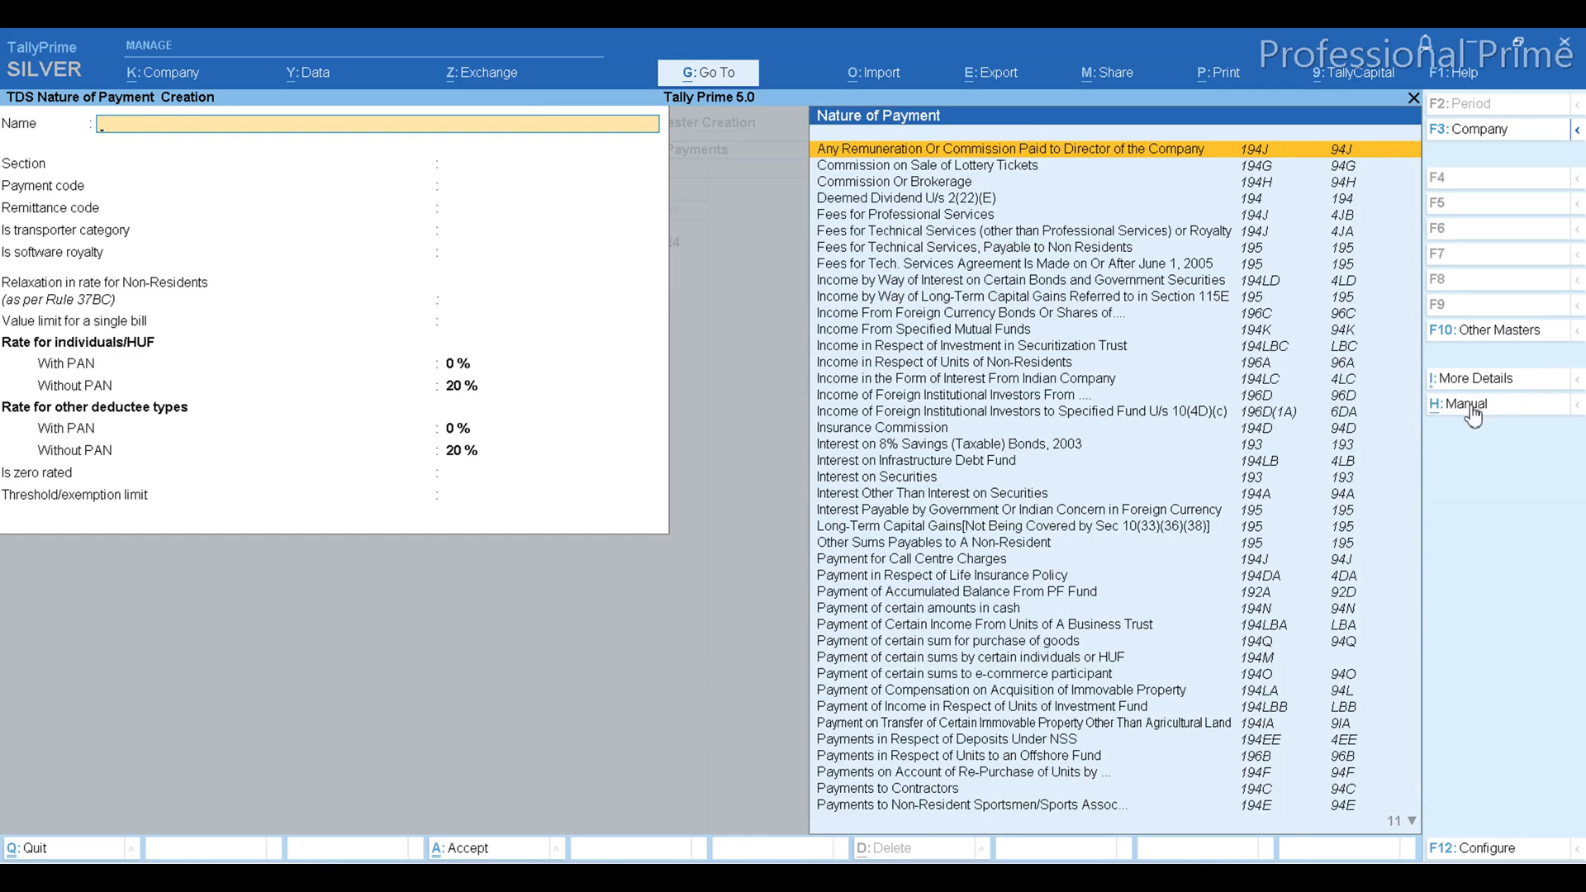
{"action": "type", "text": "194q"}
{"action": "key", "text": "Return"}
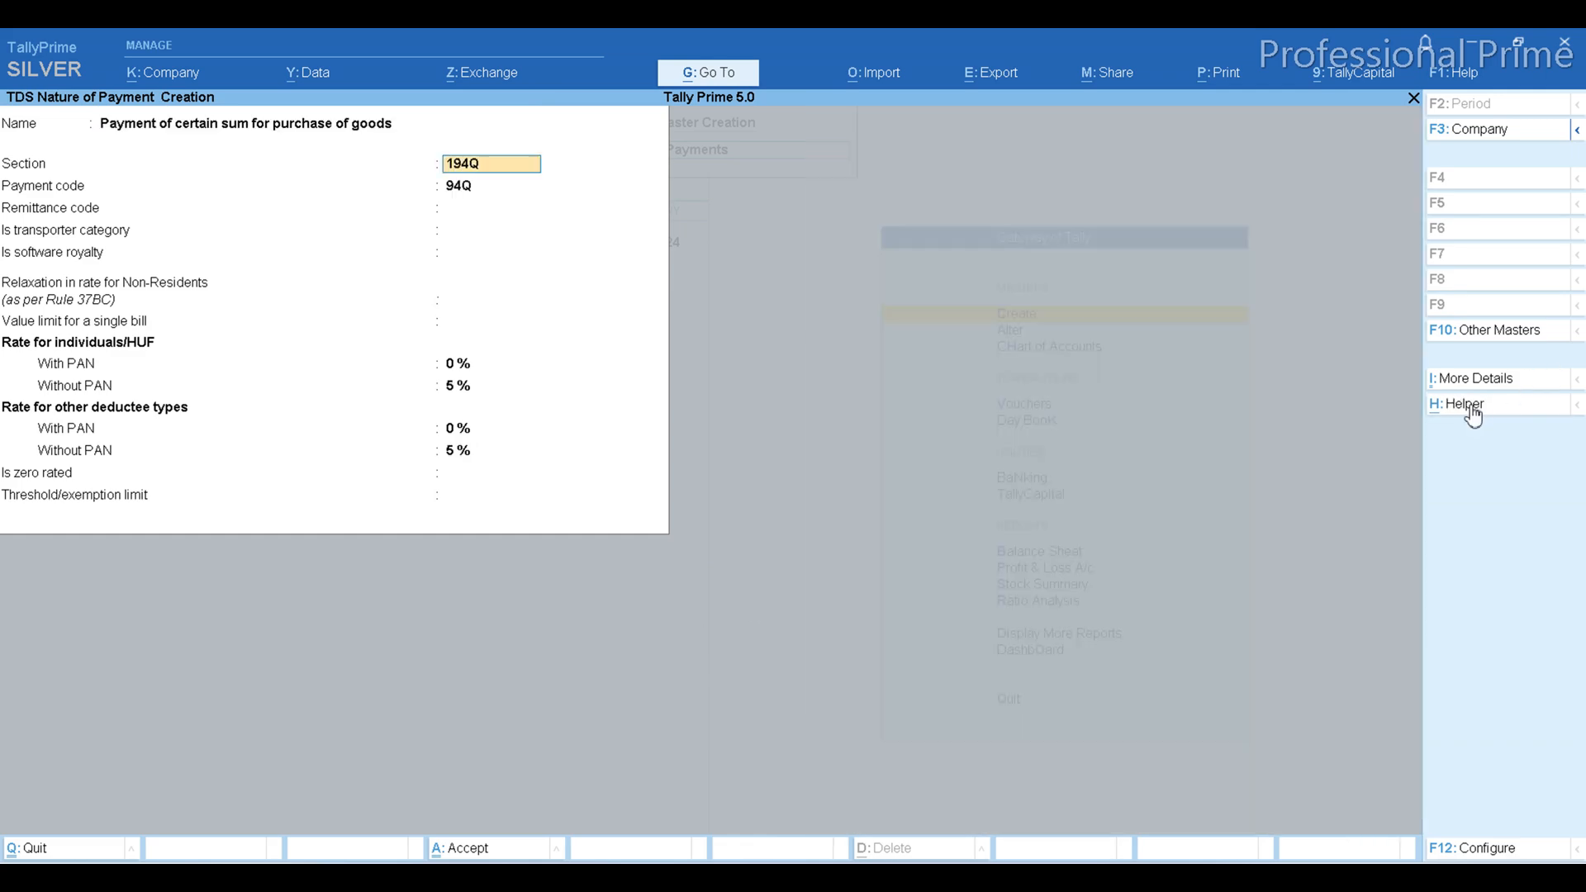
{"action": "key", "text": "Return"}
{"action": "key", "text": "Return"}
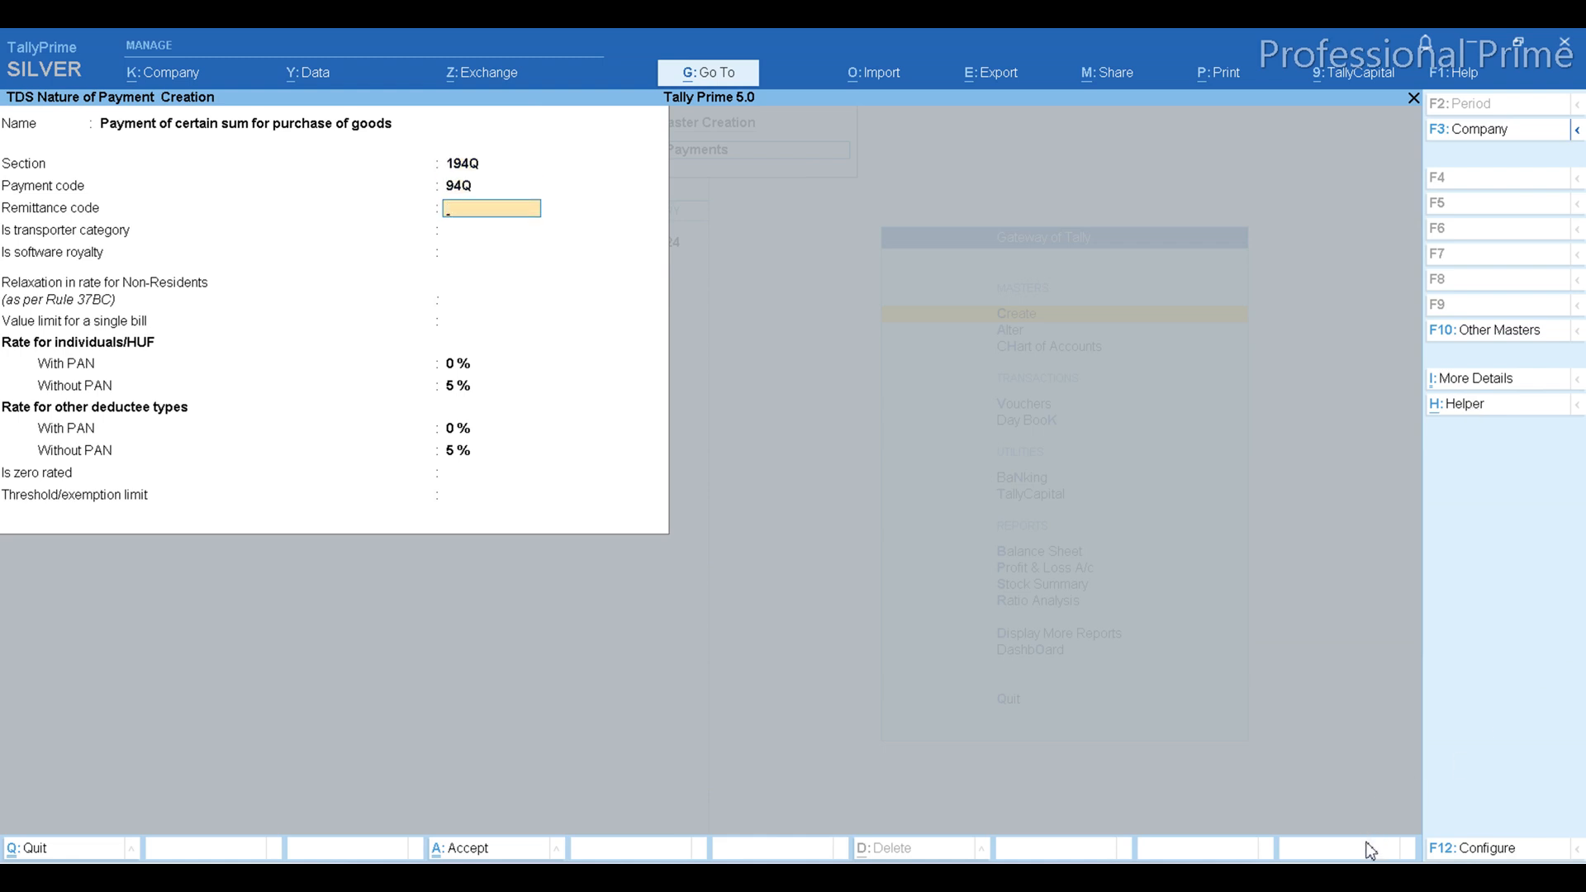
{"action": "key", "text": "Return"}
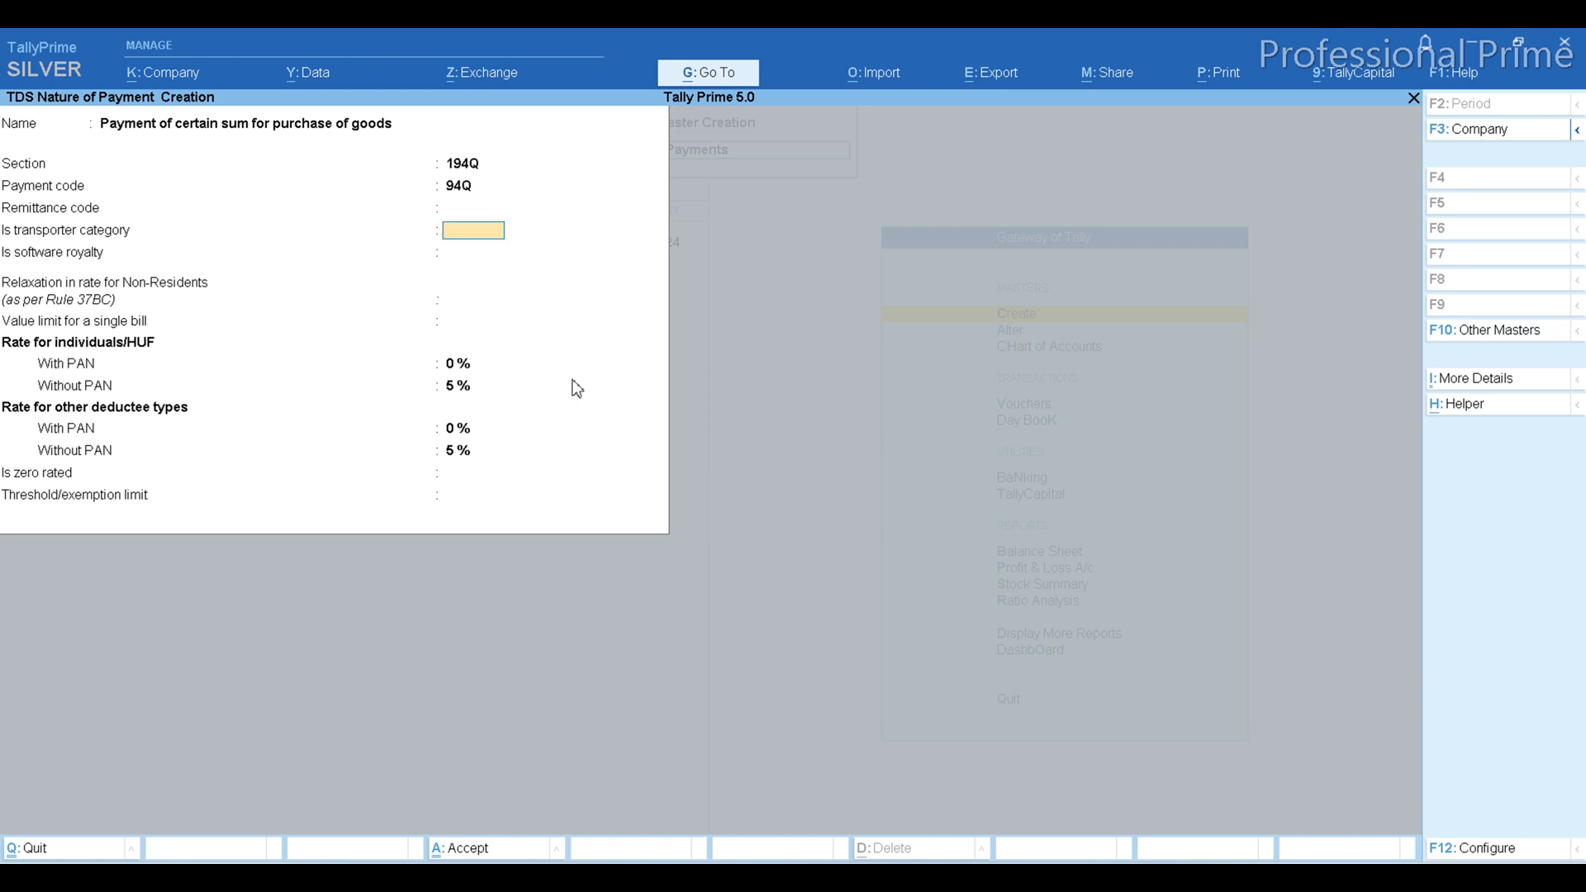
{"action": "key", "text": "Return"}
{"action": "key", "text": "Return"}
{"action": "key", "text": "Return"}
{"action": "key", "text": "Return"}
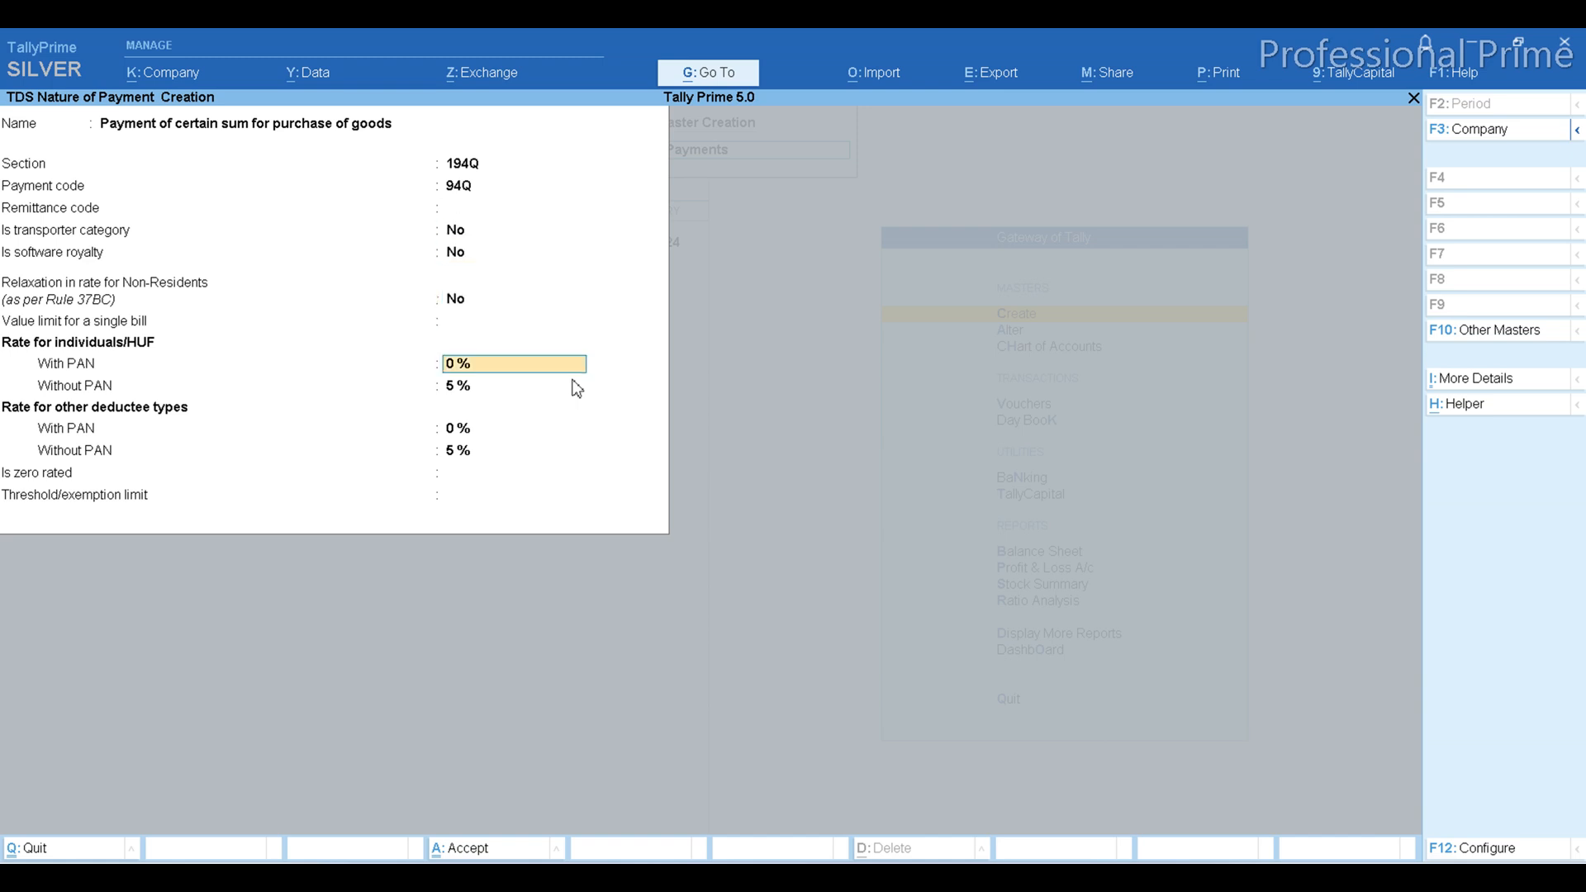
Set the With PAN rate to 0.10 % and the threshold limit to 5000000, keep 5 % Without PAN, and save the master.
{"action": "type", "text": "0.1"}
{"action": "key", "text": "Return"}
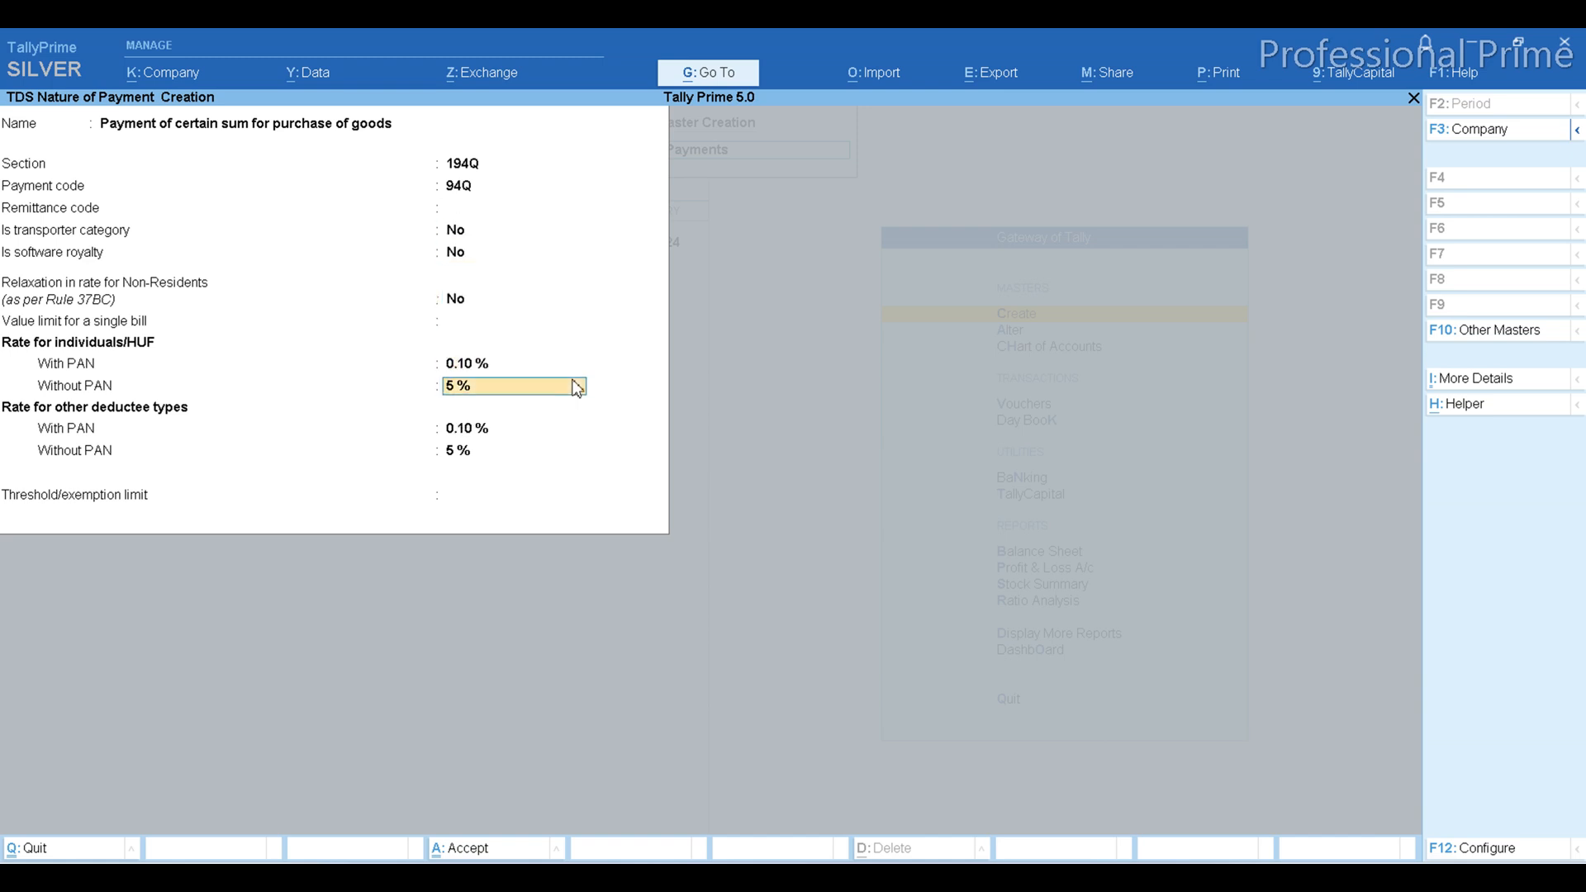
{"action": "key", "text": "Return"}
{"action": "key", "text": "Return"}
{"action": "key", "text": "Return"}
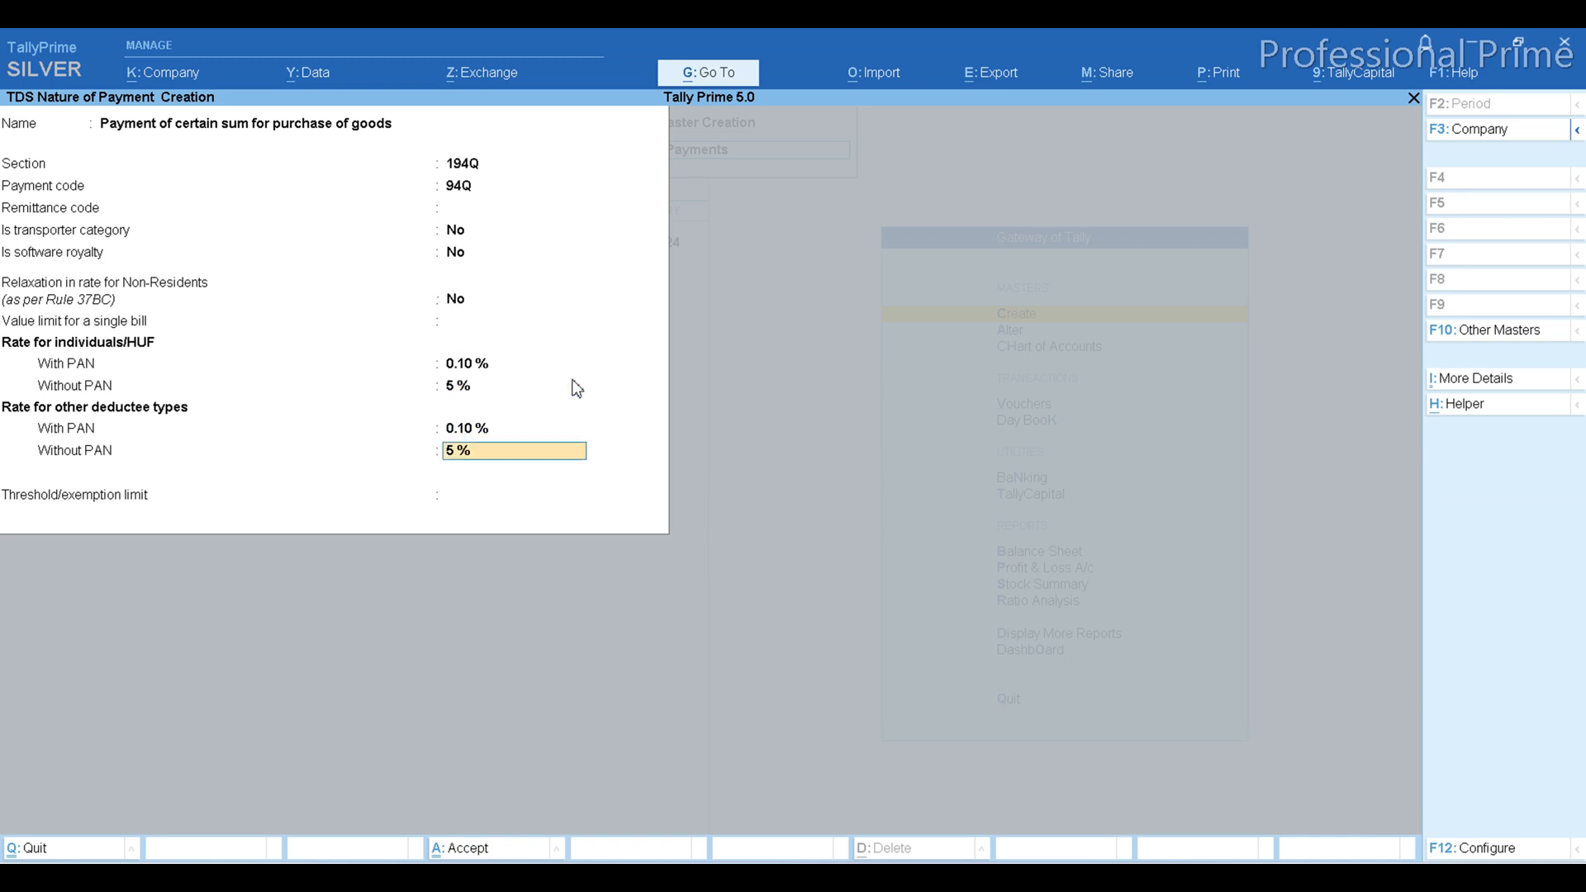
{"action": "type", "text": "50,00,00"}
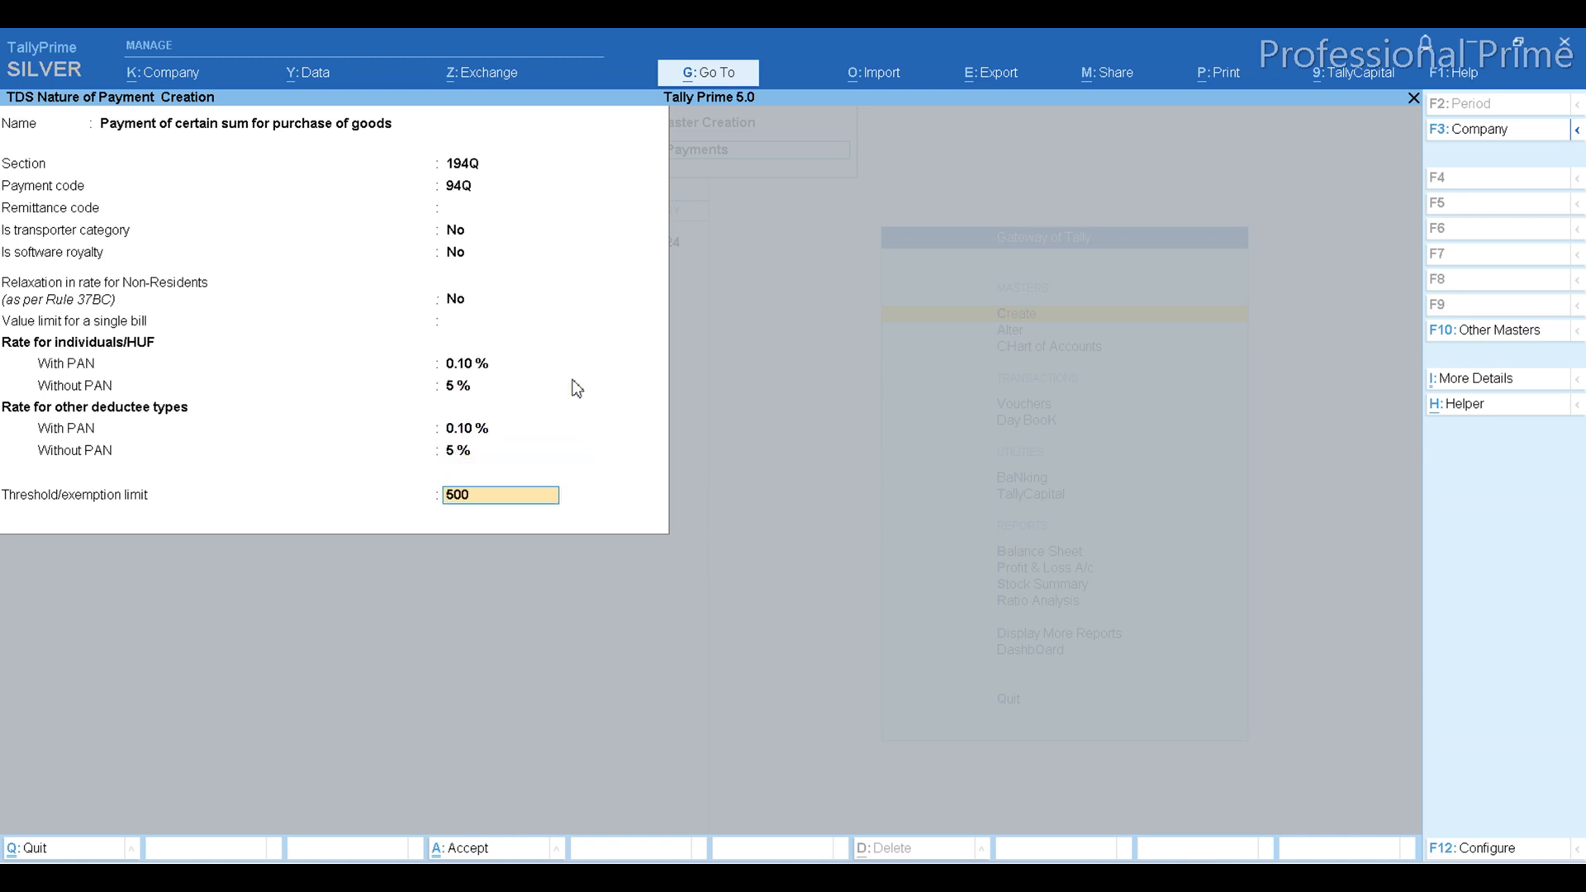
{"action": "type", "text": "0000"}
{"action": "key", "text": "Return"}
{"action": "key", "text": "Return"}
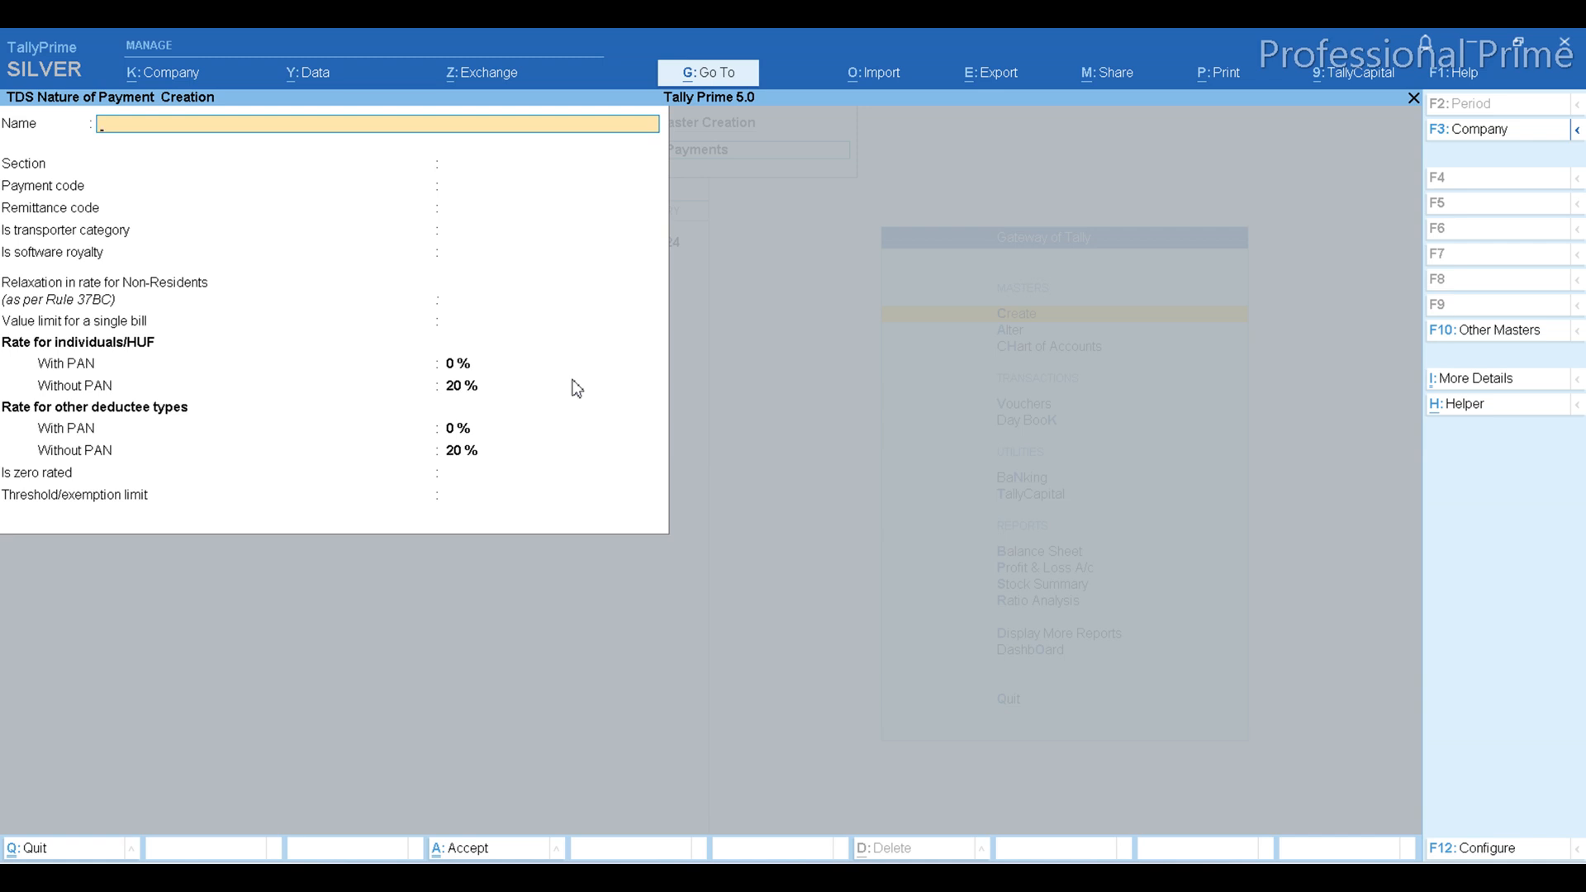
In another new TDS nature of payment, look up section 194C and choose Payments to Contractors.
{"action": "type", "text": "194"}
{"action": "key", "text": "BackSpace"}
{"action": "key", "text": "BackSpace"}
{"action": "key", "text": "BackSpace"}
{"action": "type", "text": "194c"}
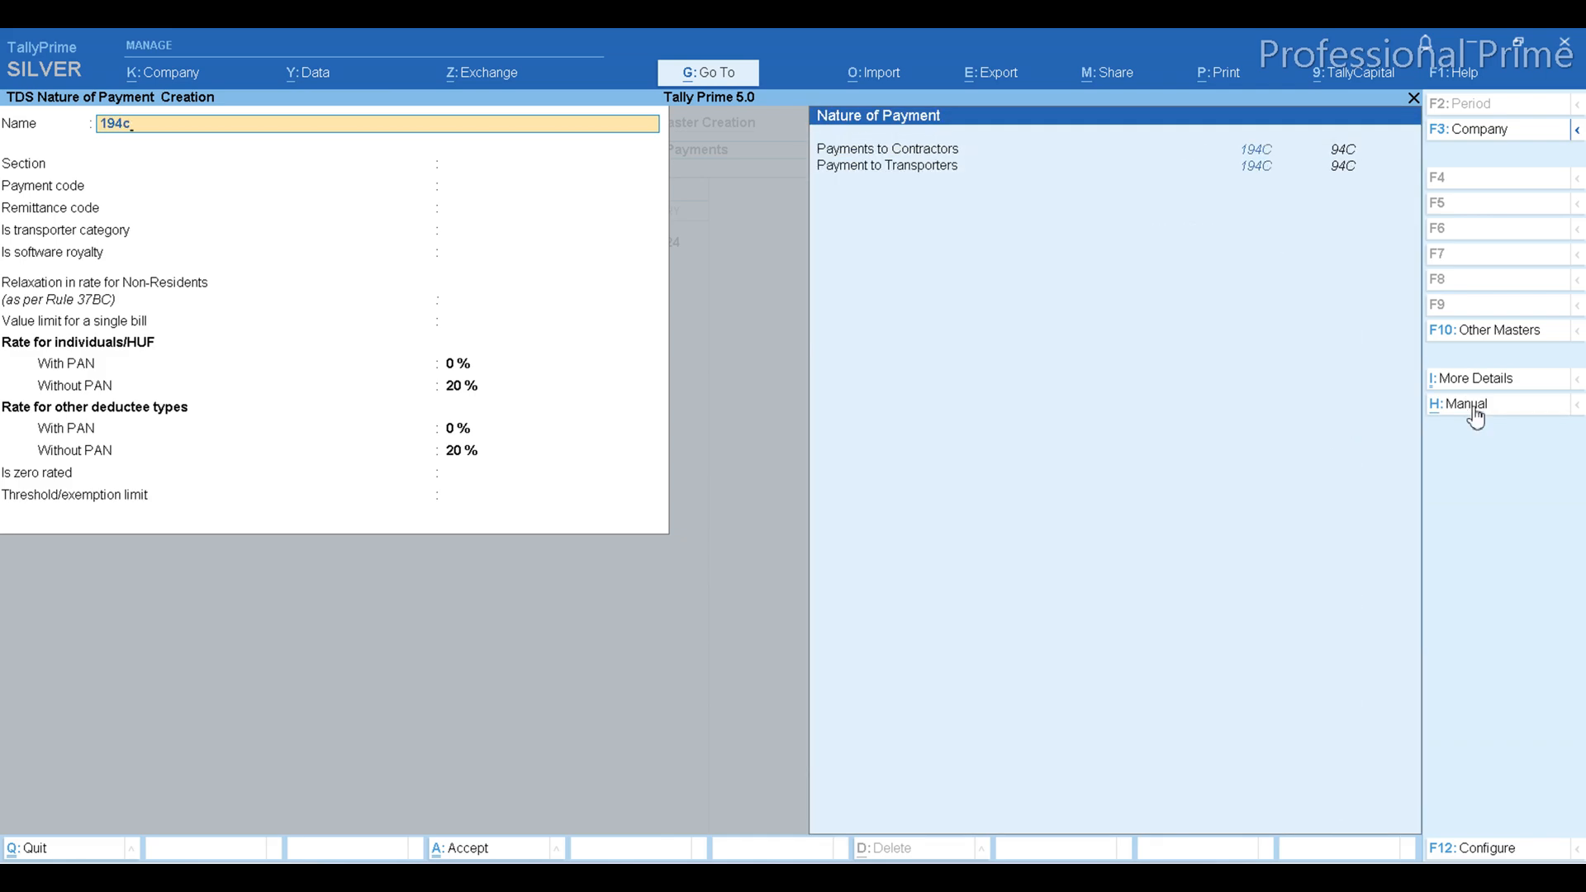
{"action": "key", "text": "Down"}
{"action": "key", "text": "Up"}
{"action": "key", "text": "Return"}
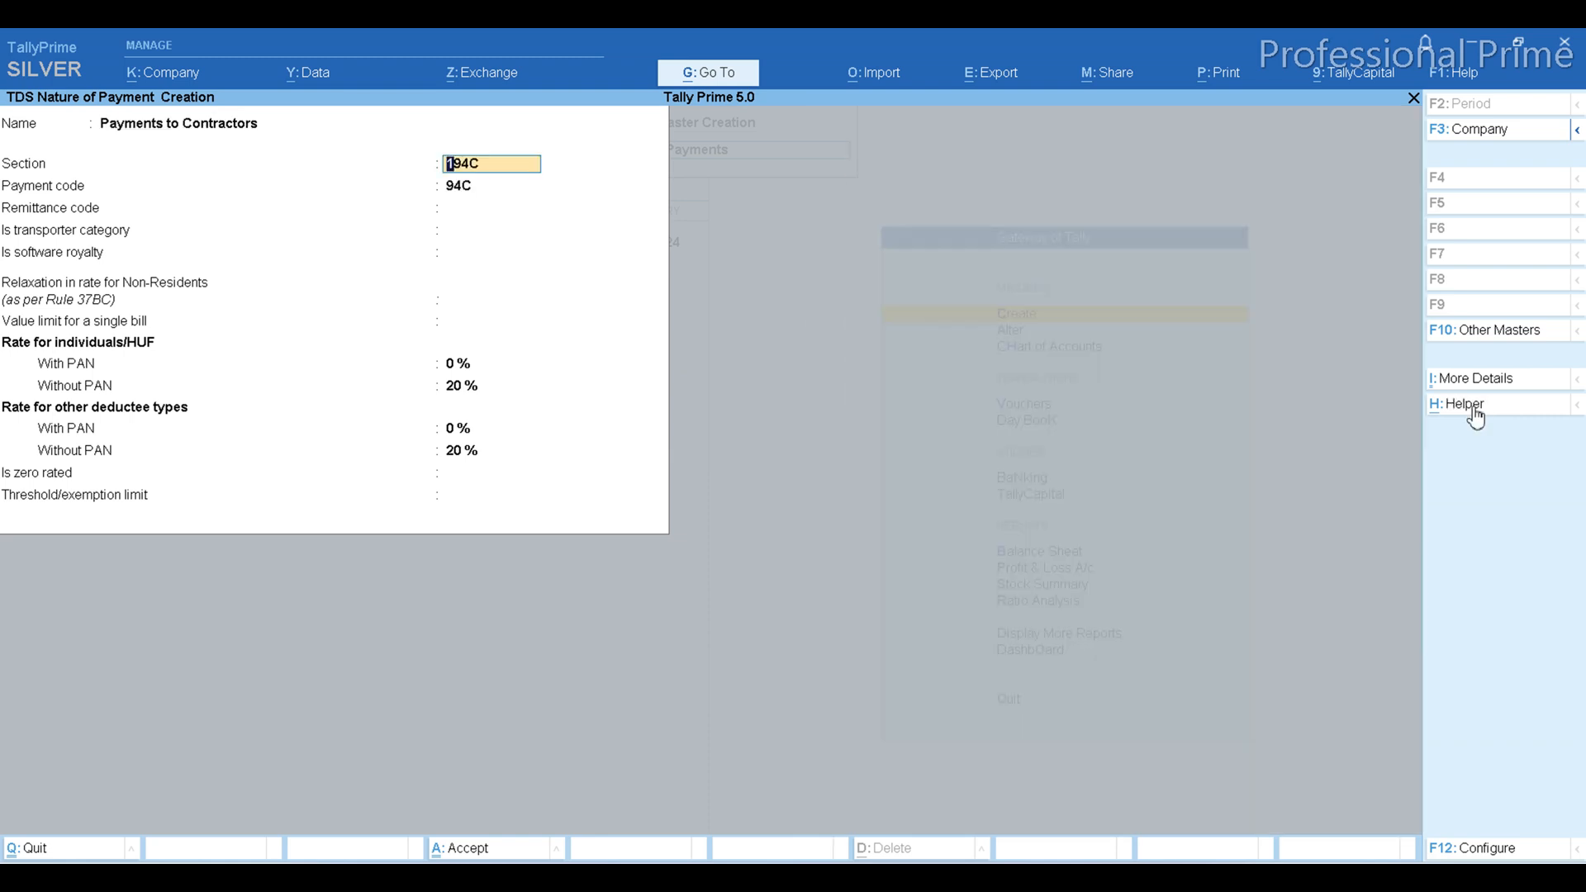
Set the With PAN rate to 2 %, keep 20 % Without PAN, leave the threshold blank, and accept the Payments to Contractors master.
{"action": "key", "text": "Return"}
{"action": "key", "text": "Return"}
{"action": "key", "text": "Return"}
{"action": "key", "text": "Return"}
{"action": "key", "text": "Return"}
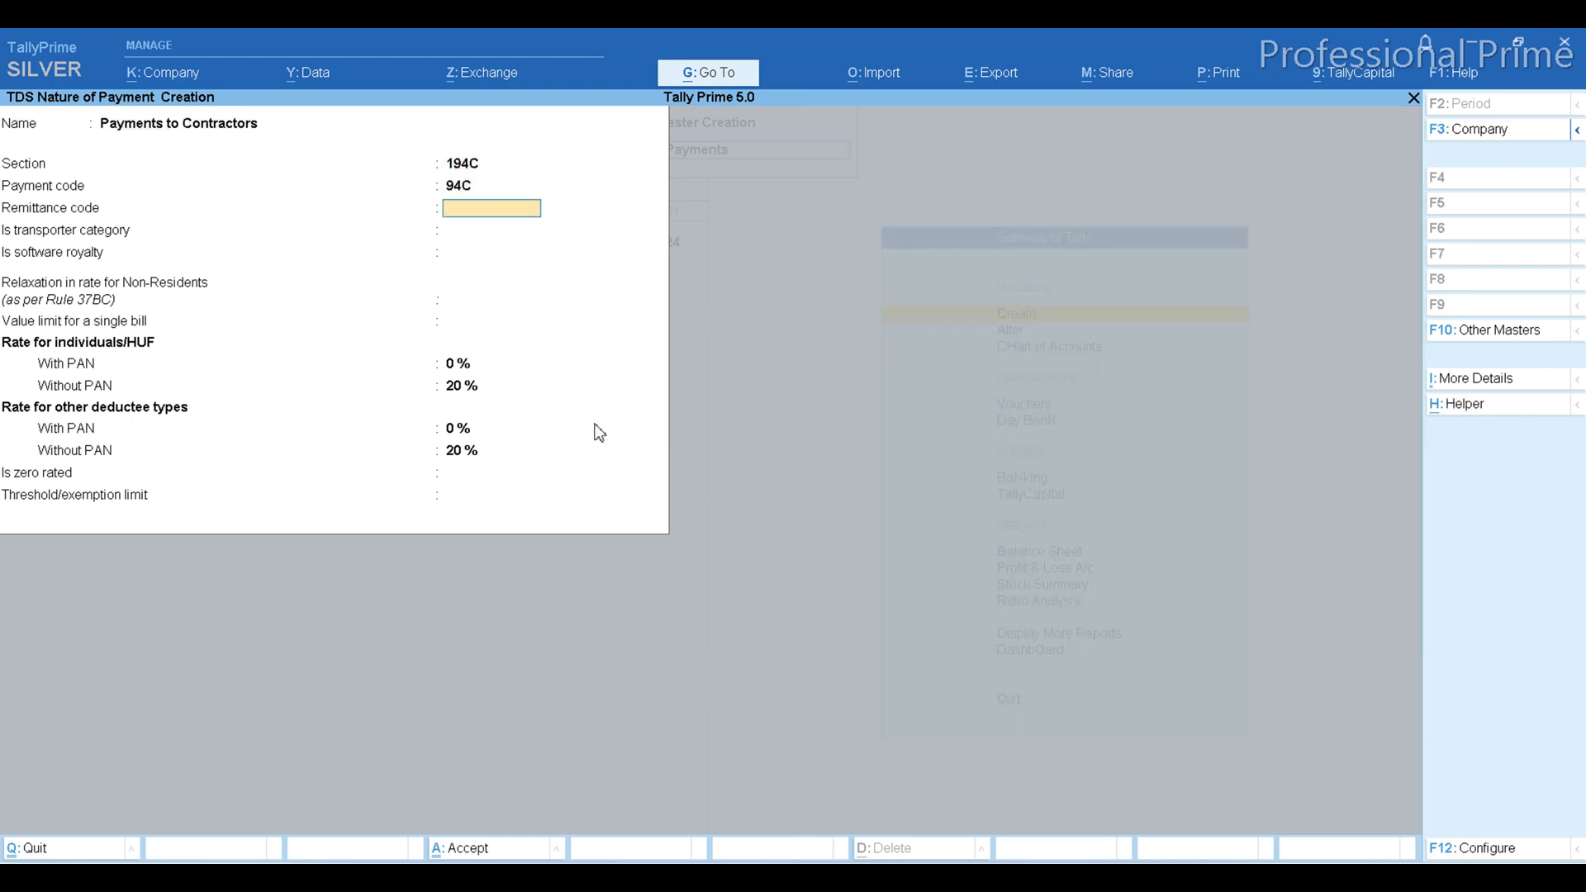
{"action": "key", "text": "Return"}
{"action": "key", "text": "Return"}
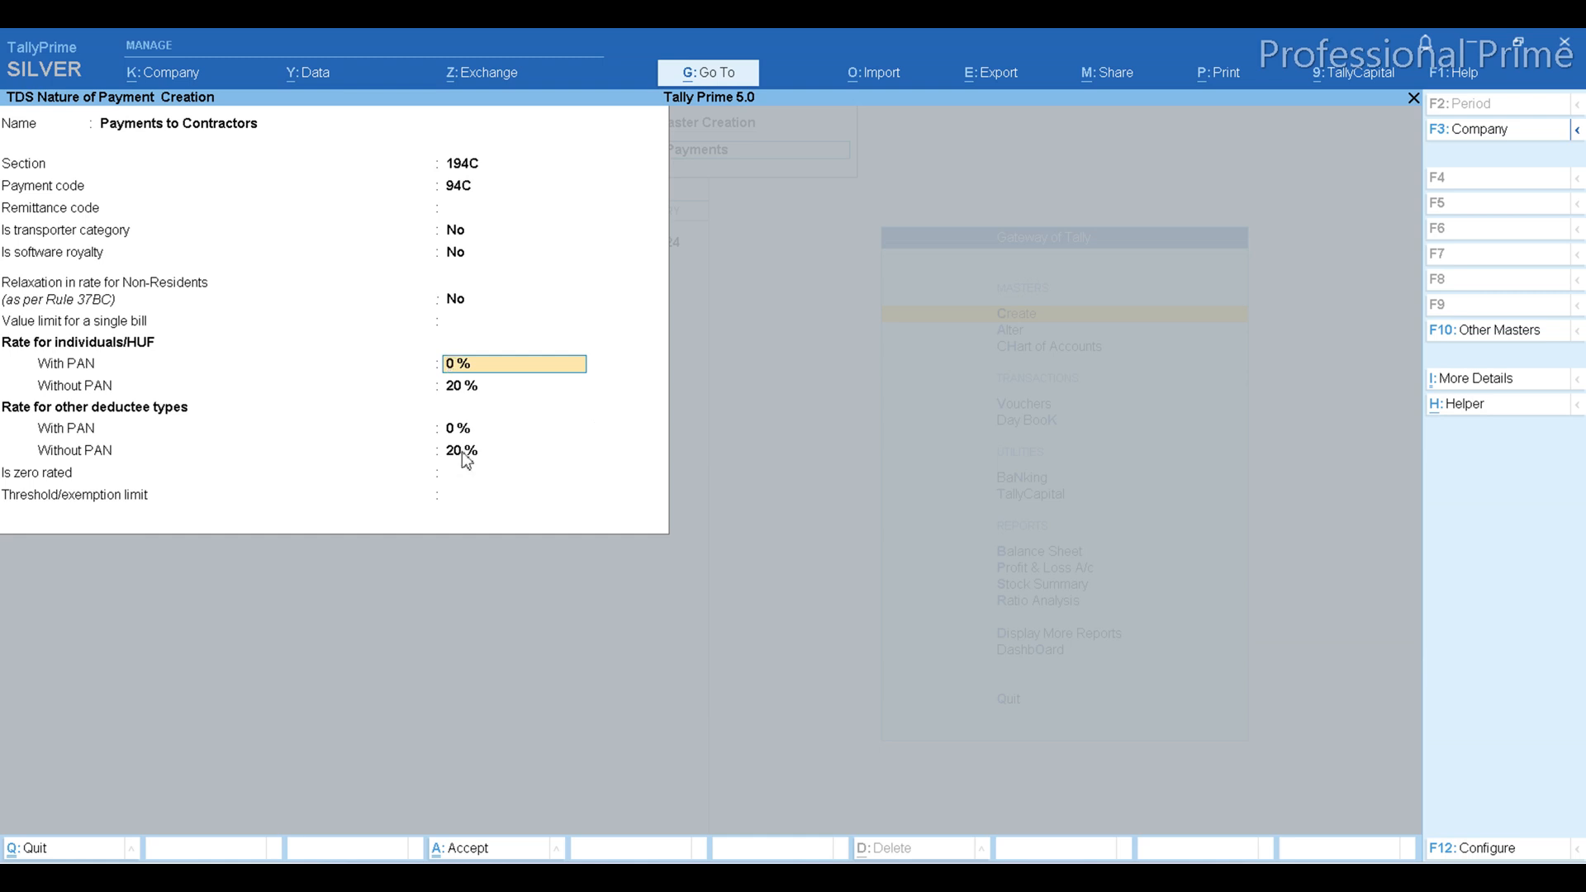
{"action": "type", "text": "2"}
{"action": "key", "text": "Return"}
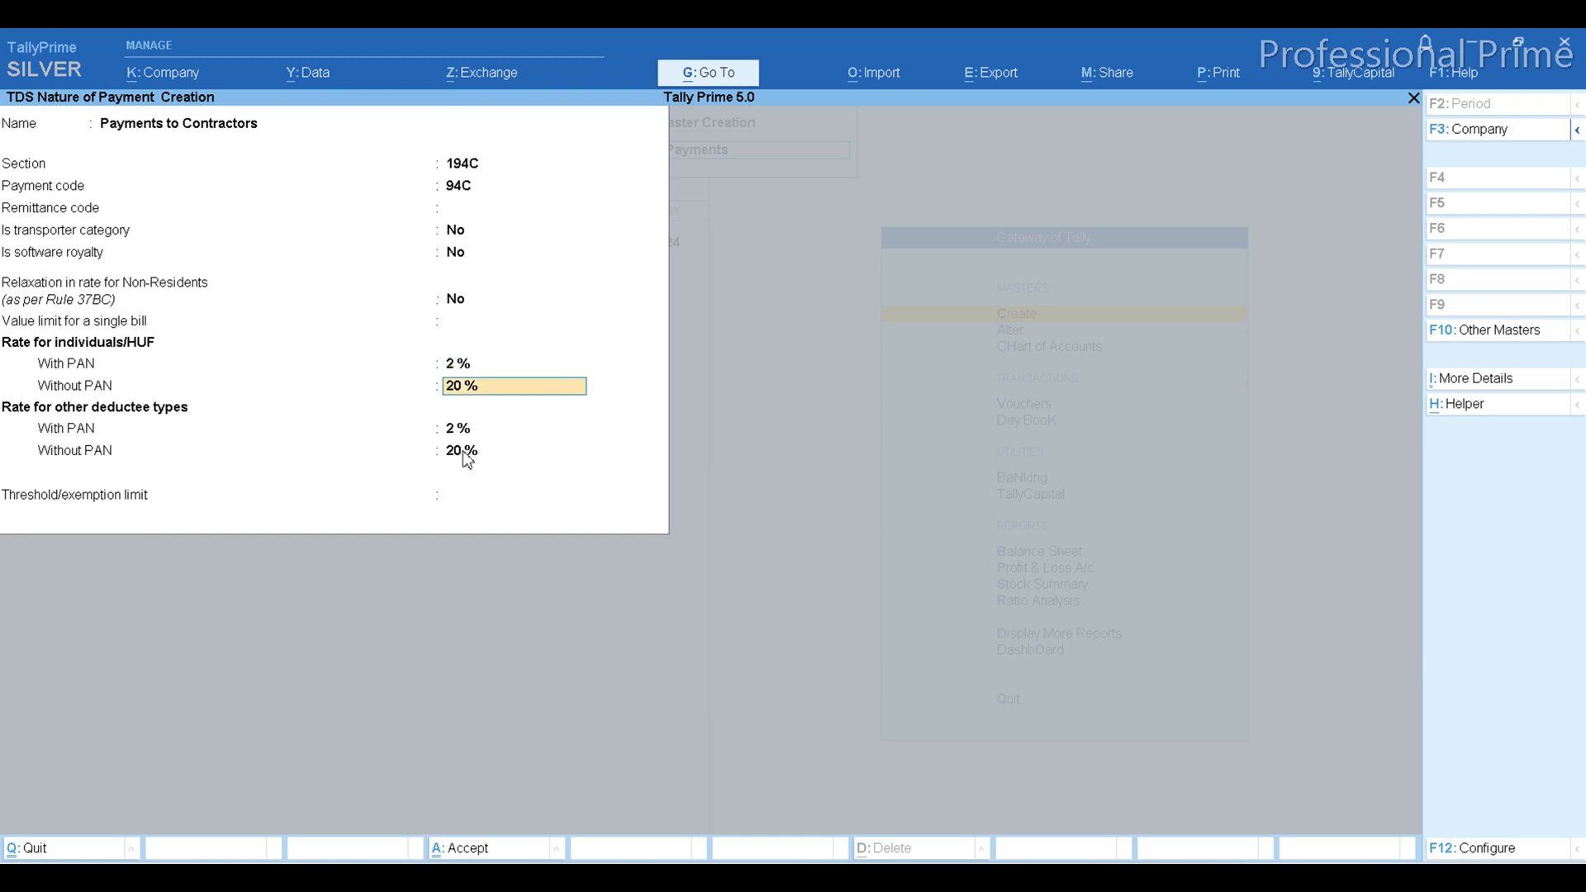
{"action": "key", "text": "Return"}
{"action": "key", "text": "Return"}
{"action": "key", "text": "Return"}
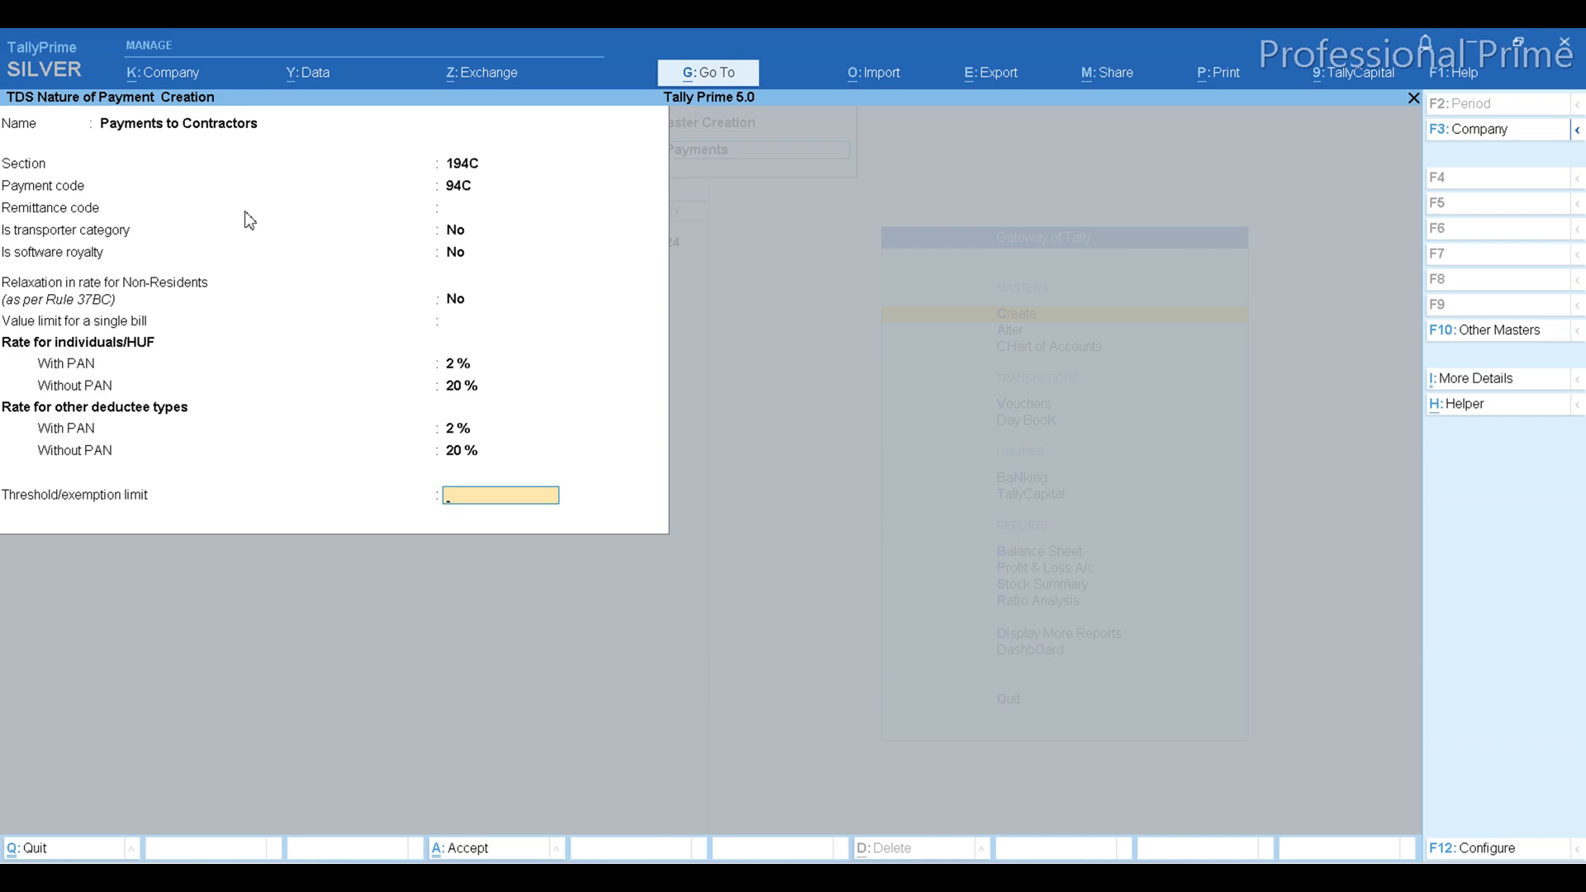
{"action": "key", "text": "ctrl+a"}
Start creating a TCS Nature of Goods master and bring up the helper list of goods.
{"action": "key", "text": "Down"}
{"action": "key", "text": "Return"}
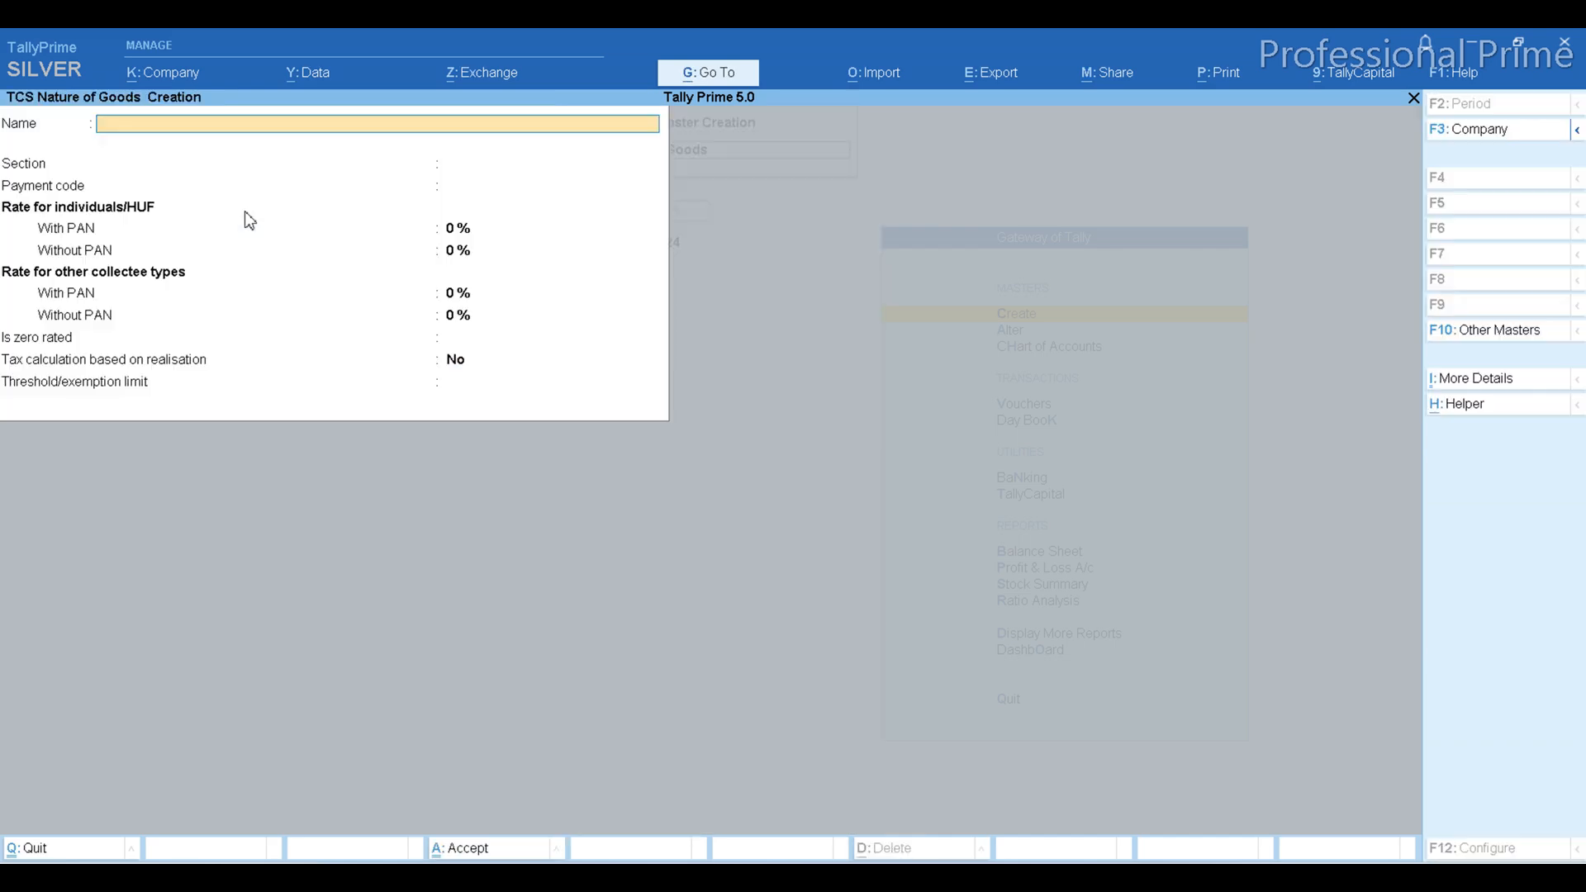
{"action": "left_click", "coordinate": [1473, 413]}
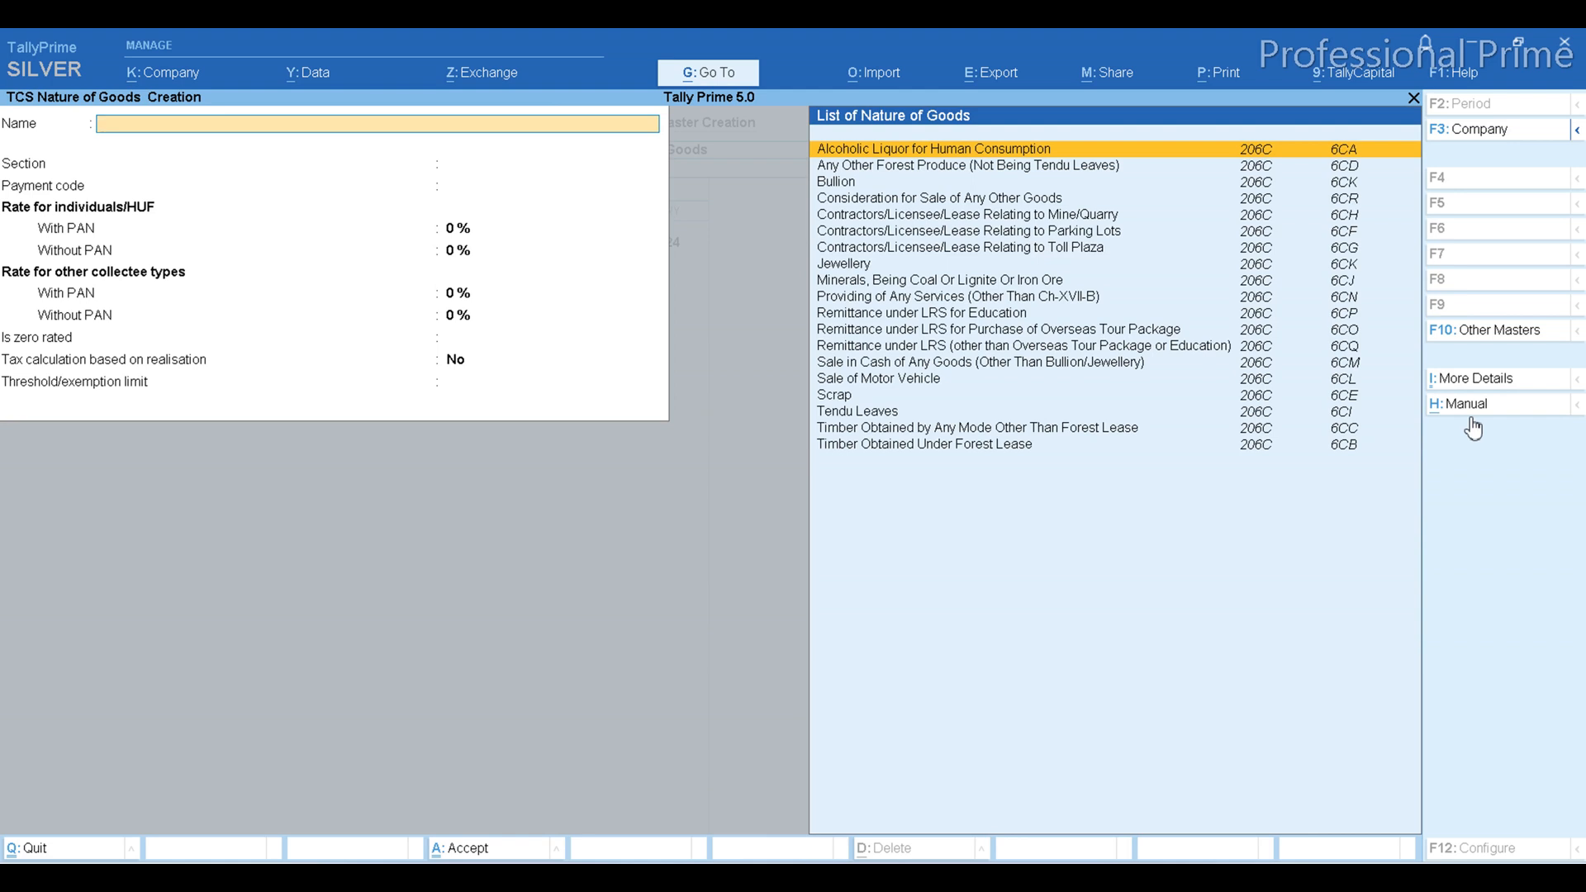
{"action": "key", "text": "Up"}
{"action": "key", "text": "Return"}
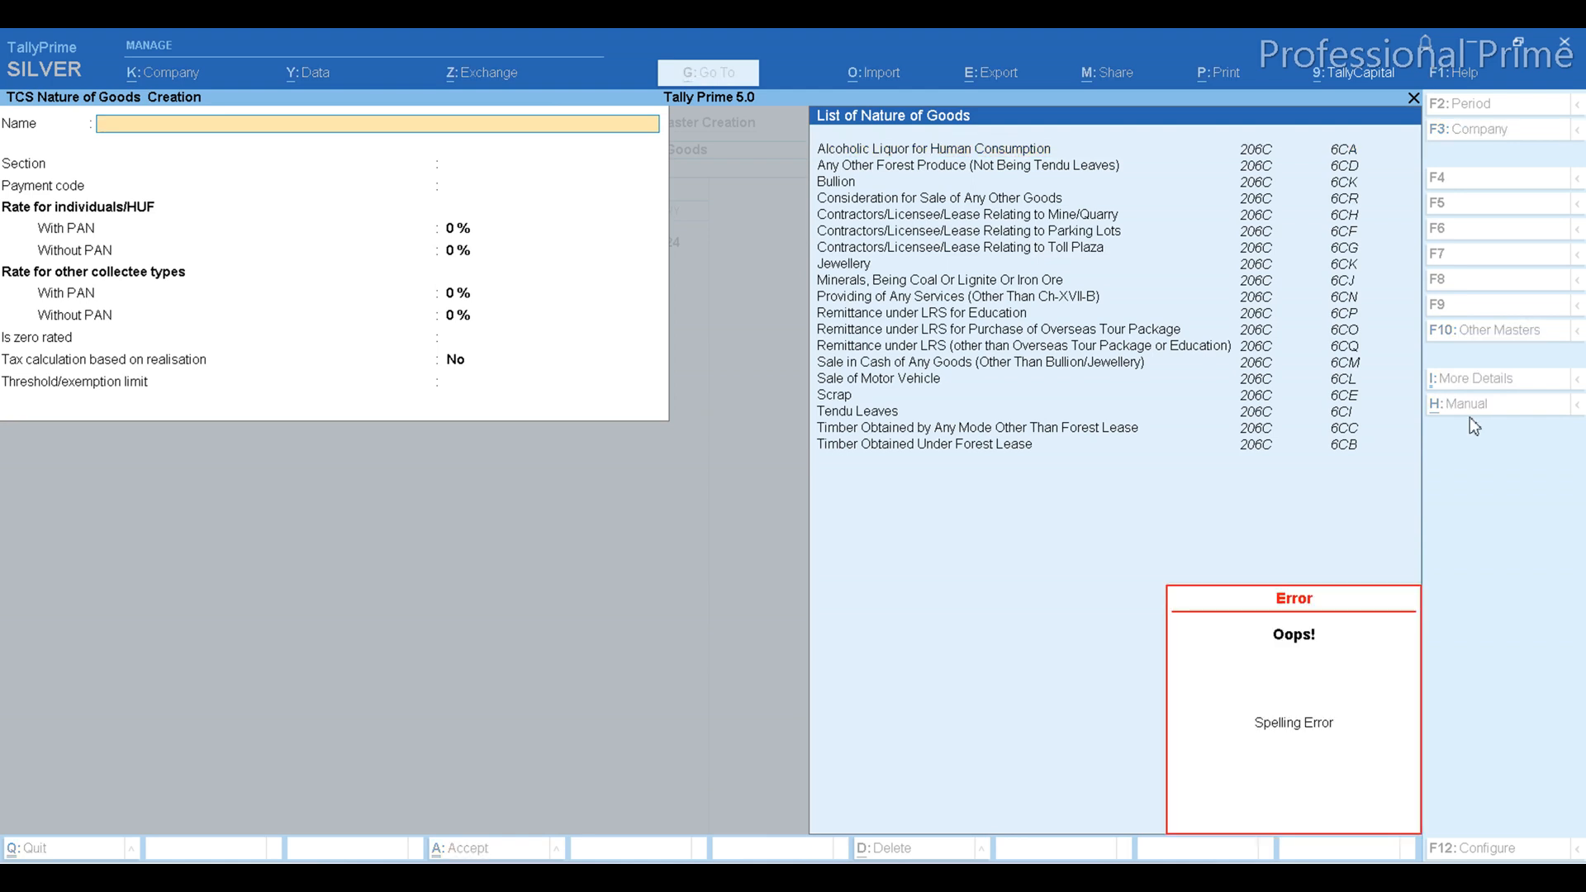
Look up section 206C, go through the listed goods, and choose Sale of Motor Vehicle.
{"action": "type", "text": "2"}
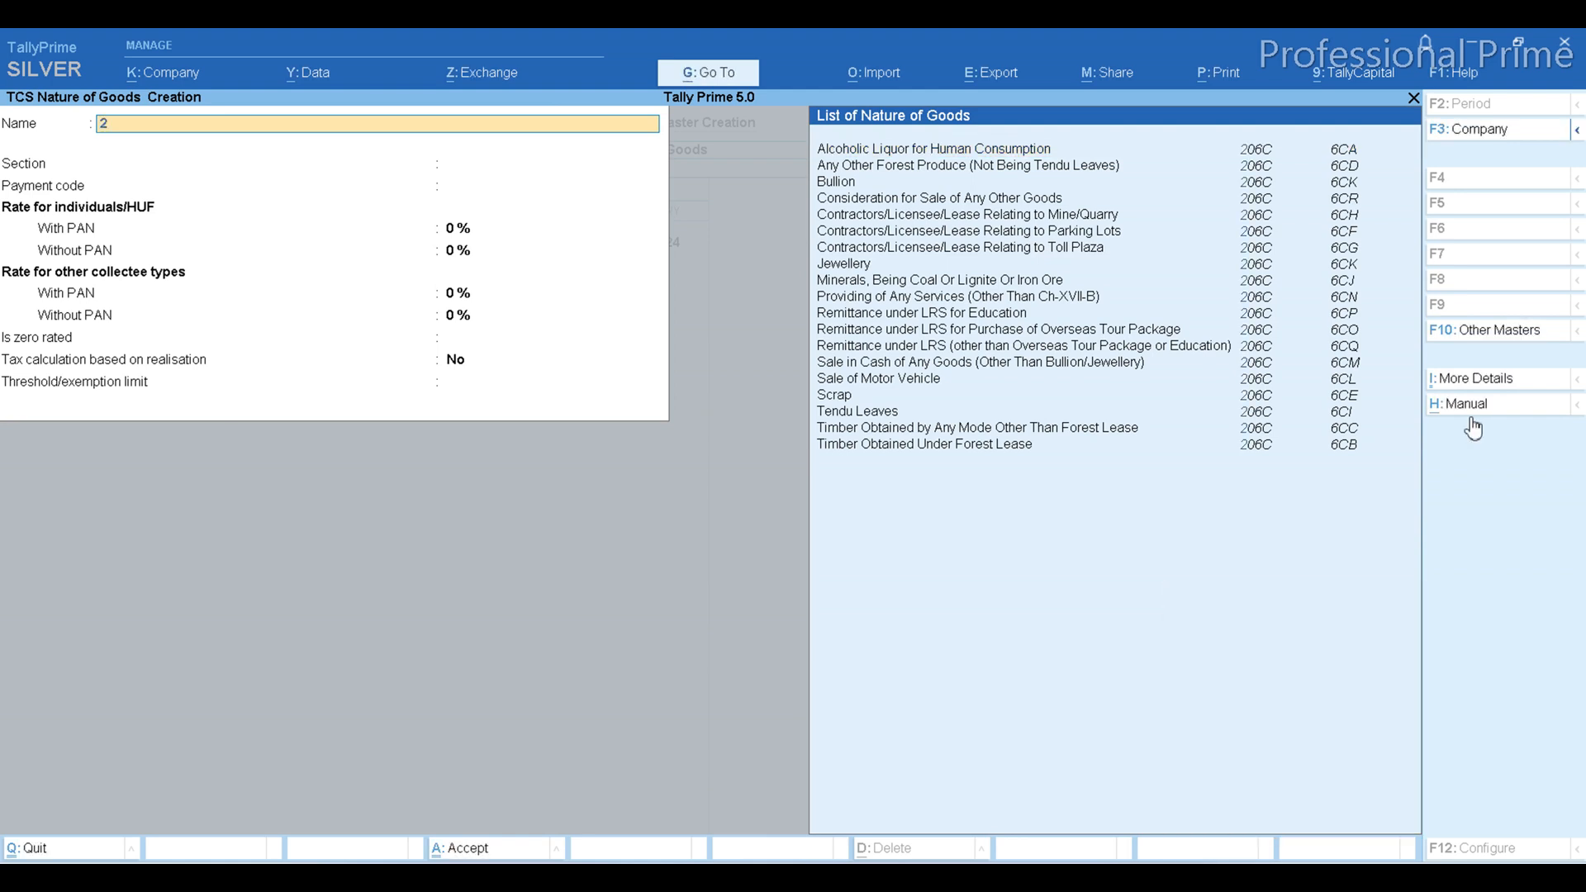
{"action": "type", "text": "06c"}
{"action": "key", "text": "Down"}
{"action": "key", "text": "Down"}
{"action": "key", "text": "Down"}
{"action": "key", "text": "Down"}
{"action": "key", "text": "Down"}
{"action": "key", "text": "Down"}
{"action": "key", "text": "Down"}
{"action": "key", "text": "Down"}
{"action": "key", "text": "Down"}
{"action": "key", "text": "Down"}
{"action": "key", "text": "Down"}
{"action": "key", "text": "Down"}
{"action": "key", "text": "Down"}
{"action": "key", "text": "Down"}
{"action": "key", "text": "Down"}
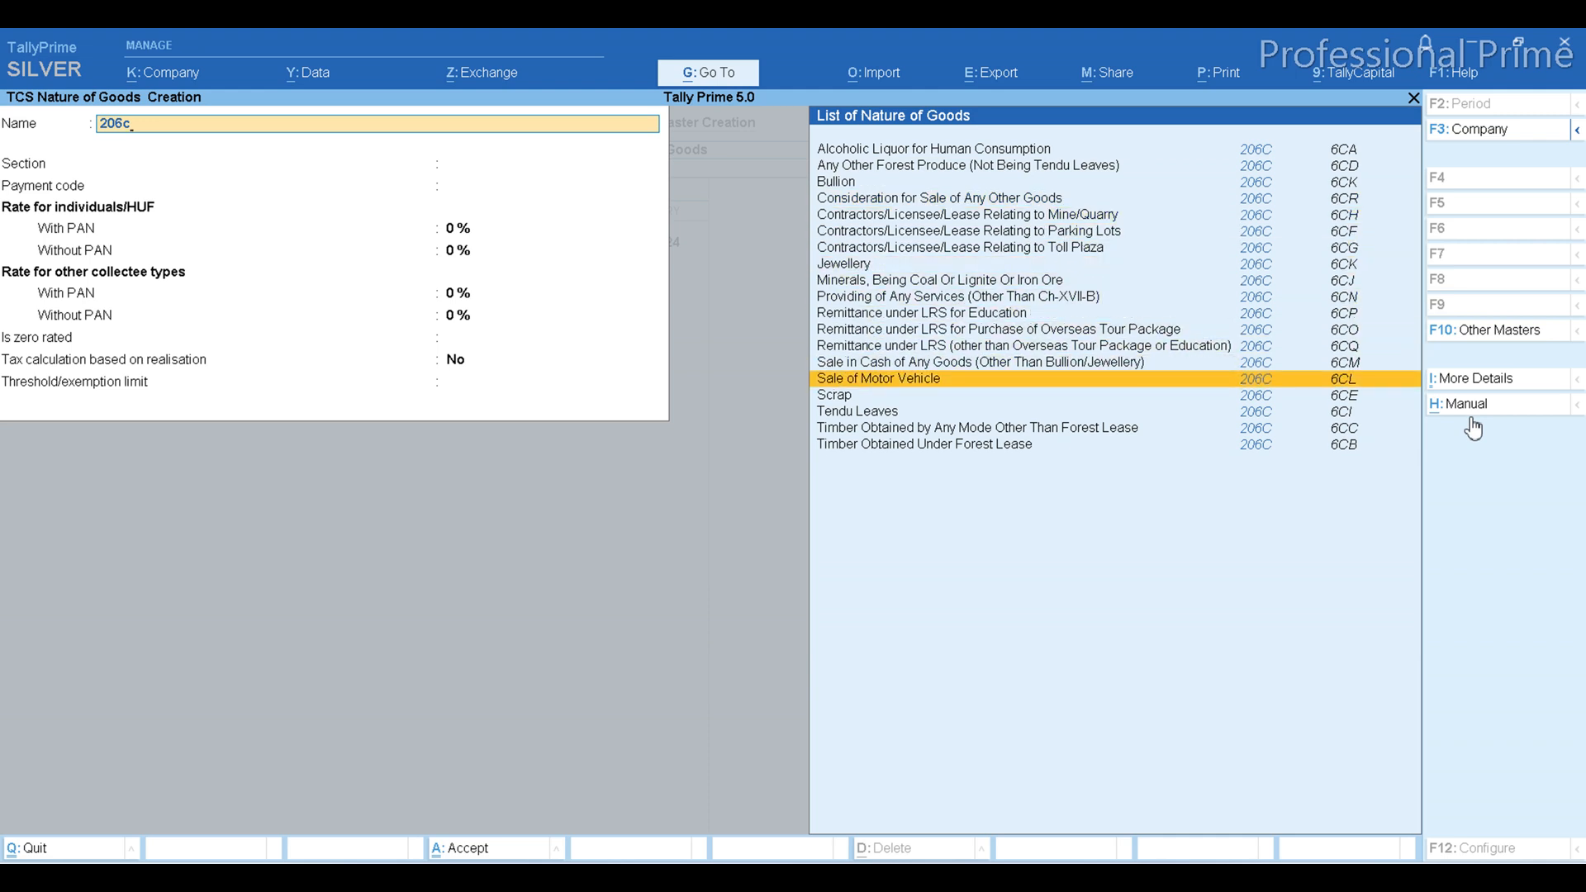
{"action": "key", "text": "Down"}
{"action": "key", "text": "Down"}
{"action": "key", "text": "Down"}
{"action": "key", "text": "Down"}
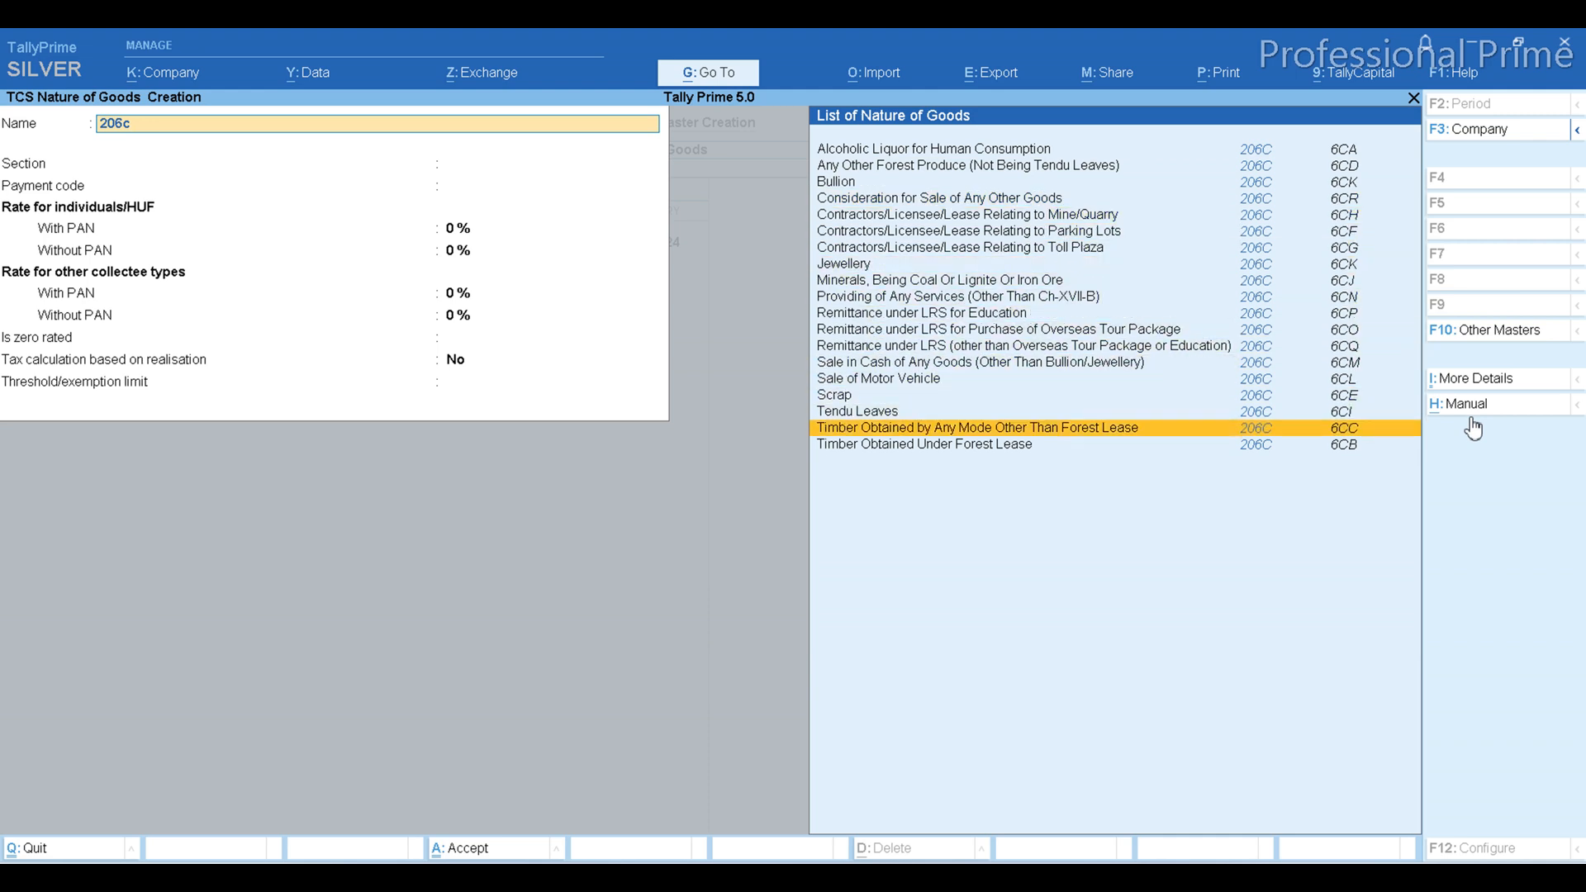
{"action": "key", "text": "Up"}
{"action": "key", "text": "Up"}
{"action": "key", "text": "Up"}
{"action": "key", "text": "Up"}
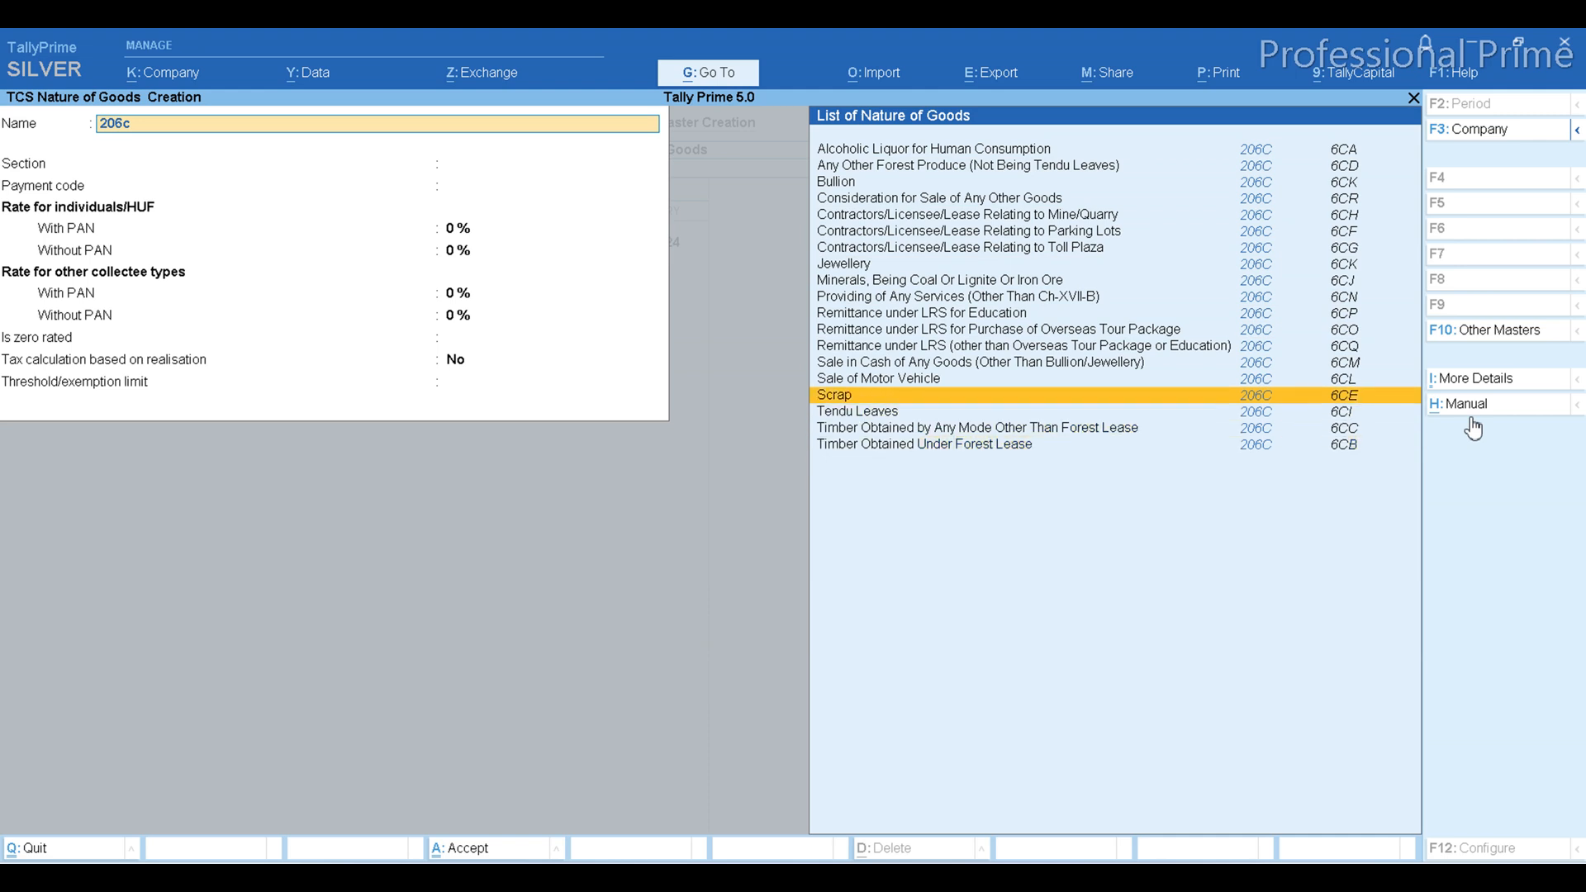
{"action": "key", "text": "Return"}
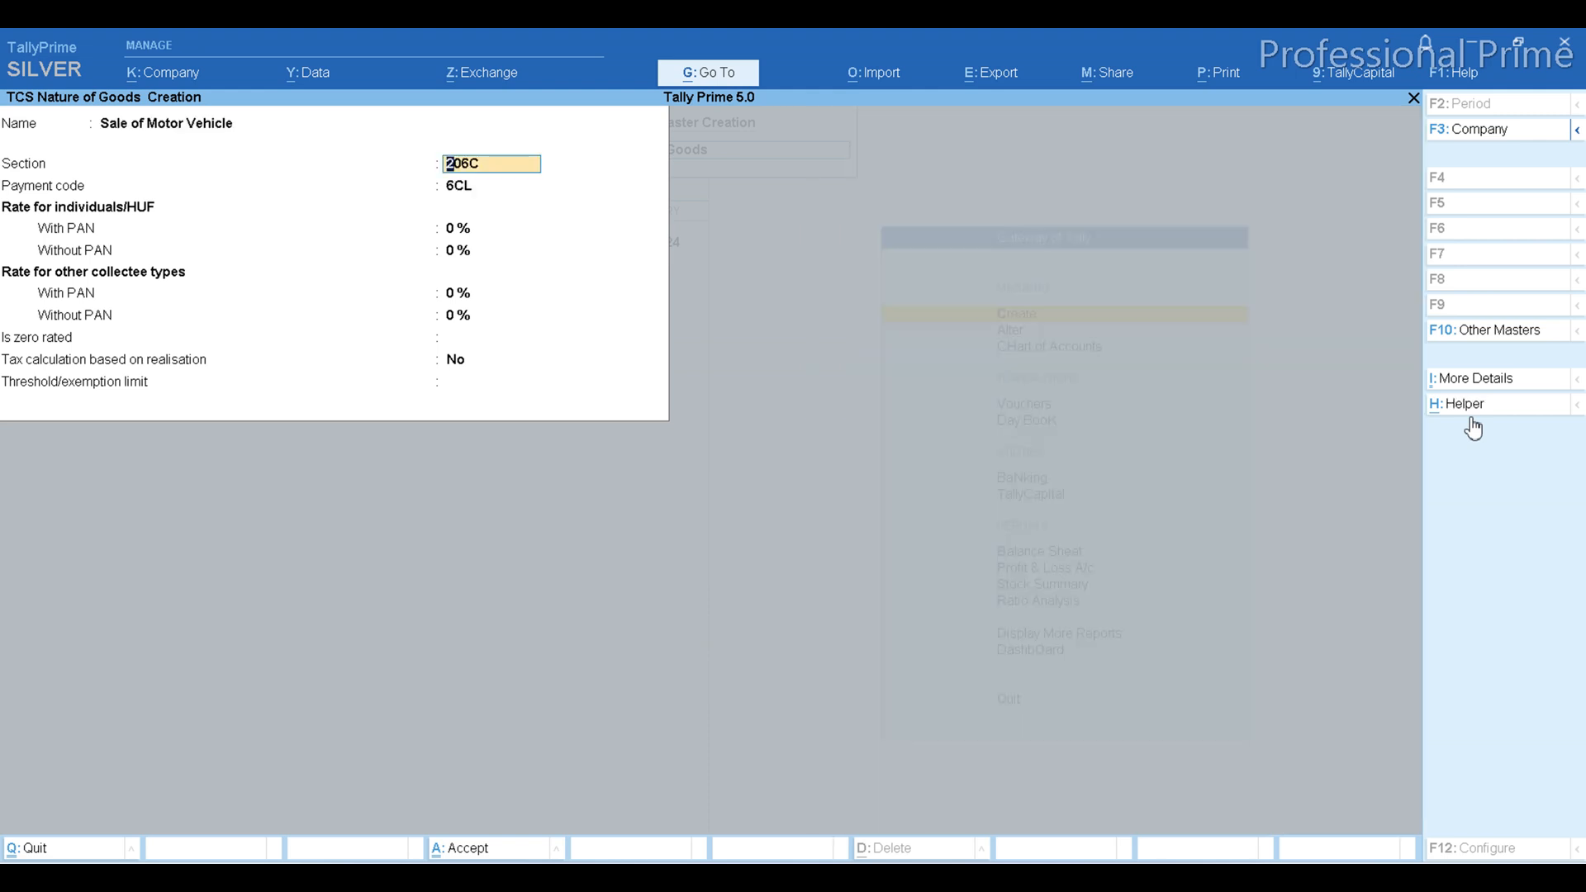
Keep section 206C and payment code 6CL, and set the With PAN rate to 0.10 %.
{"action": "key", "text": "Return"}
{"action": "key", "text": "Return"}
{"action": "type", "text": "0.1"}
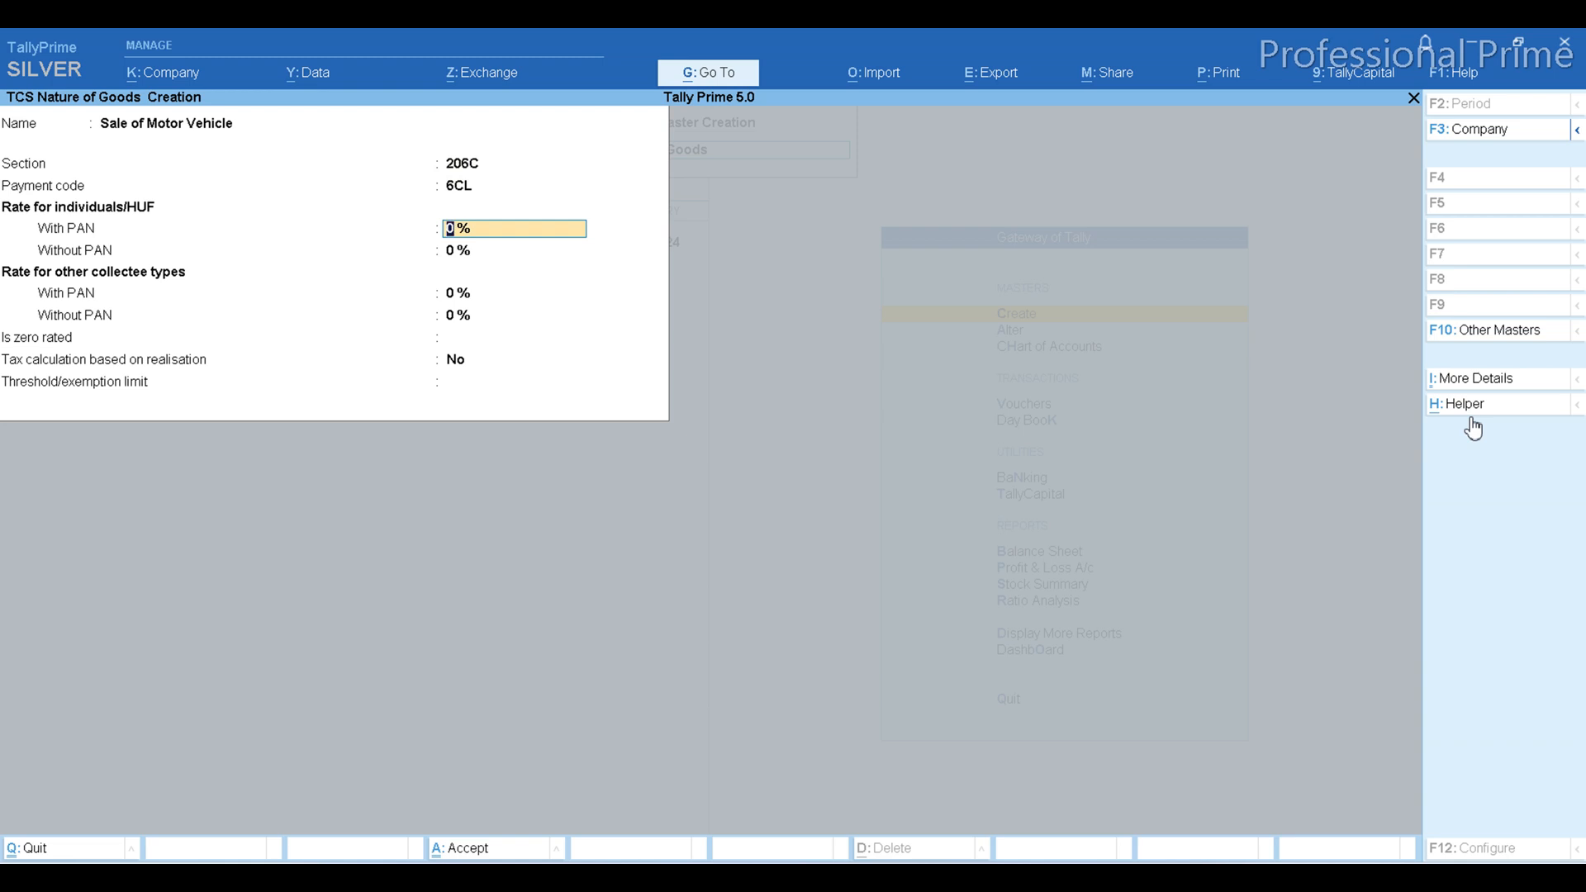
{"action": "key", "text": "Return"}
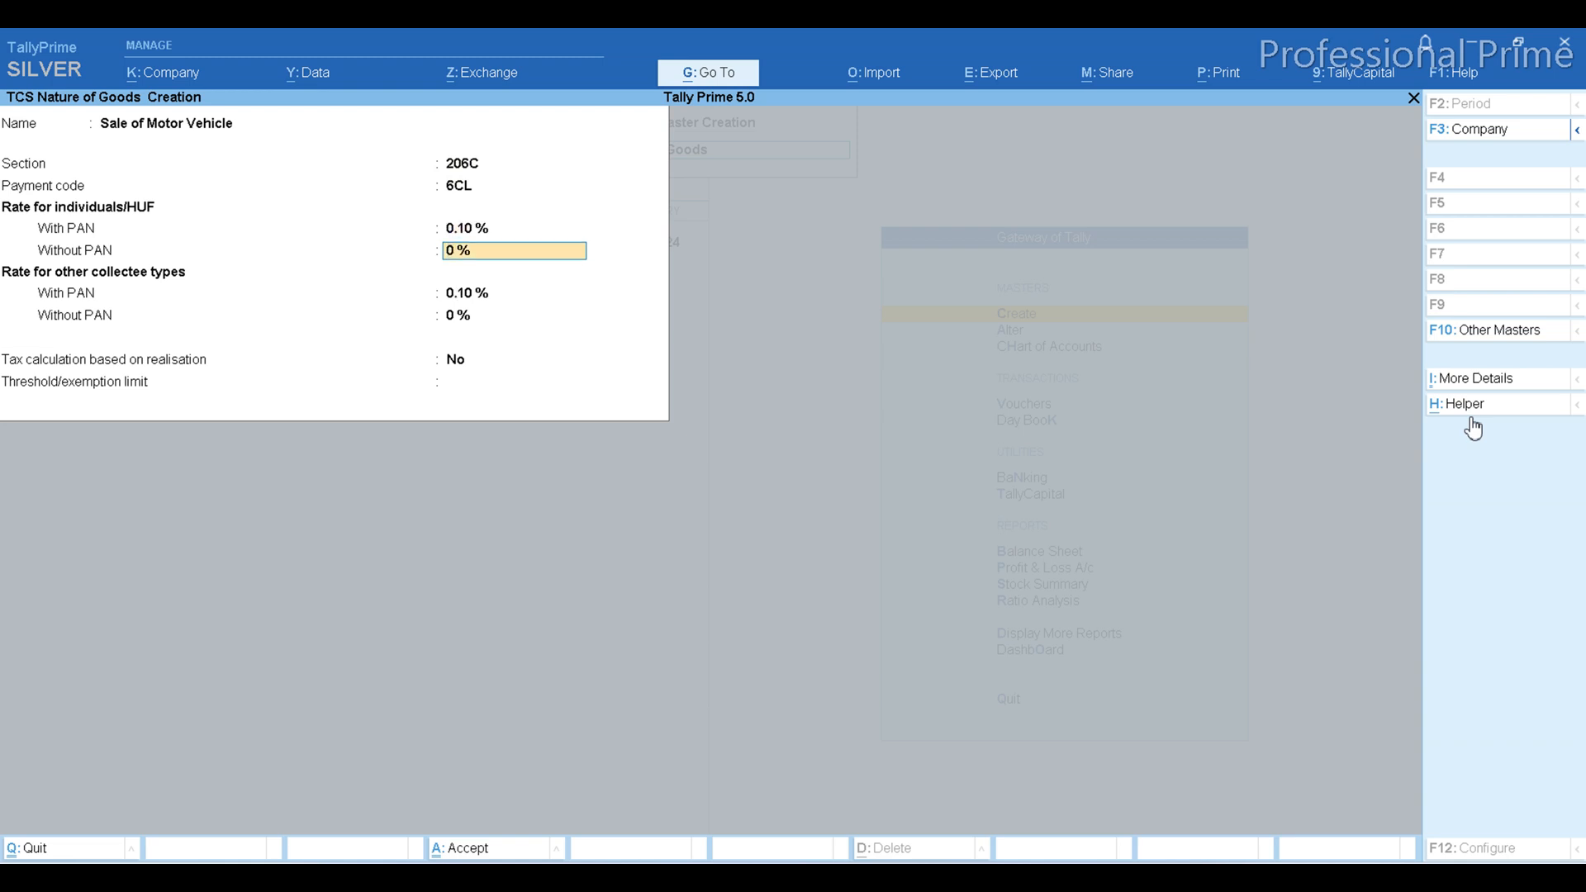
Set the Without PAN rate to 5 %, keep realisation-based tax at No, leave the threshold blank, and accept the Sale of Motor Vehicle master.
{"action": "type", "text": "5"}
{"action": "key", "text": "Return"}
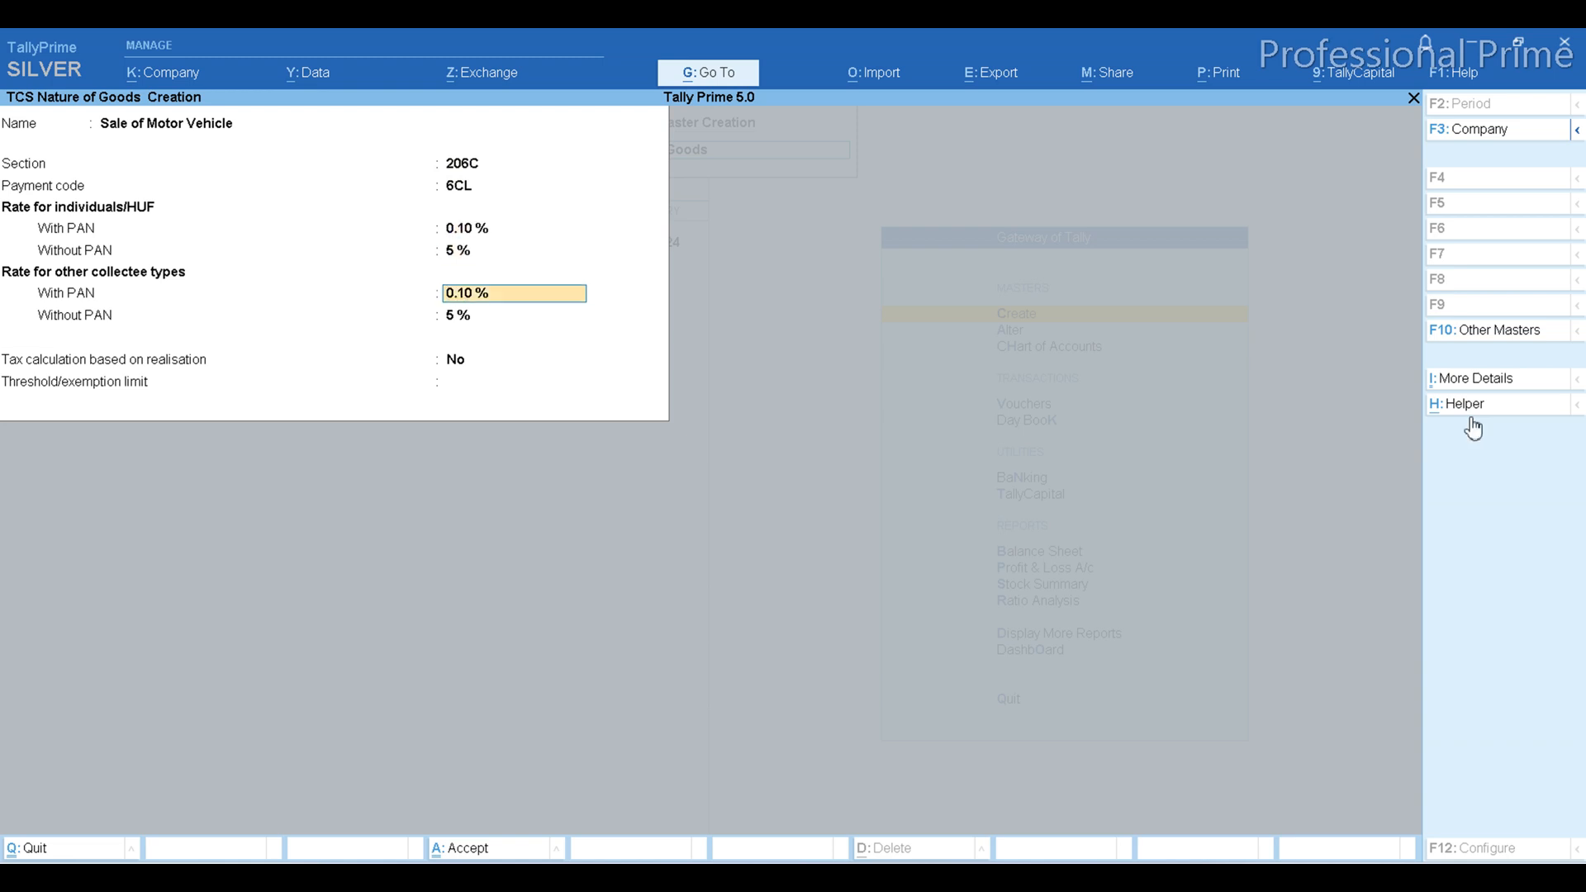
{"action": "key", "text": "Return"}
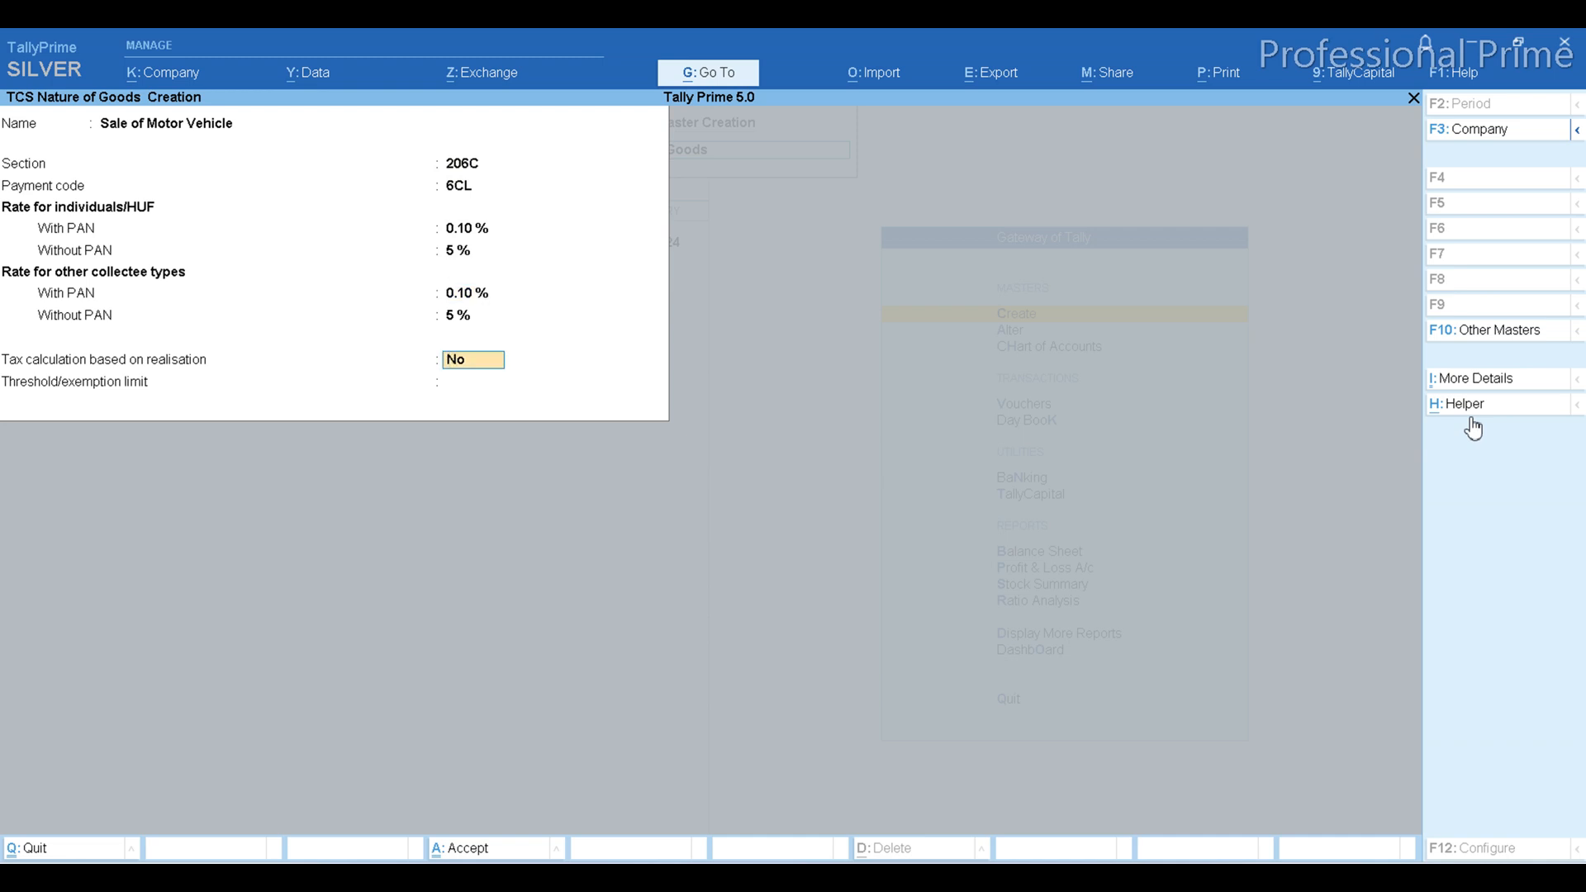
{"action": "key", "text": "Return"}
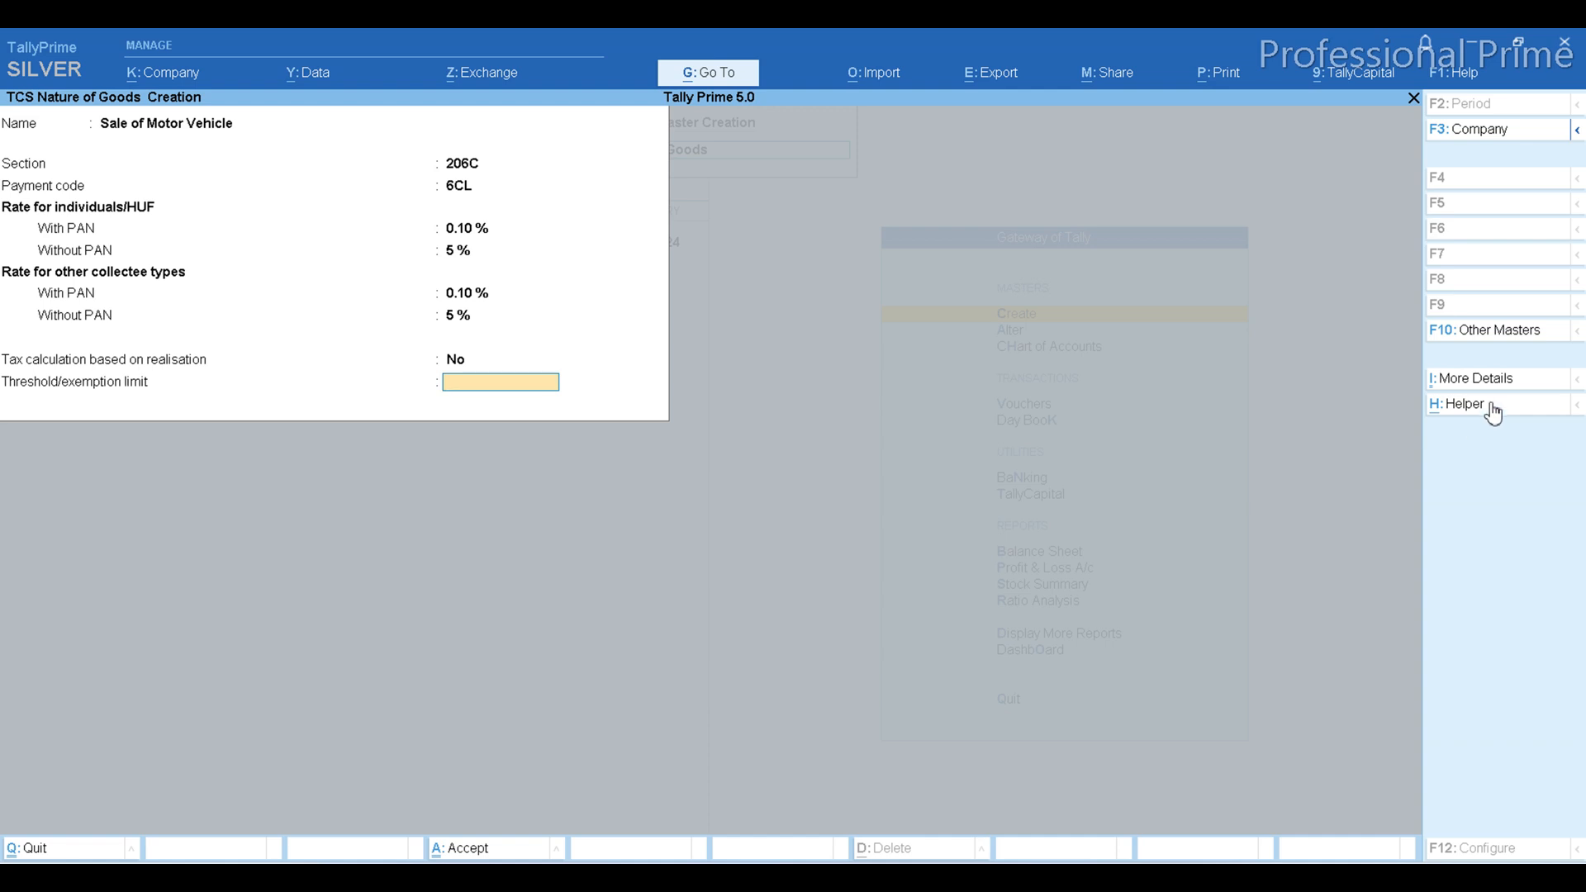
{"action": "key", "text": "ctrl+a"}
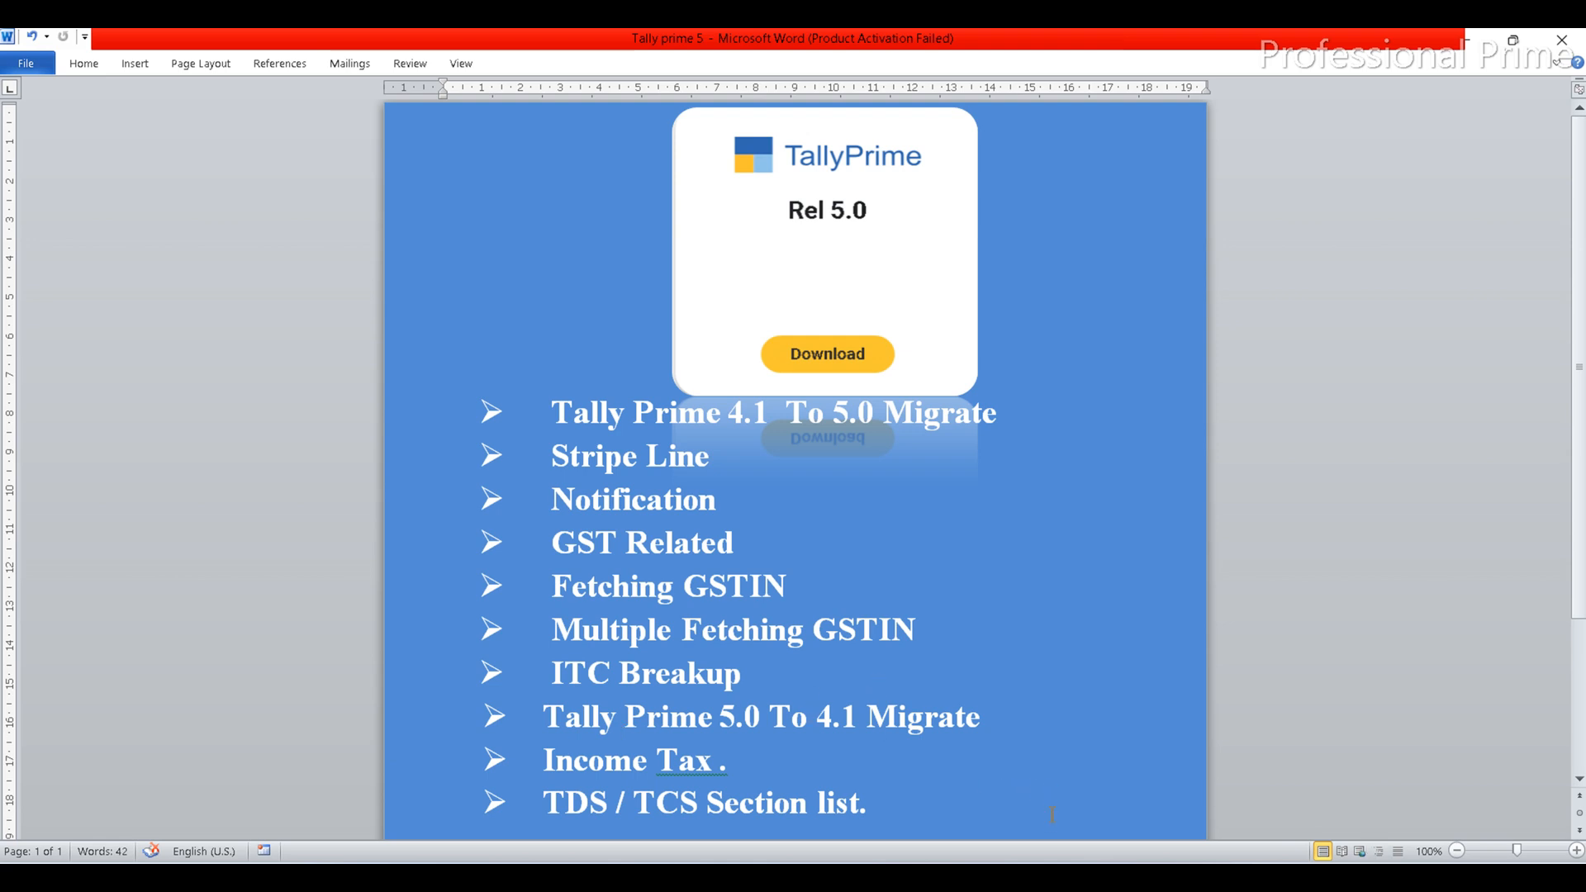
Leave master creation, minimise the open windows to reach the desktop, and launch TallyPrime 4.1.
{"action": "key", "text": "alt+Tab"}
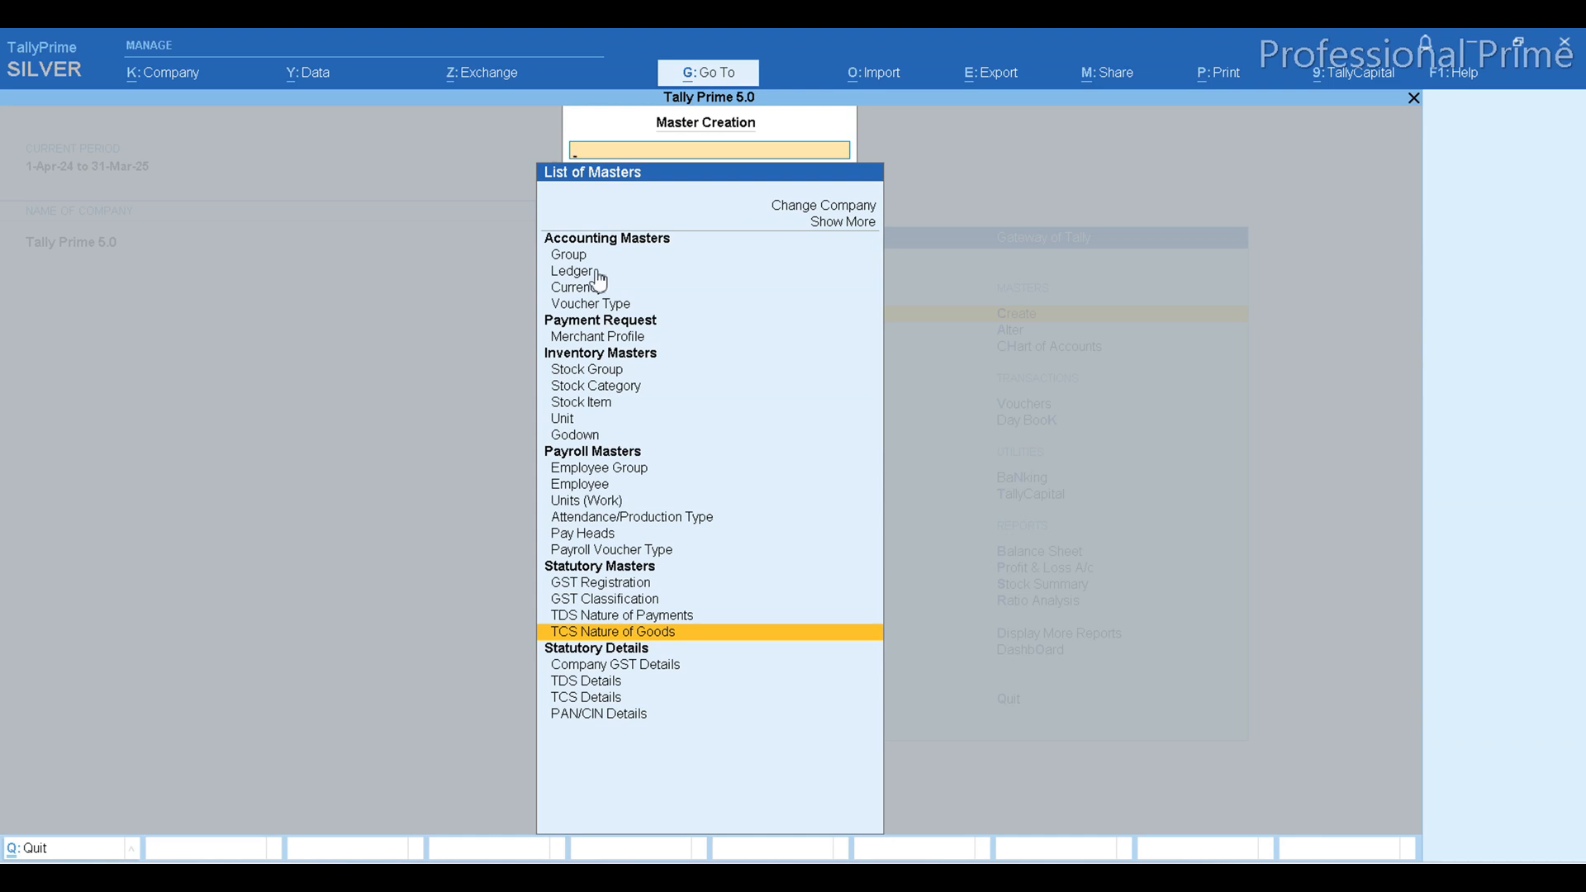
{"action": "key", "text": "Escape"}
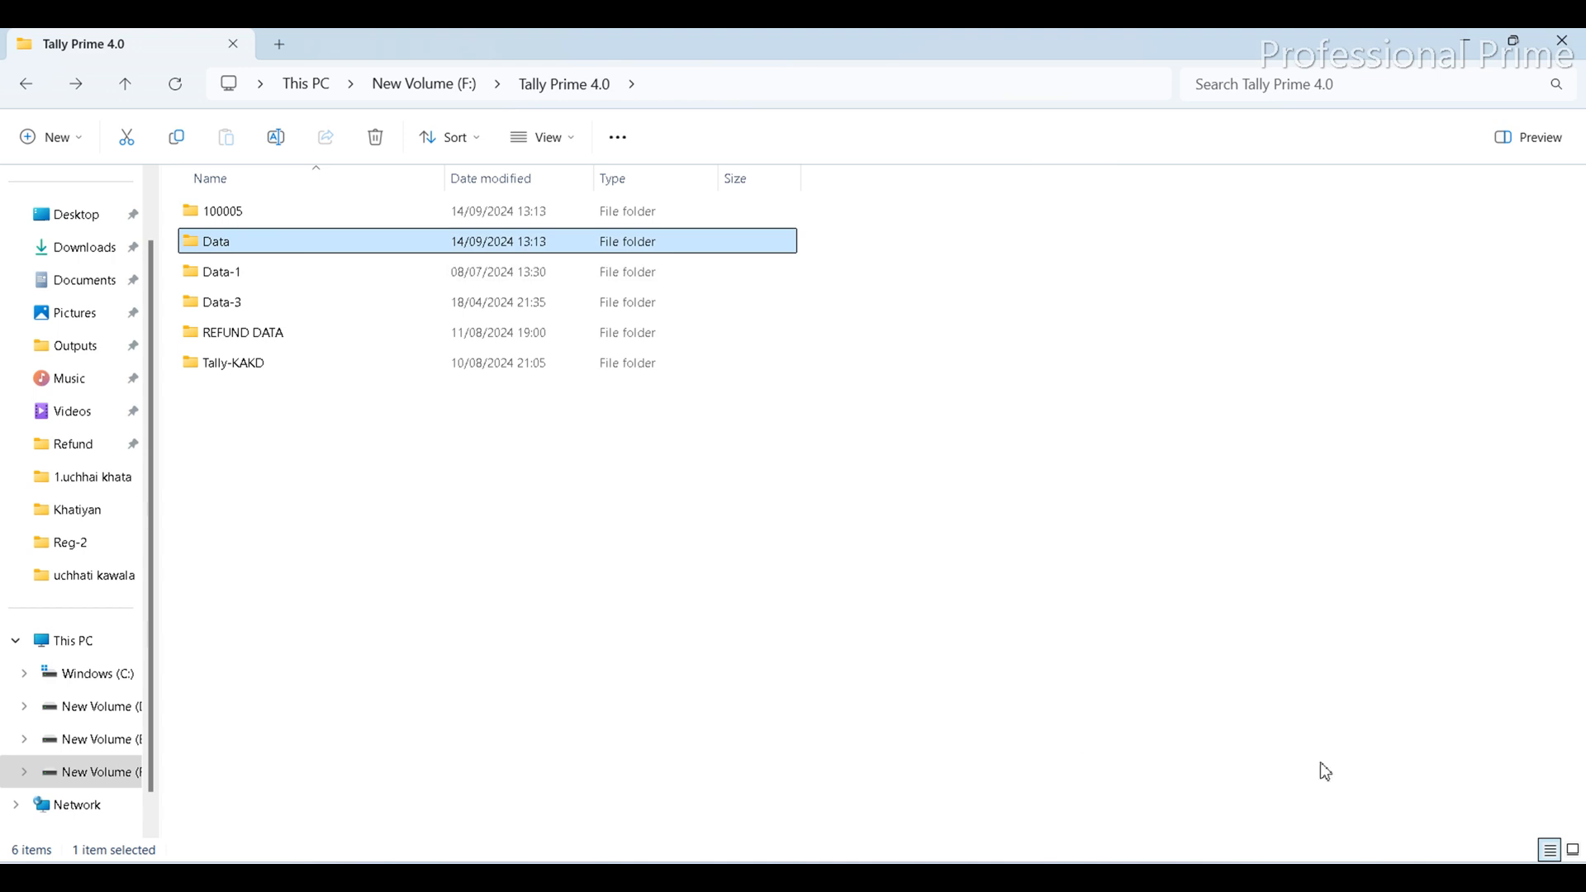
{"action": "left_click", "coordinate": [1467, 43]}
{"action": "left_click", "coordinate": [1474, 48]}
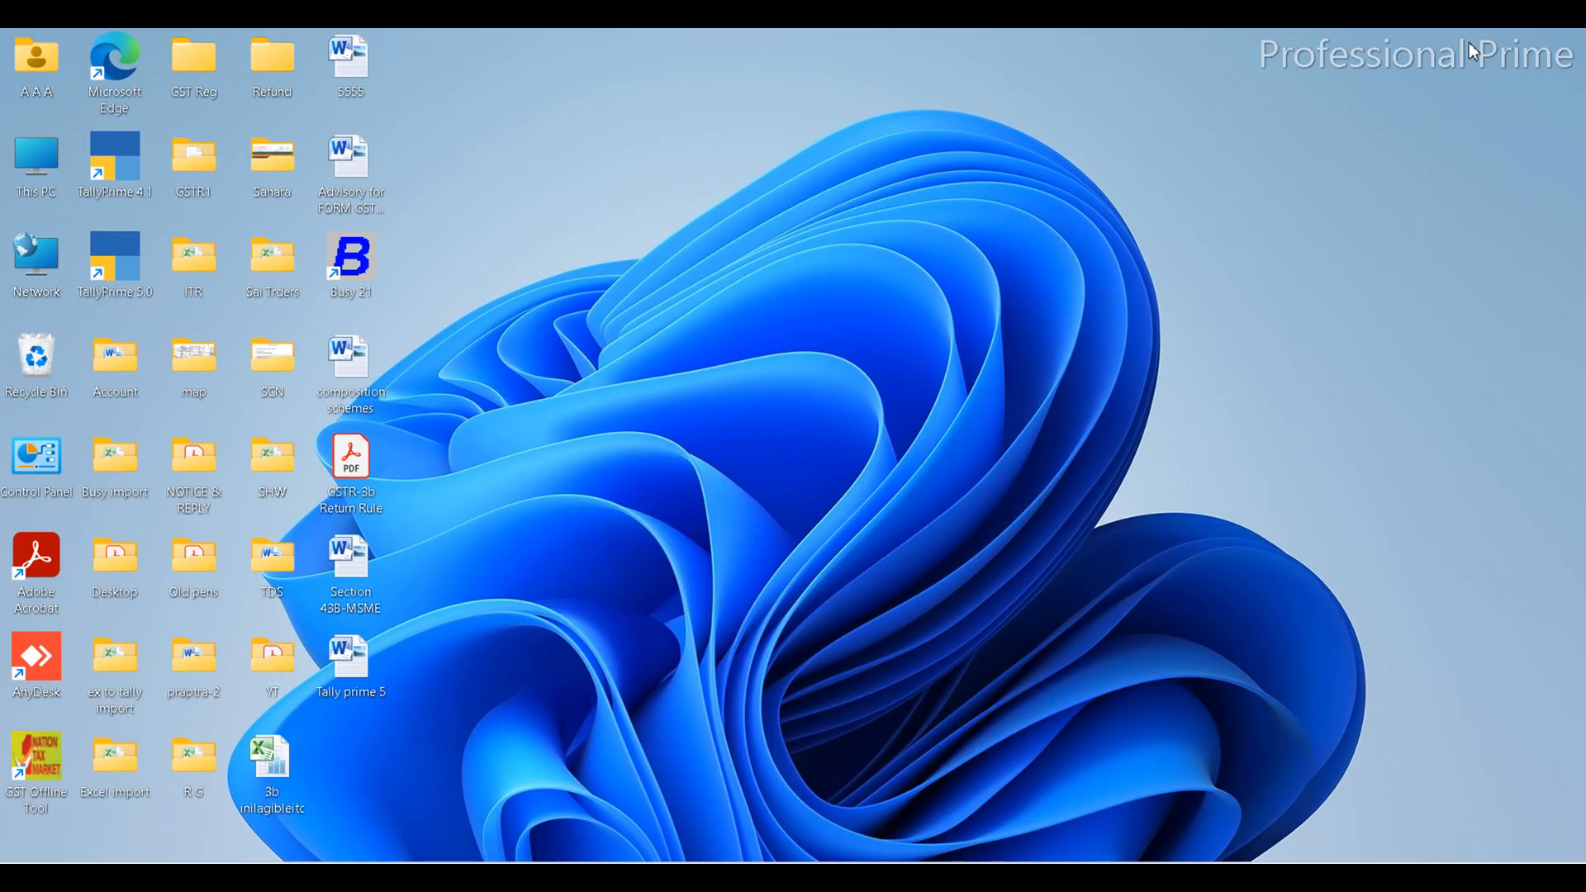
{"action": "double_click", "coordinate": [129, 178]}
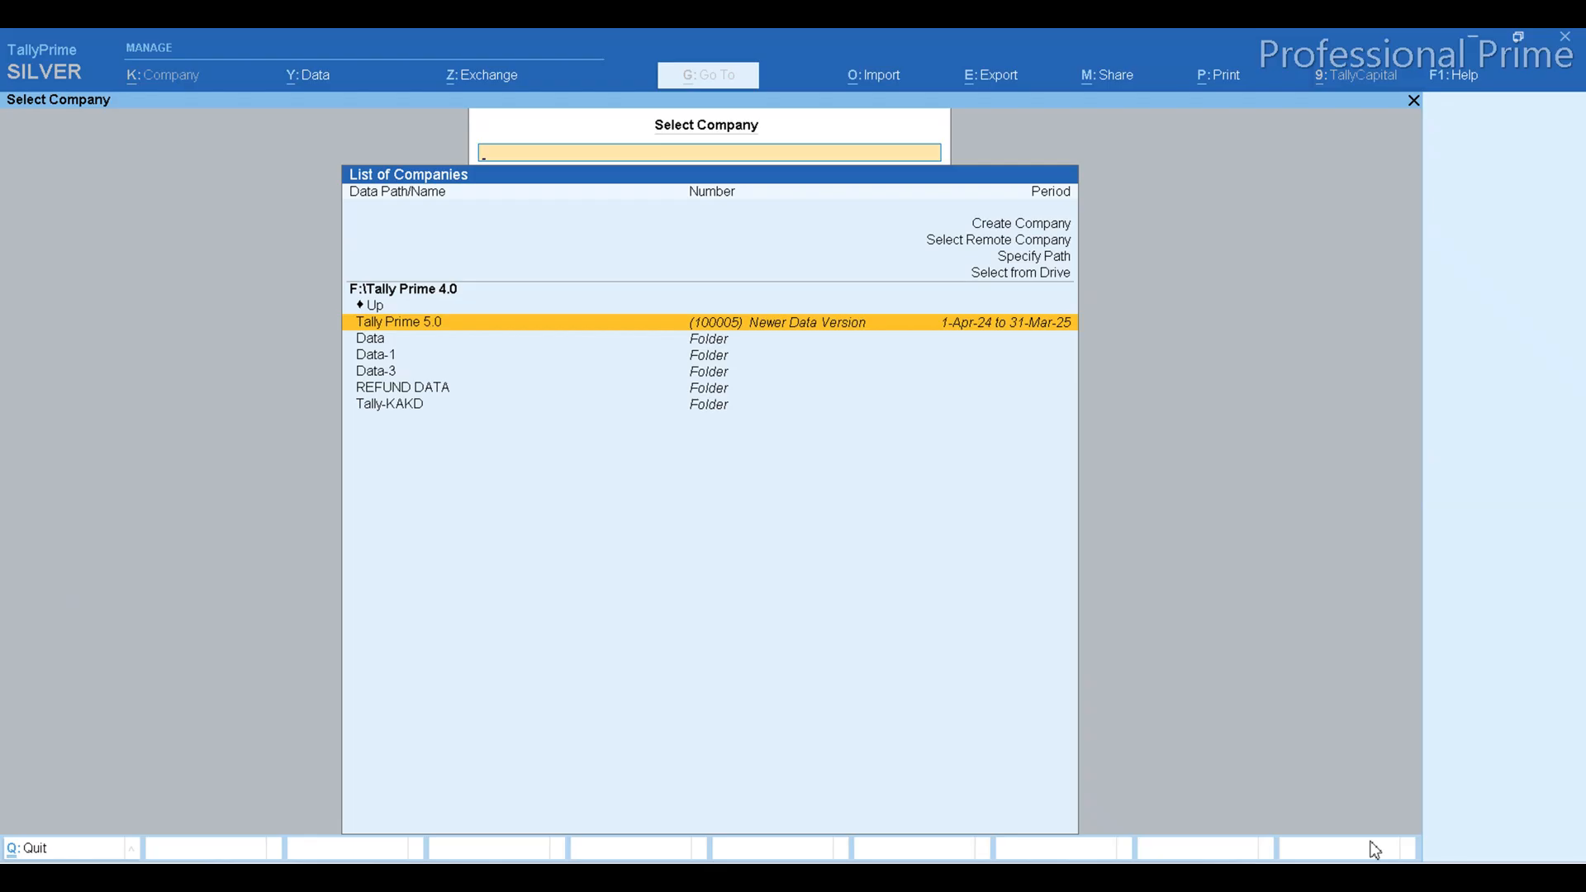
Choose to repair the Tally Prime 5.0 company in this release and set Backup Company Data before Repair to No.
{"action": "left_click", "coordinate": [462, 329]}
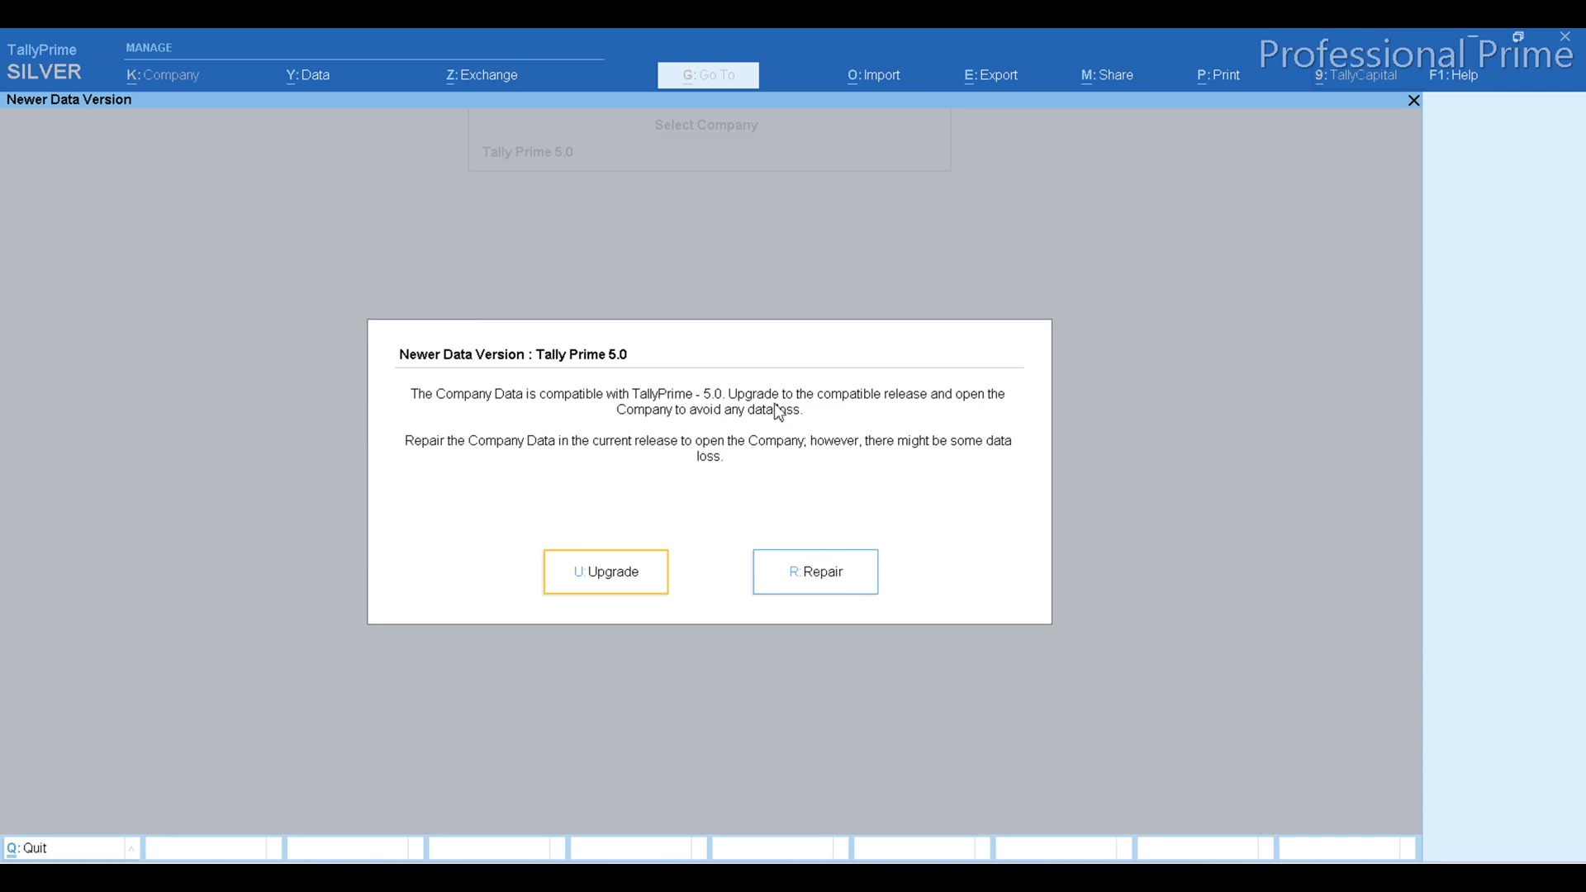
{"action": "left_click", "coordinate": [843, 579]}
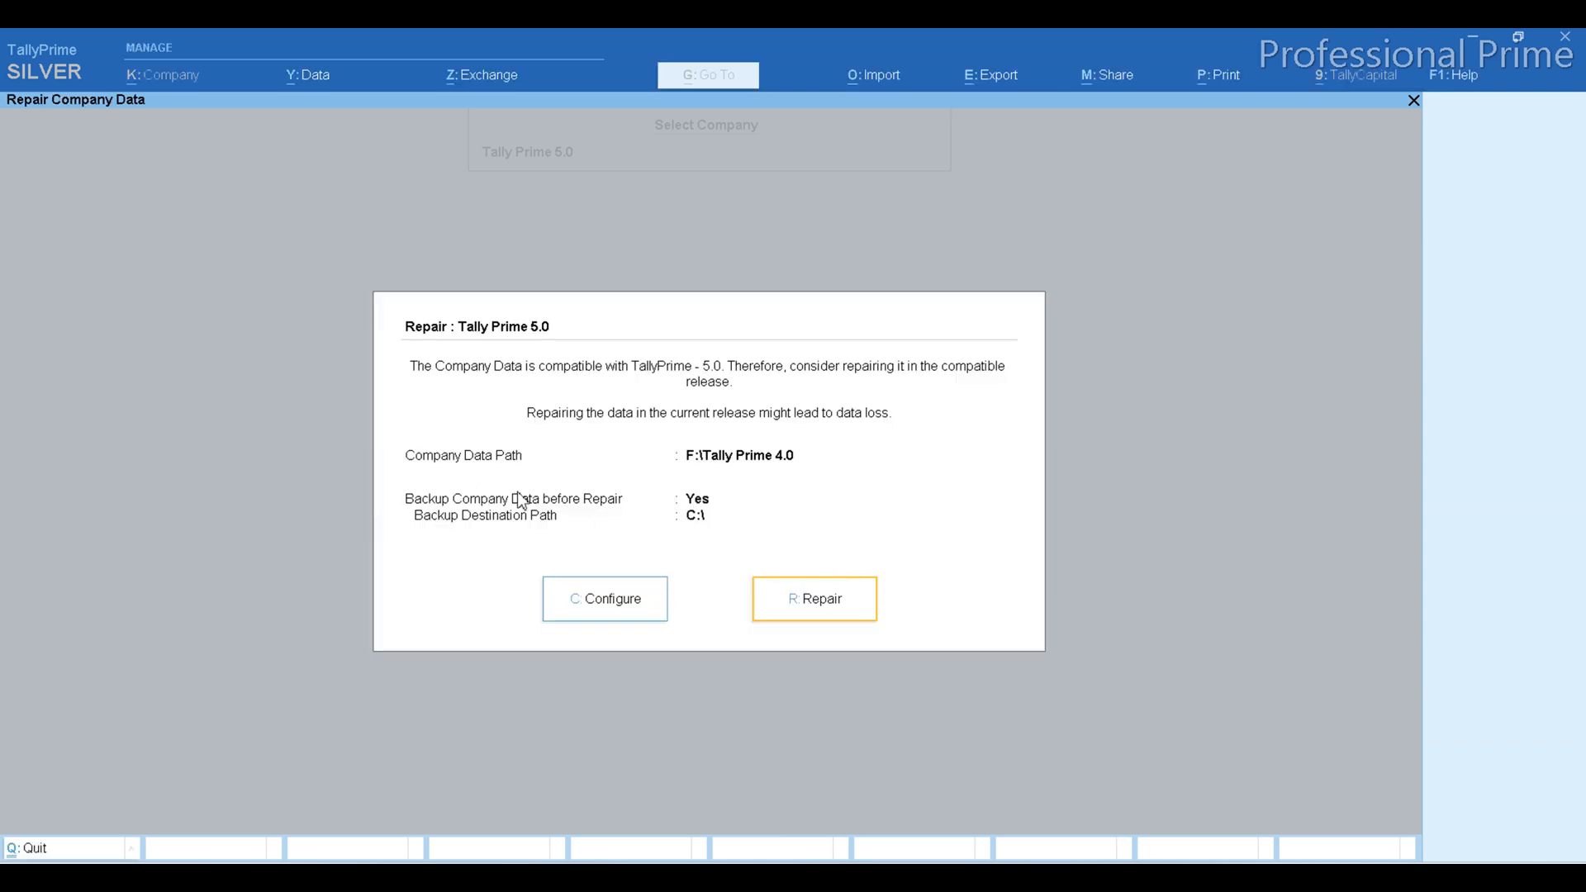
{"action": "left_click", "coordinate": [639, 602]}
{"action": "key", "text": "Return"}
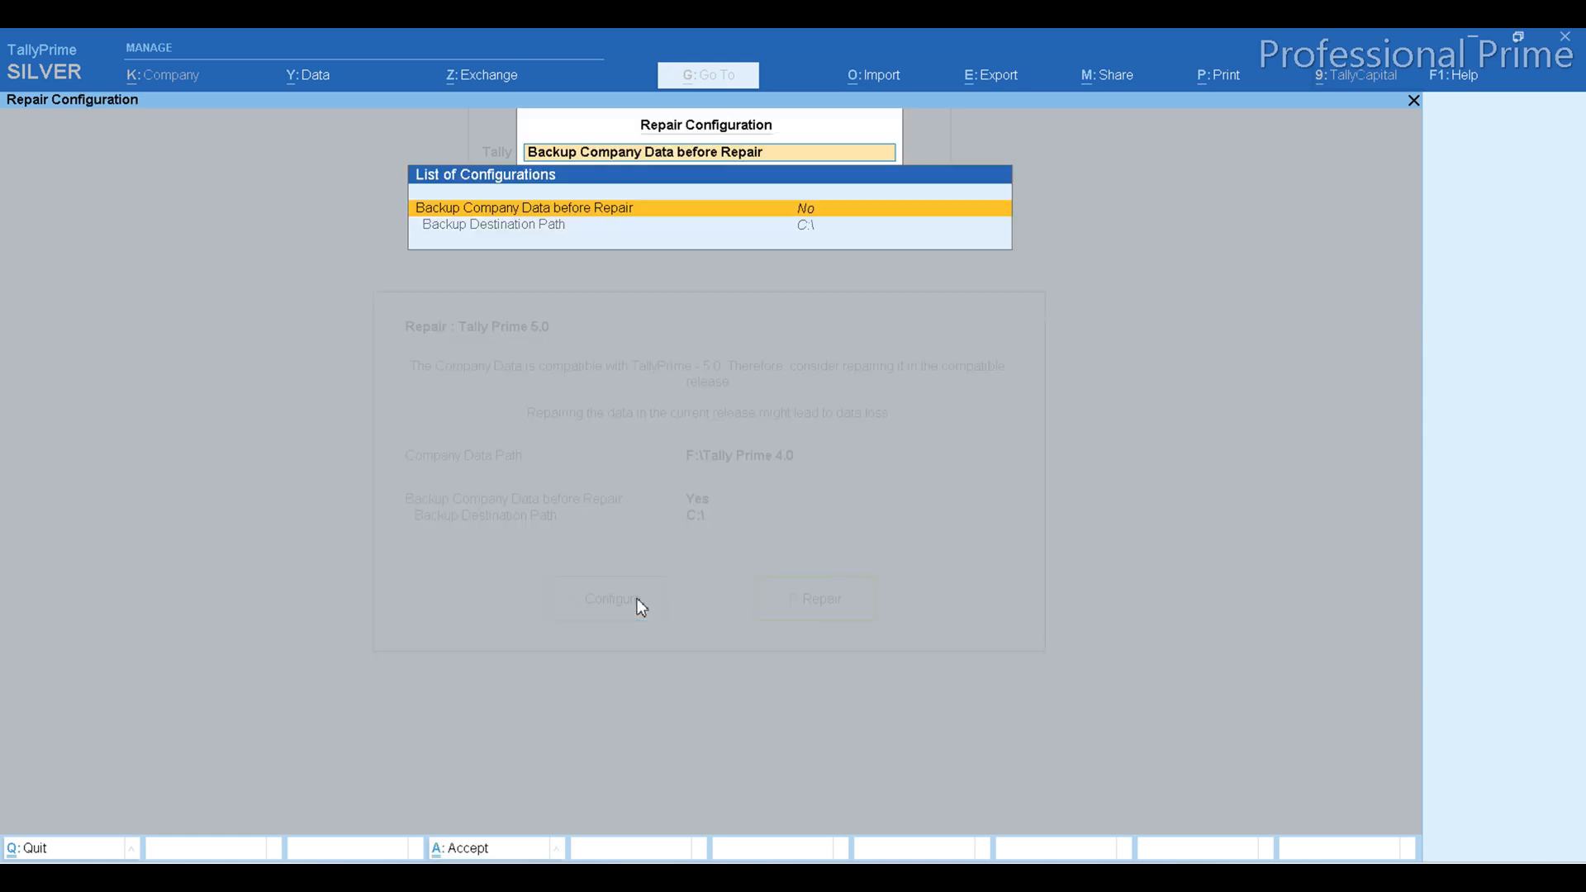
{"action": "key", "text": "ctrl+a"}
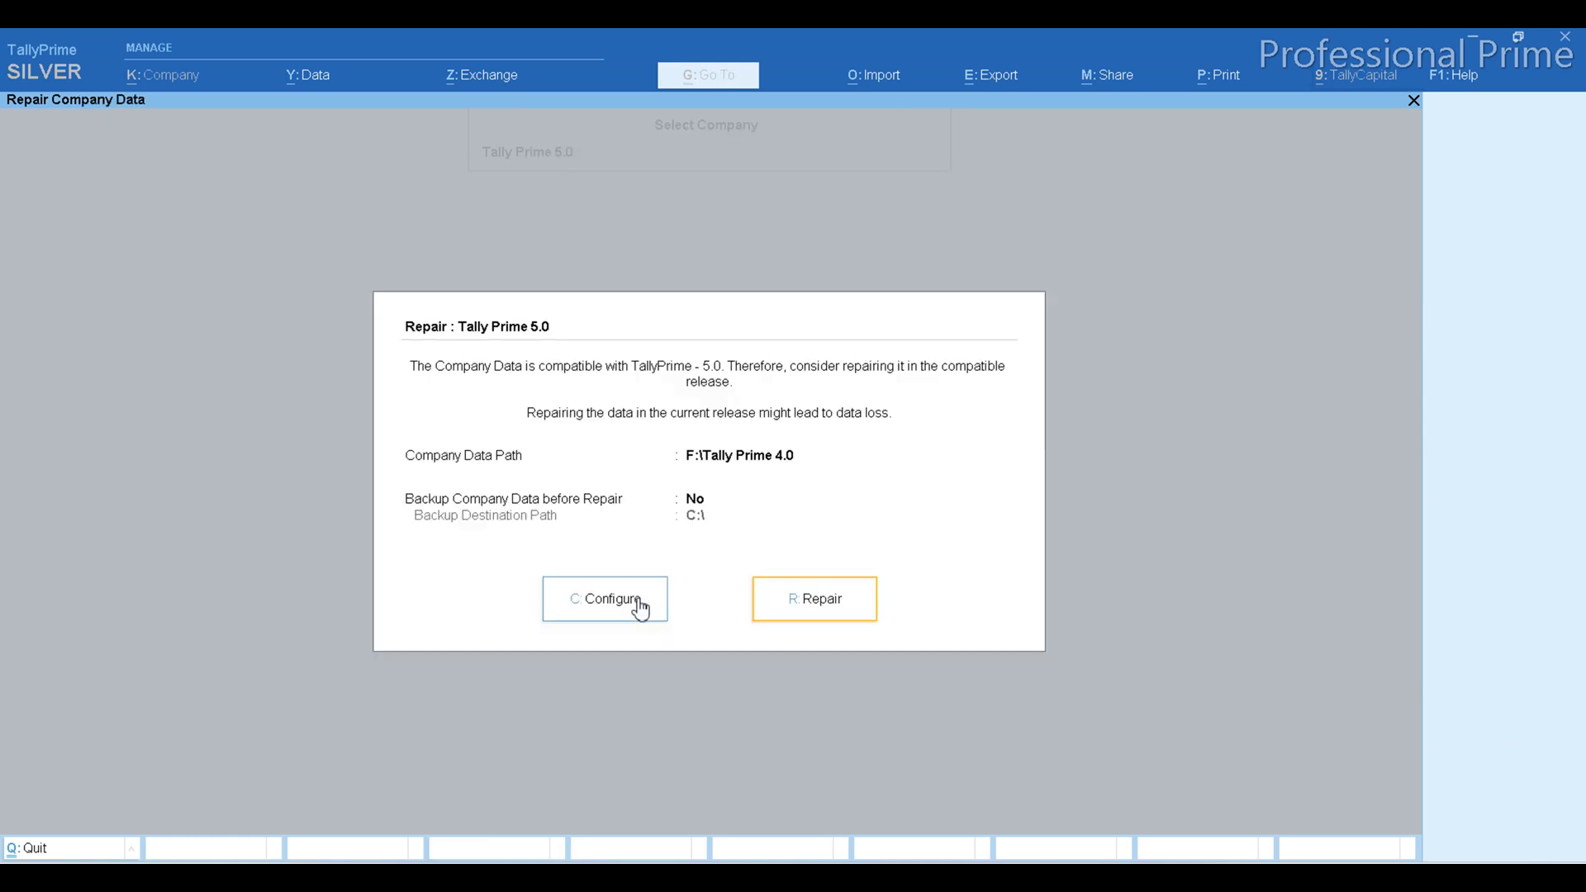
Run the repair on the company data and load the repaired Tally Prime 5.0 company.
{"action": "left_click", "coordinate": [785, 603]}
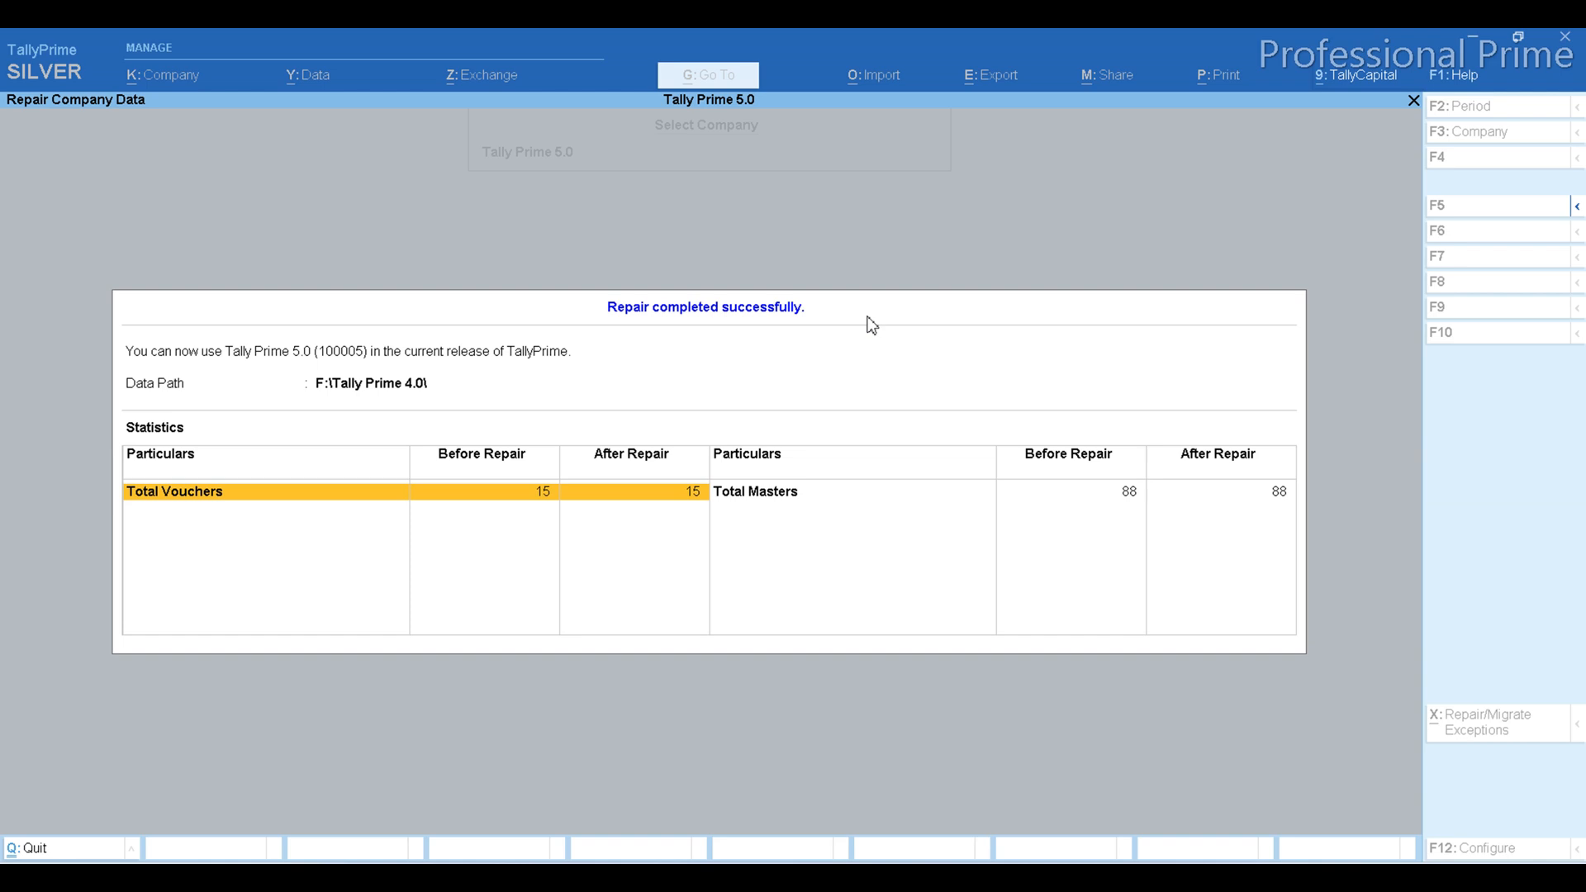
{"action": "key", "text": "Return"}
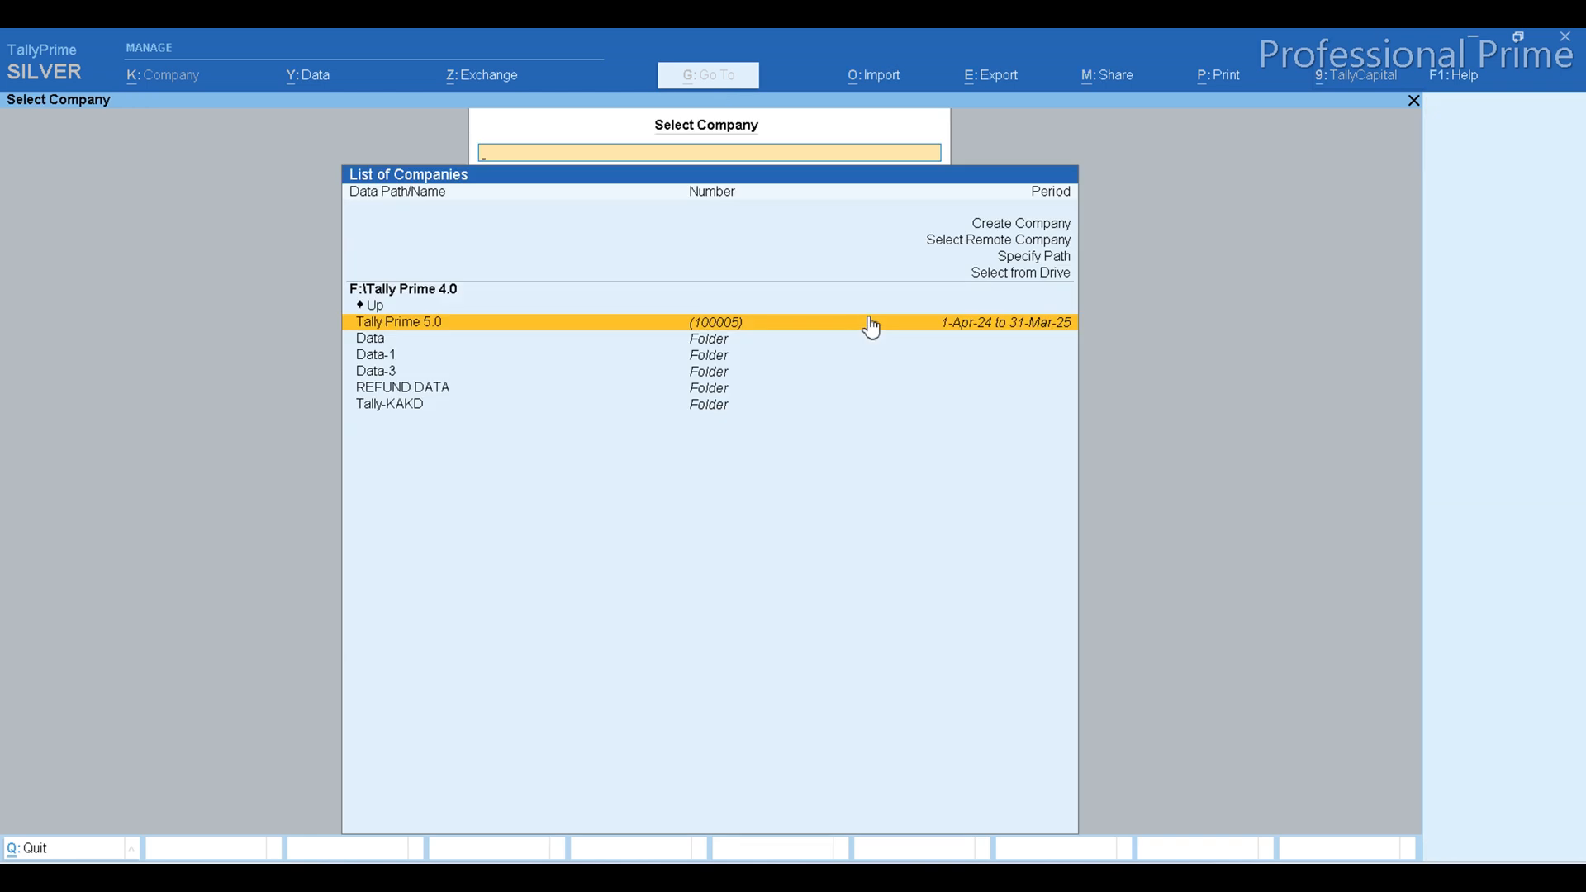
{"action": "key", "text": "Return"}
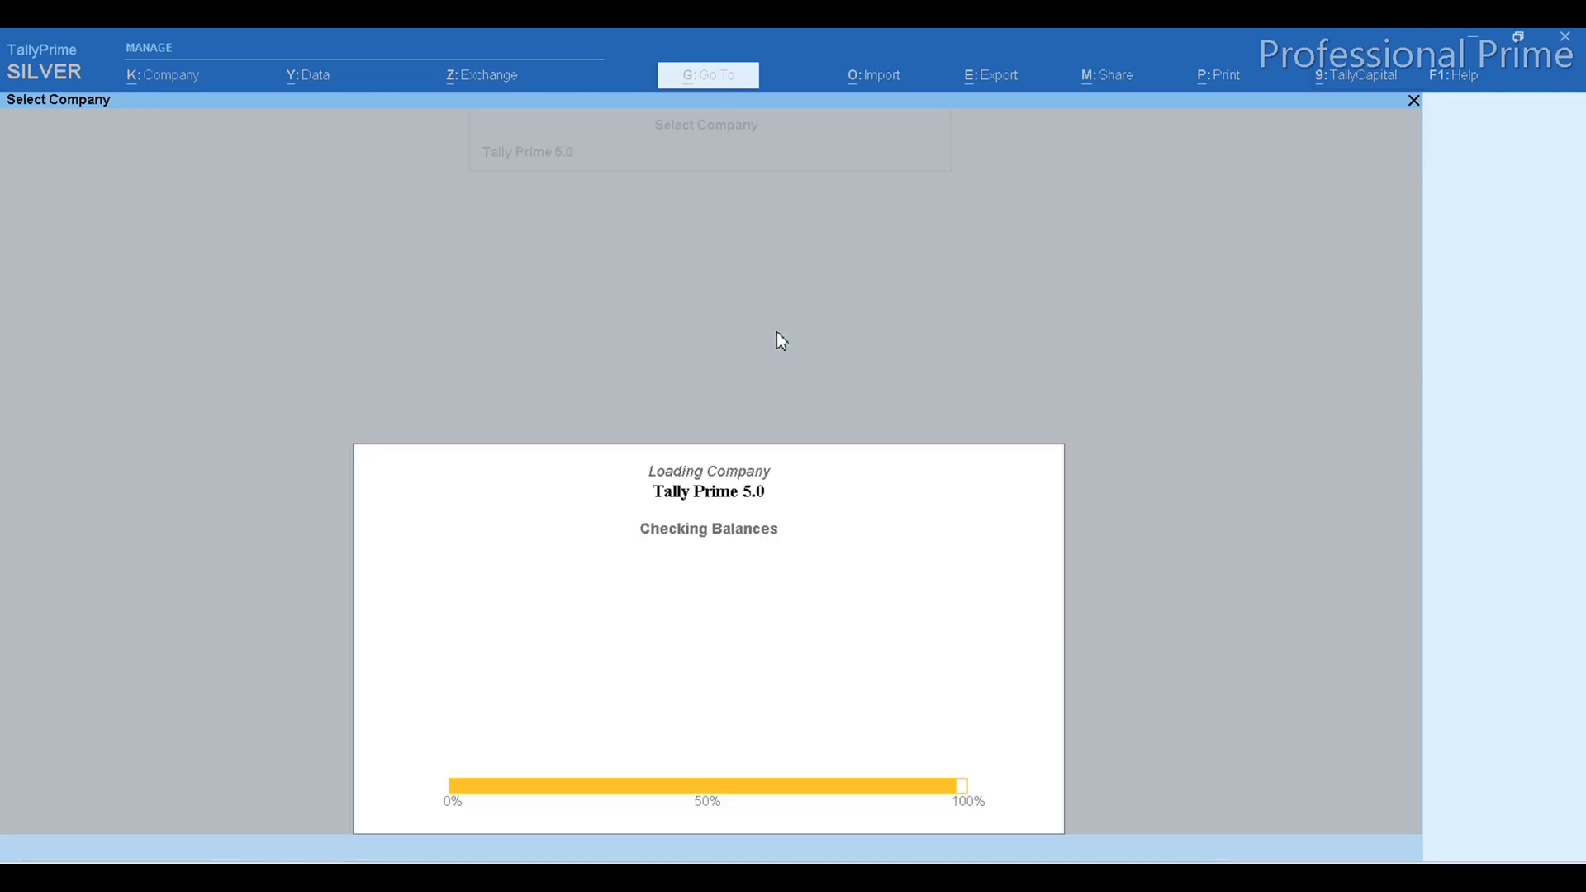